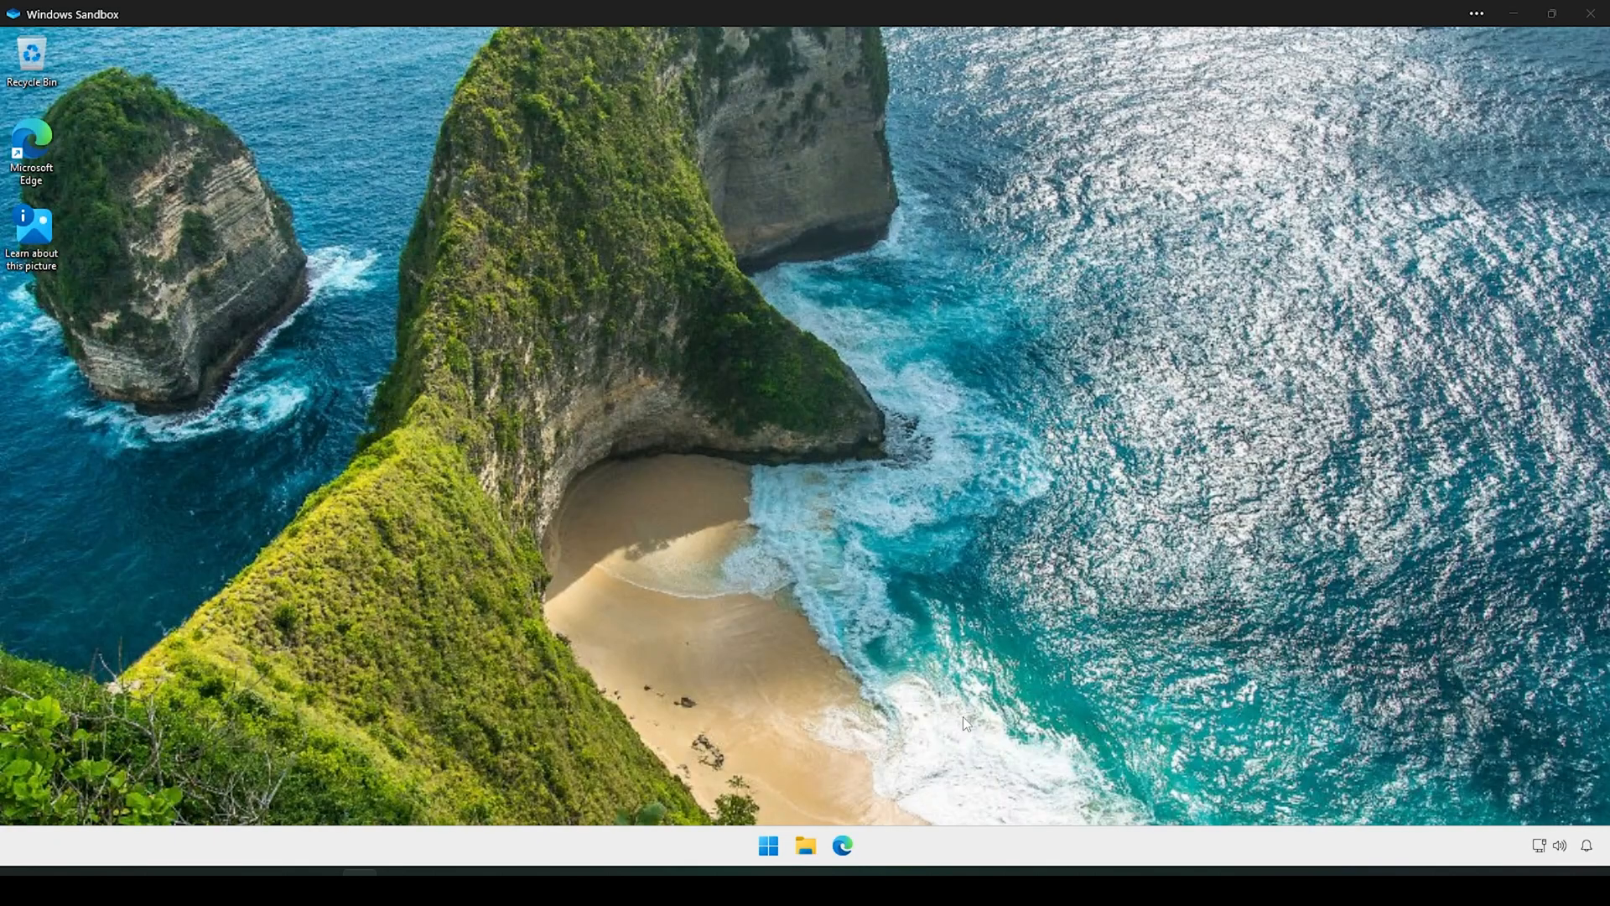
Step: Search Edge for 'golang' and open The Go Programming Language site at go.dev
left_click(843, 846)
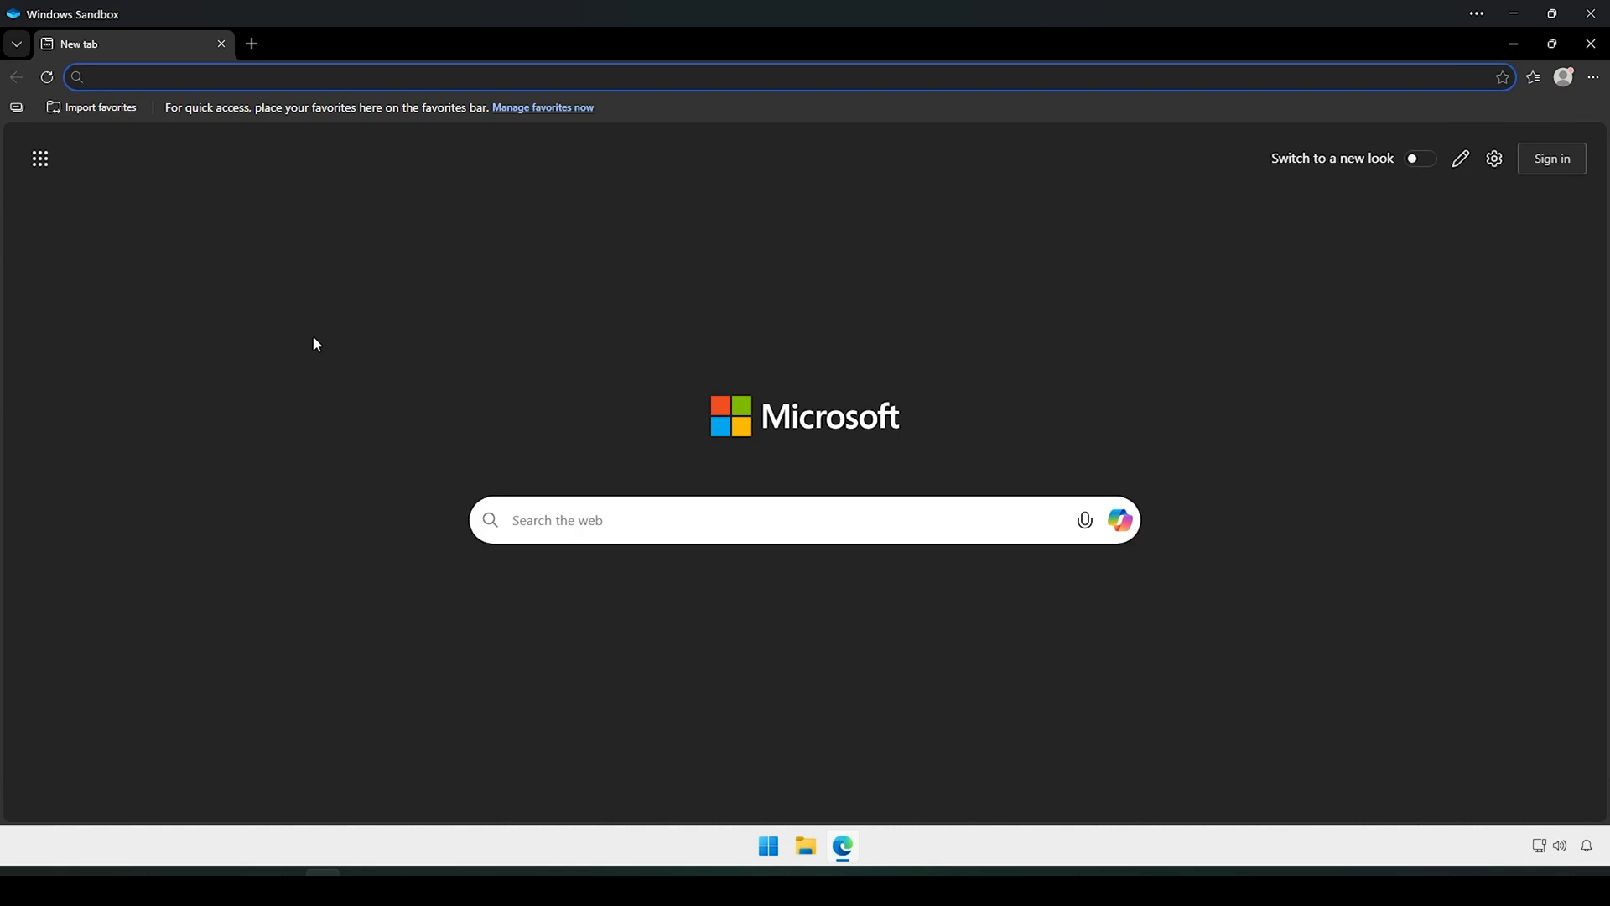
type("golang")
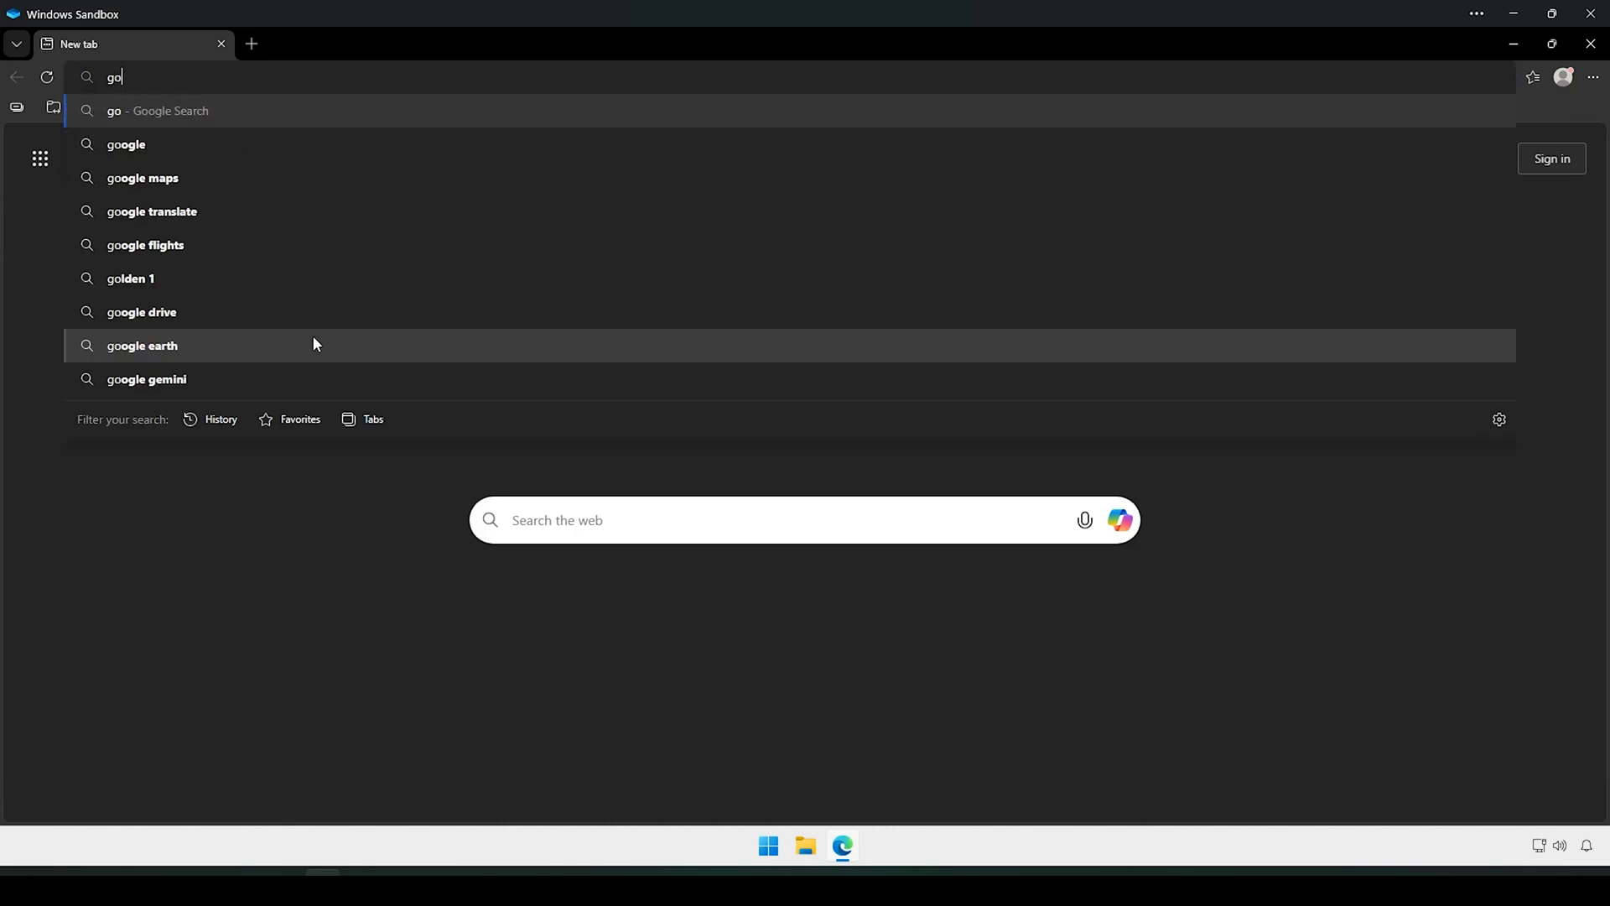
key("Return")
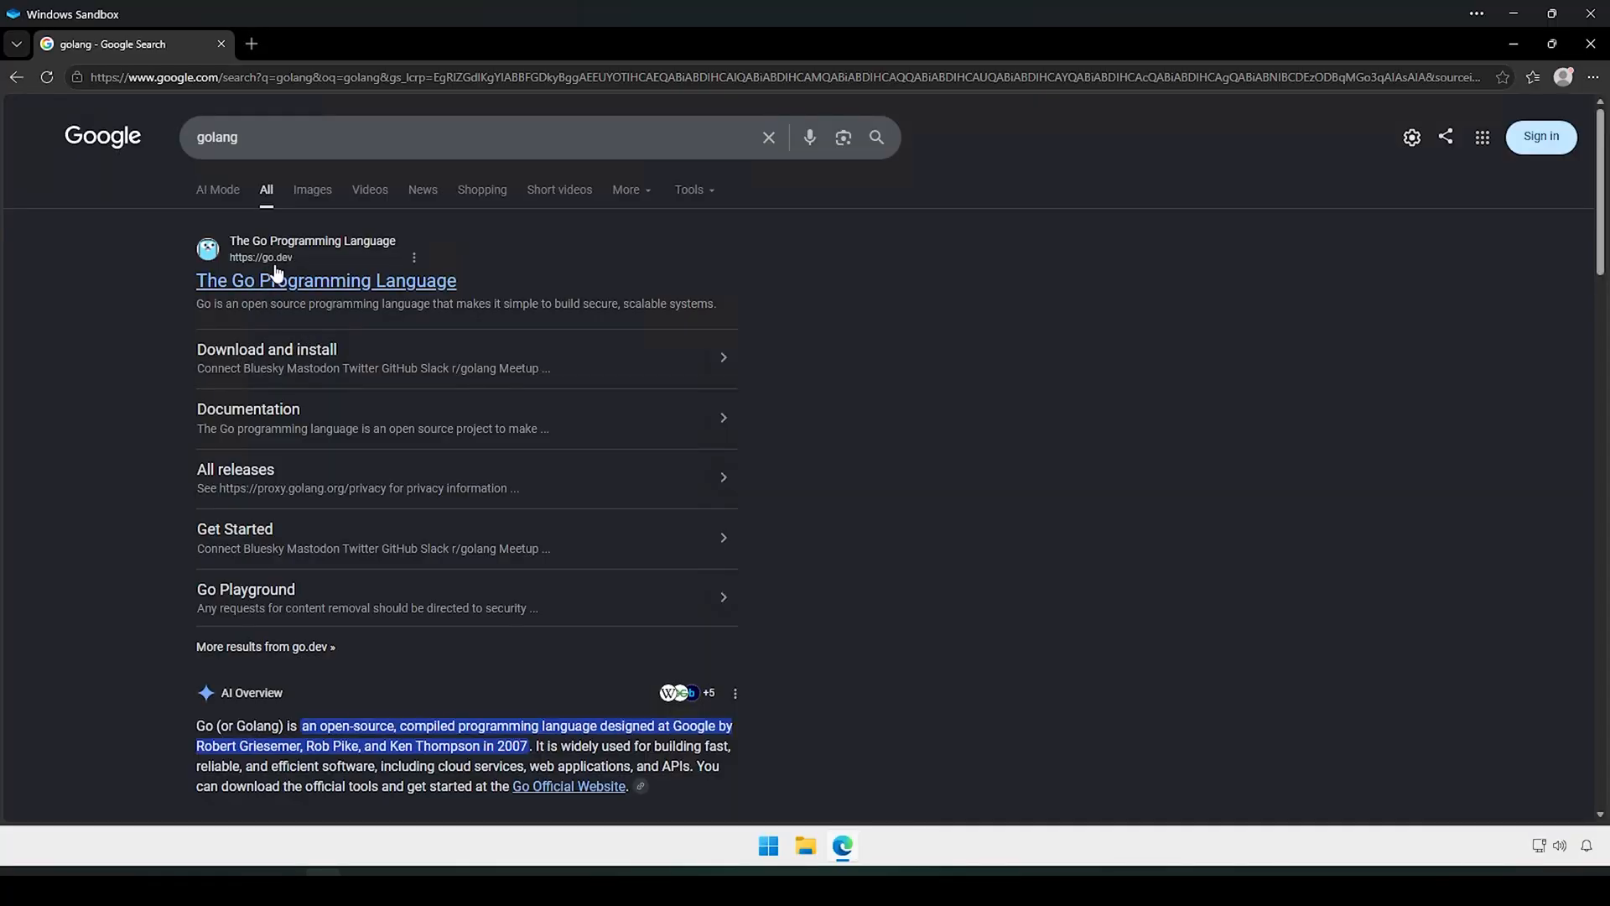
left_click(387, 281)
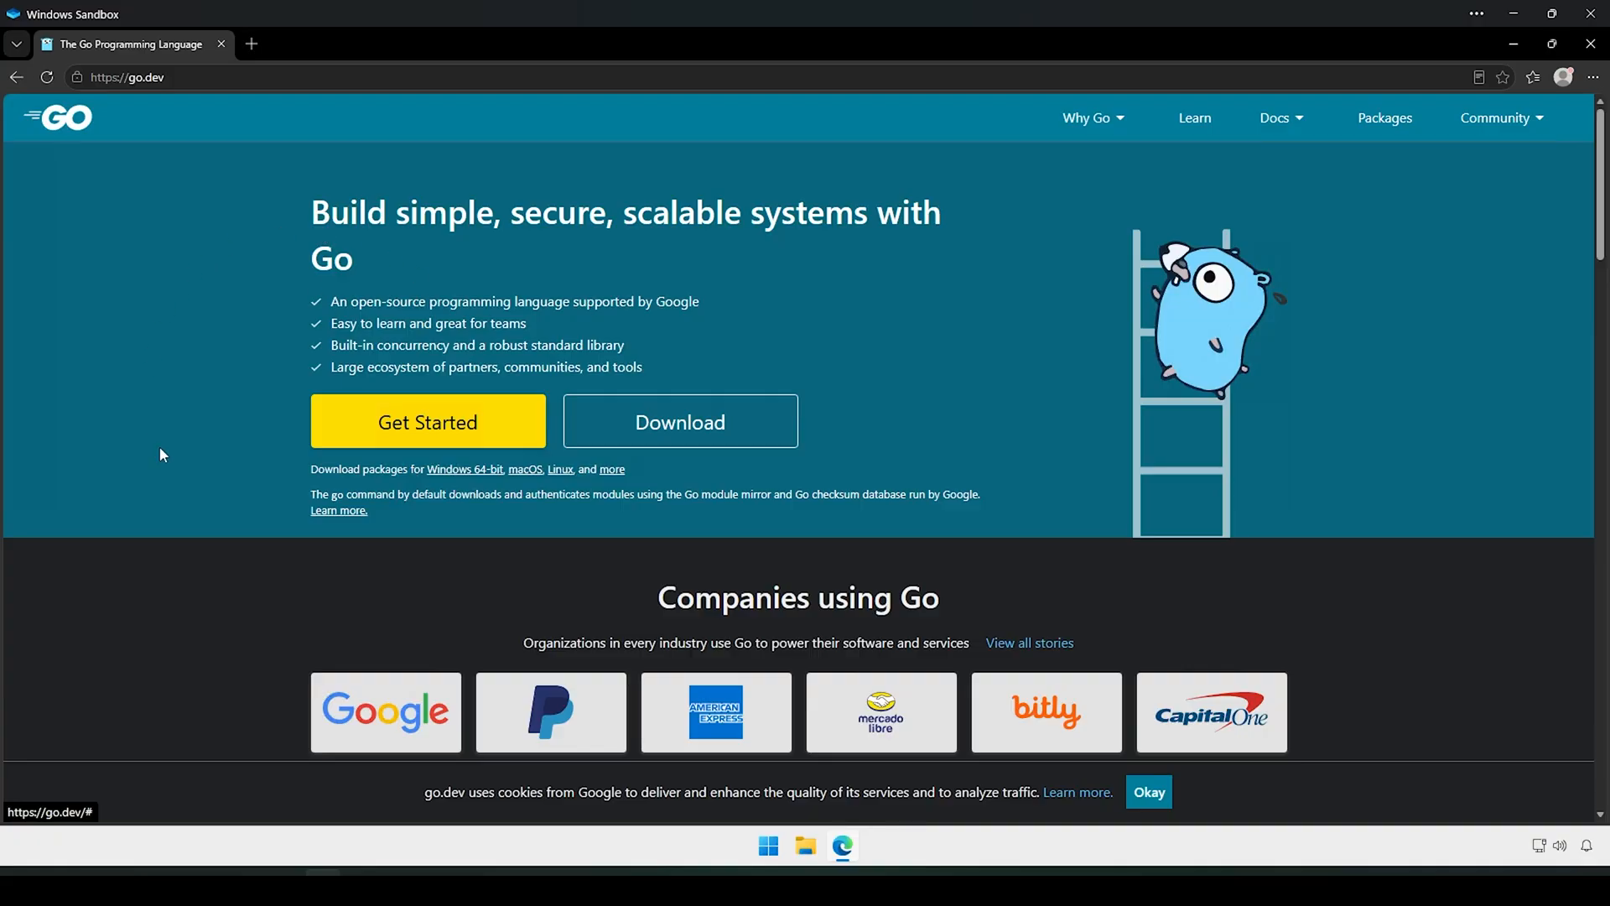
Step: Go to the go.dev downloads page and scroll down to the Archived versions section
left_click(700, 426)
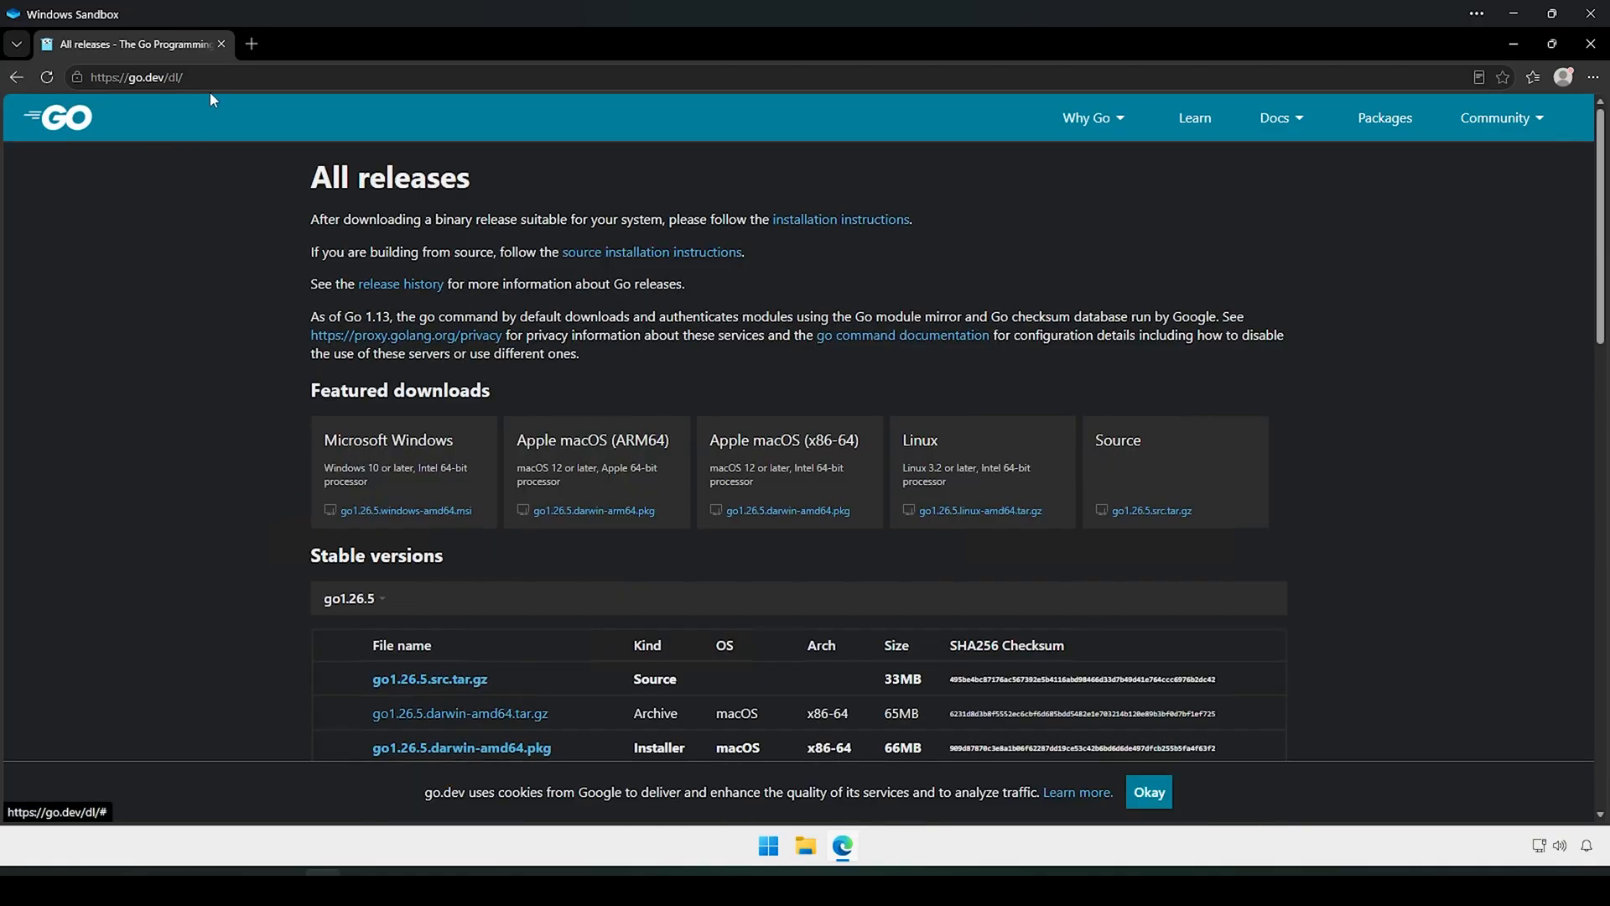
left_click(183, 77)
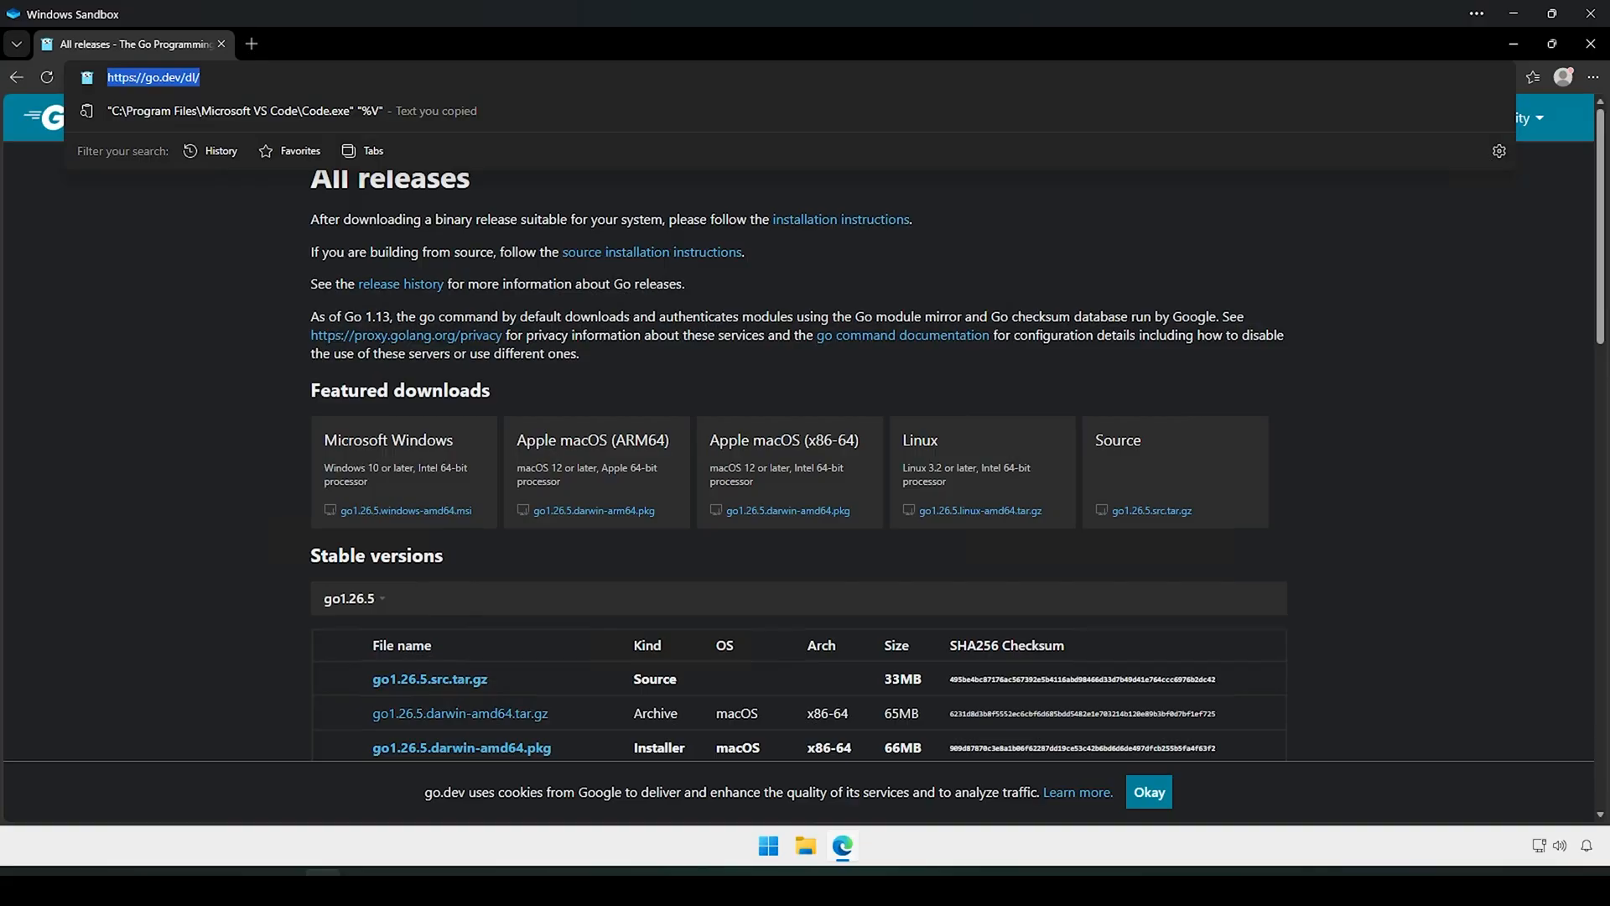
left_click(210, 328)
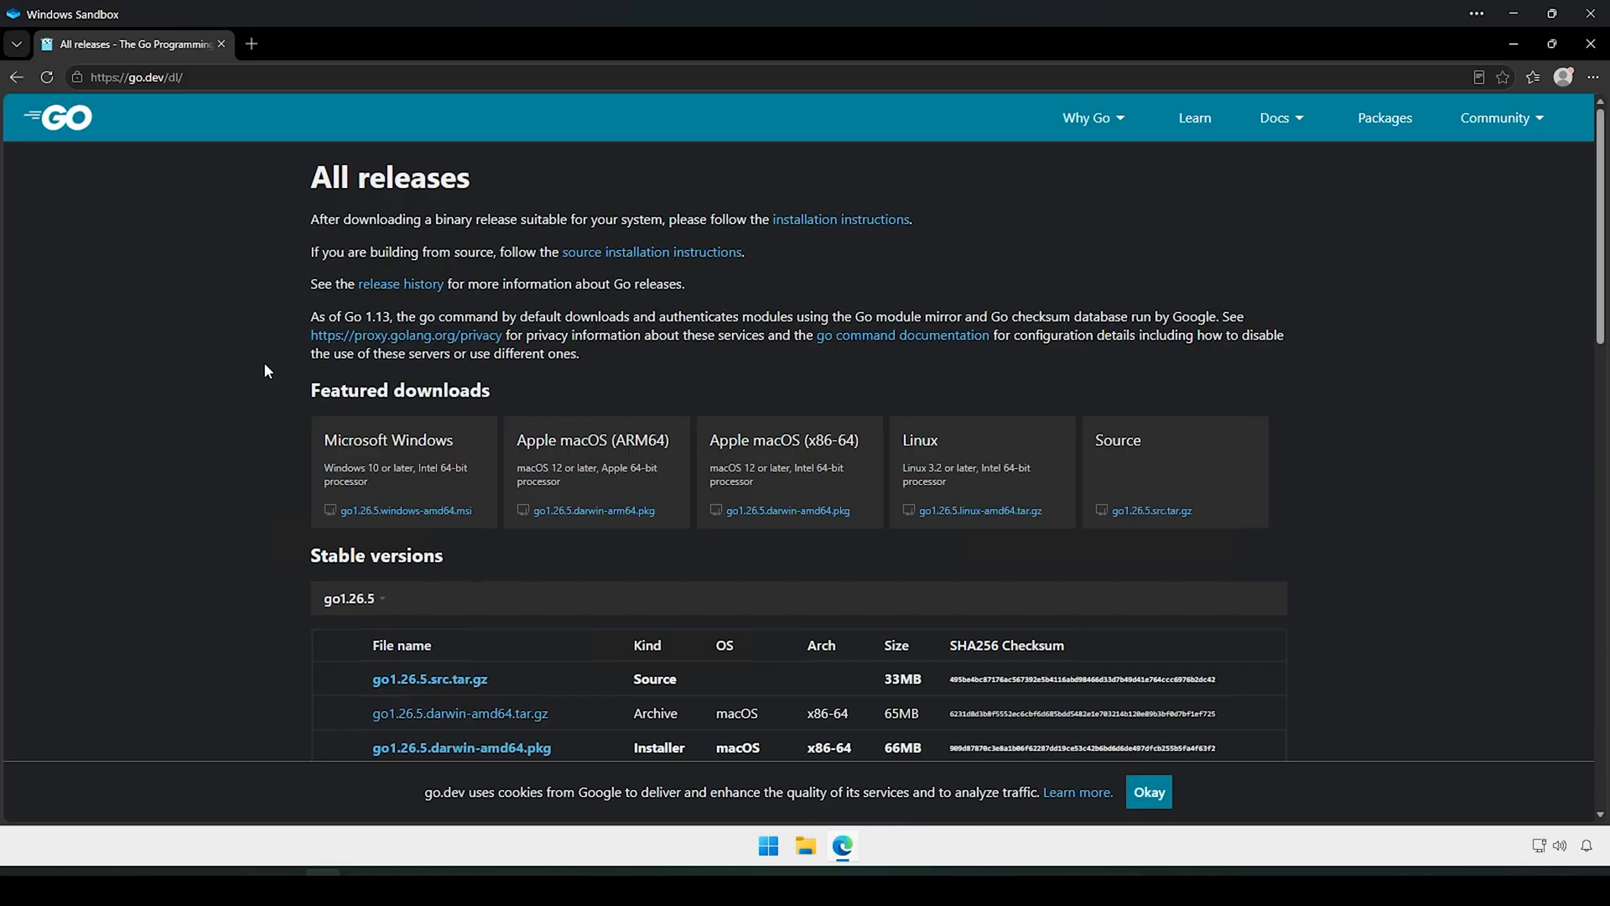
scroll(265, 371, "down", 3)
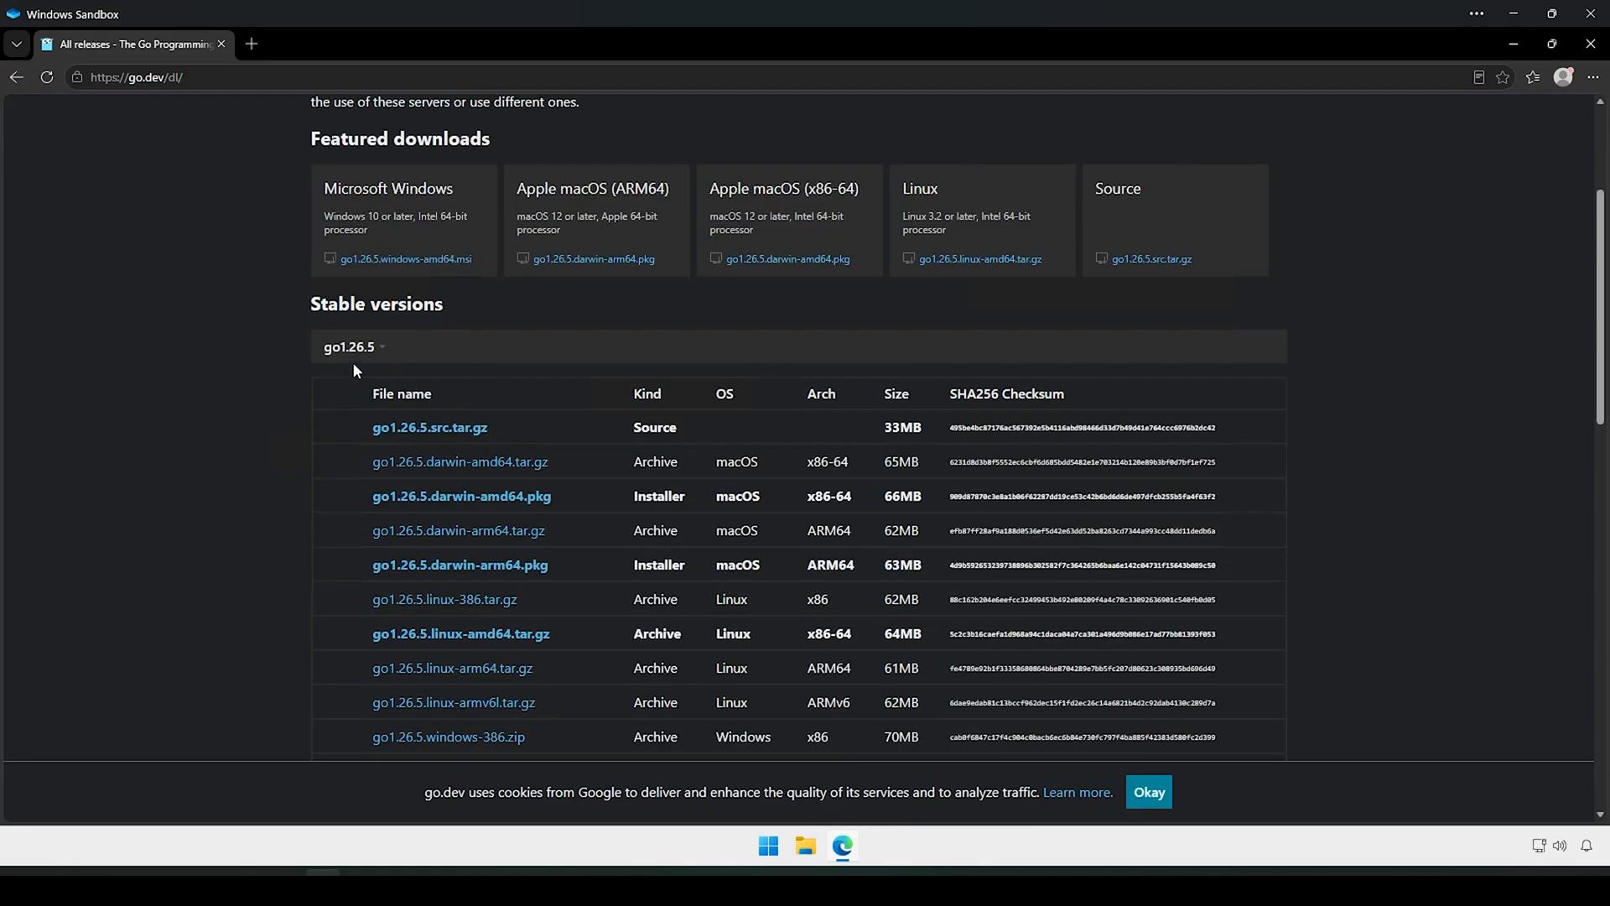
scroll(245, 414, "down", 8)
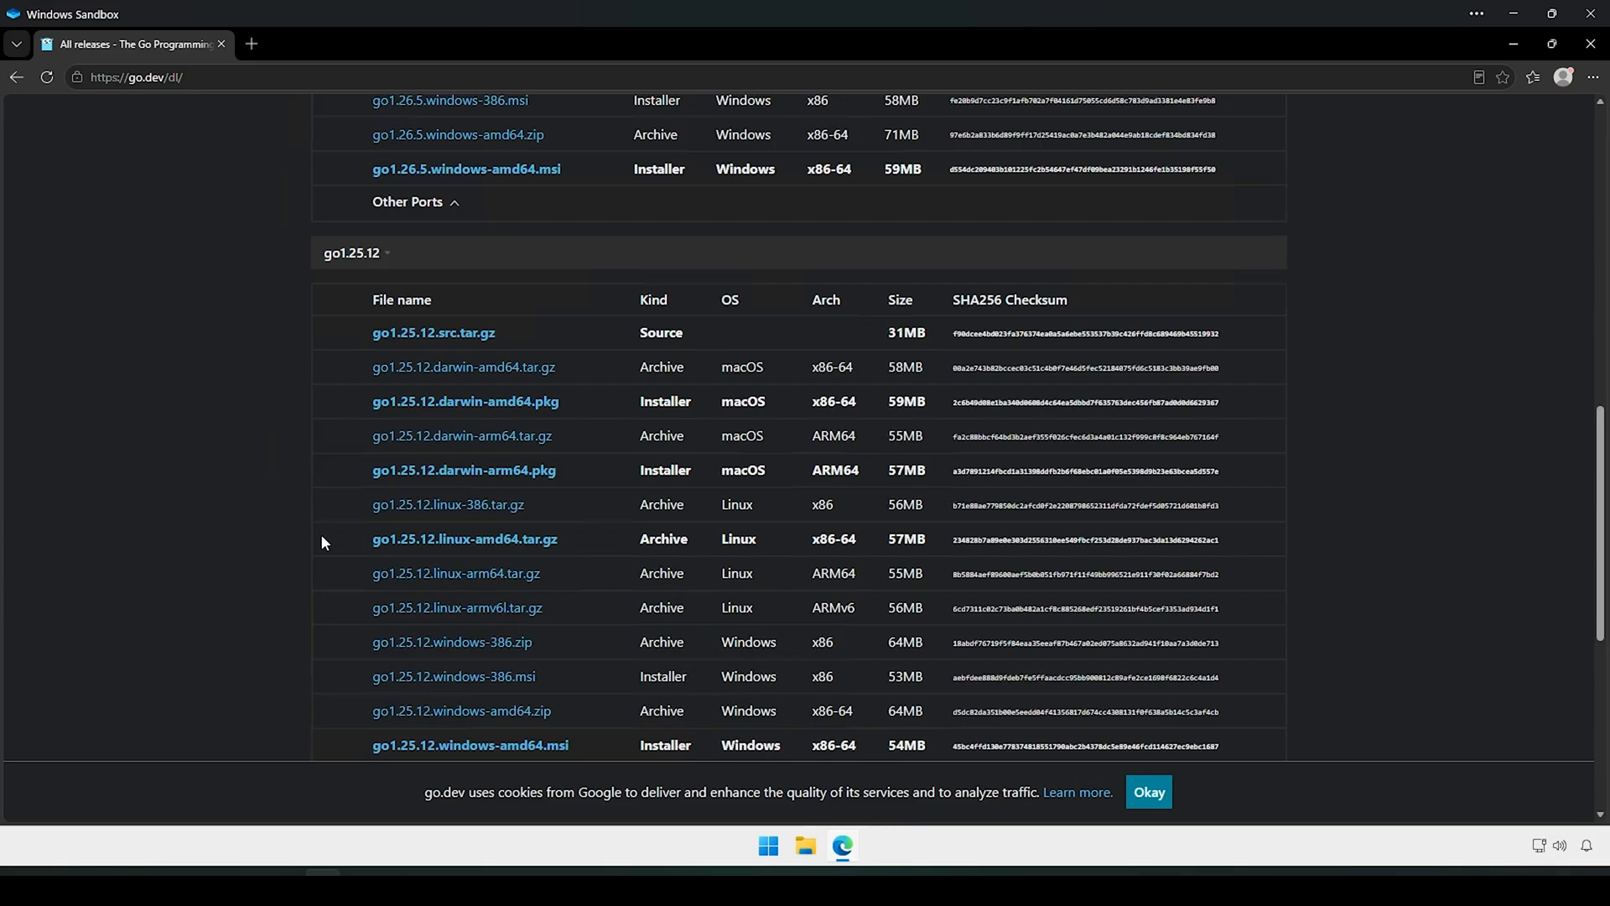
scroll(234, 406, "up", 7)
scroll(234, 405, "down", 4)
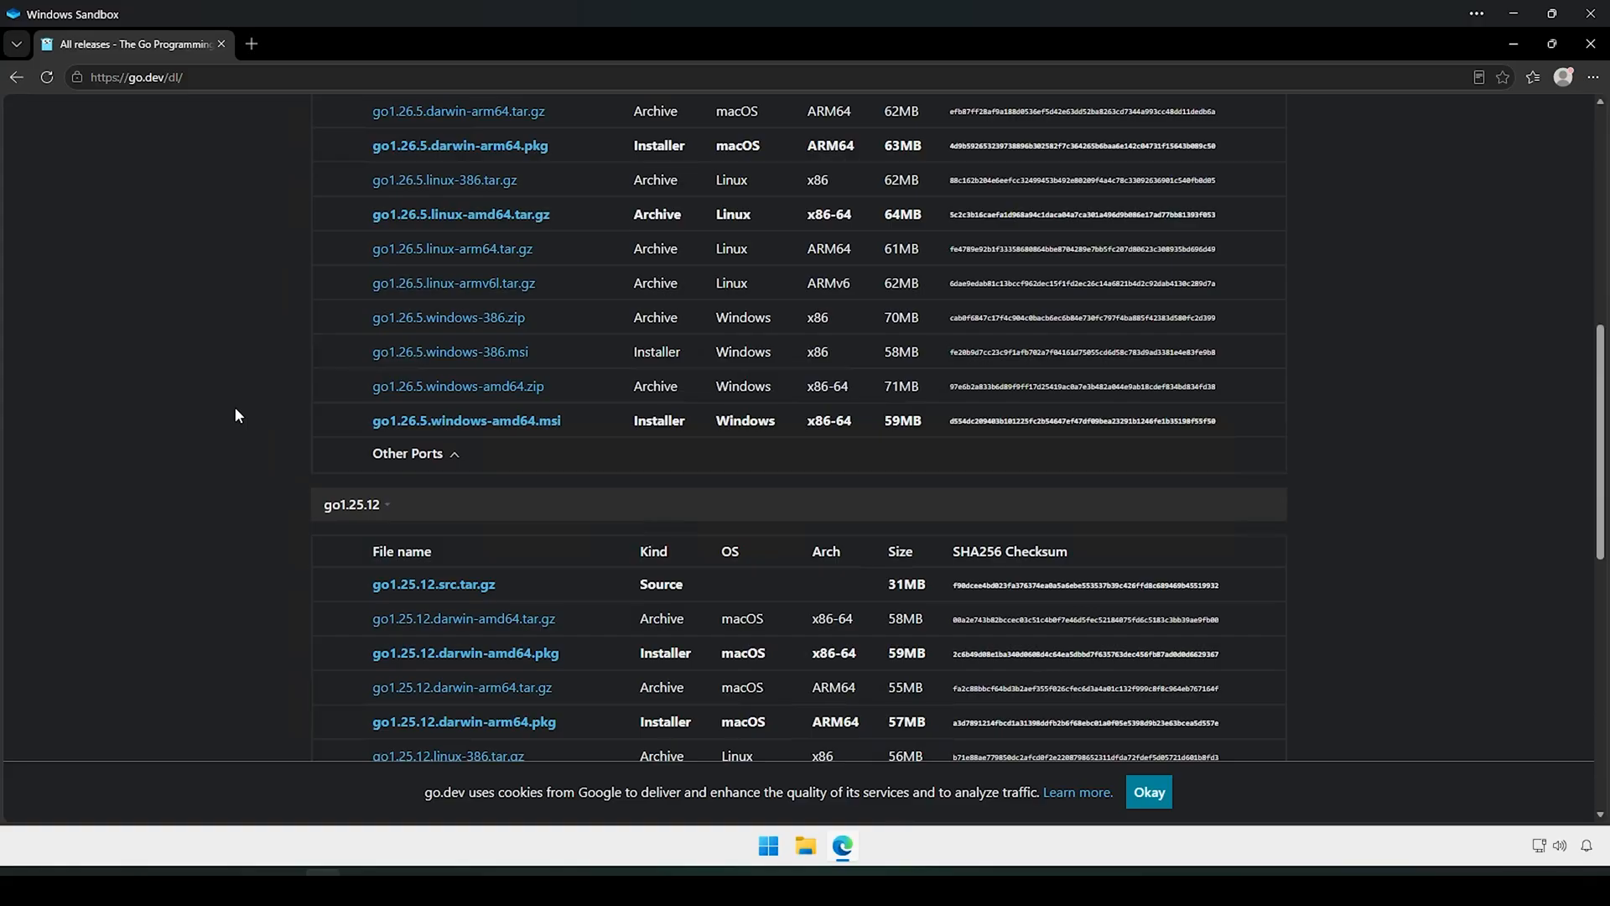
scroll(235, 409, "down", 9)
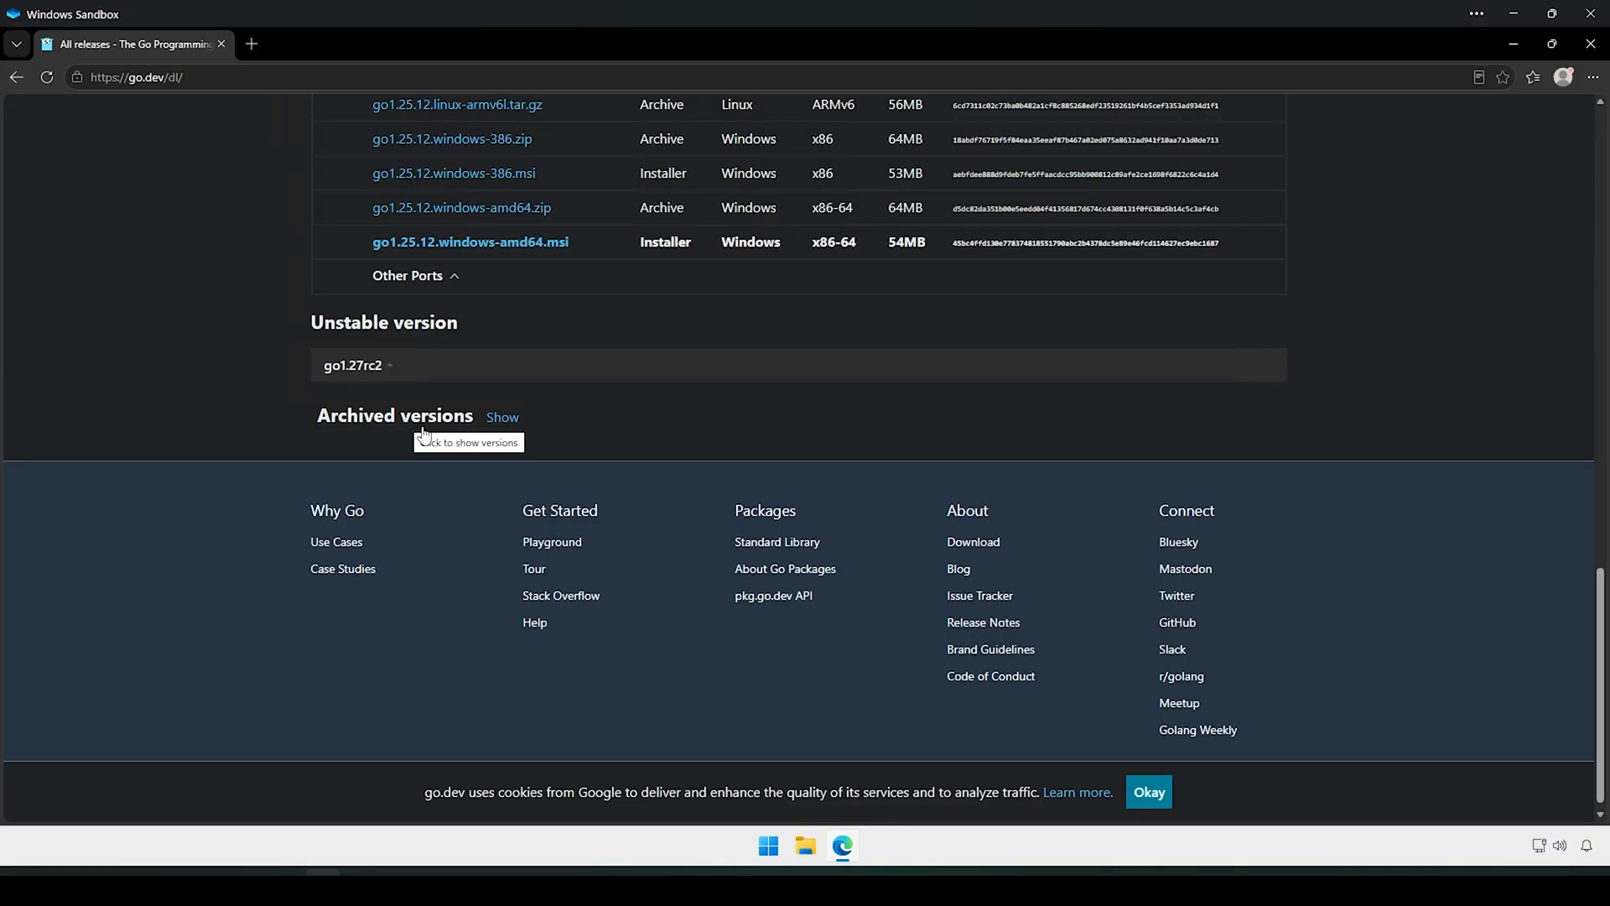
Step: Show the archived Go versions and scroll down to the go1.20.5 release
left_click(507, 426)
scroll(235, 408, "down", 14)
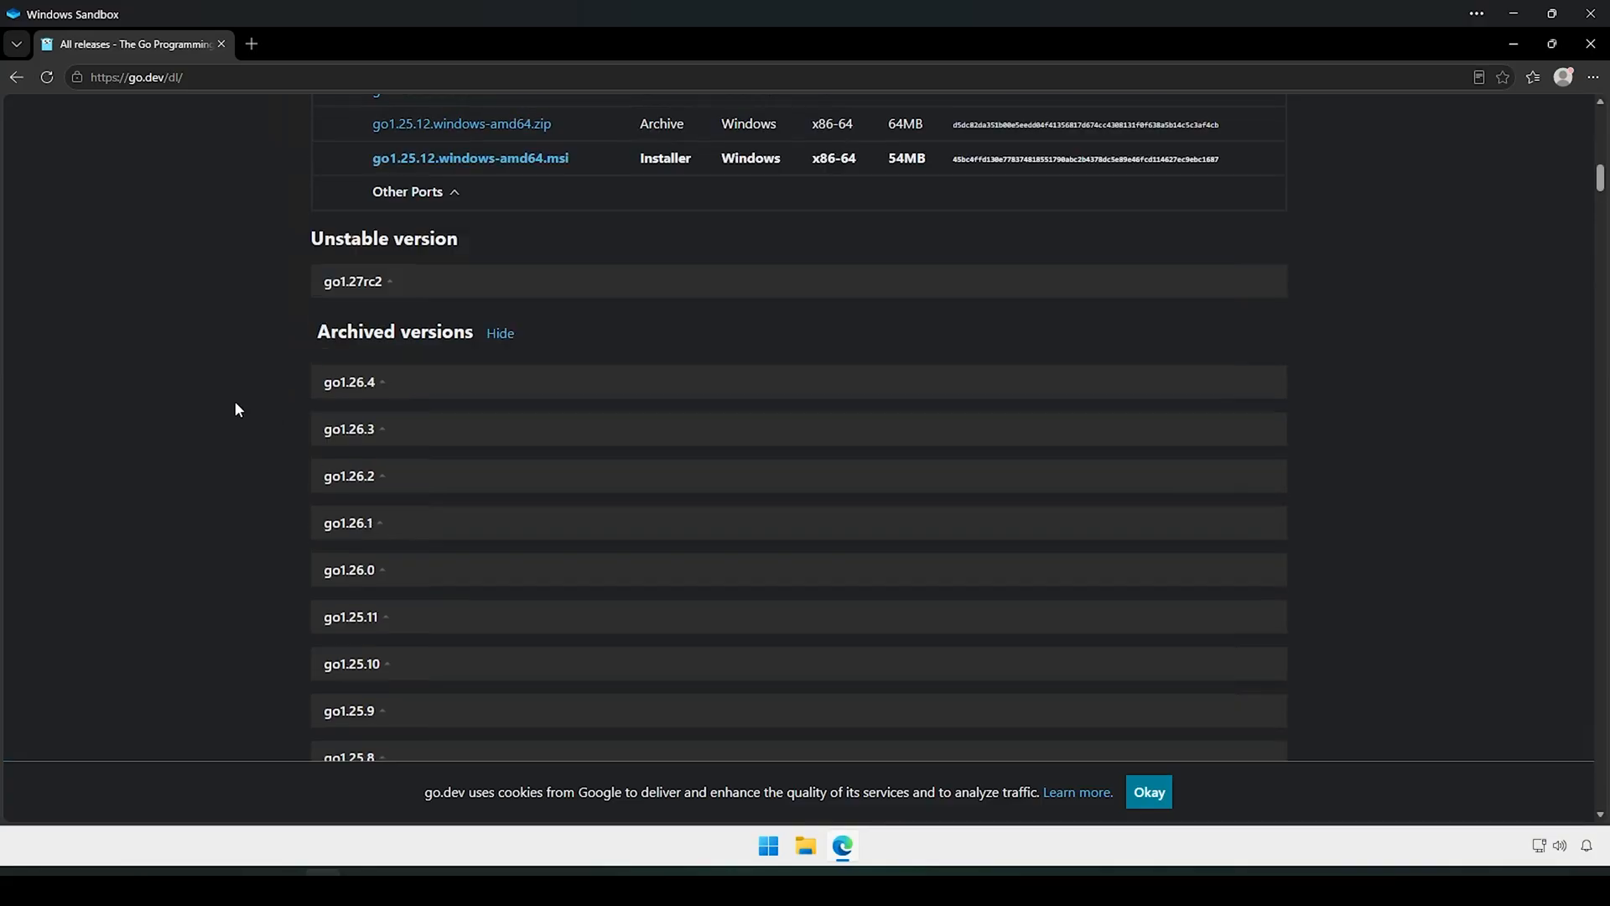
scroll(235, 408, "down", 20)
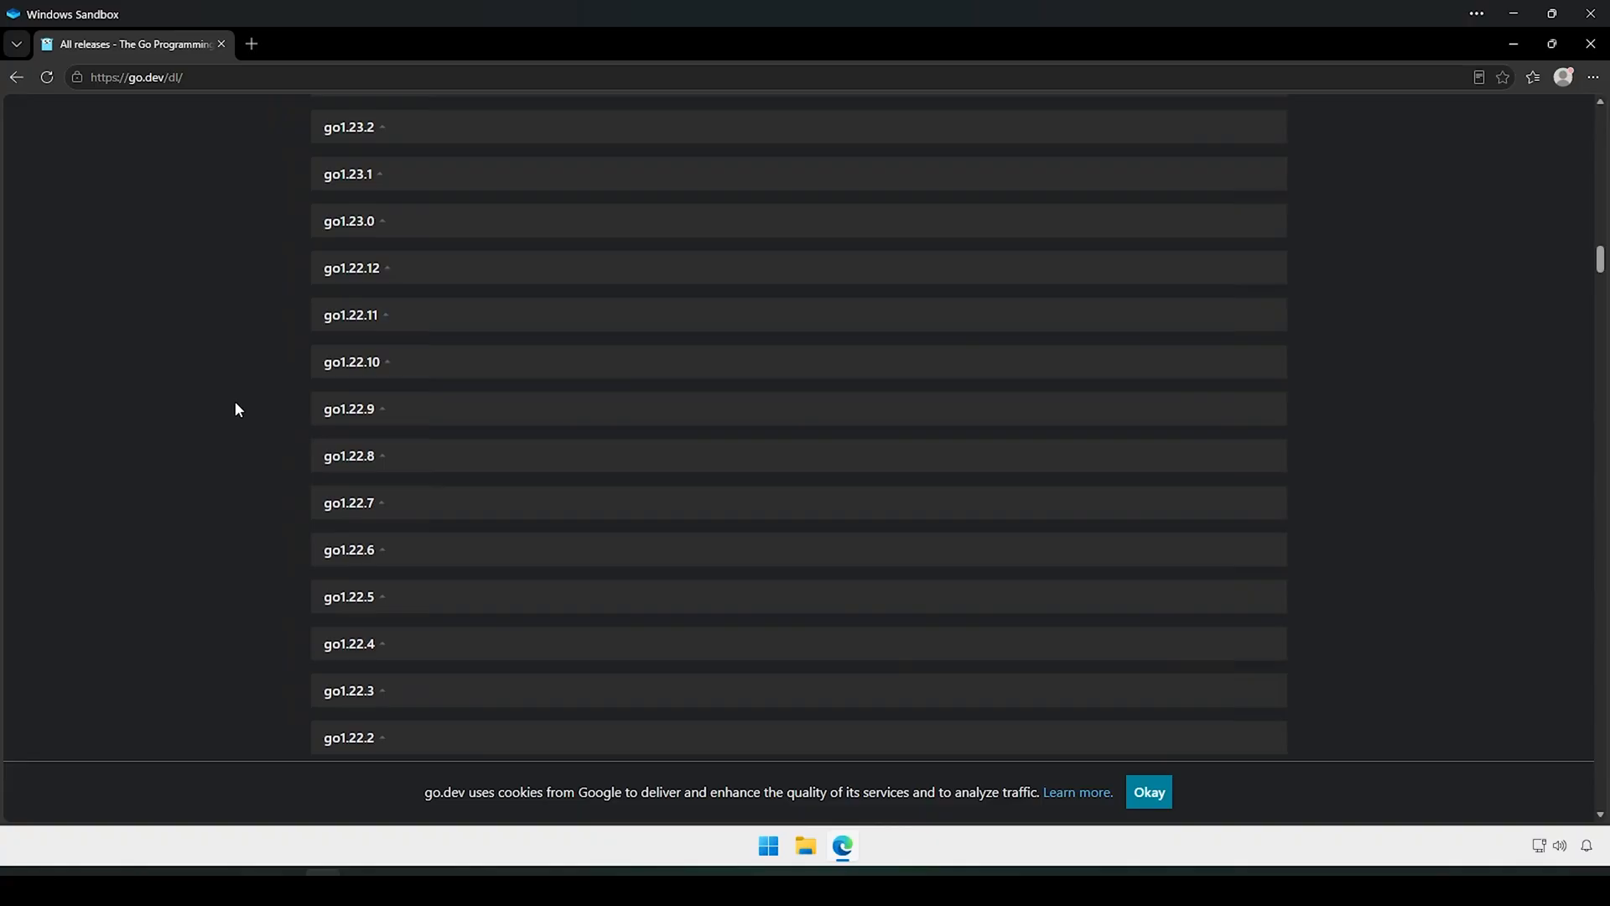
scroll(235, 409, "down", 3)
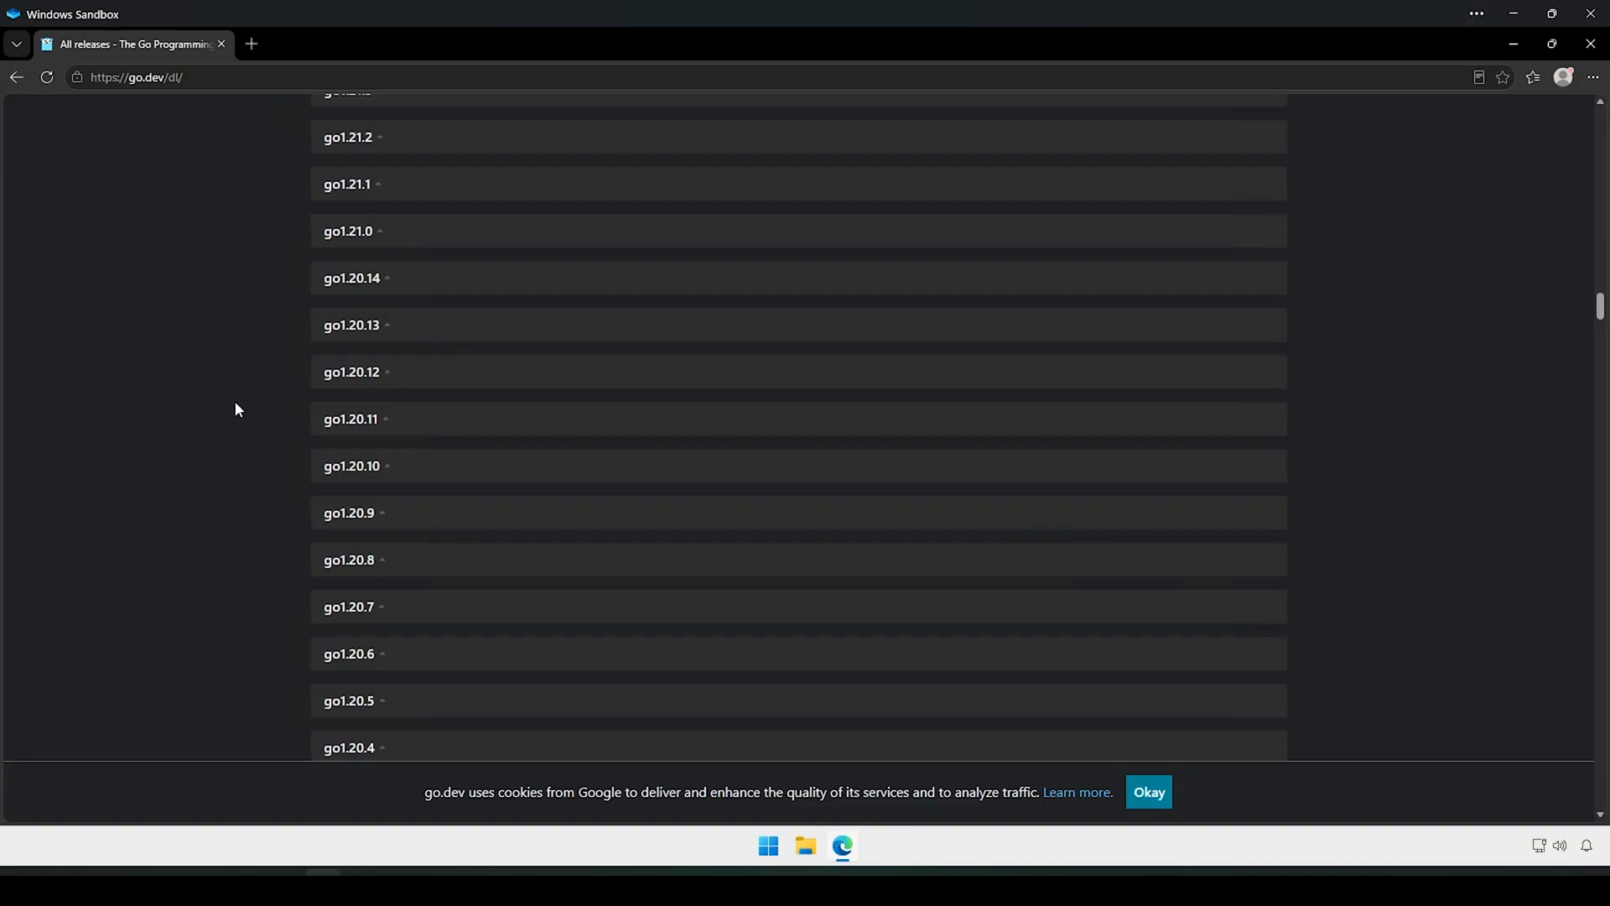
scroll(234, 409, "down", 3)
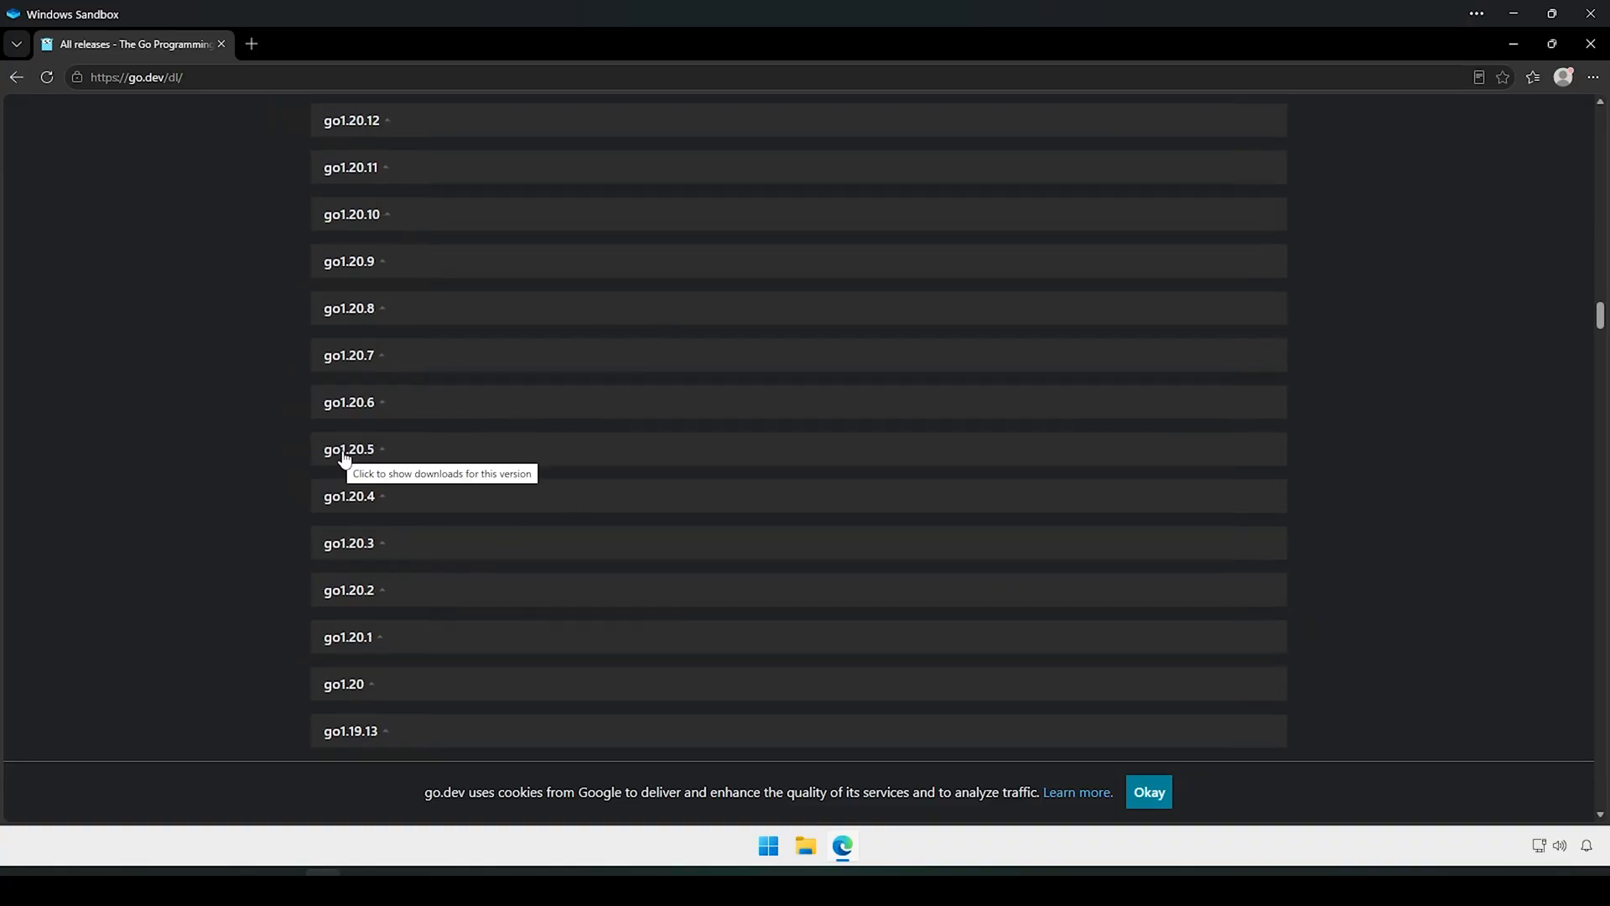
Step: Expand go1.20.5, download go1.20.5.windows-amd64.msi and open the installer
left_click(376, 453)
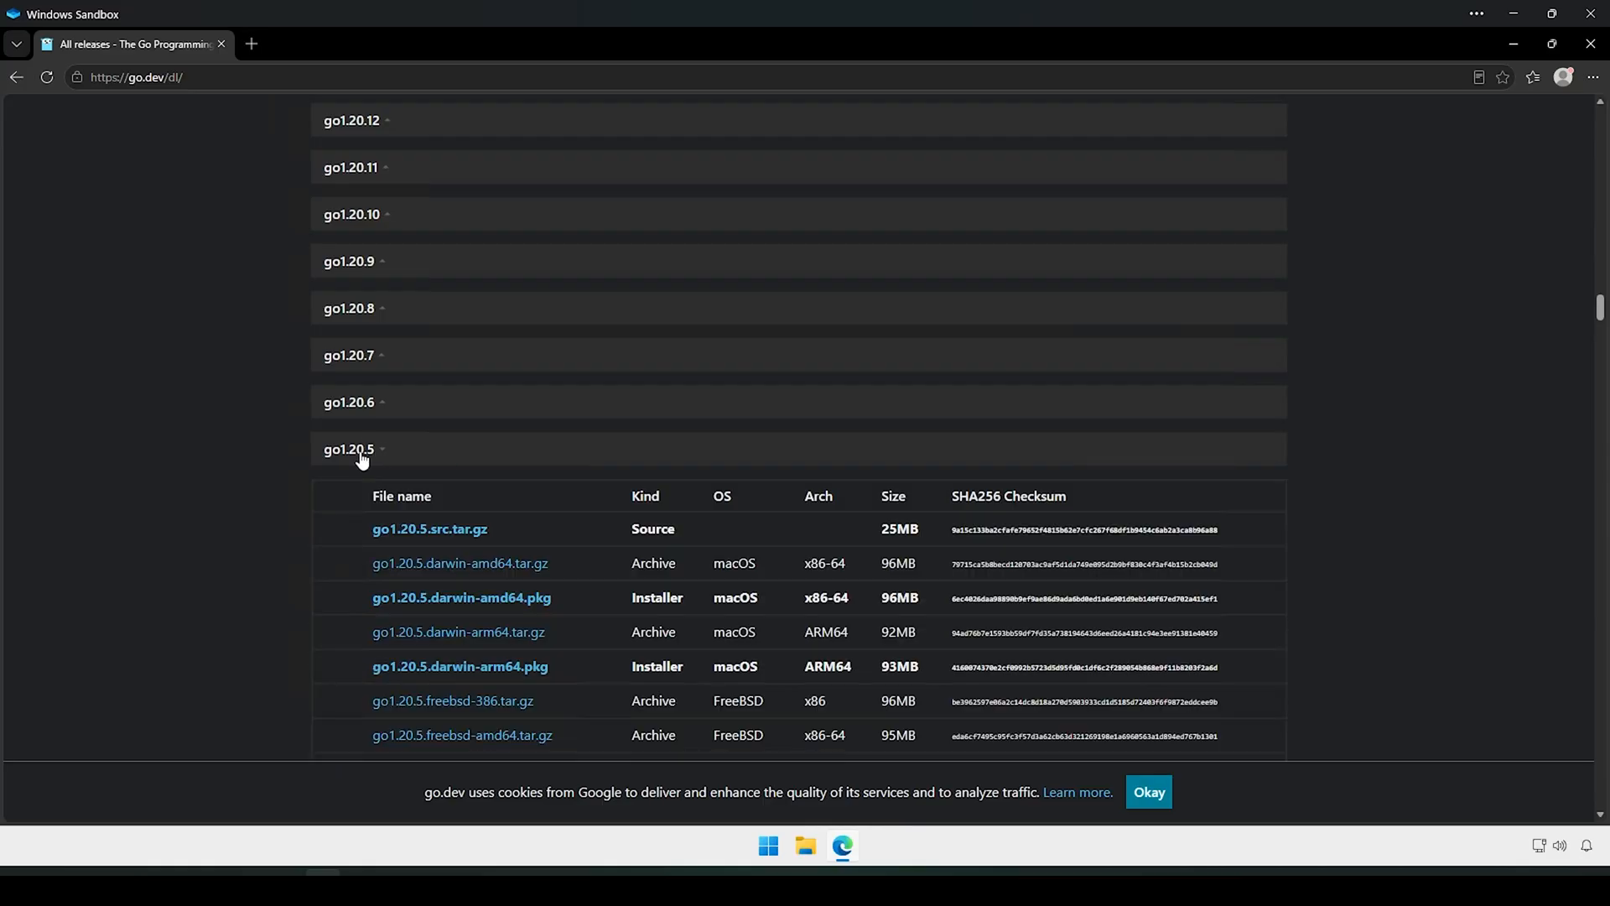
scroll(238, 490, "down", 3)
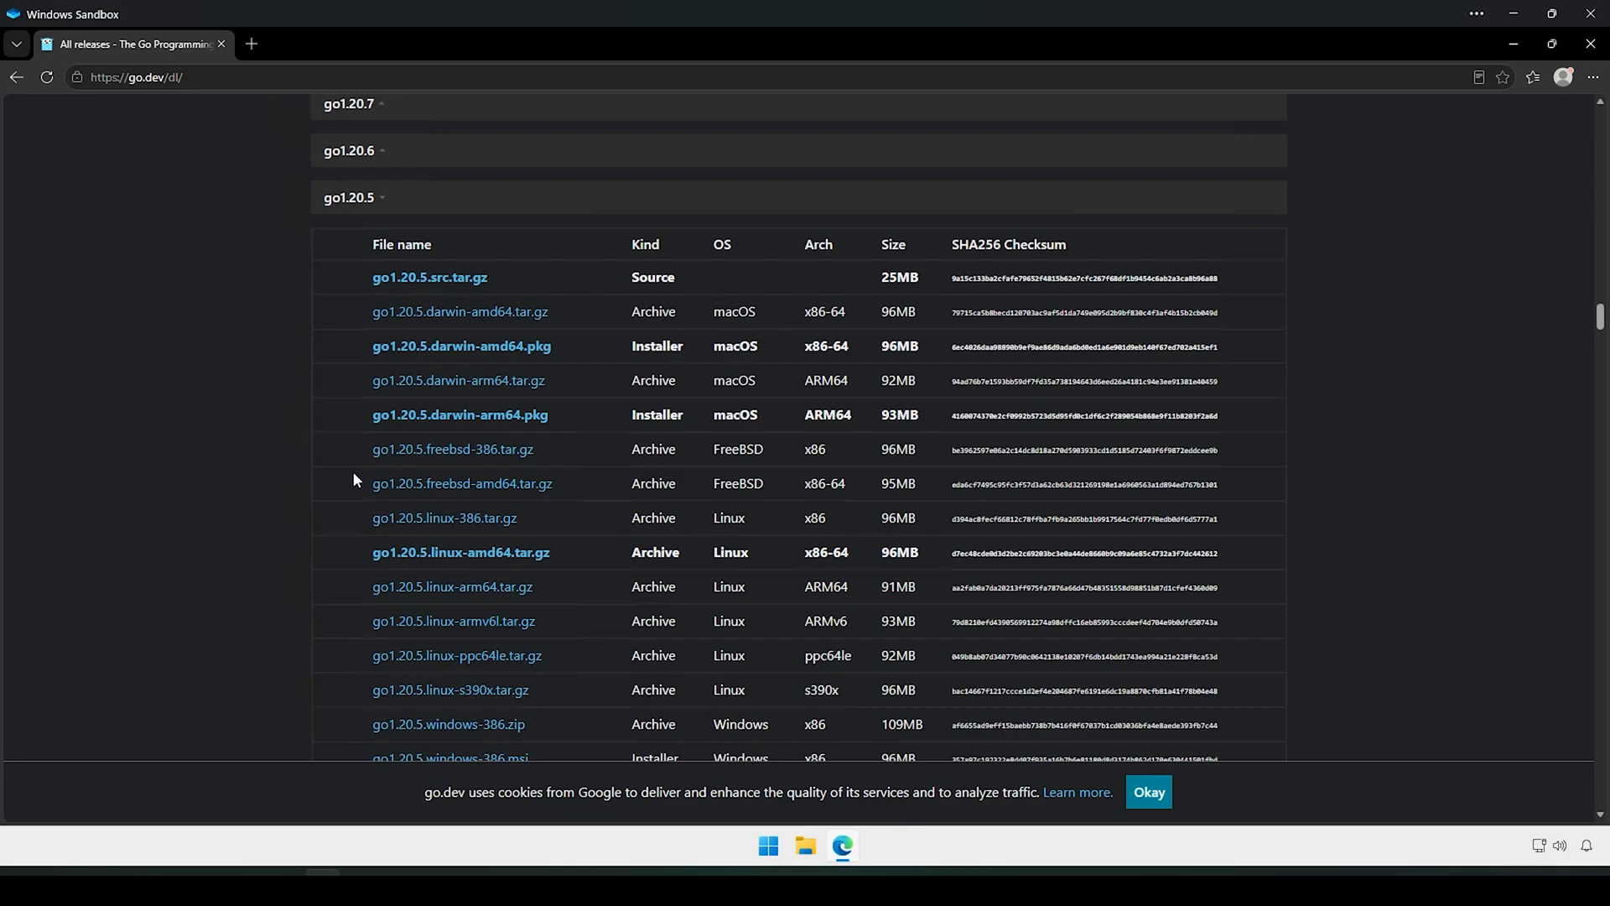
scroll(317, 461, "down", 3)
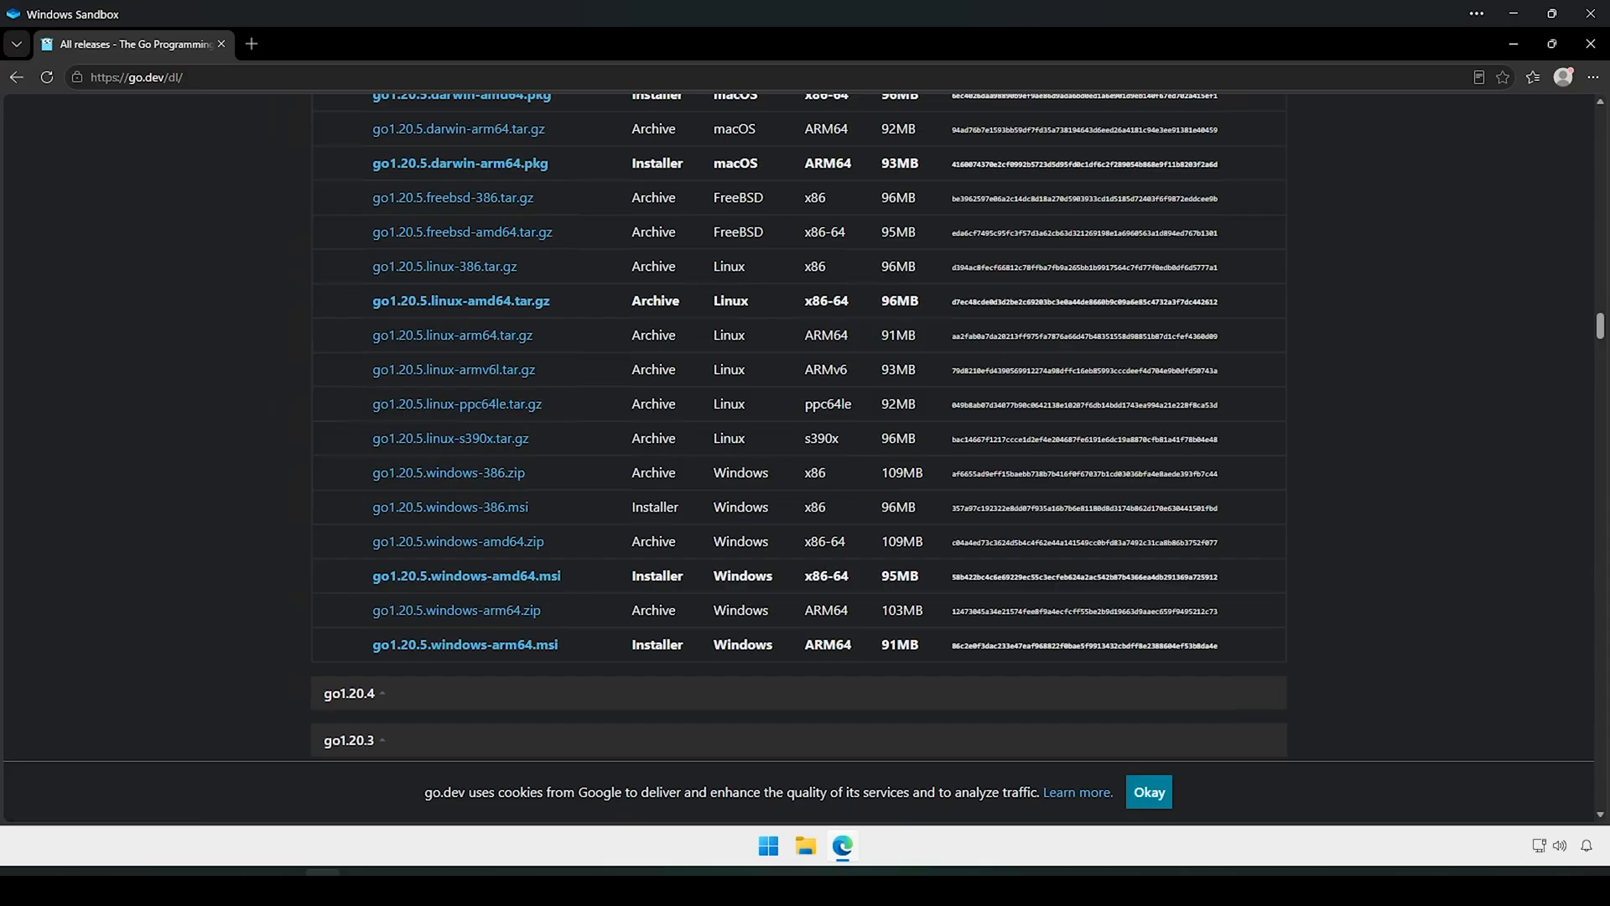
left_click(513, 579)
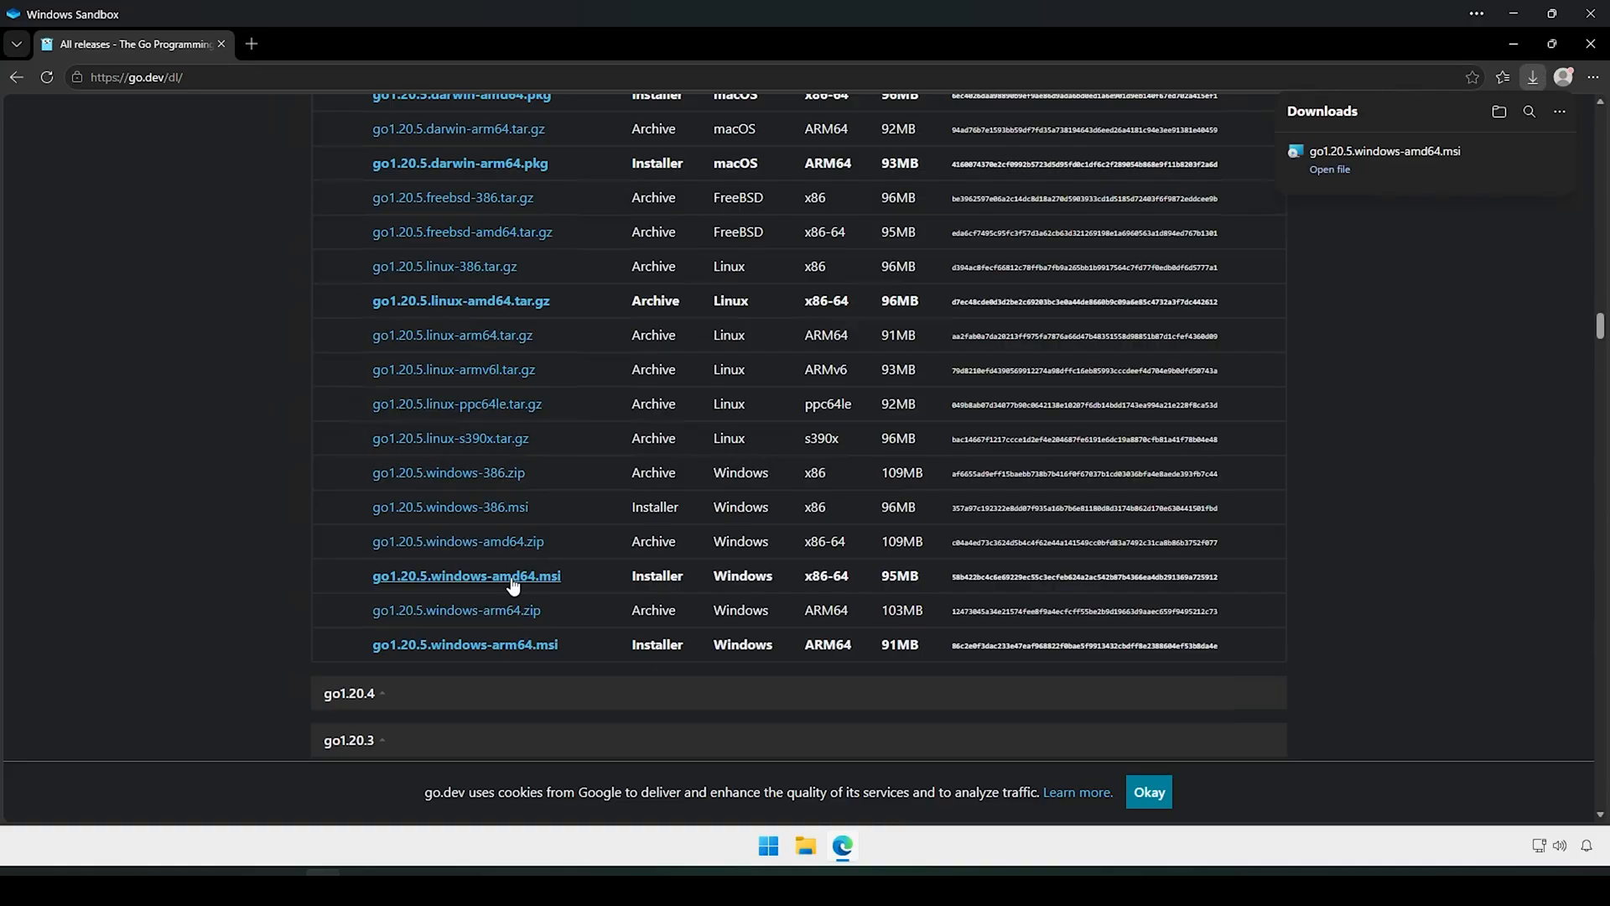
left_click(1330, 170)
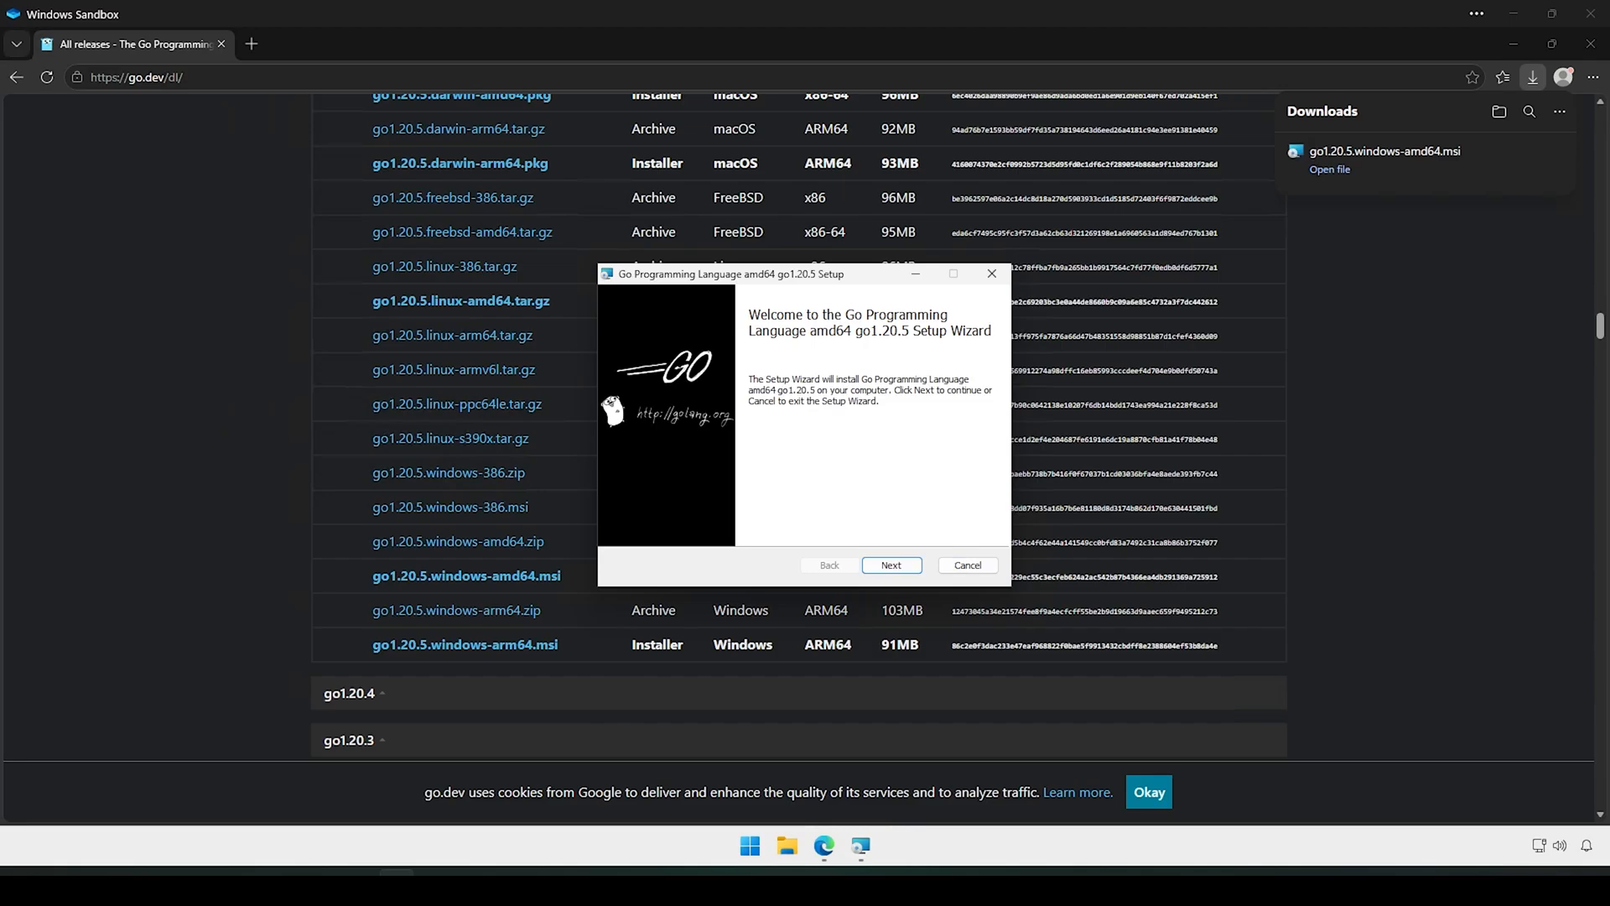
Step: Install Go 1.20.5 amd64 into the default C:\Program Files\Go\ folder and finish the wizard
left_click(890, 567)
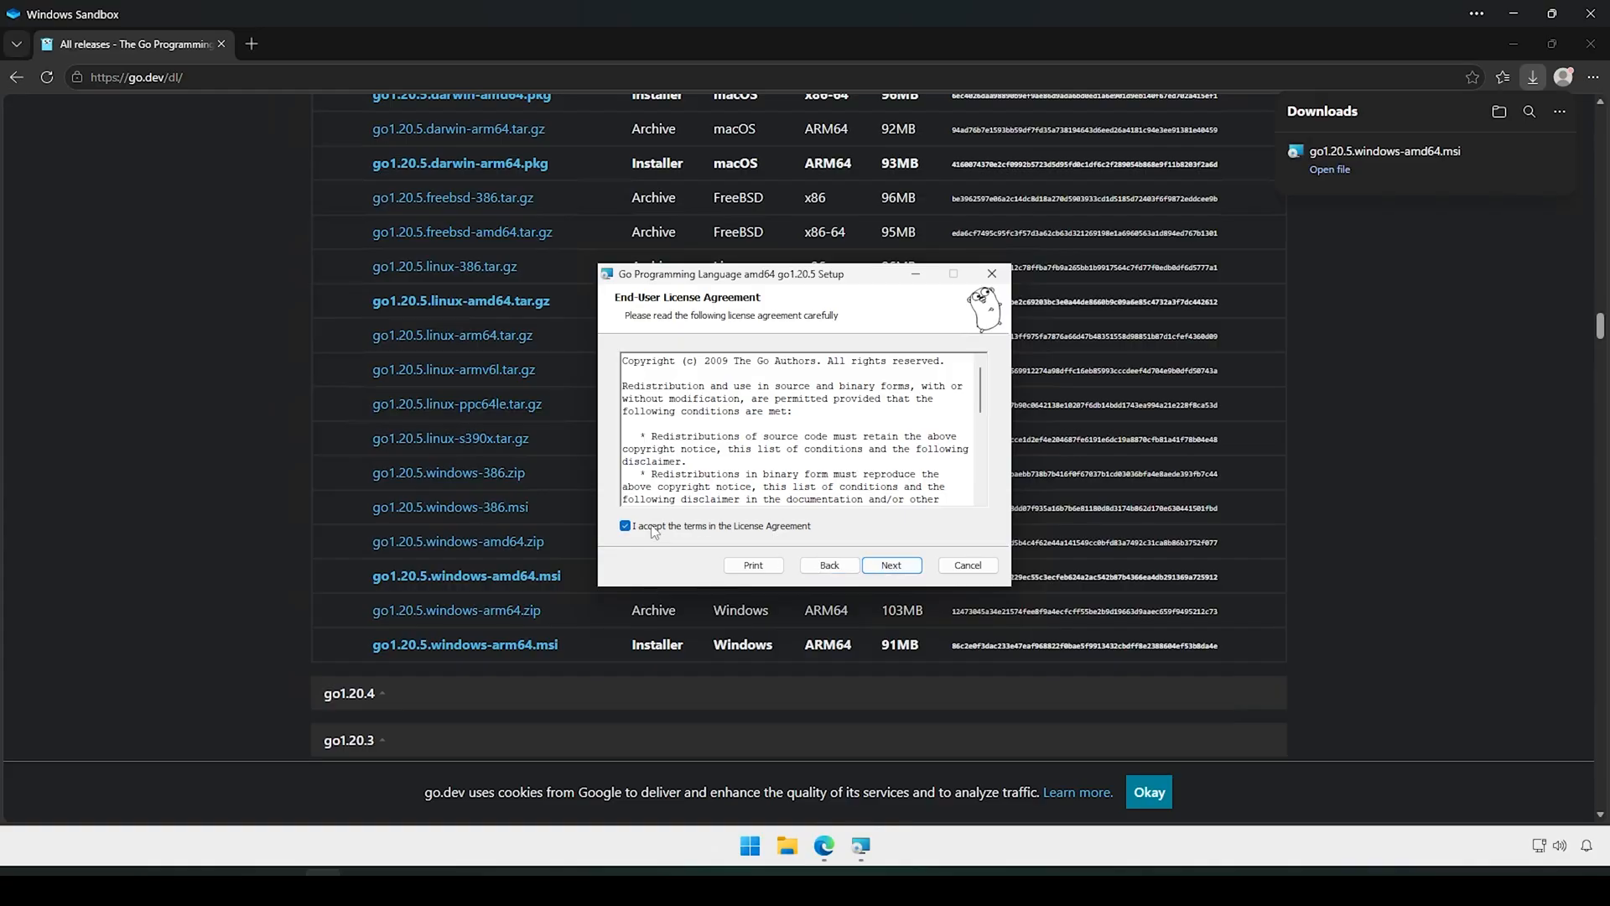
left_click(891, 565)
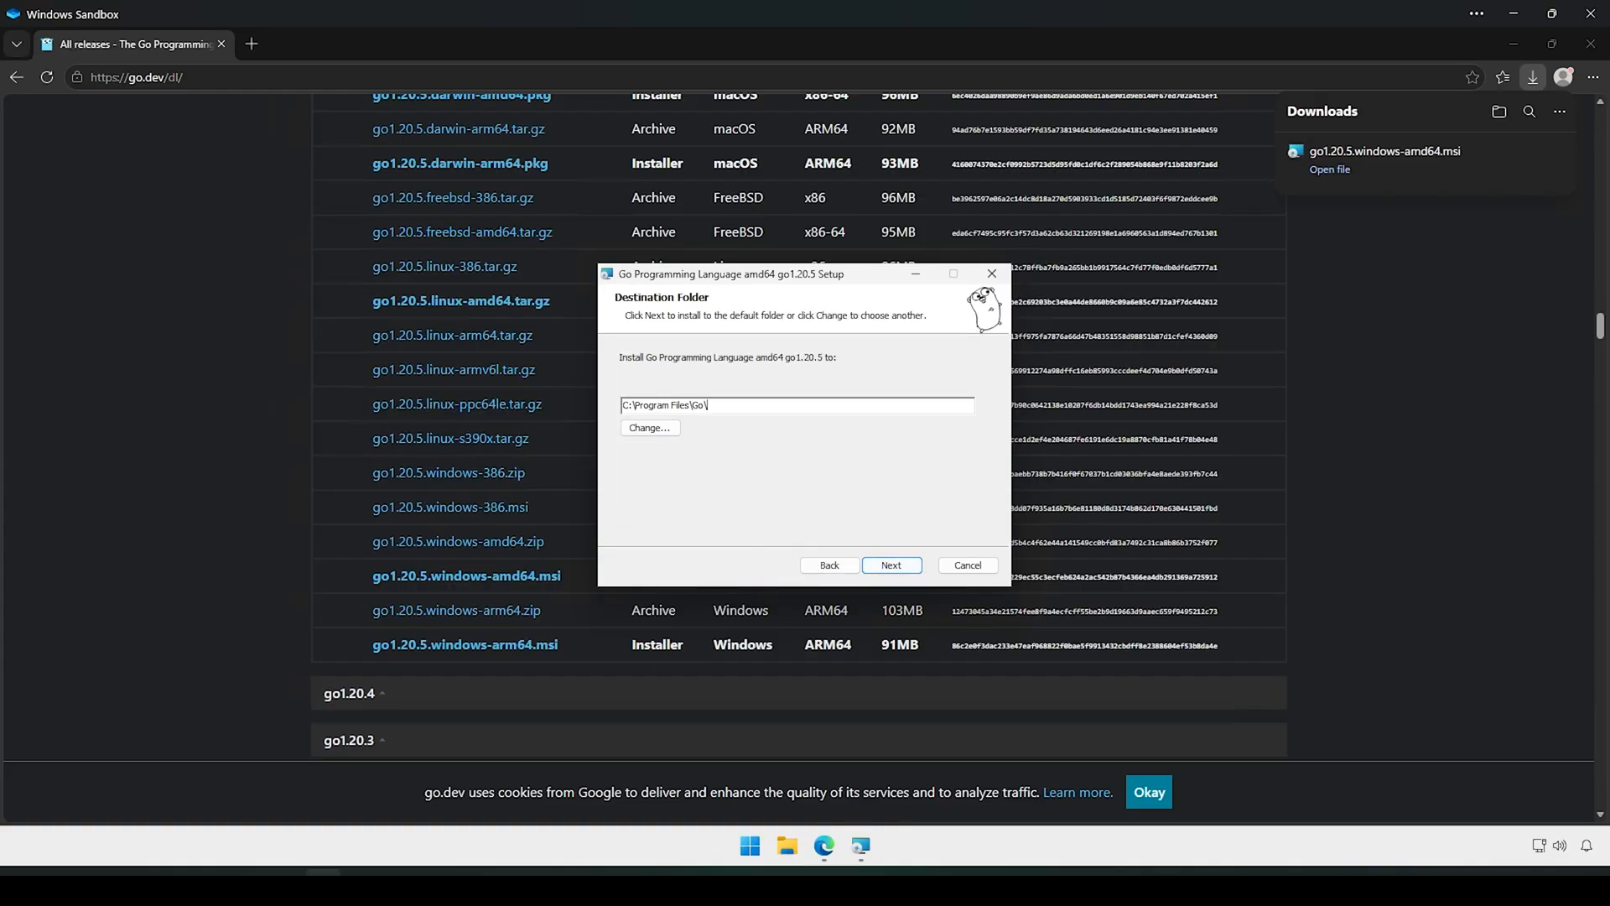
left_click_drag(707, 405, 621, 405)
left_click(892, 566)
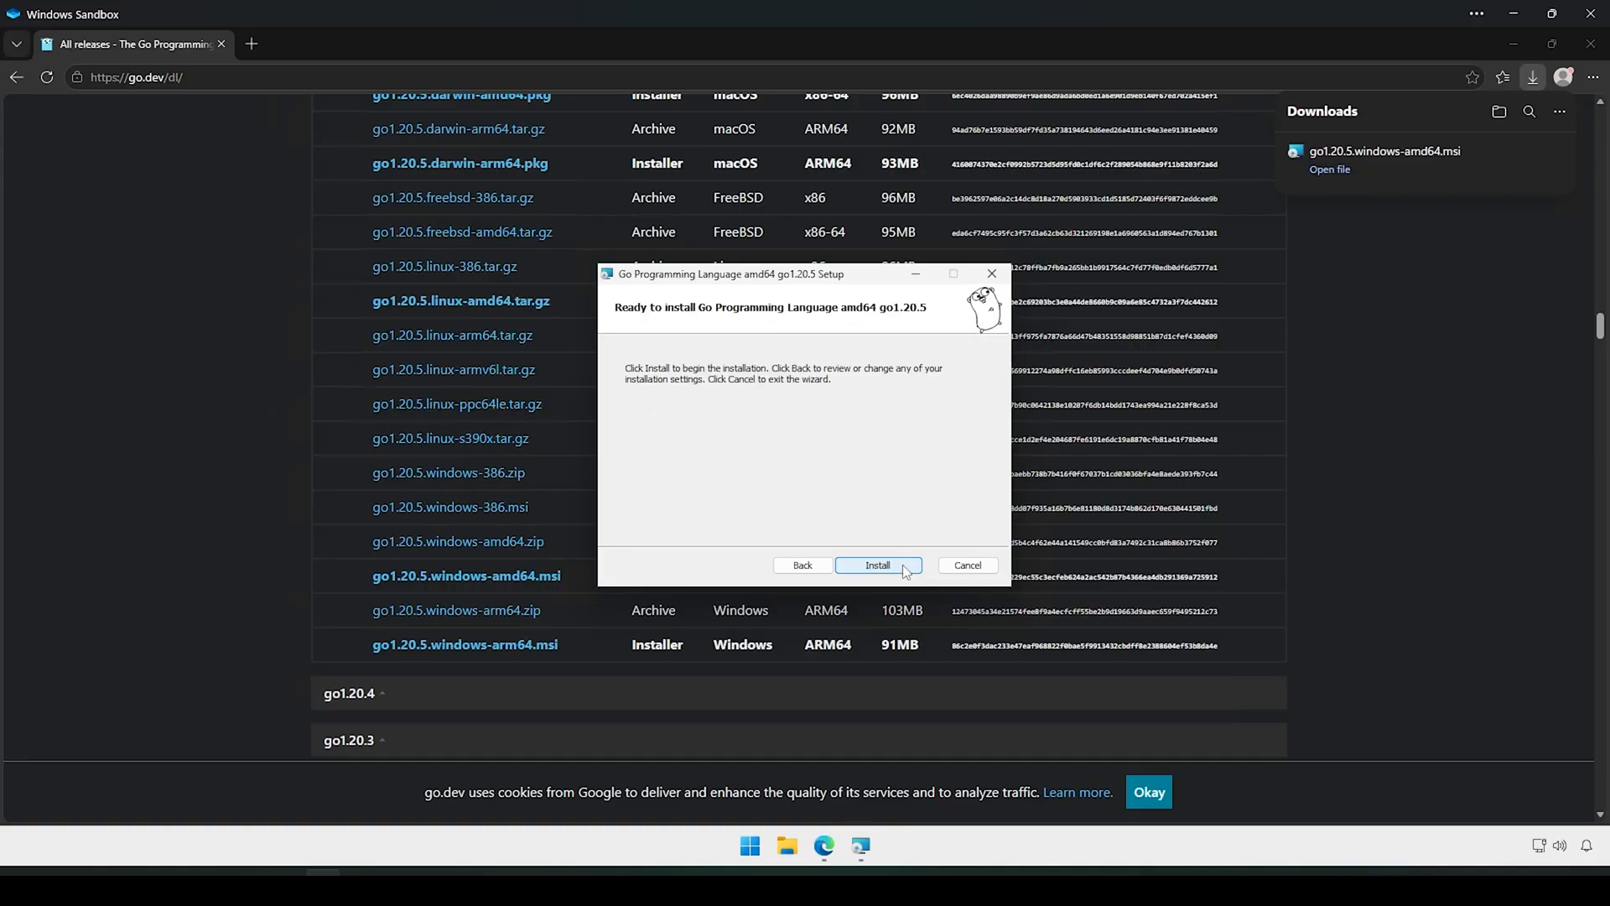
left_click(903, 565)
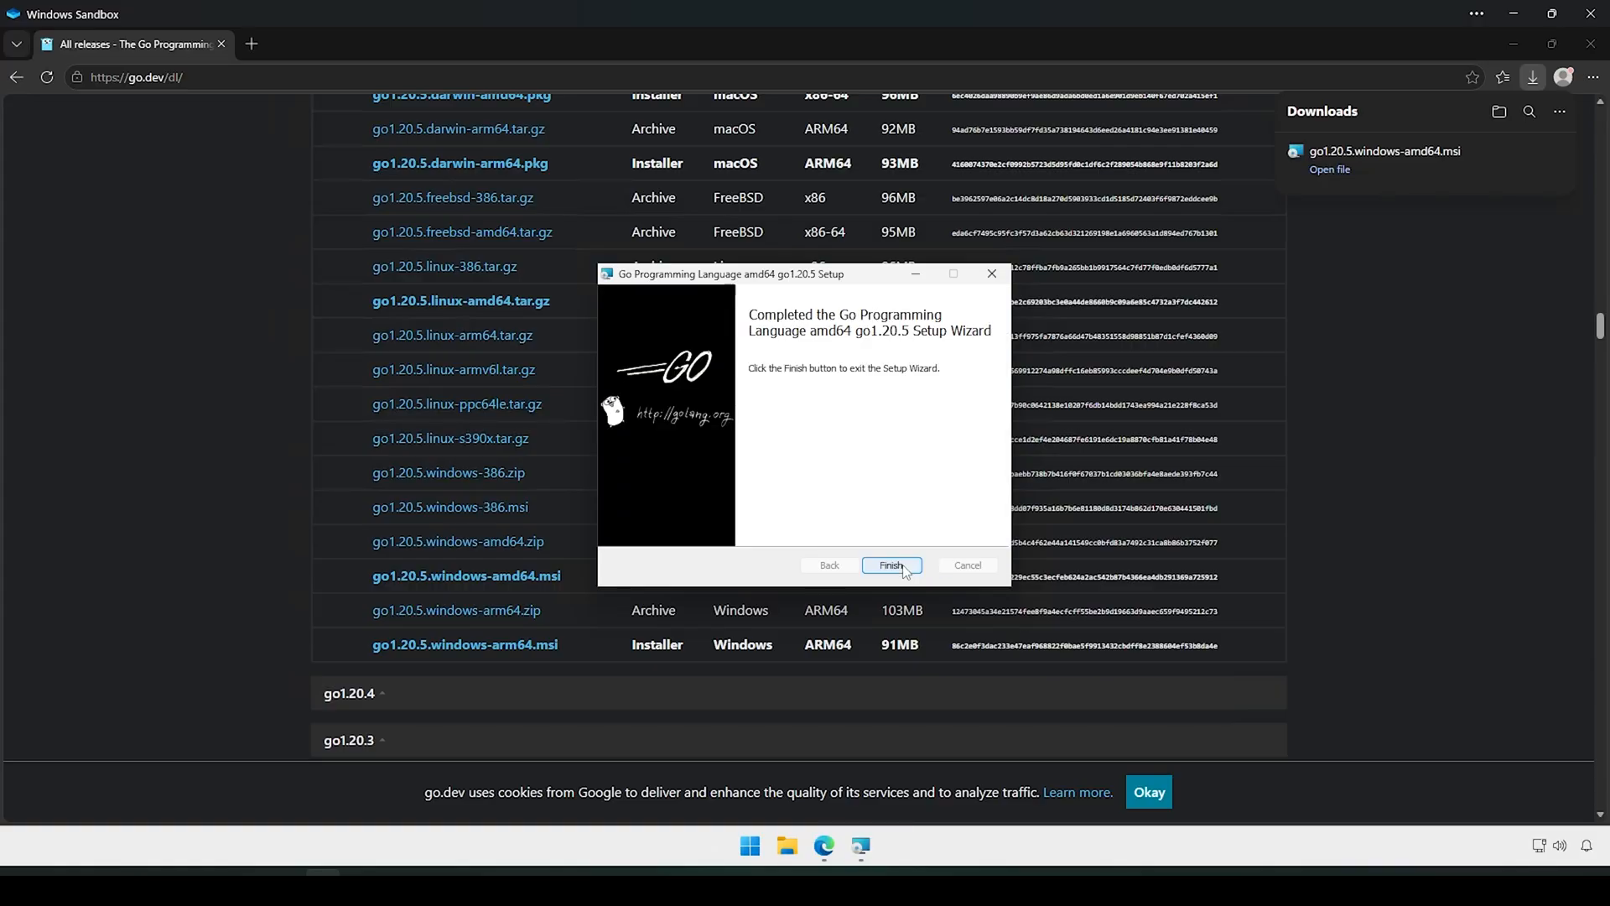
left_click(891, 566)
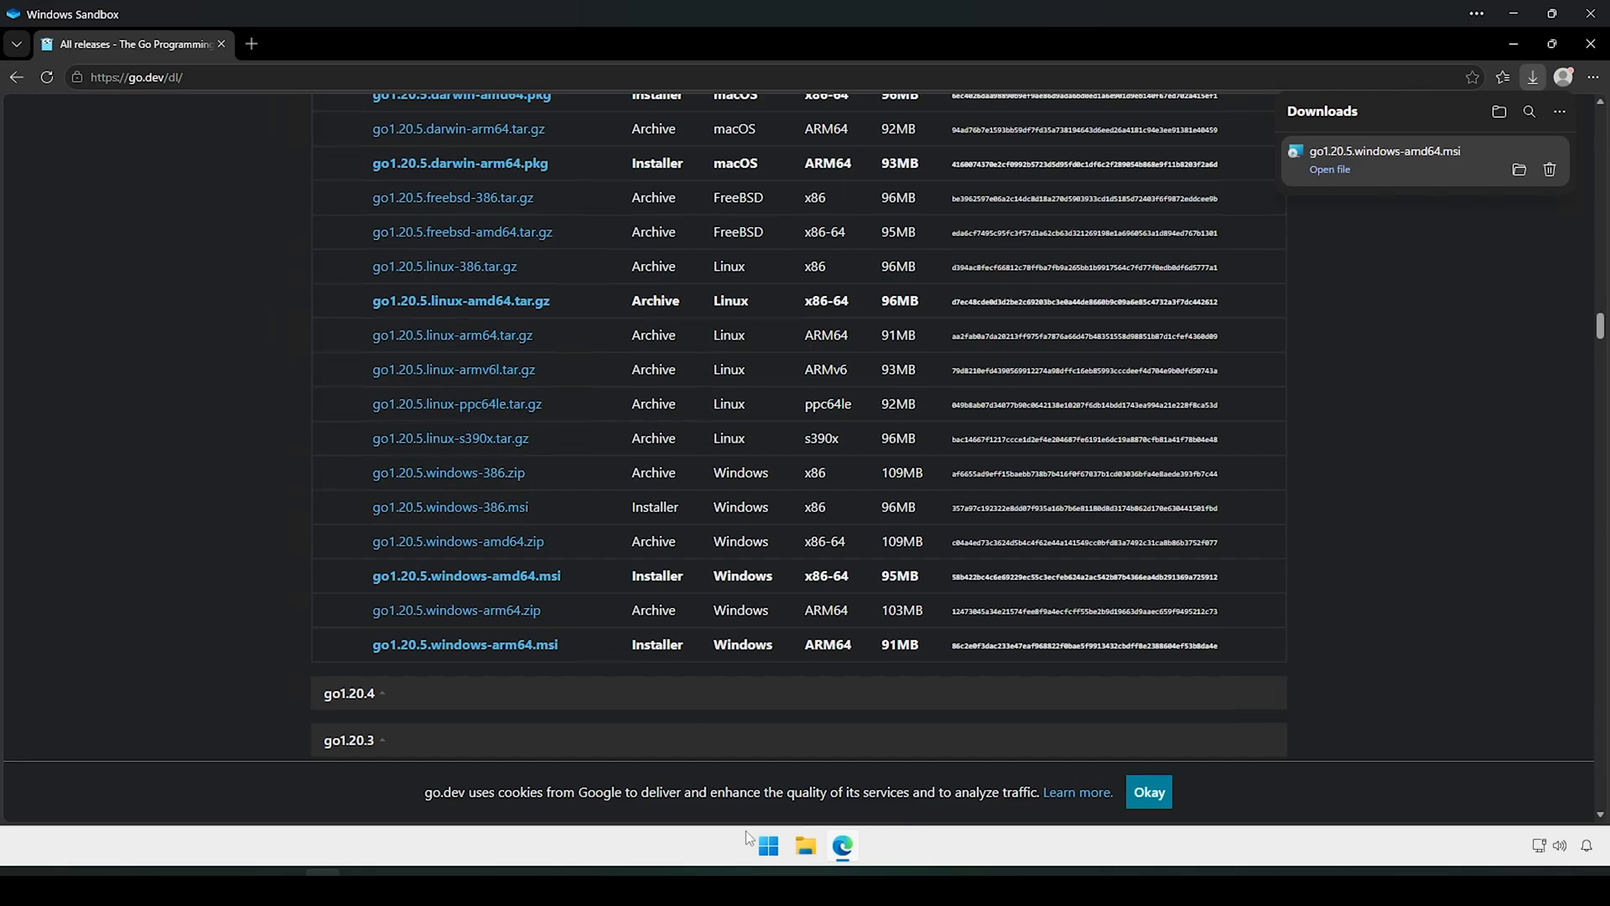
Step: Launch Windows PowerShell and restore its console from maximized to a window
left_click(768, 845)
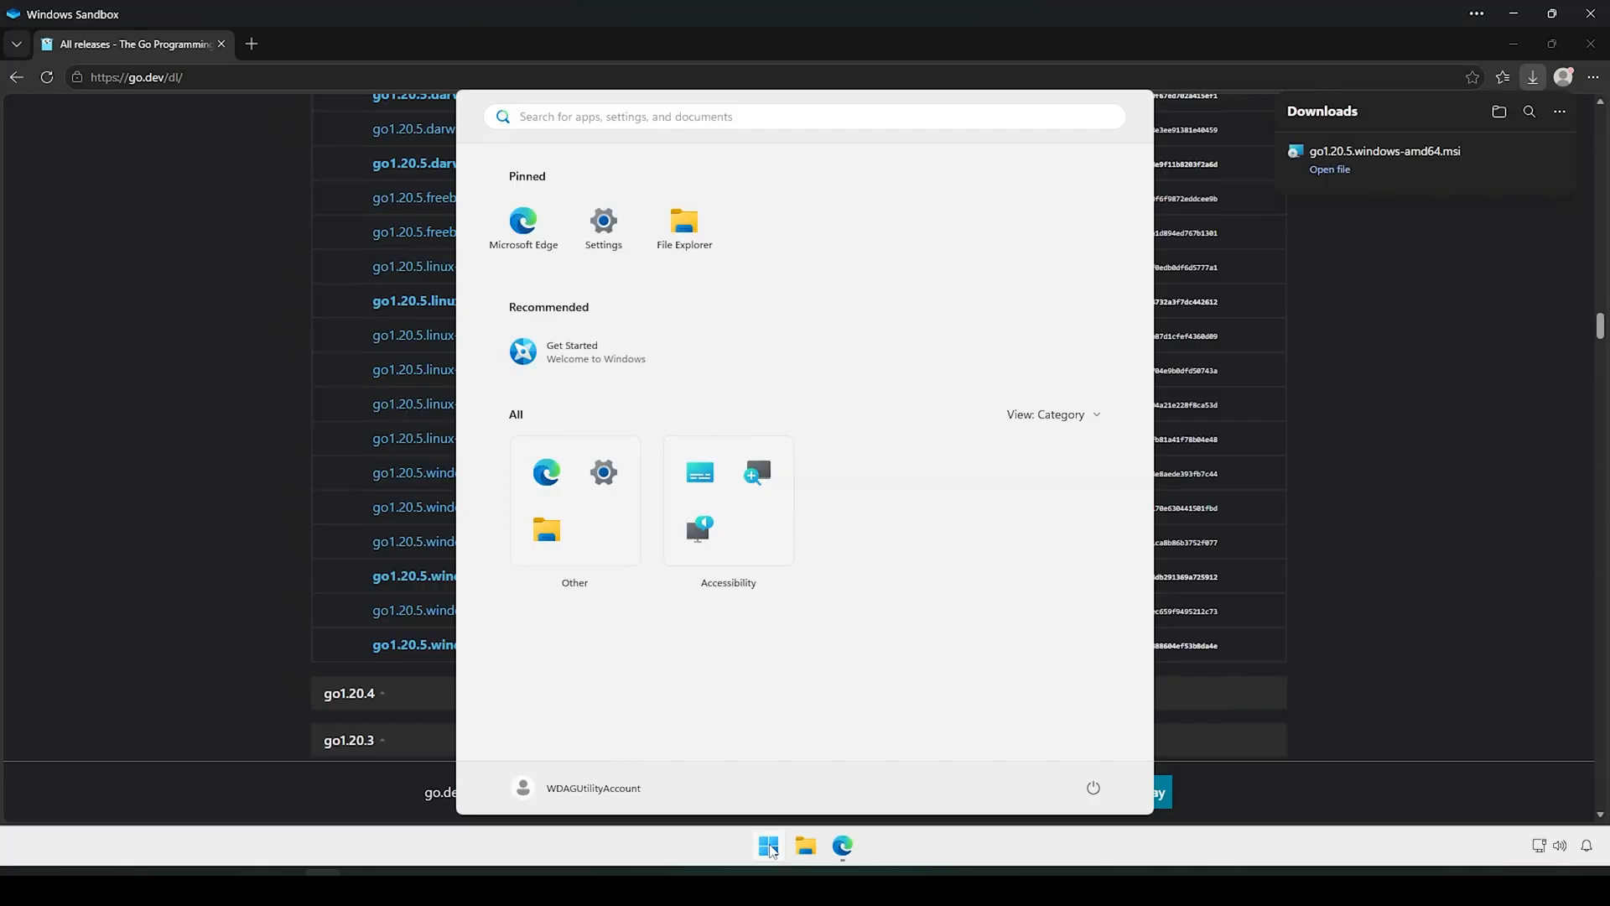
type("powershell")
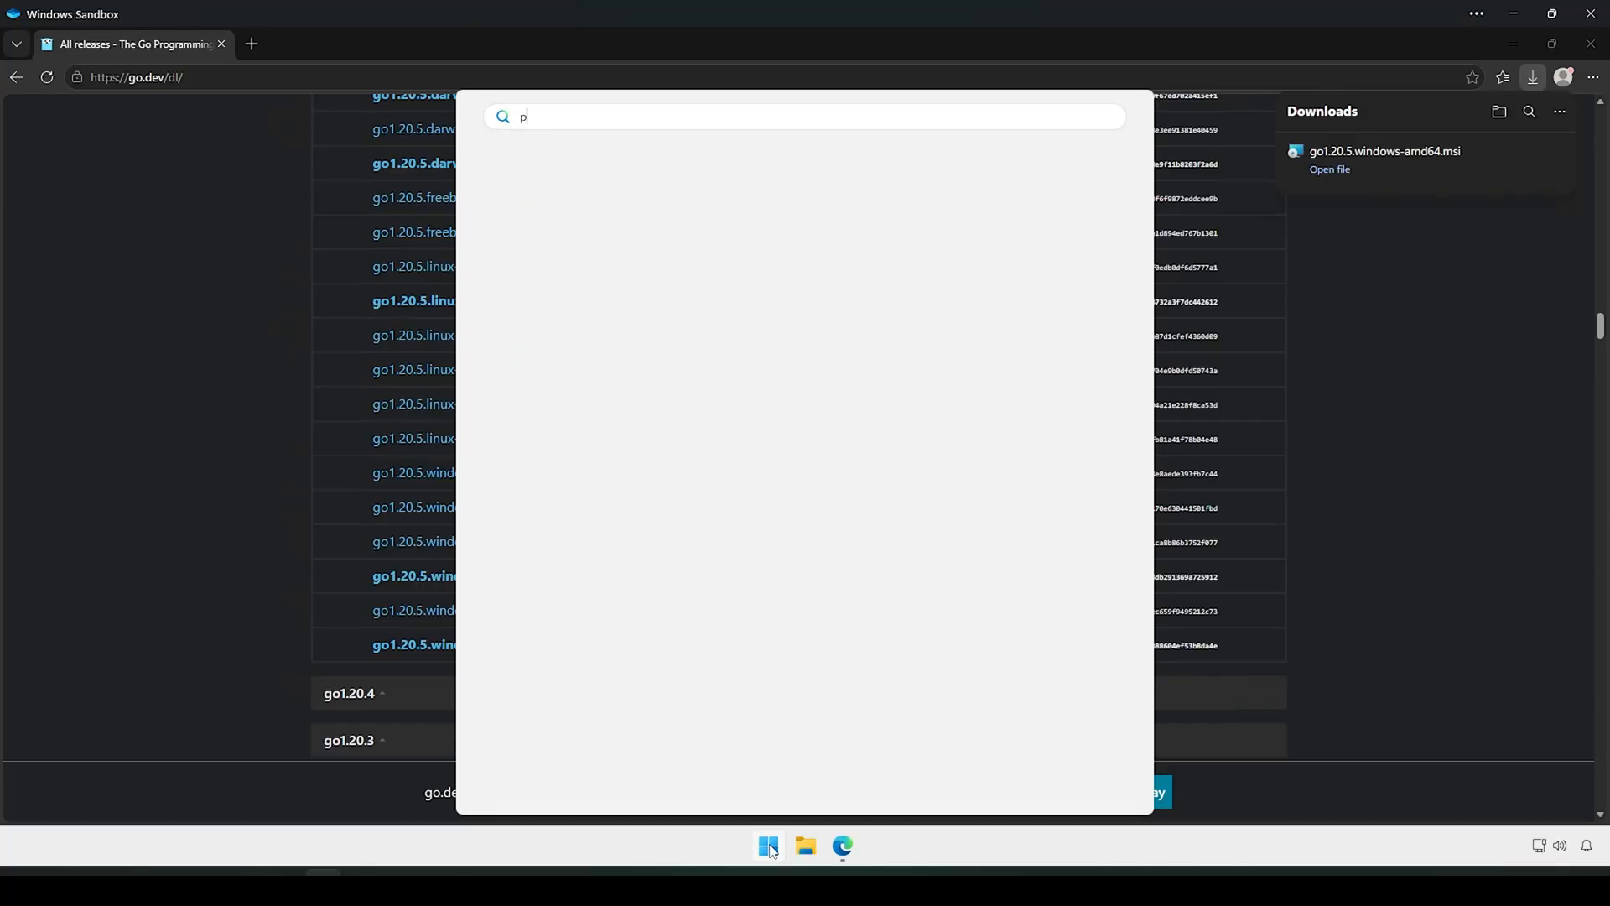
key("Return")
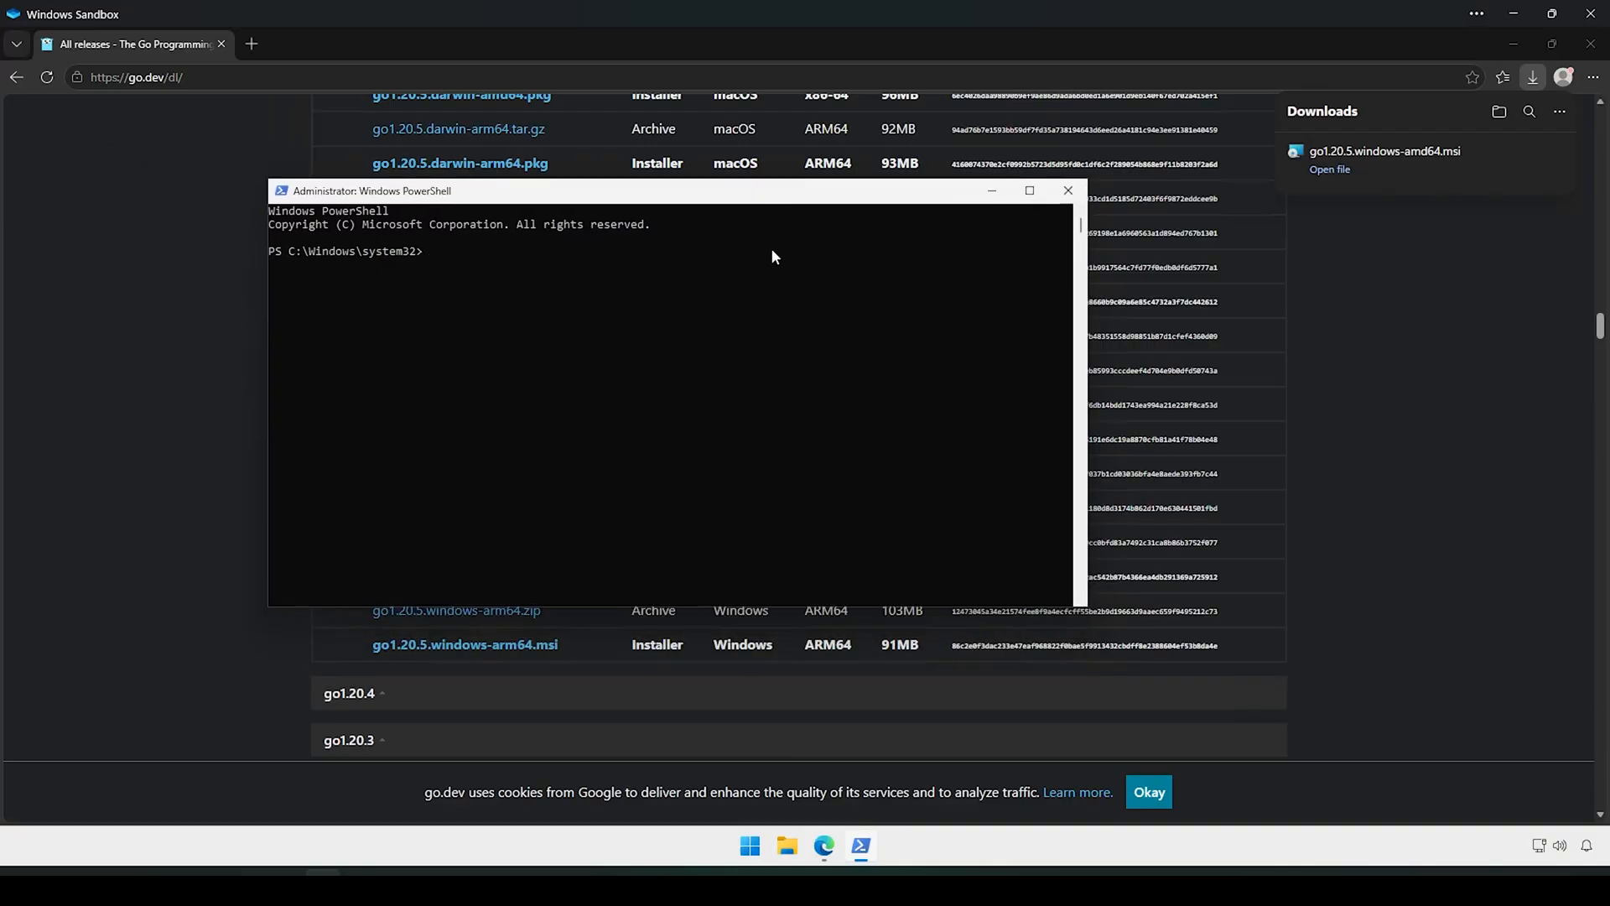
scroll(707, 290, "up", 6)
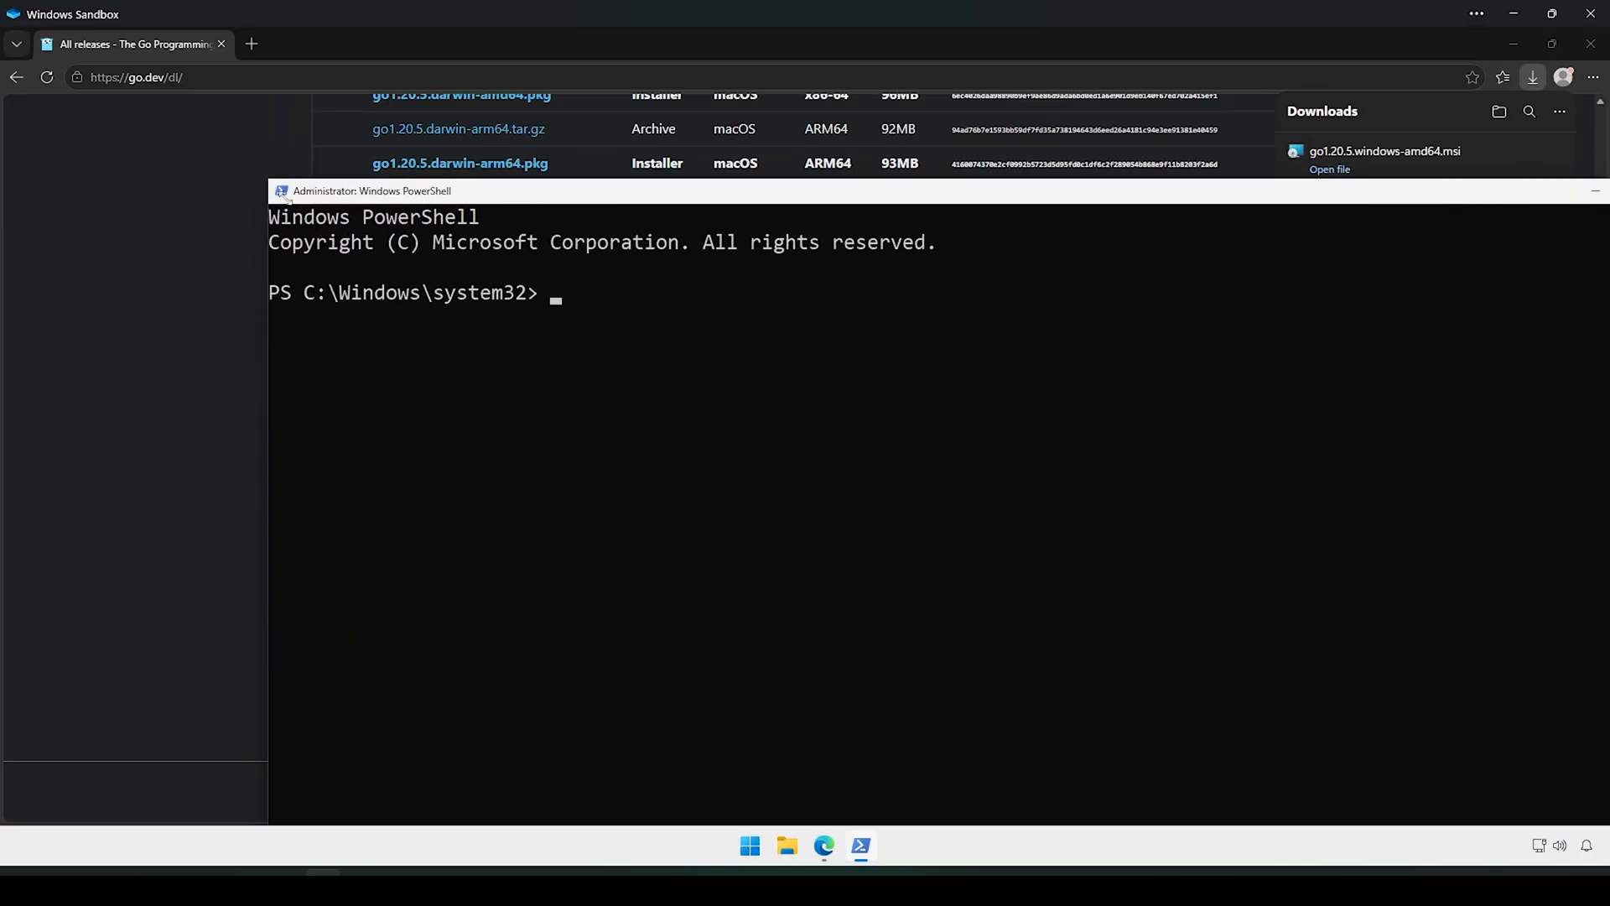
left_click_drag(279, 193, 543, 145)
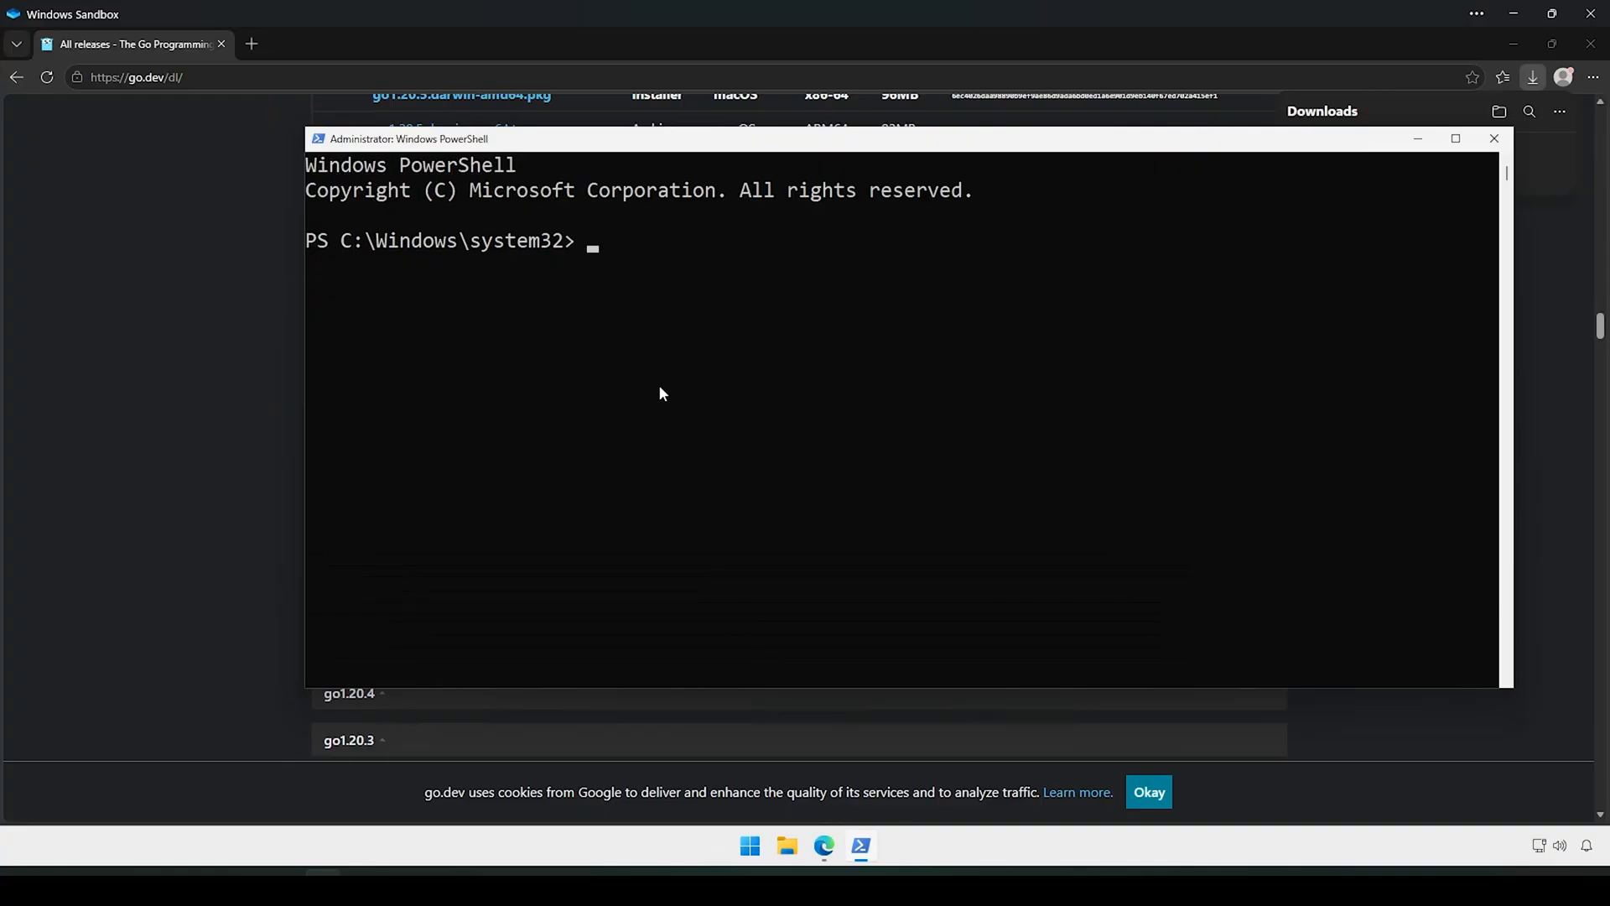
Step: Run 'go version' and highlight the reported go1.20.5 line
type("go version")
key("Return")
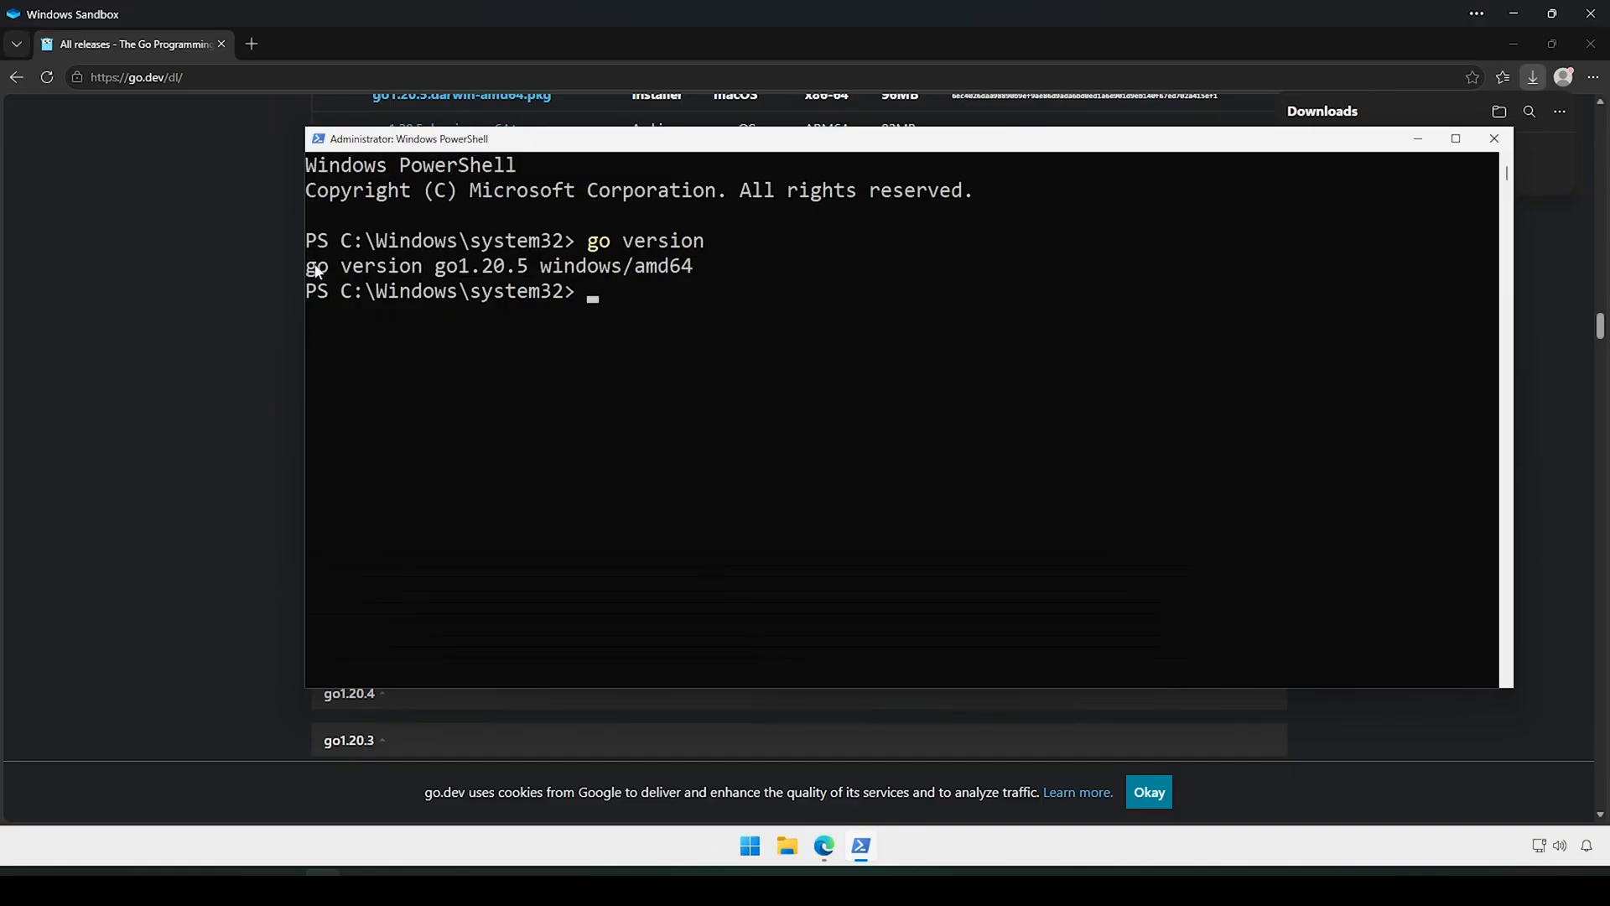
left_click_drag(316, 265, 694, 270)
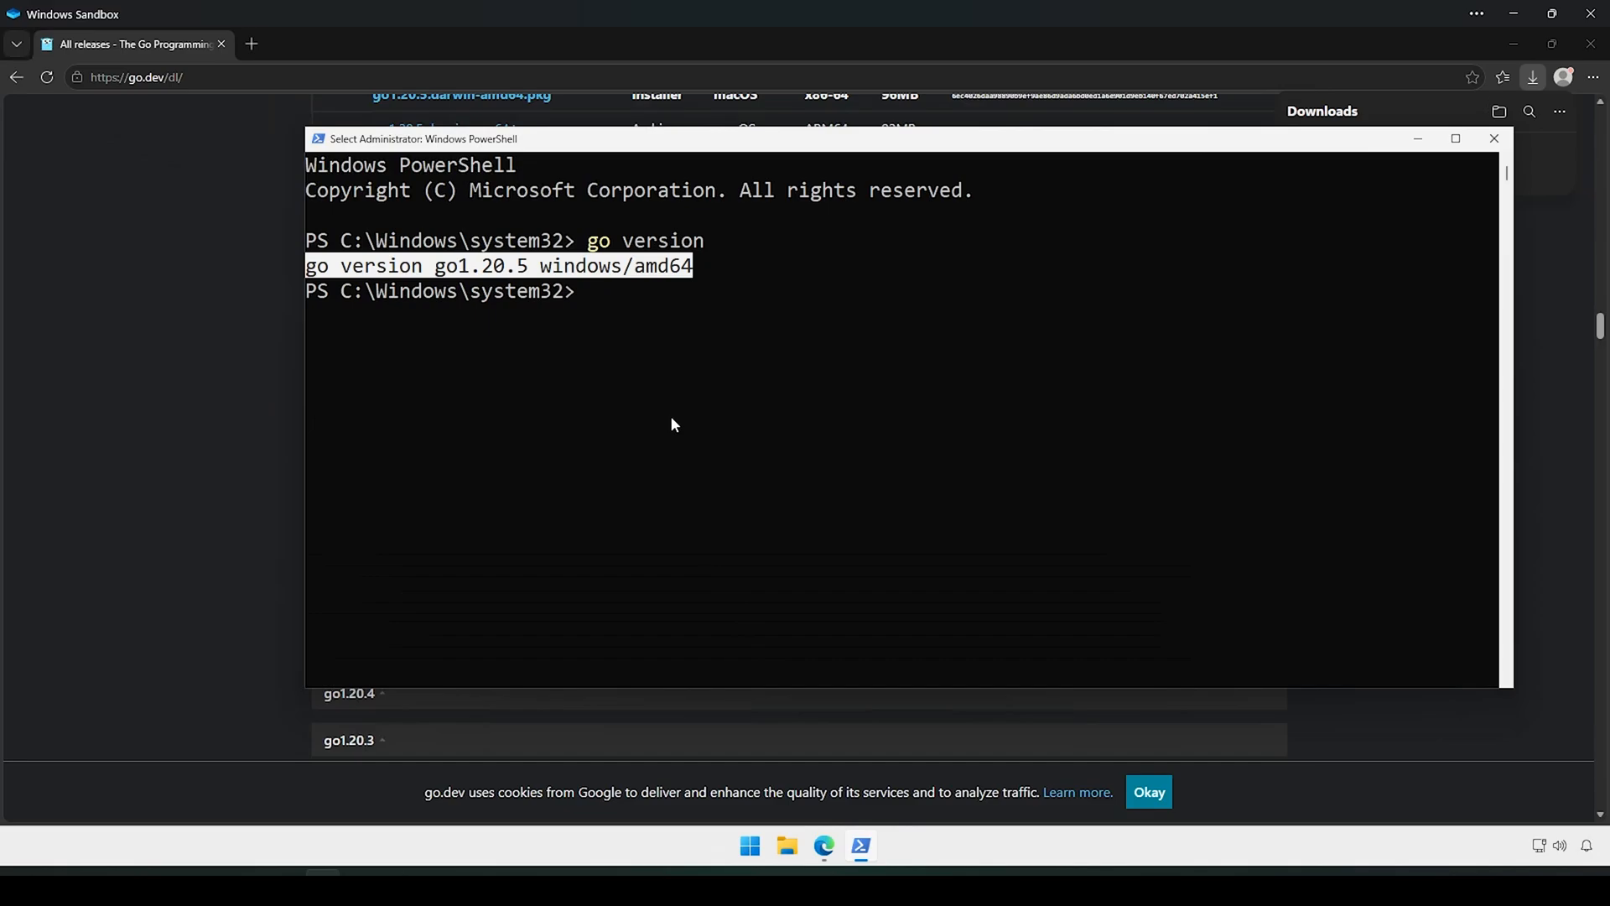
left_click(621, 329)
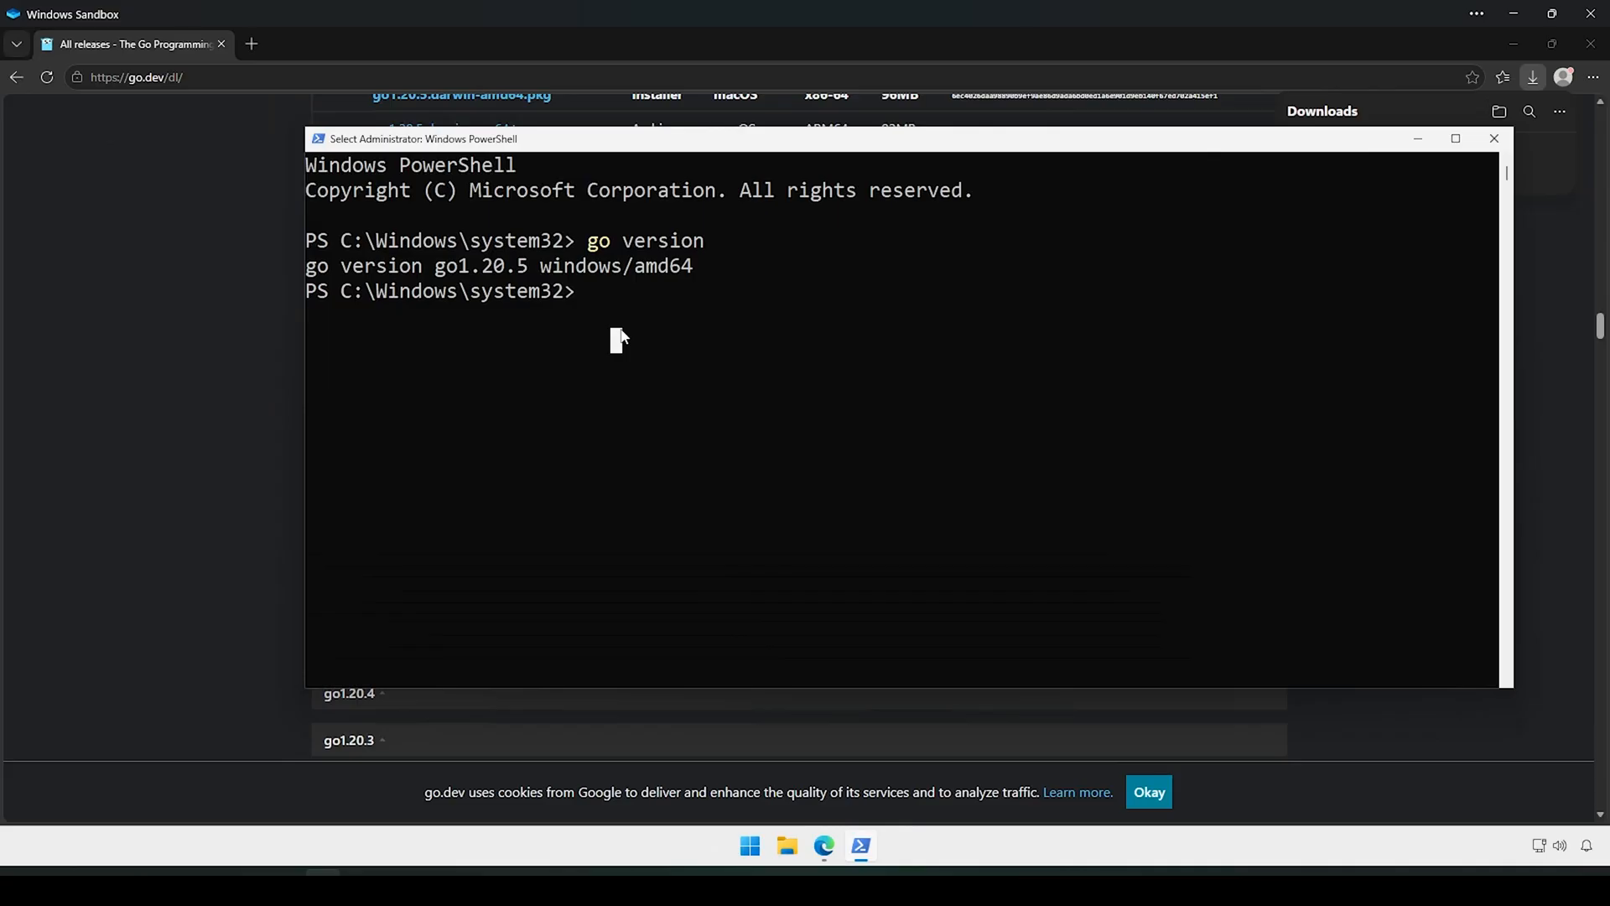
Step: Run 'go env', highlight the GOROOT and GOPATH values, then close PowerShell
type("go env")
key("Return")
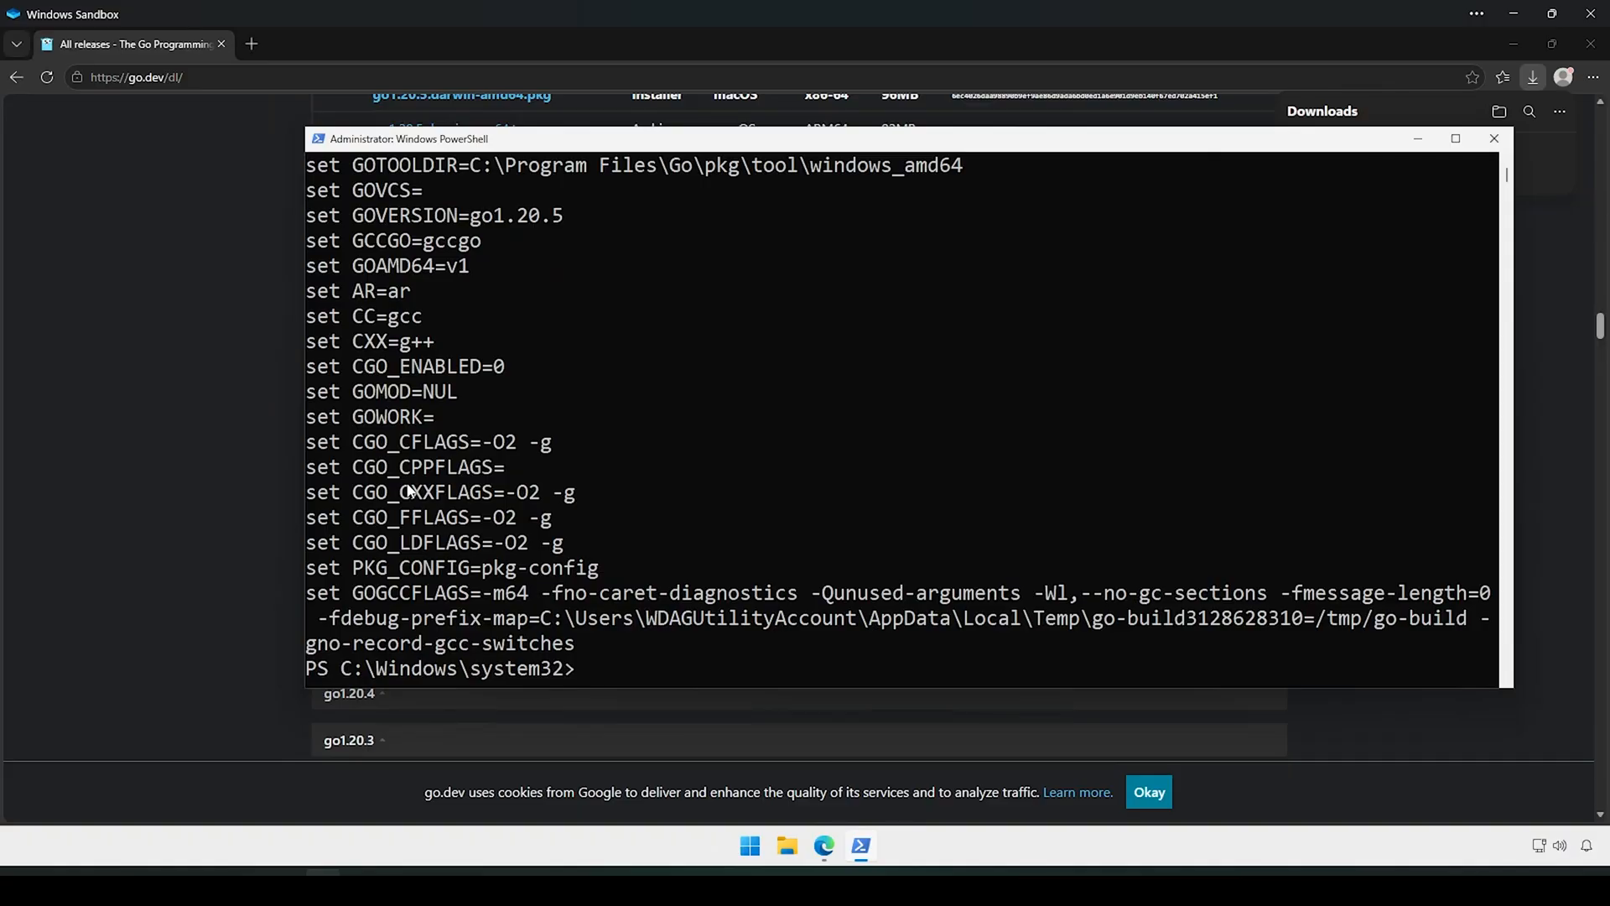
scroll(410, 490, "up", 9)
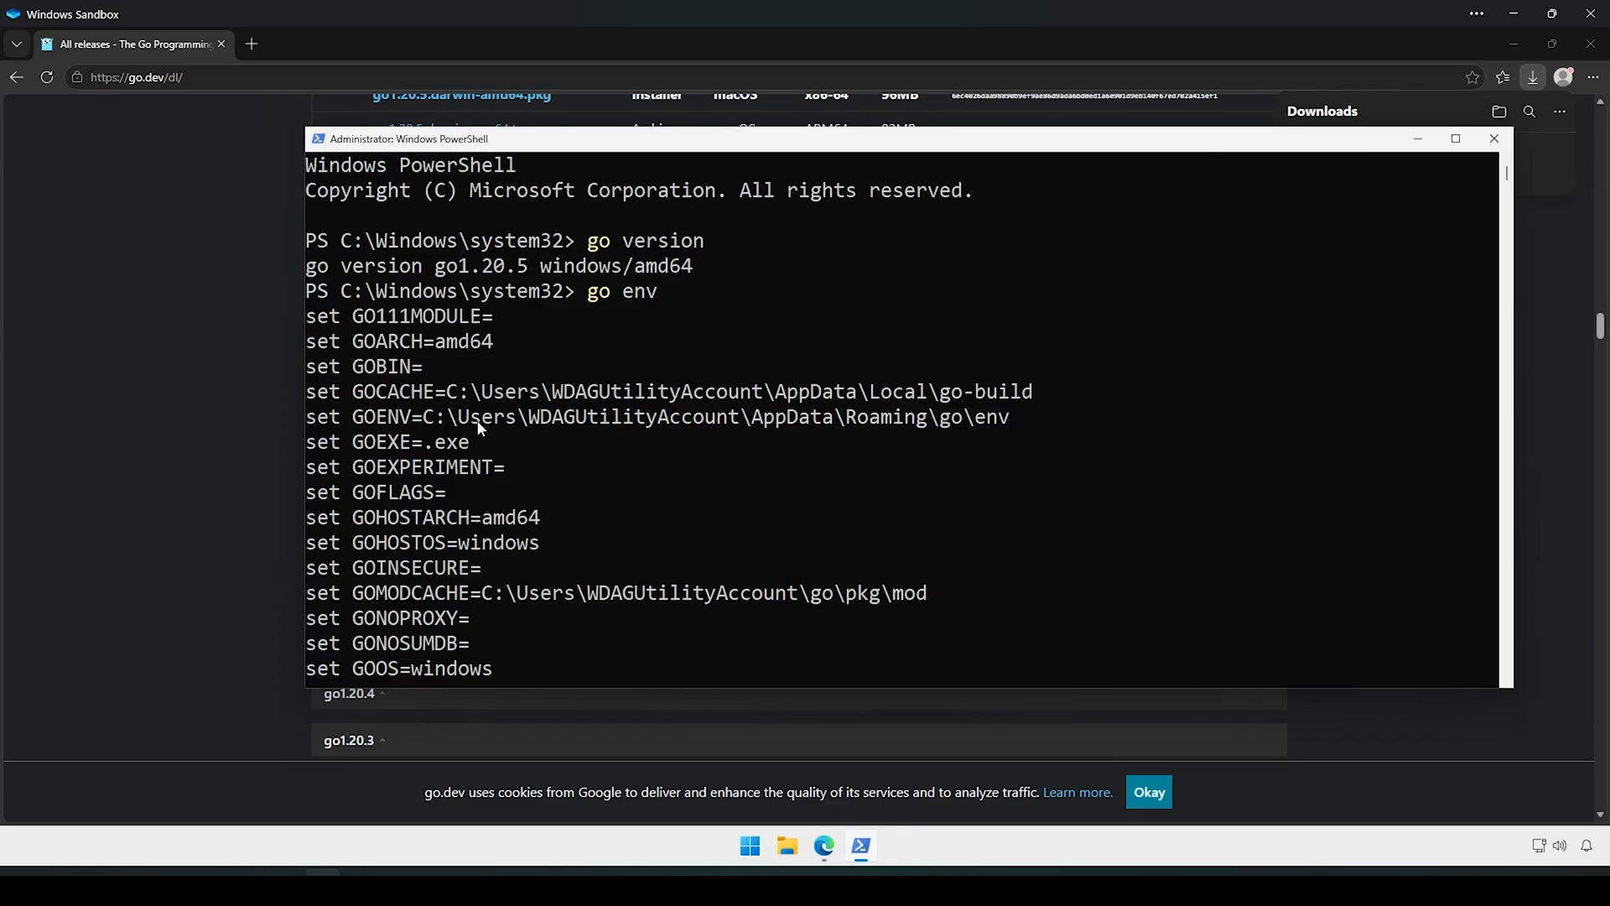
scroll(479, 426, "down", 1)
scroll(479, 426, "down", 1)
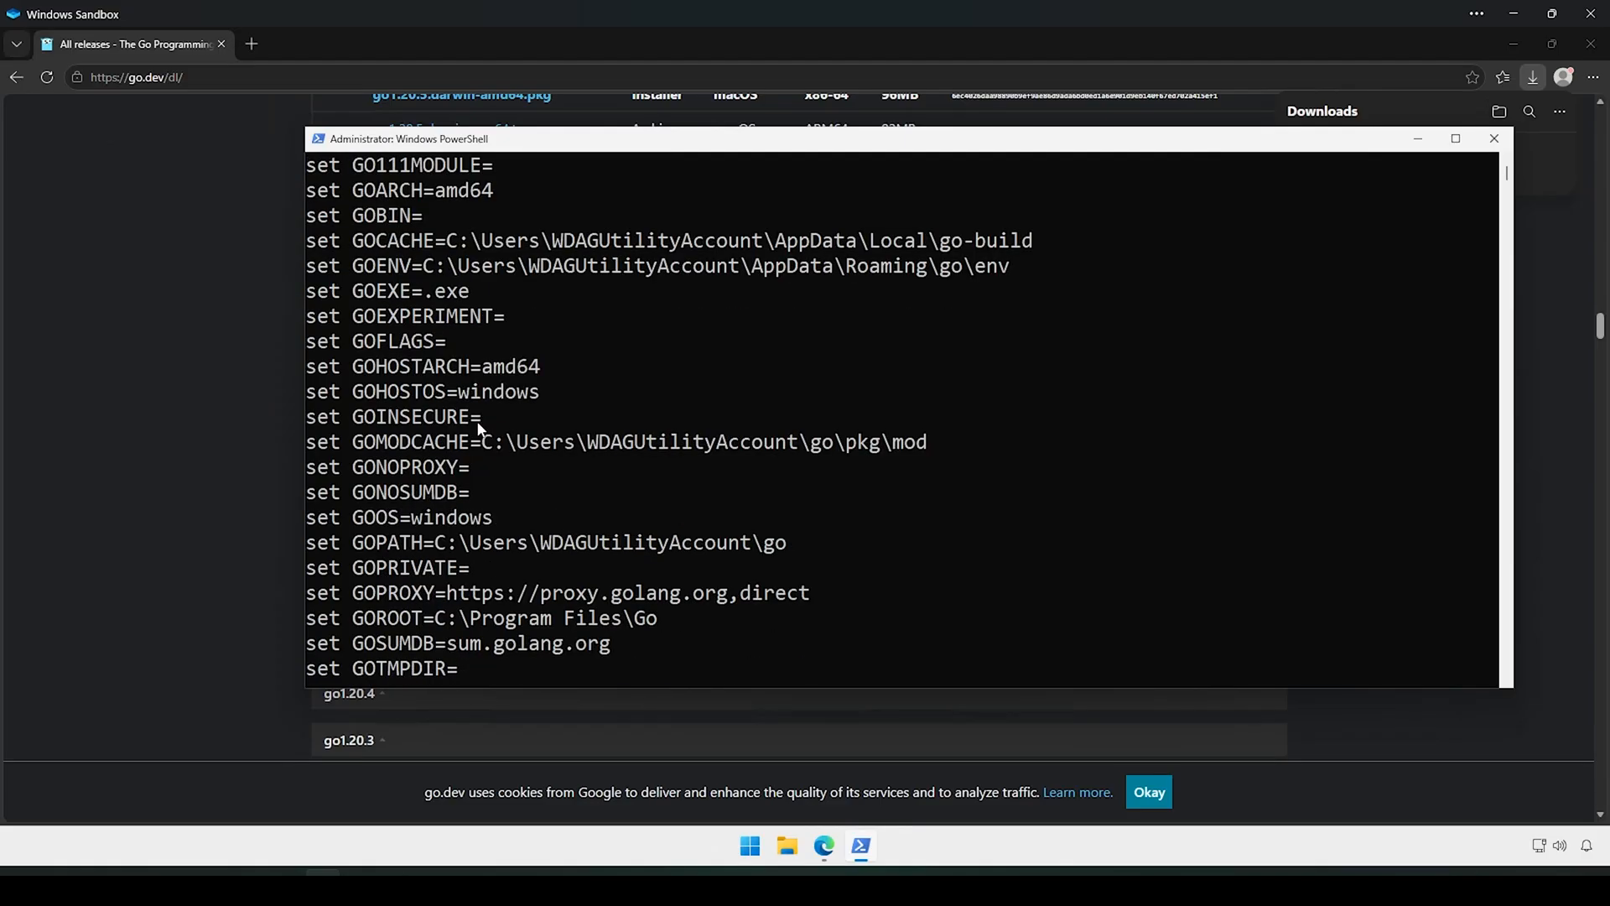
scroll(479, 426, "down", 1)
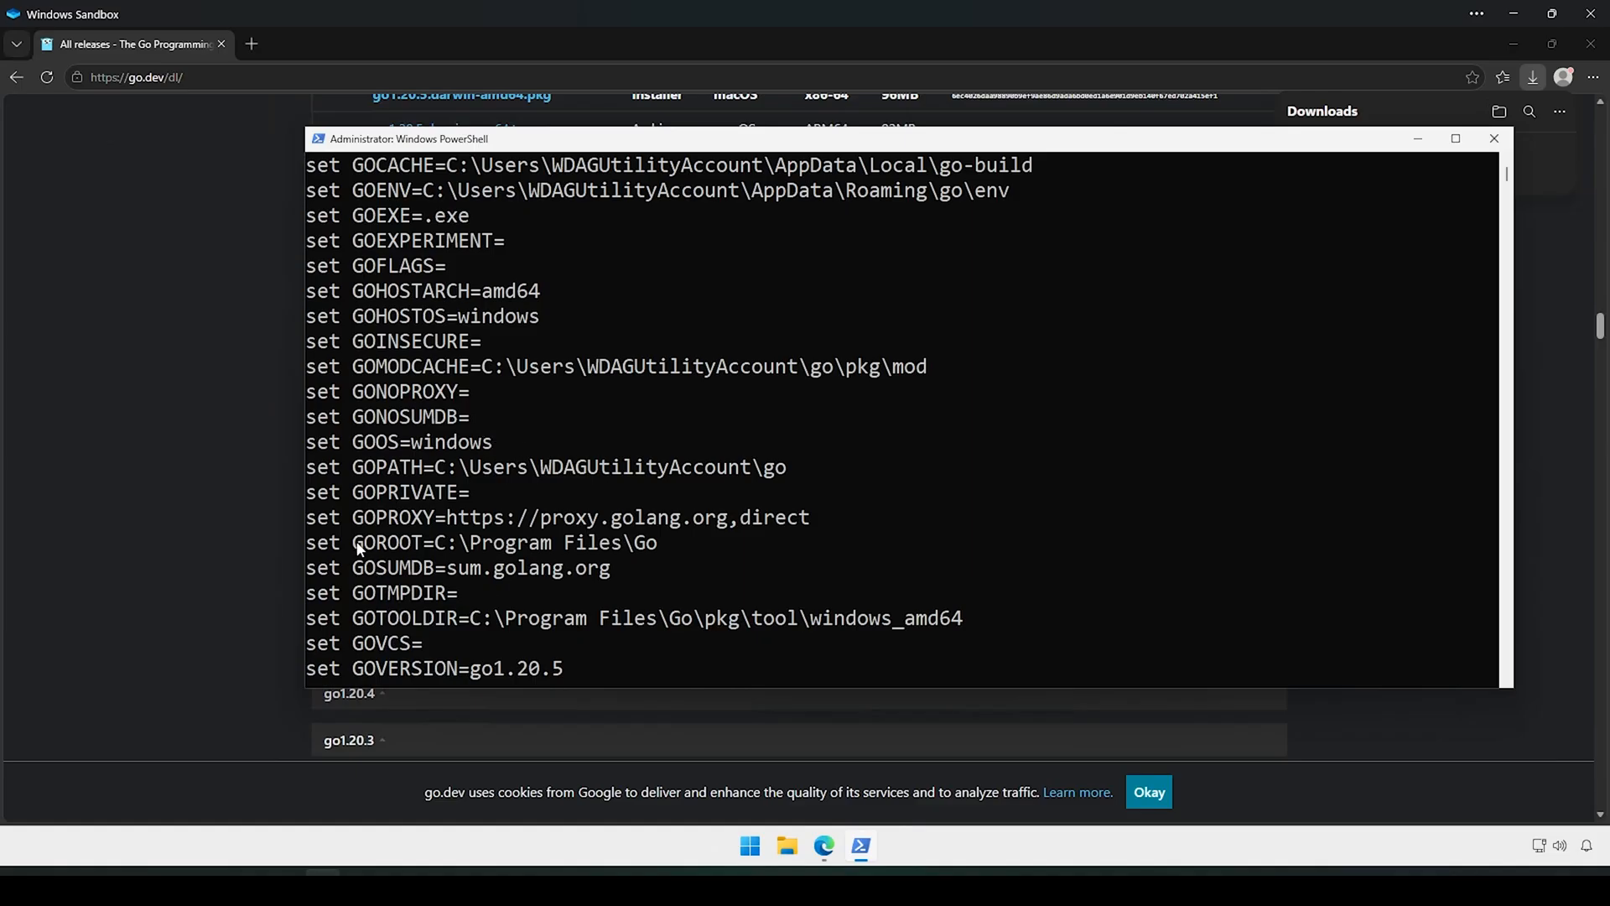
left_click_drag(353, 544, 657, 557)
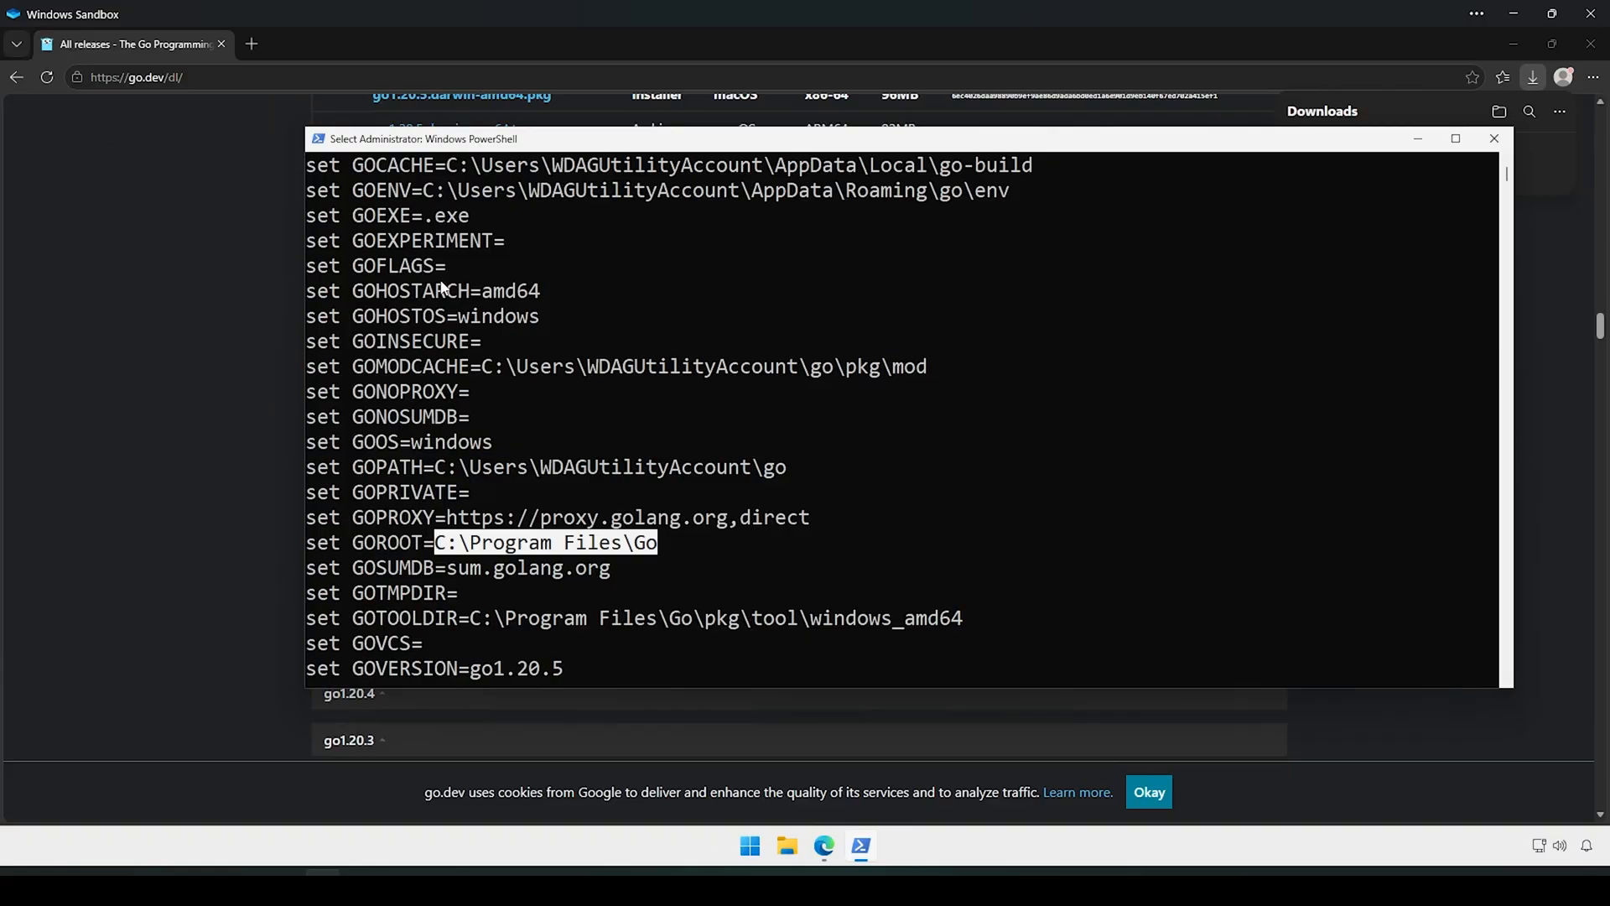
left_click_drag(363, 468, 788, 471)
left_click(523, 513)
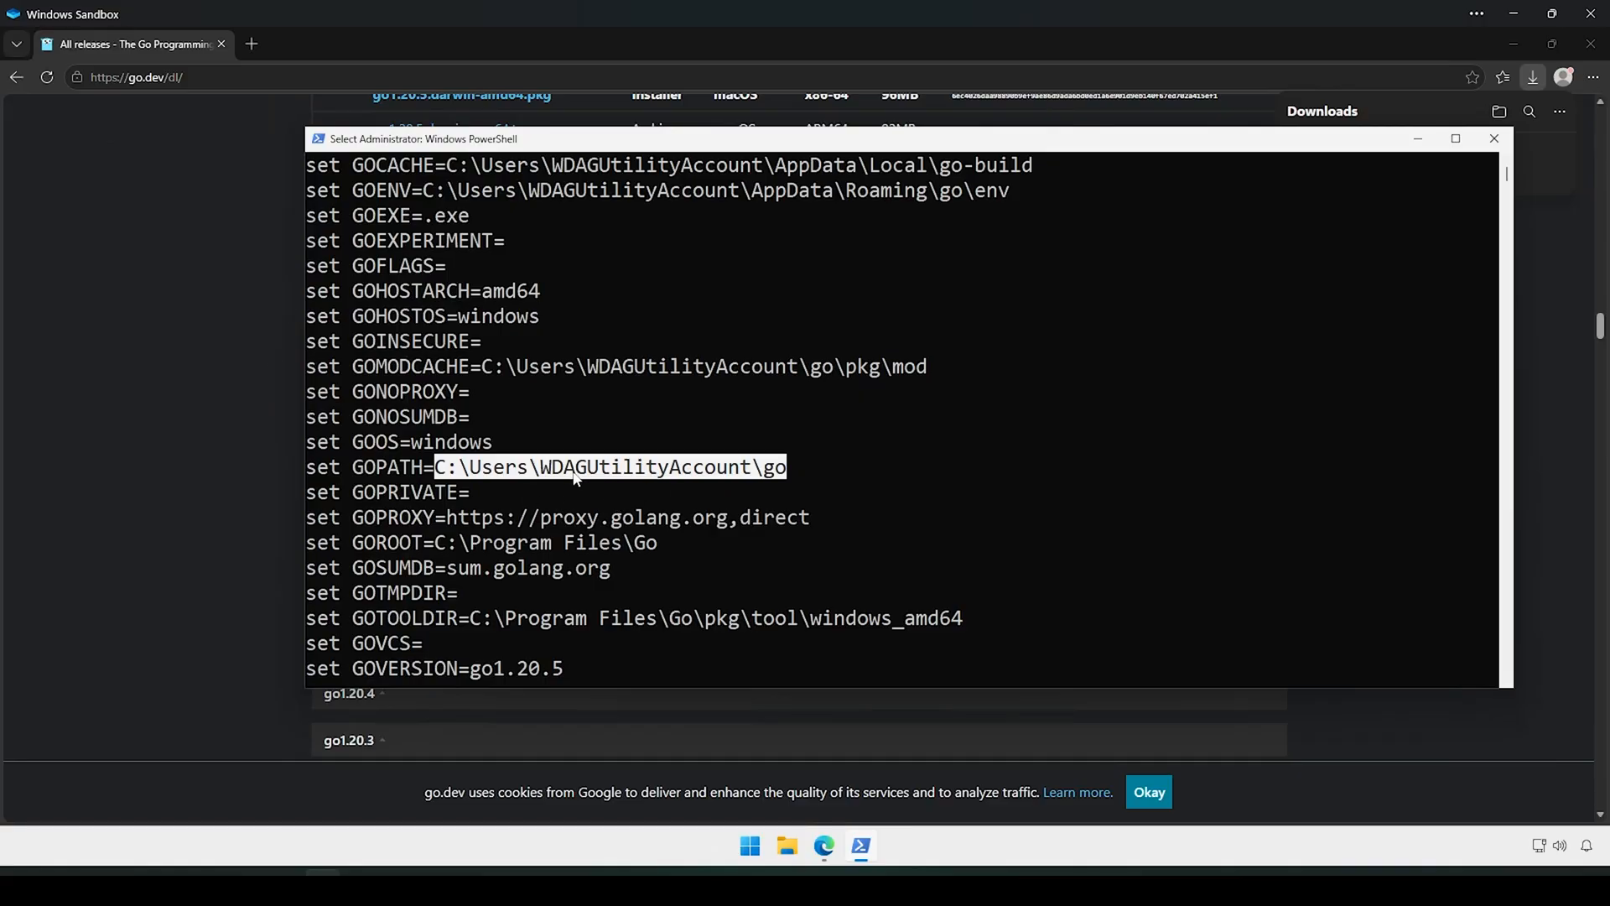
left_click(698, 471)
left_click_drag(543, 472, 743, 475)
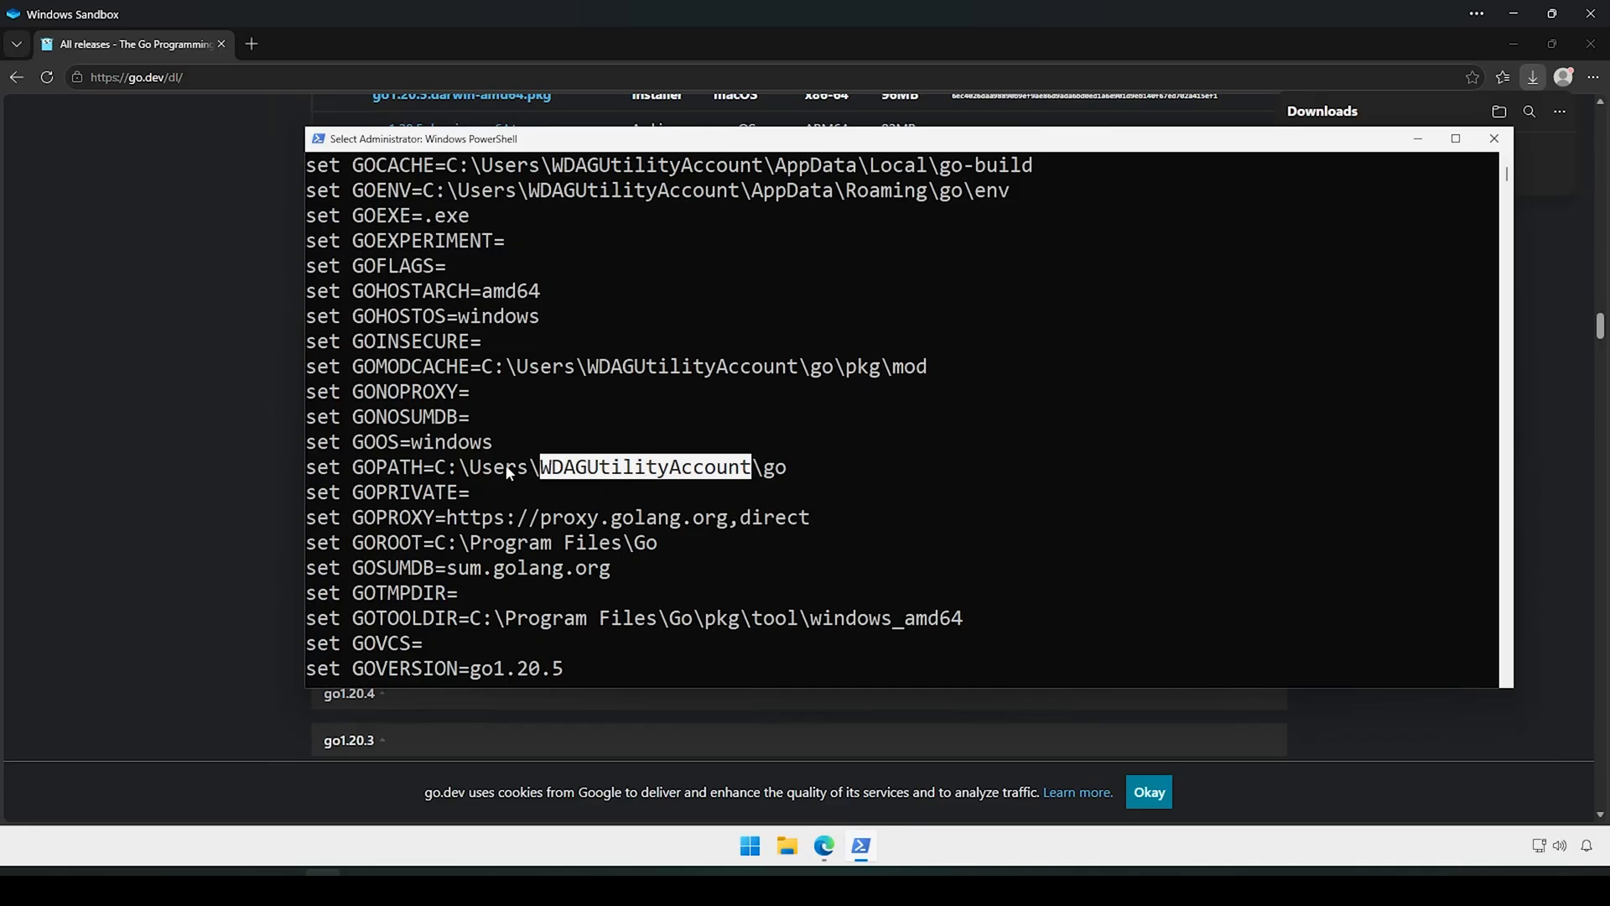
left_click(1493, 139)
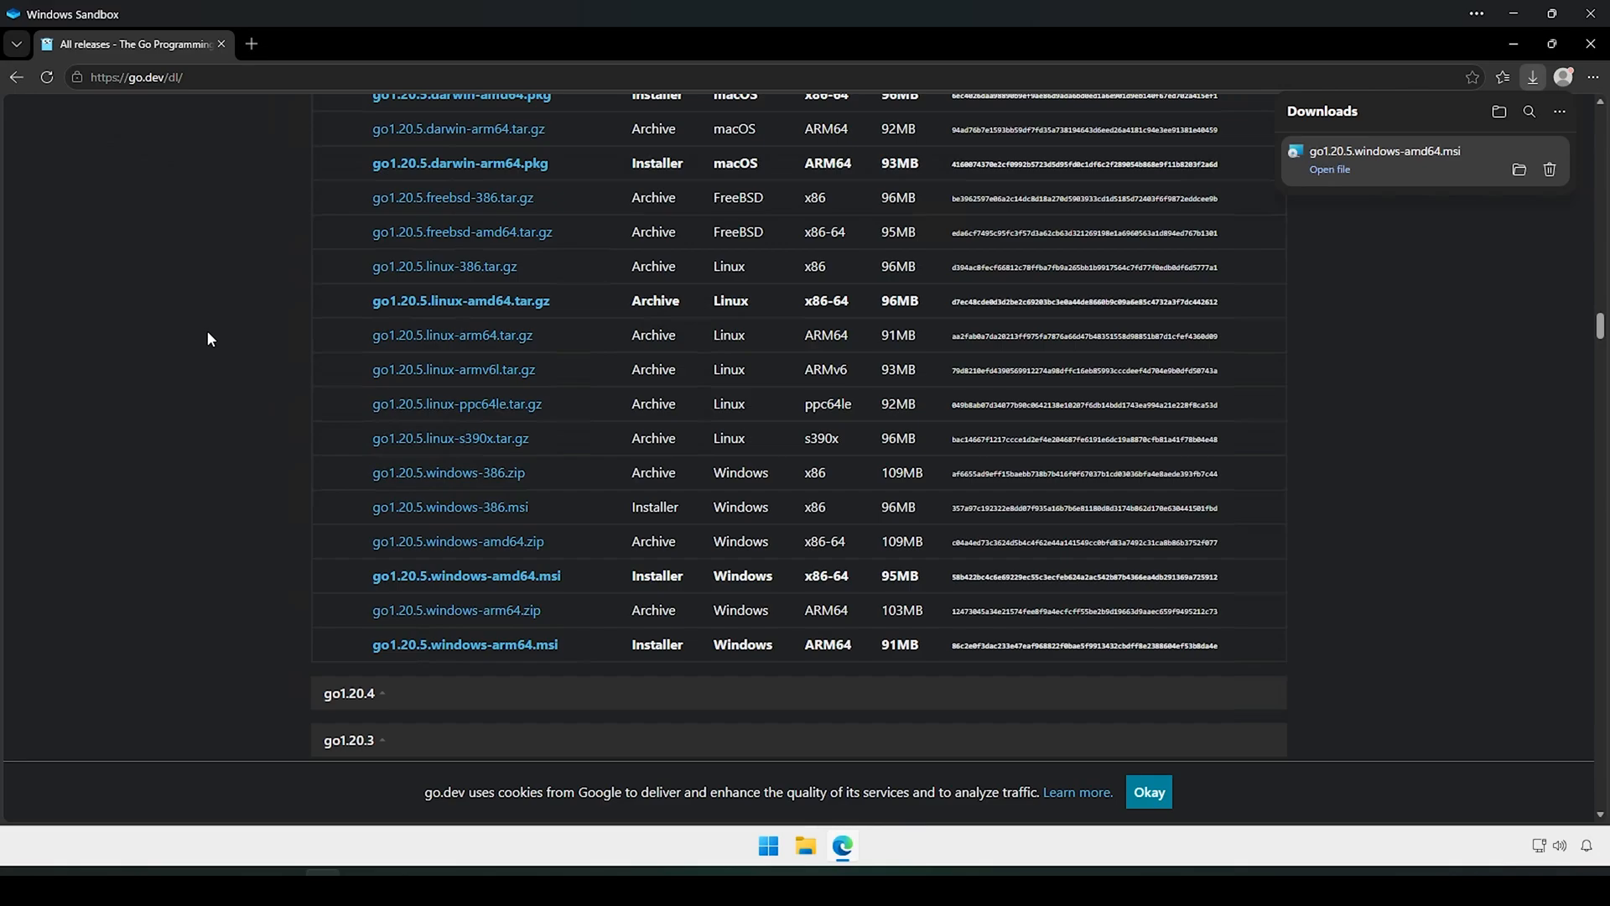
Step: In a new Edge tab, search 'vscode' and open the code.visualstudio.com result
left_click(251, 44)
type("vs")
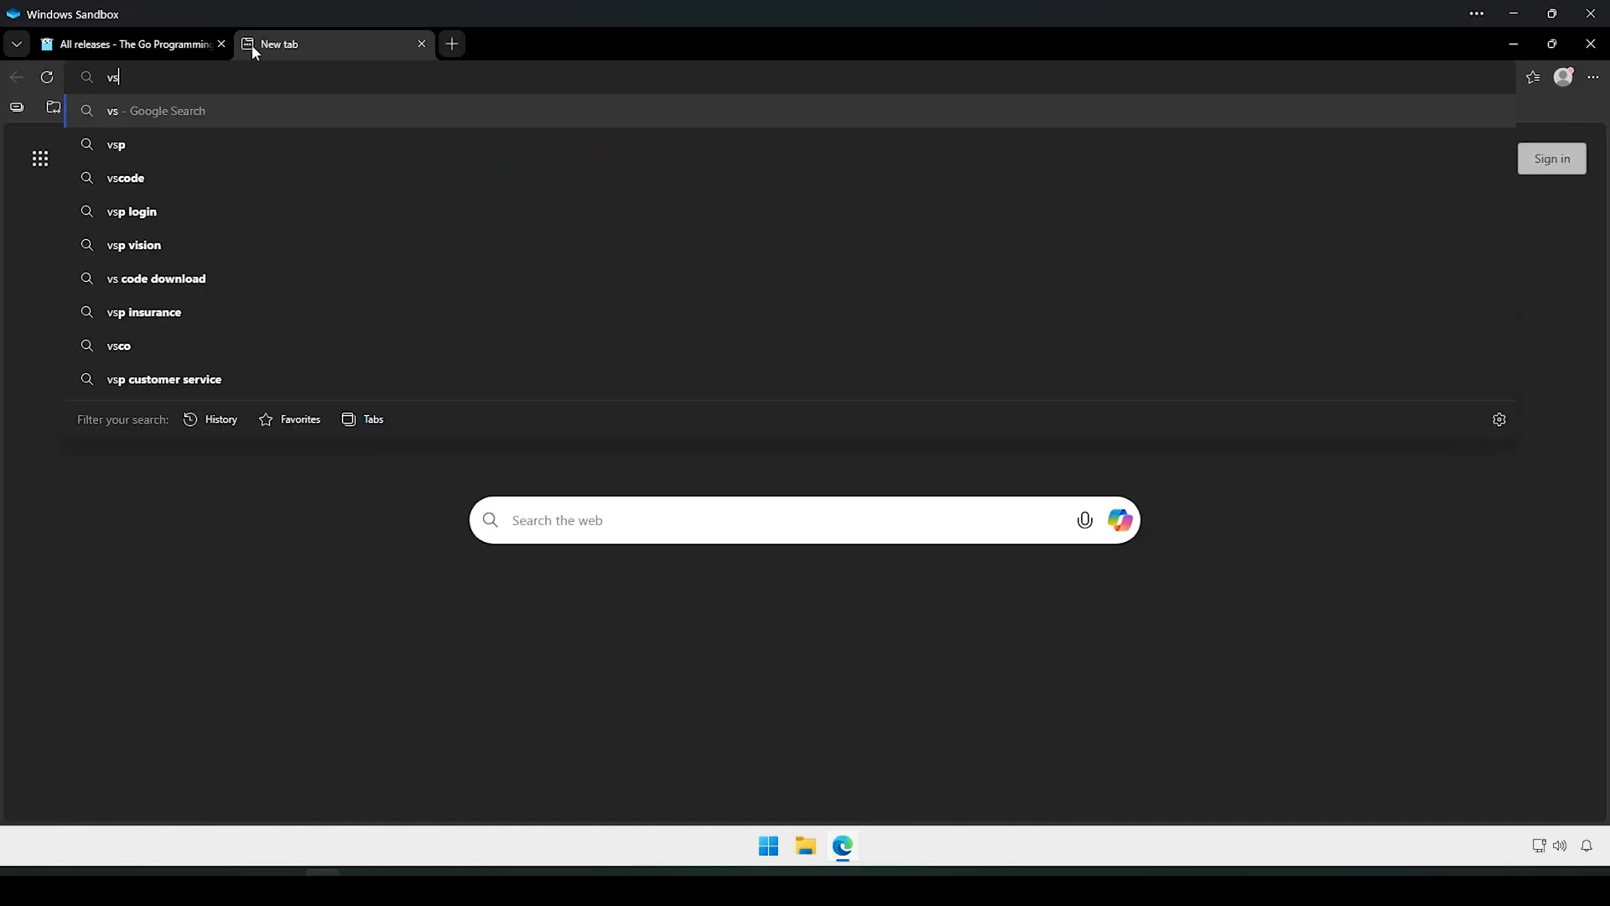
type("code")
key("Return")
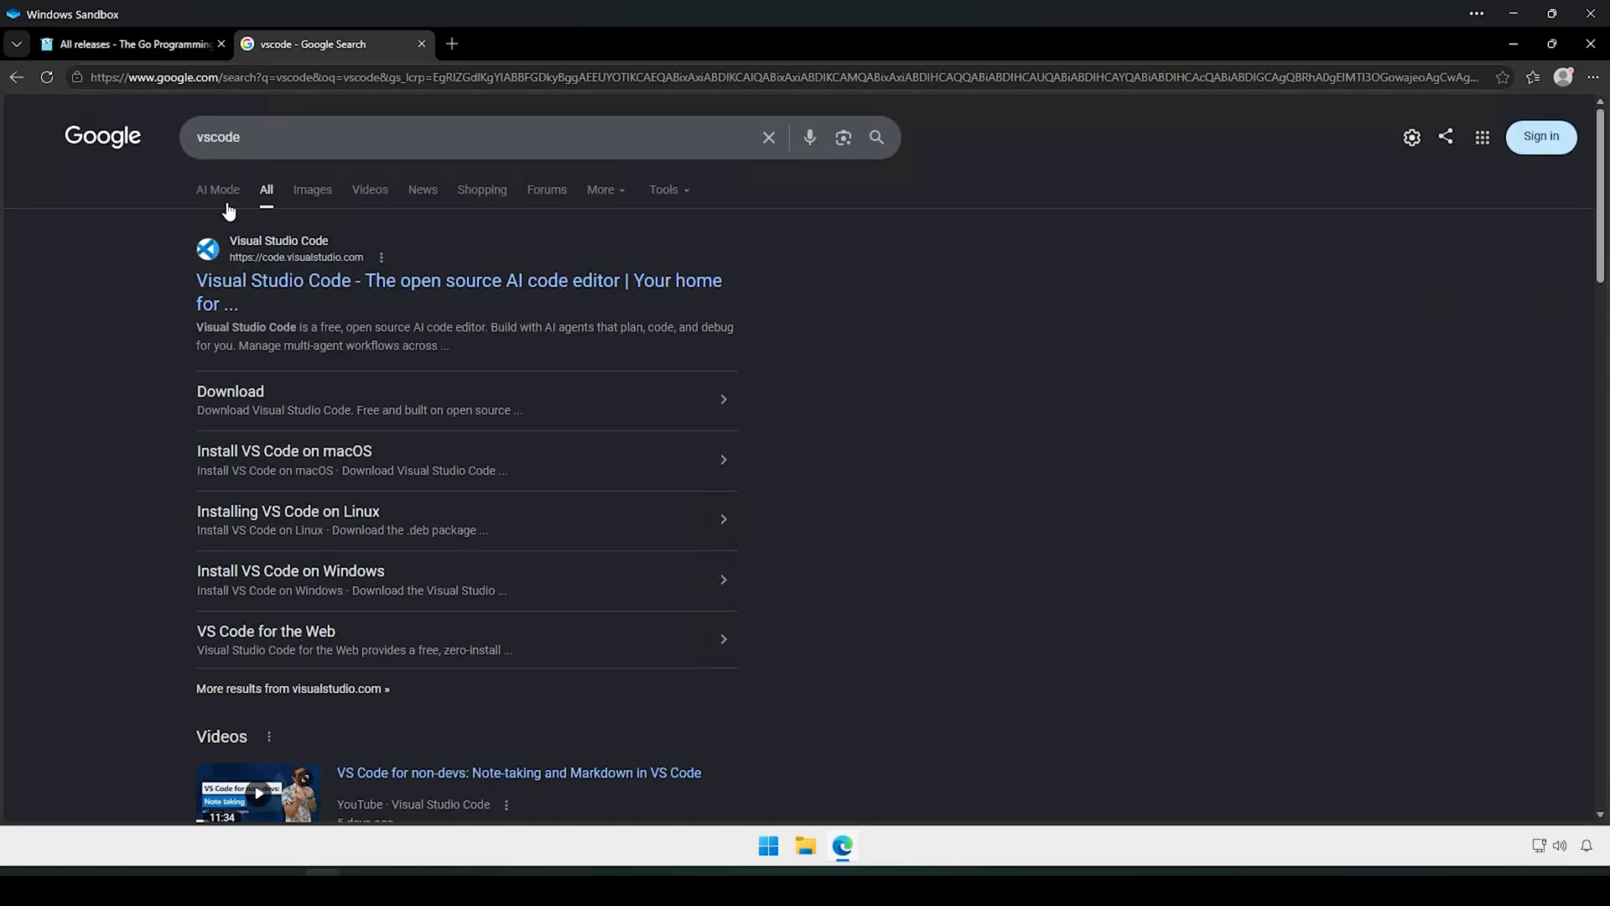
left_click(378, 289)
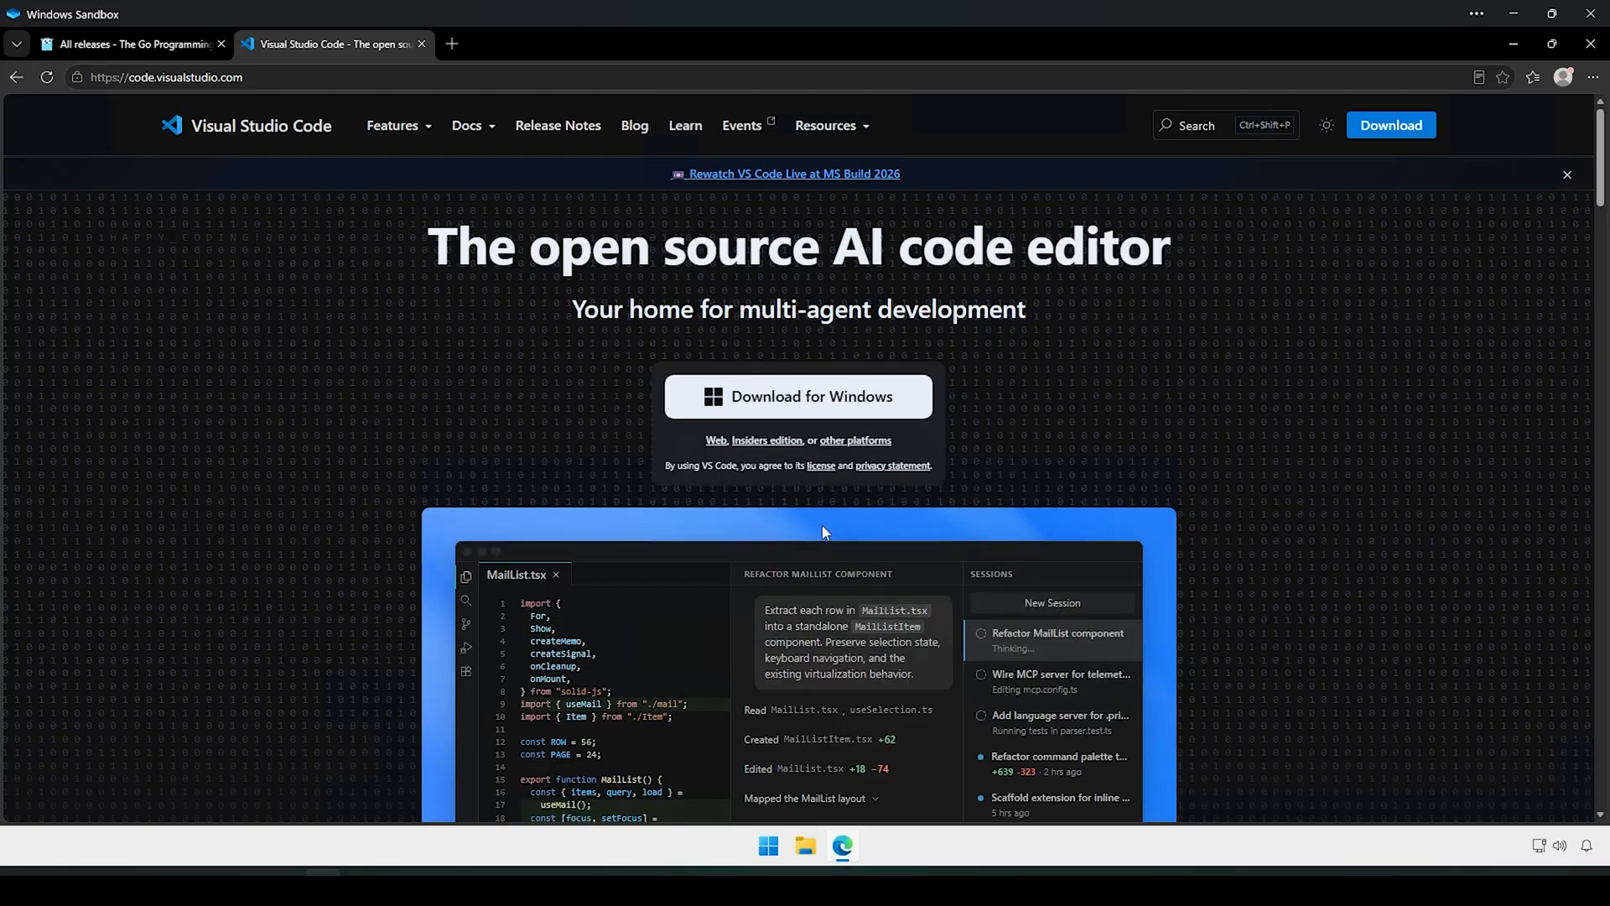
Step: Download the x64 System Installer from other platforms and open VSCodeSetup-x64-1.131.0.exe
left_click(859, 445)
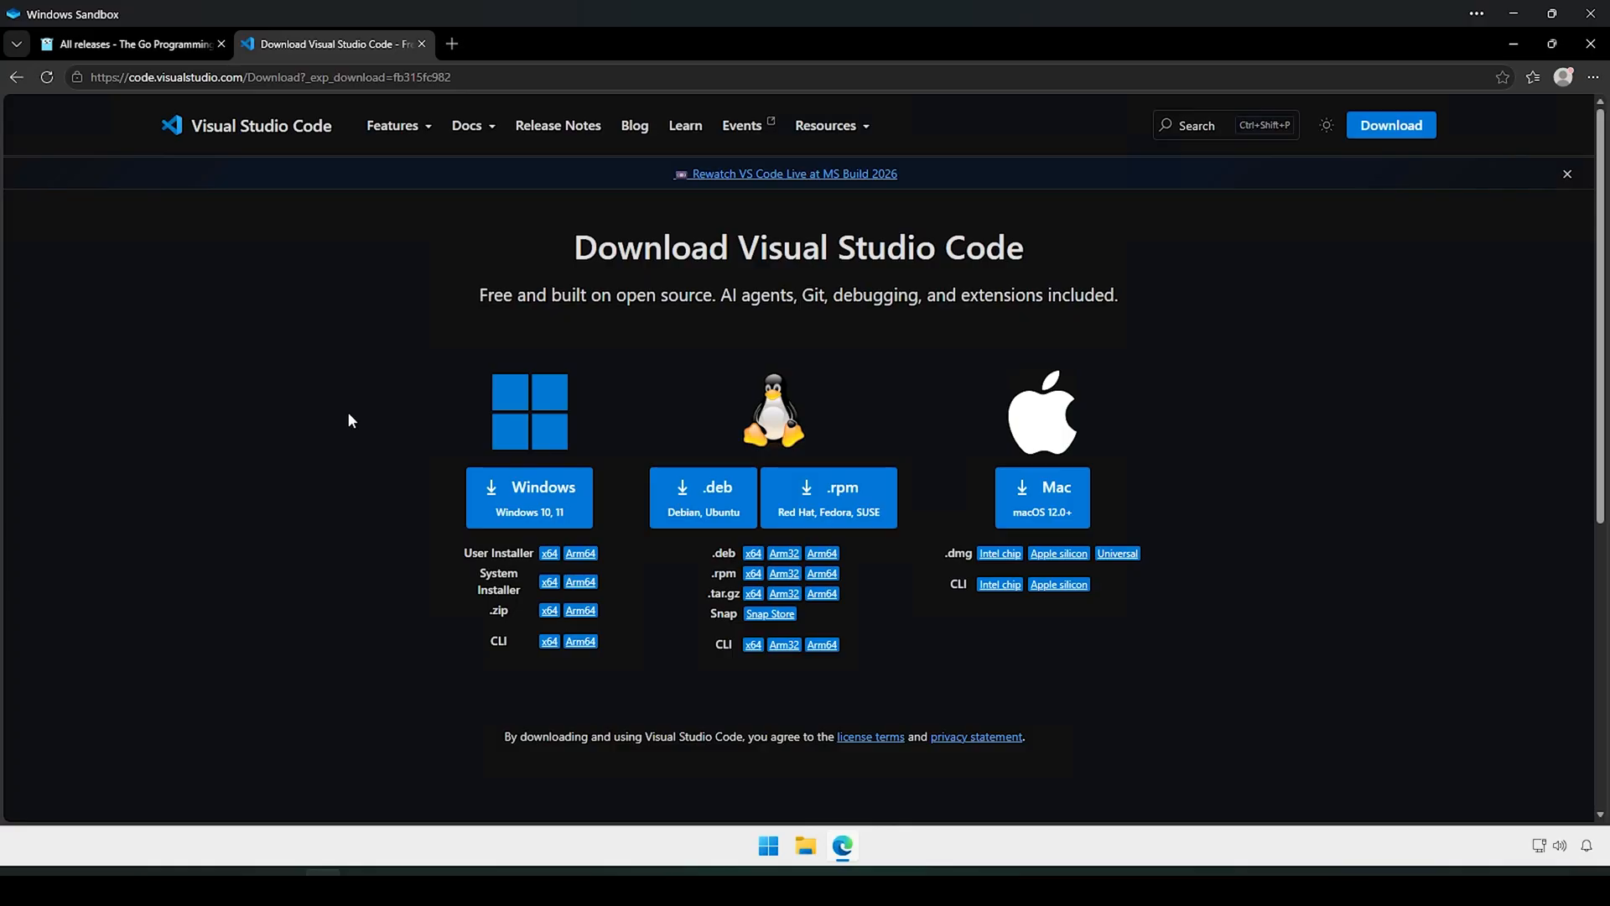
left_click(548, 586)
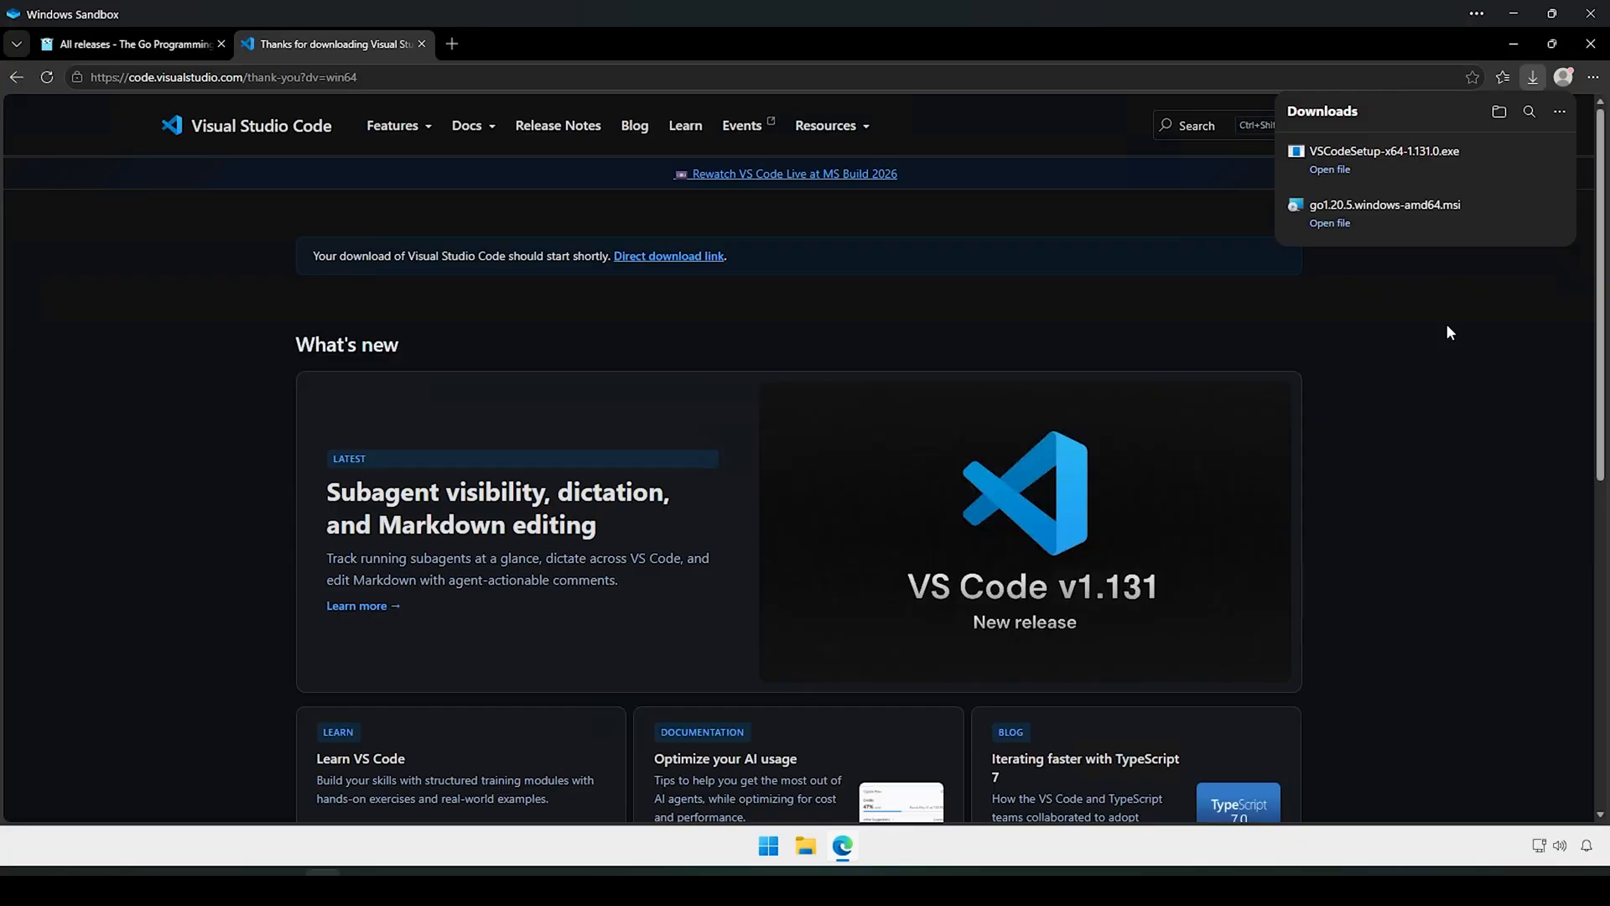
left_click(1328, 170)
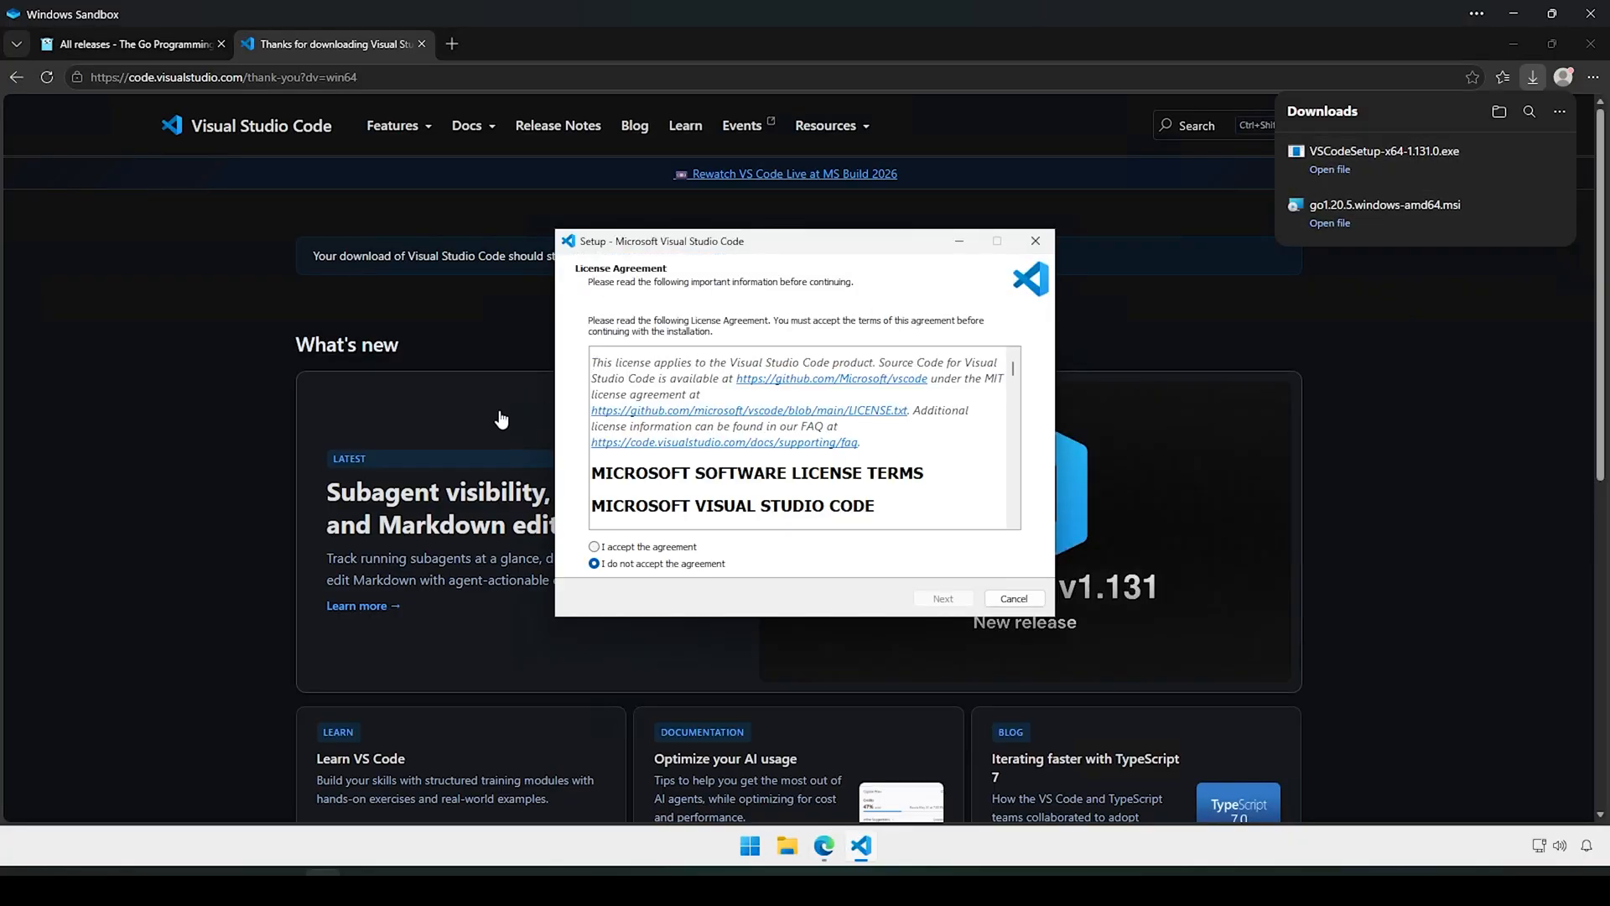
Step: Accept the license, keep the default folders, and enable both 'Open with Code' context-menu options
left_click(651, 548)
left_click(931, 603)
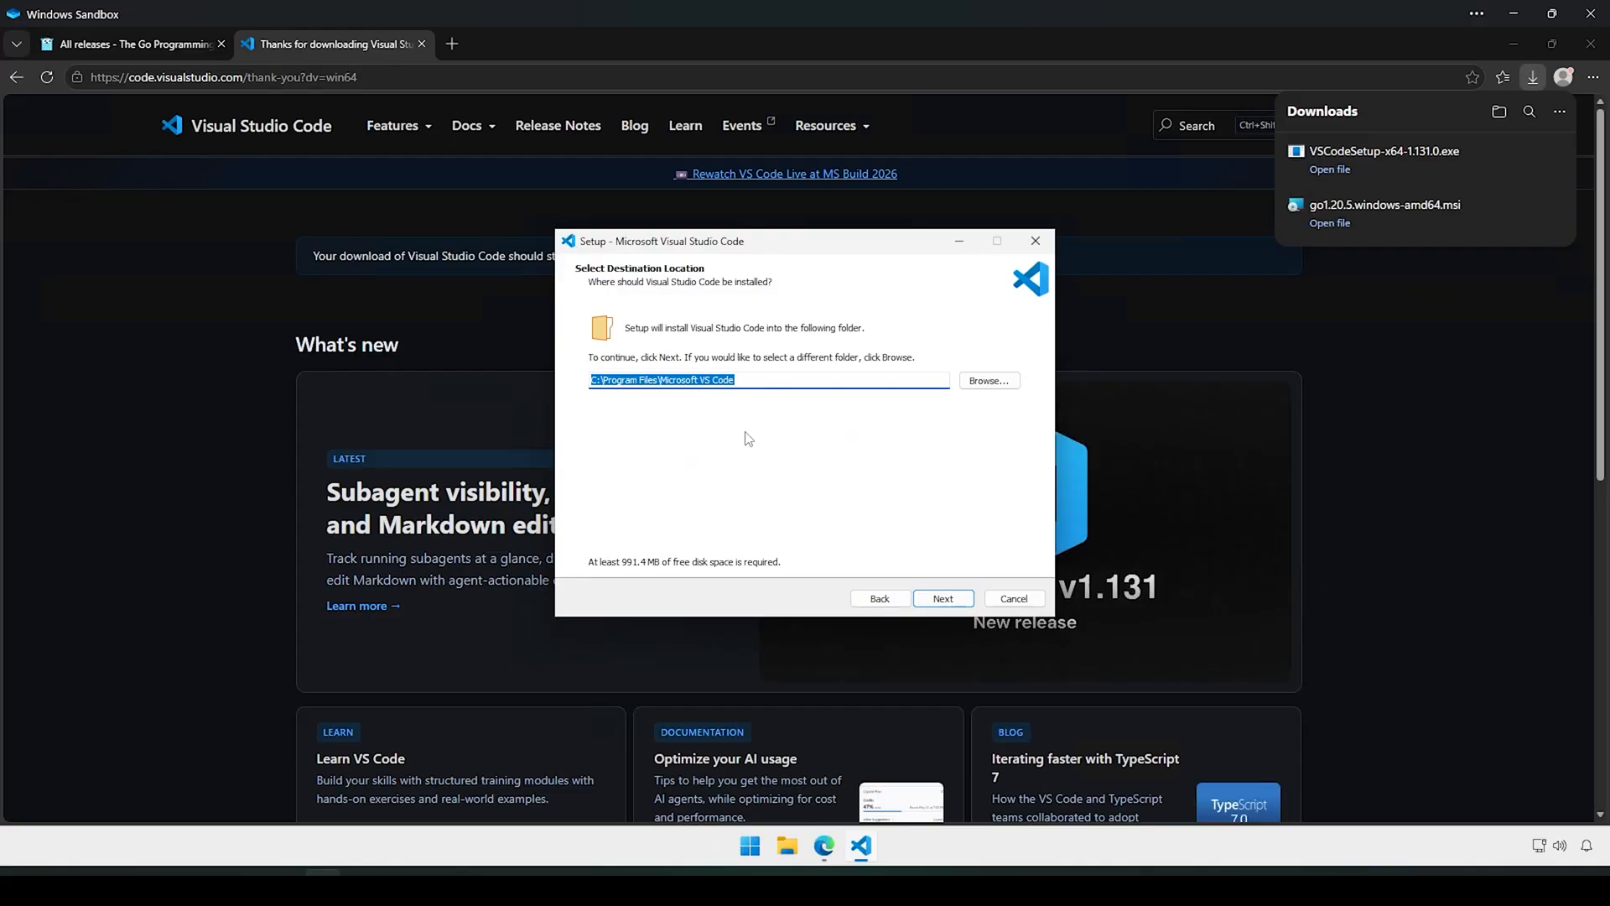
left_click(942, 599)
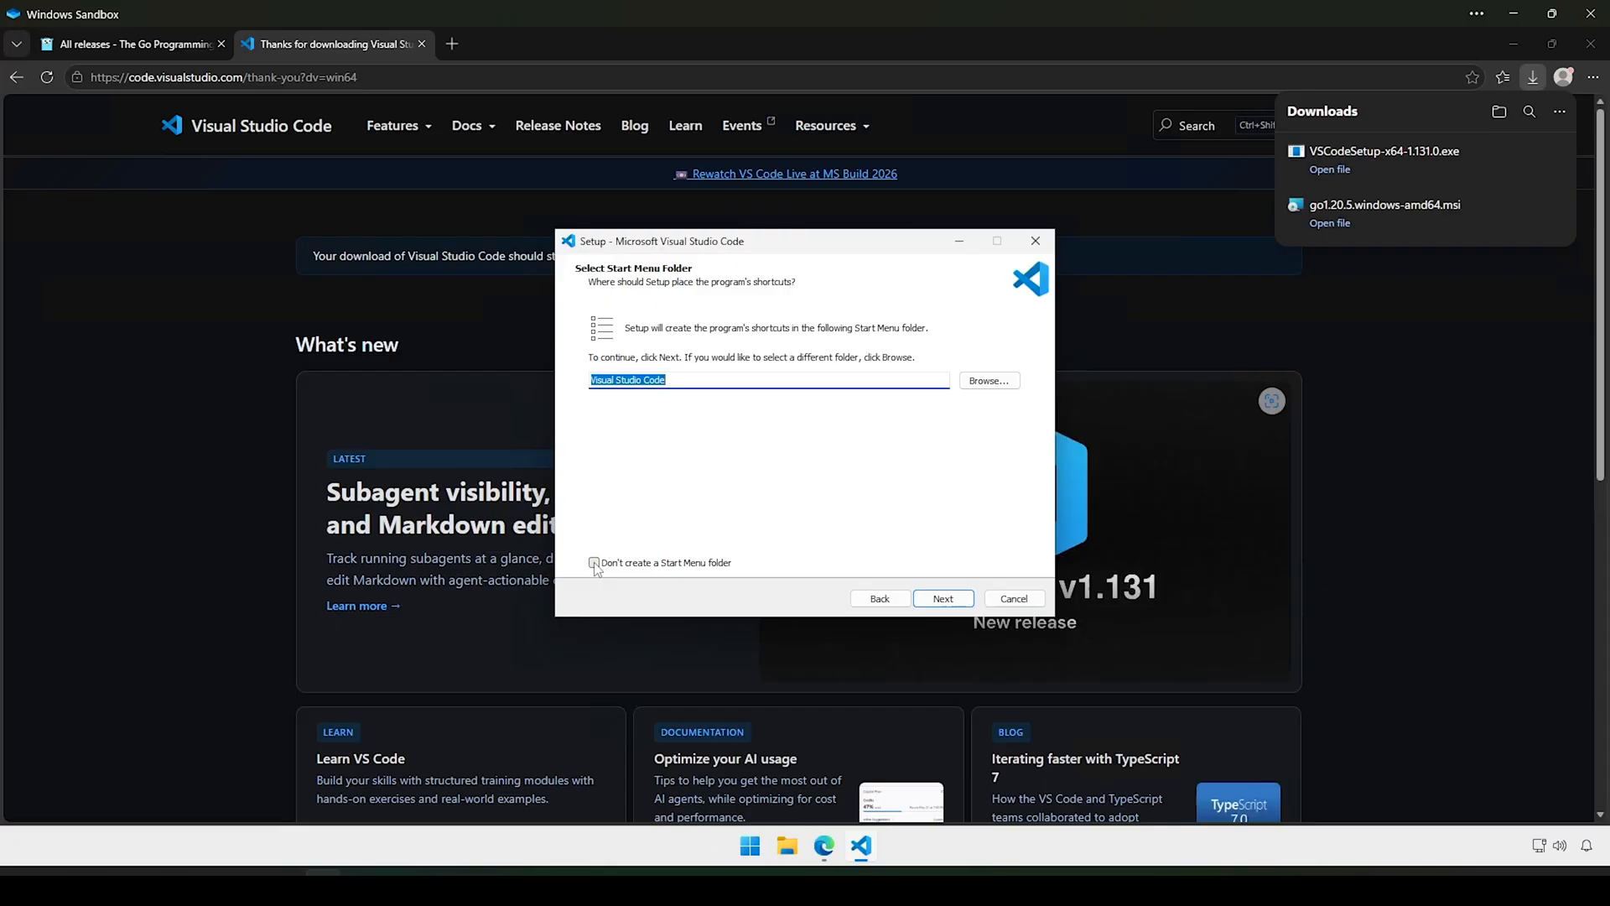
left_click(943, 600)
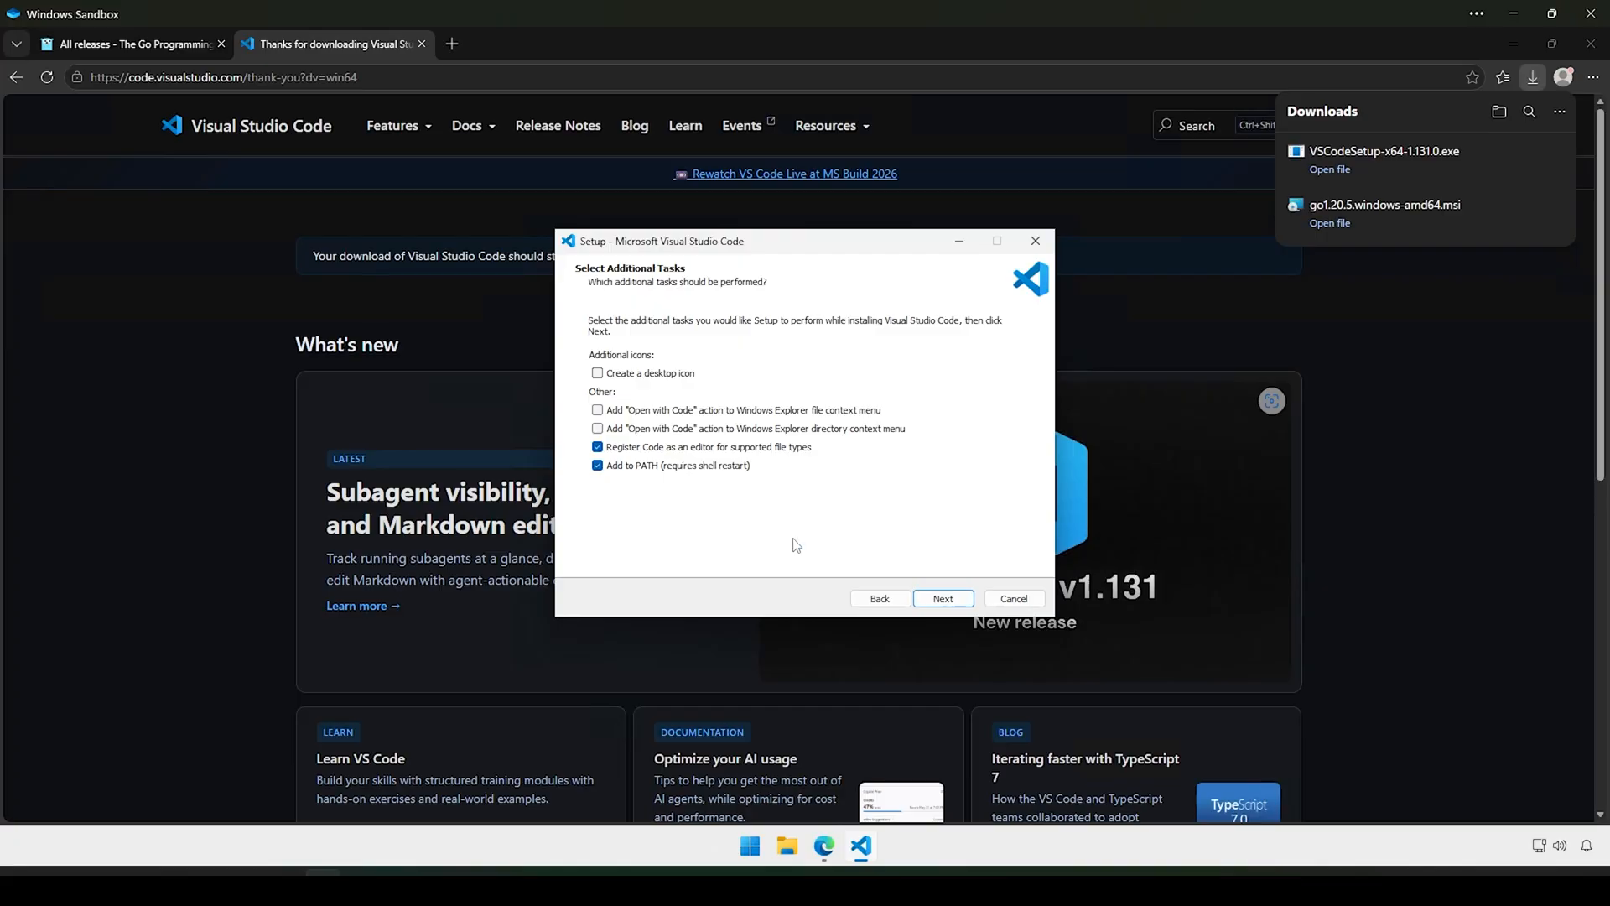
key("super+plus")
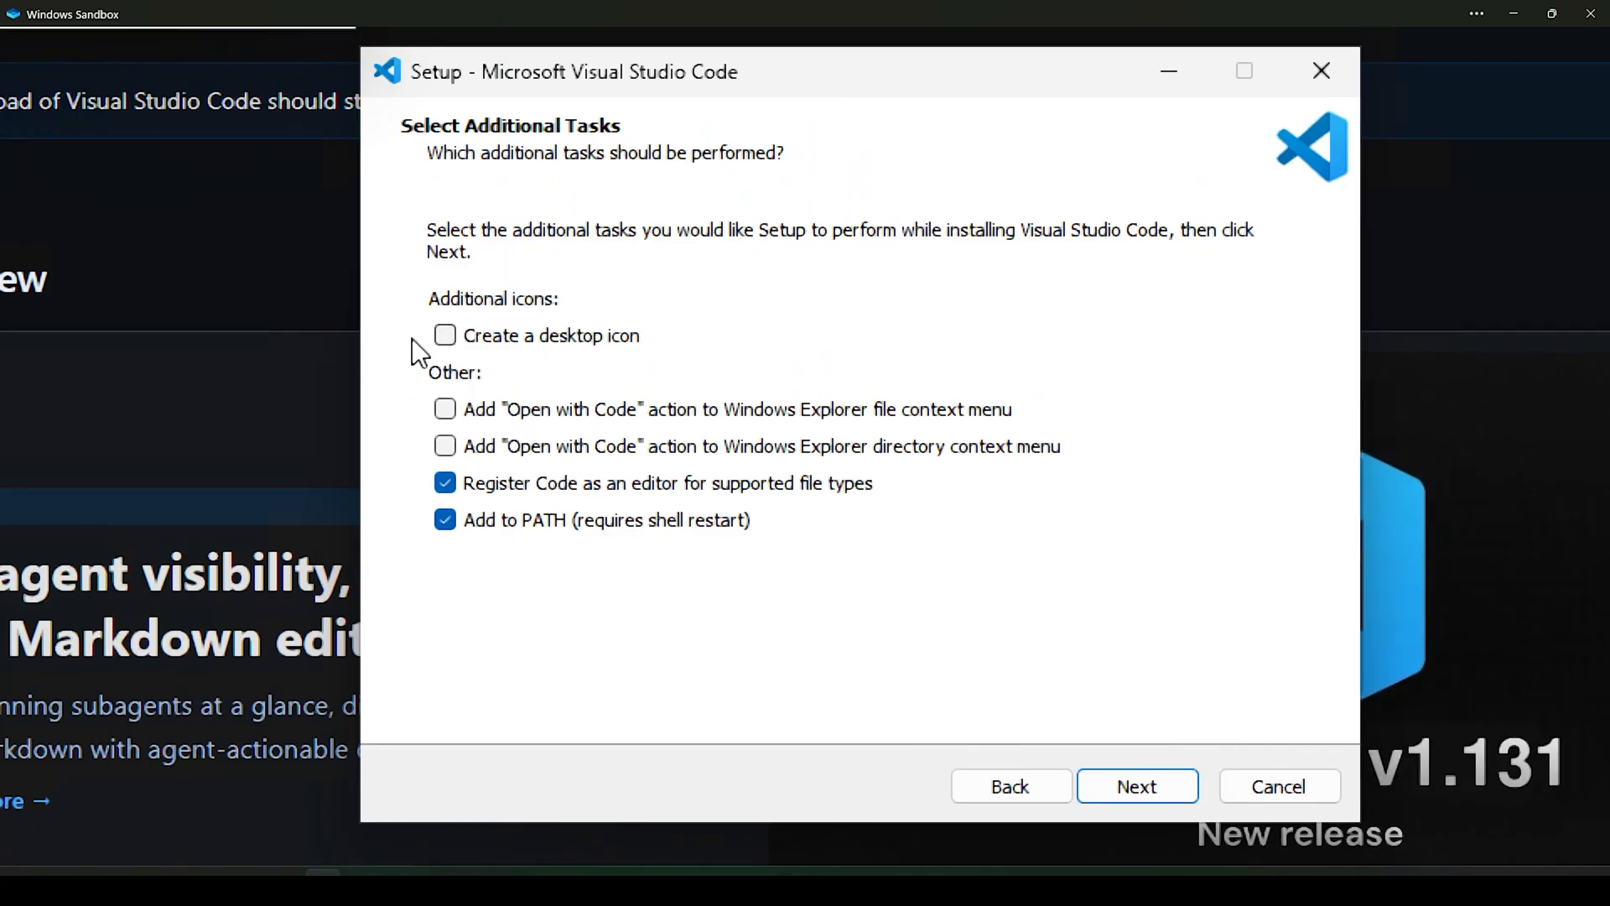
left_click(442, 411)
left_click(445, 448)
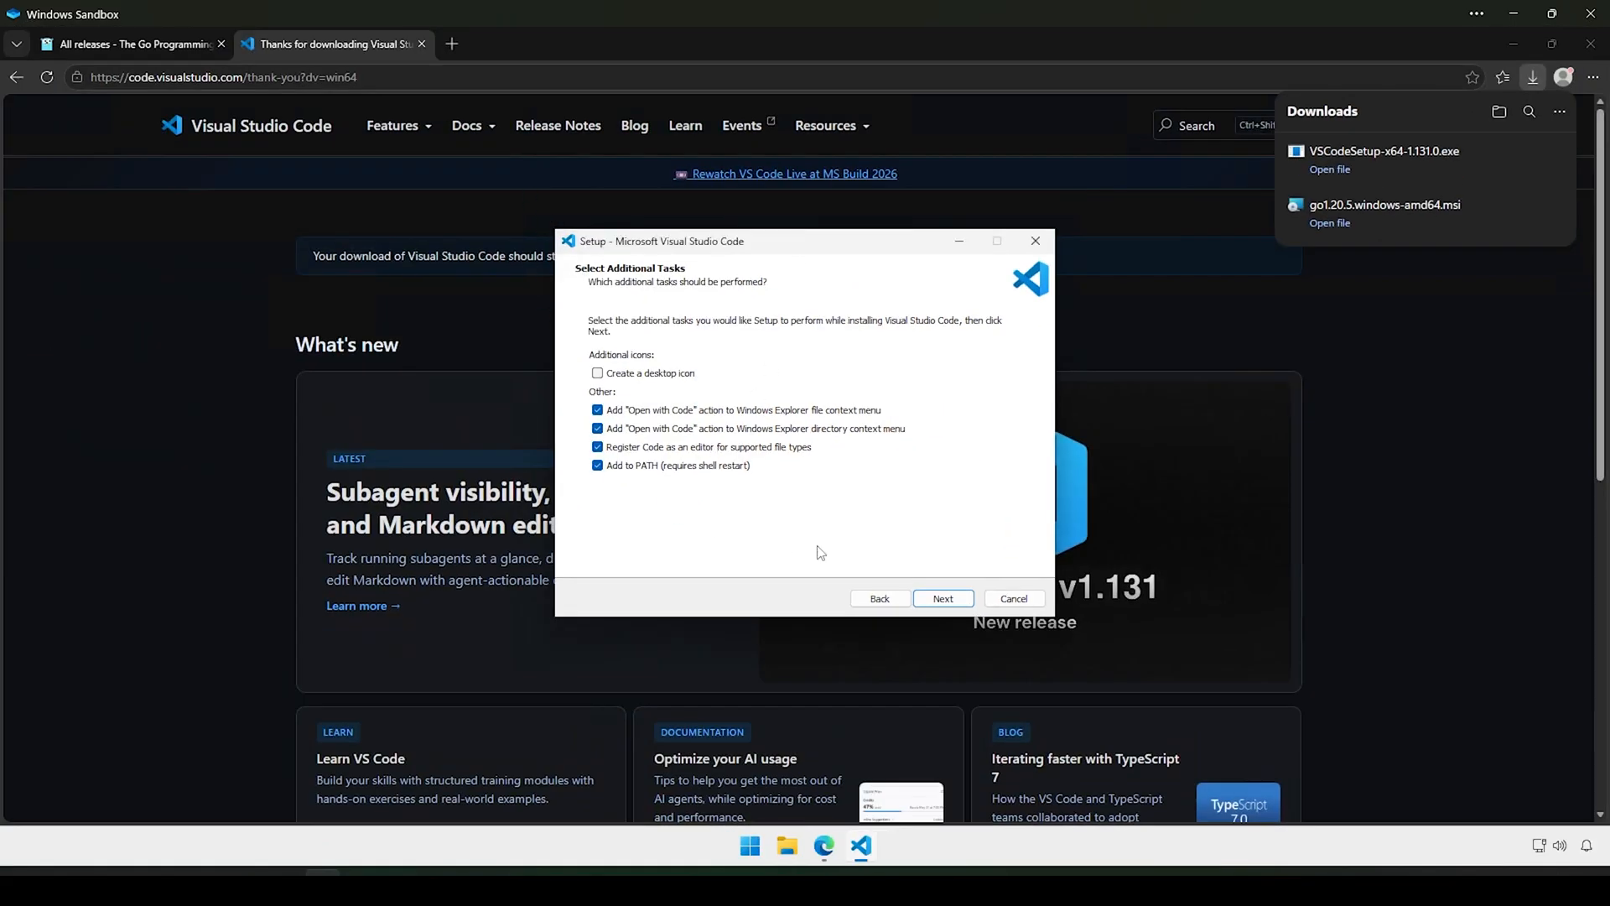
Step: Install VS Code without launching it, then minimize Edge to show the desktop
left_click(942, 599)
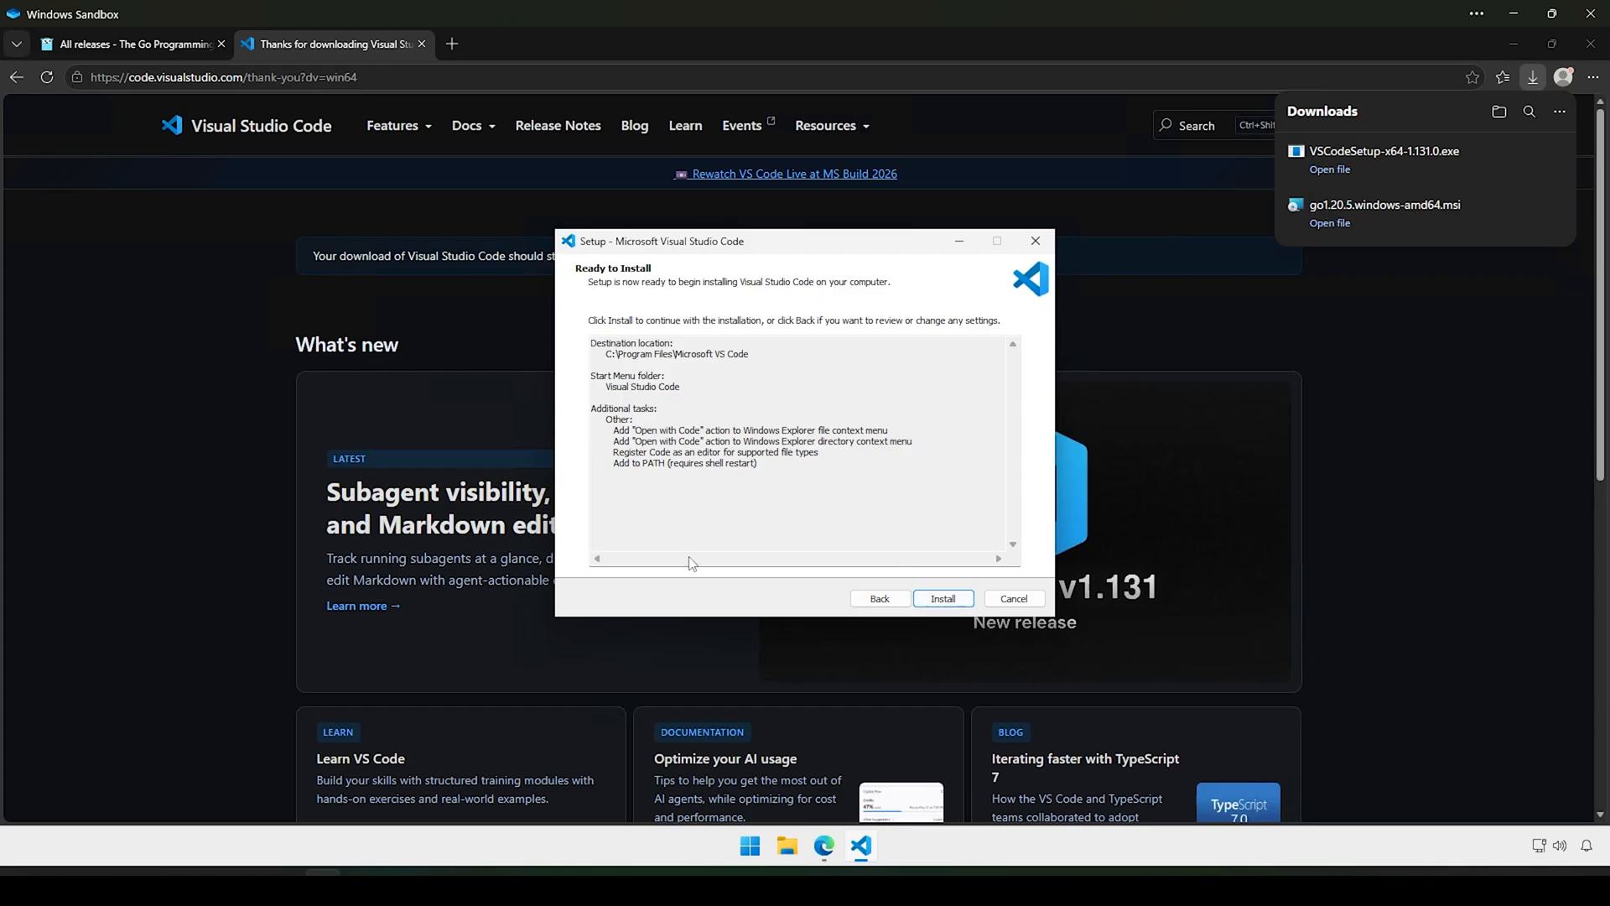
left_click(943, 599)
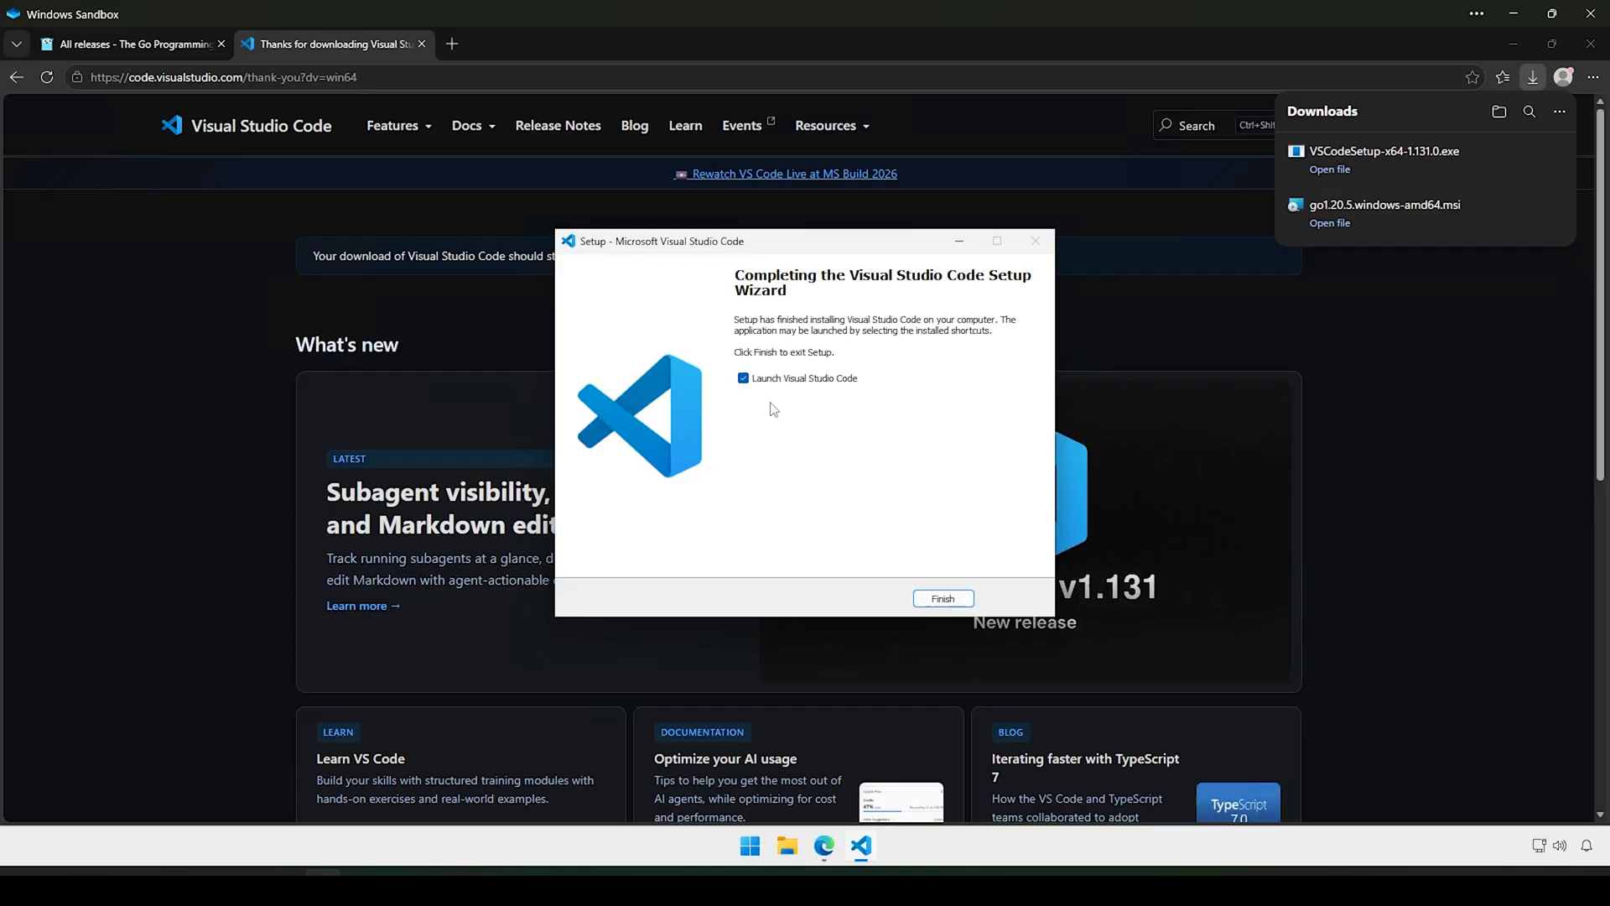
left_click(744, 379)
left_click(944, 599)
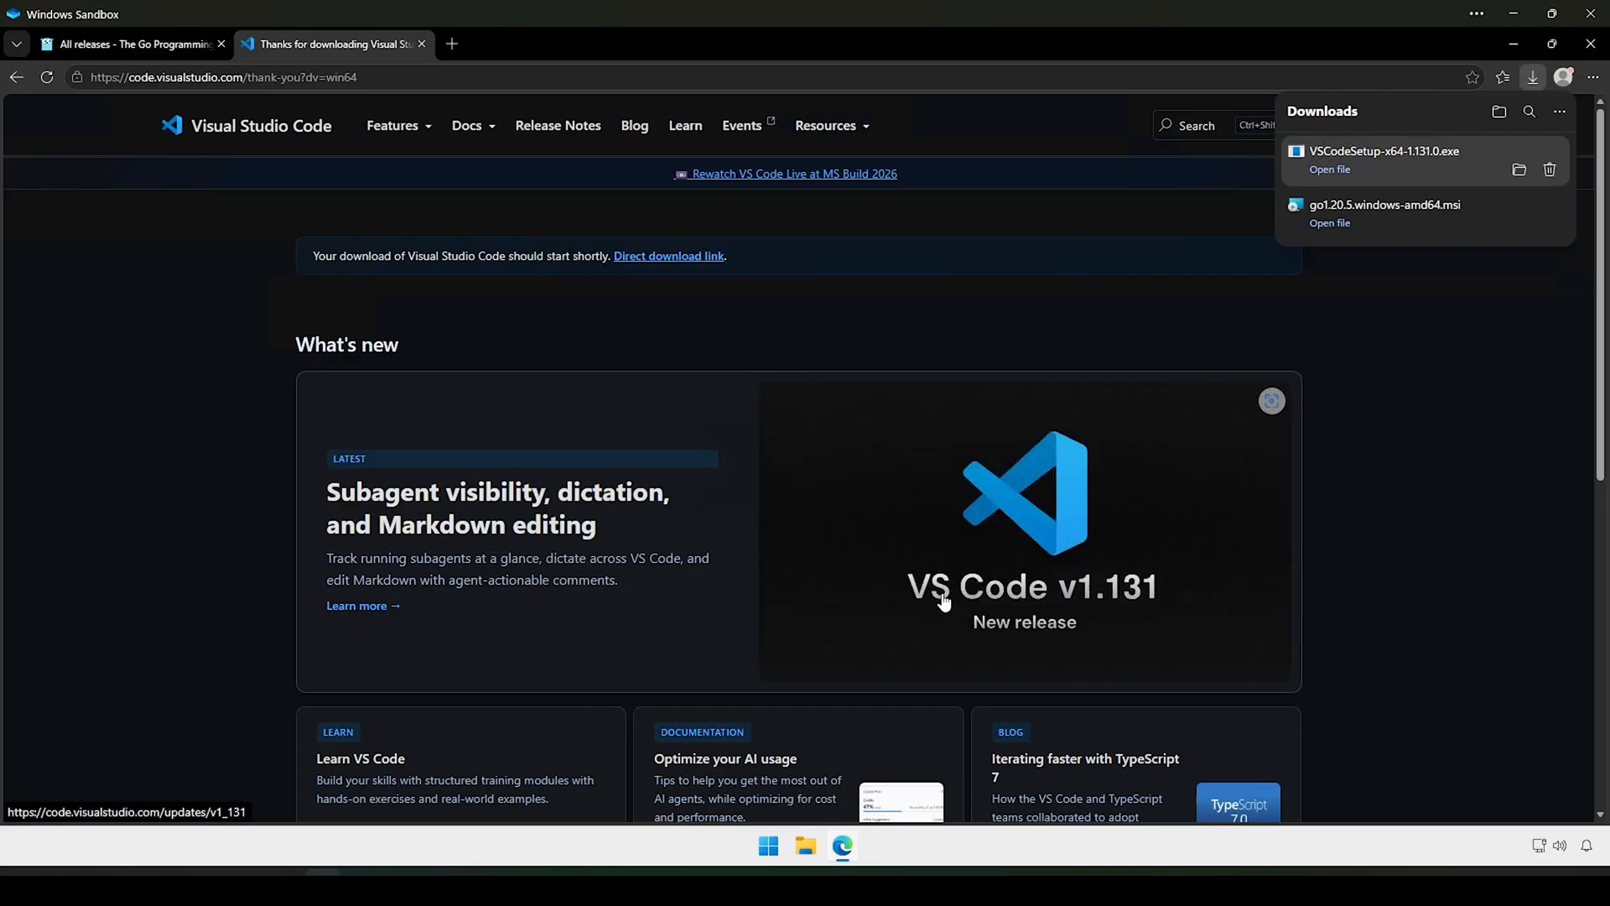
left_click(1514, 46)
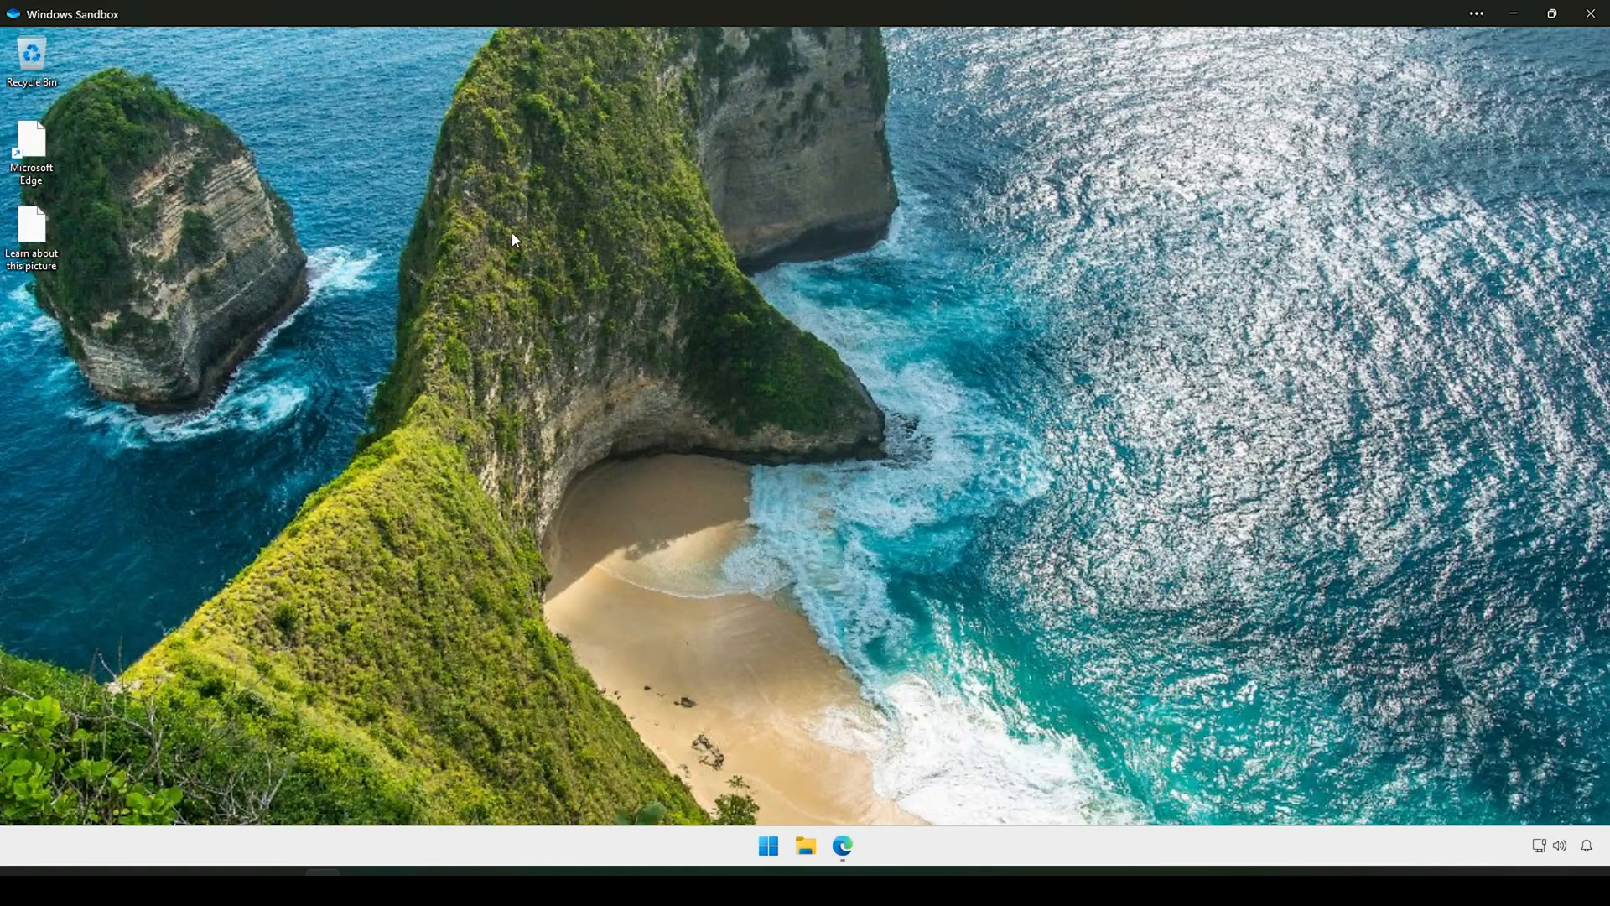
Step: Create a desktop folder named 'project' and view its full set of right-click options
right_click(572, 237)
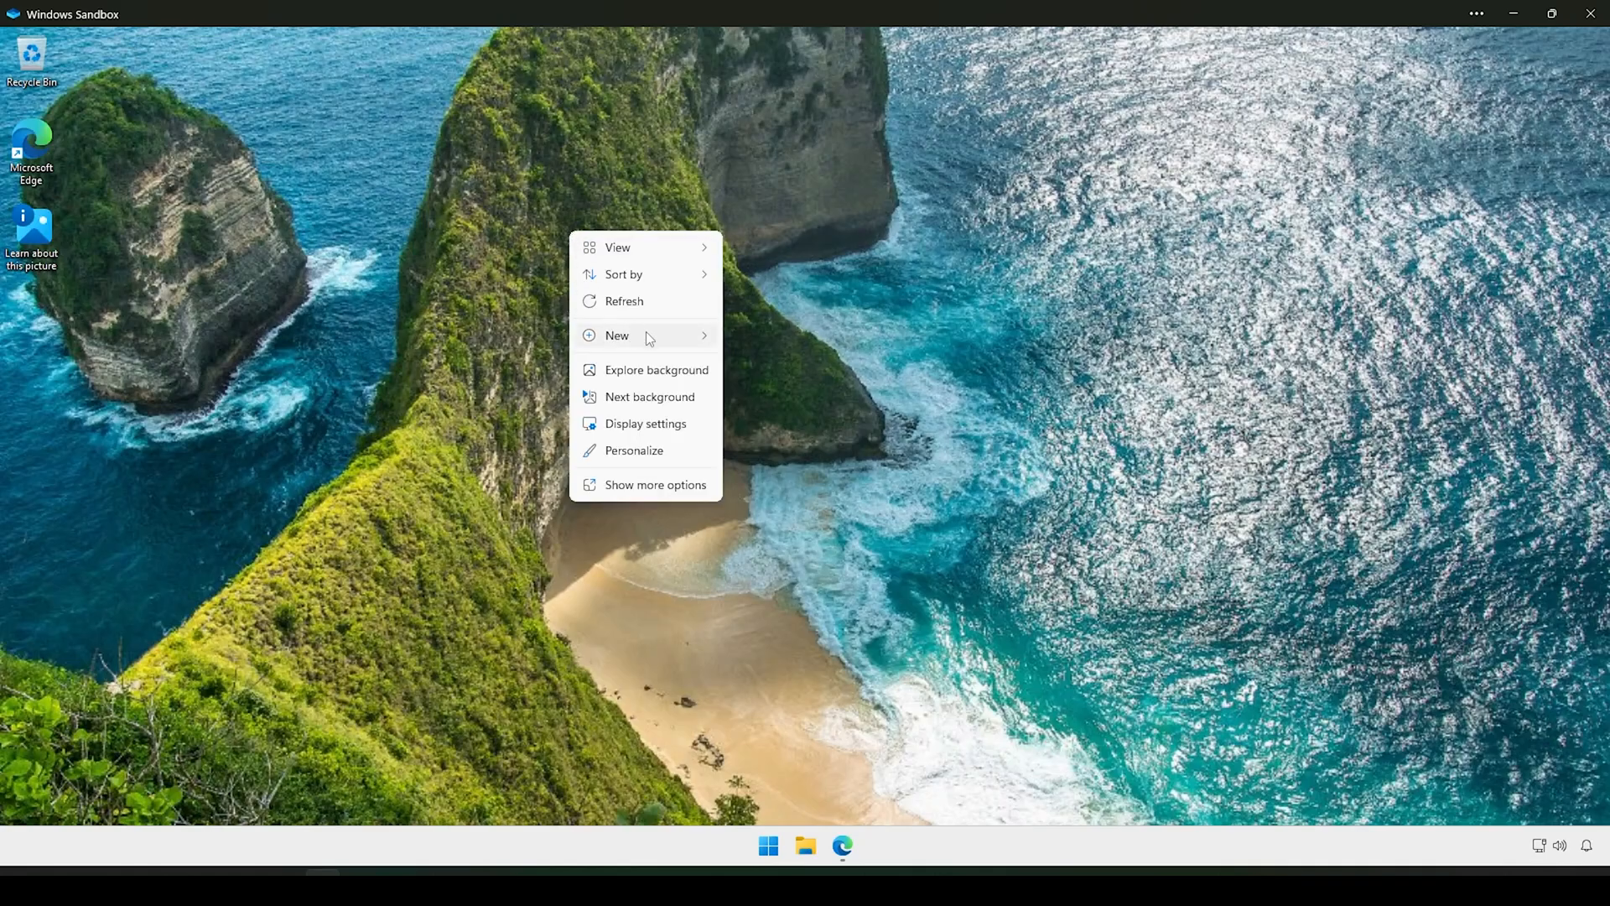
mouse_move(646, 333)
left_click(782, 339)
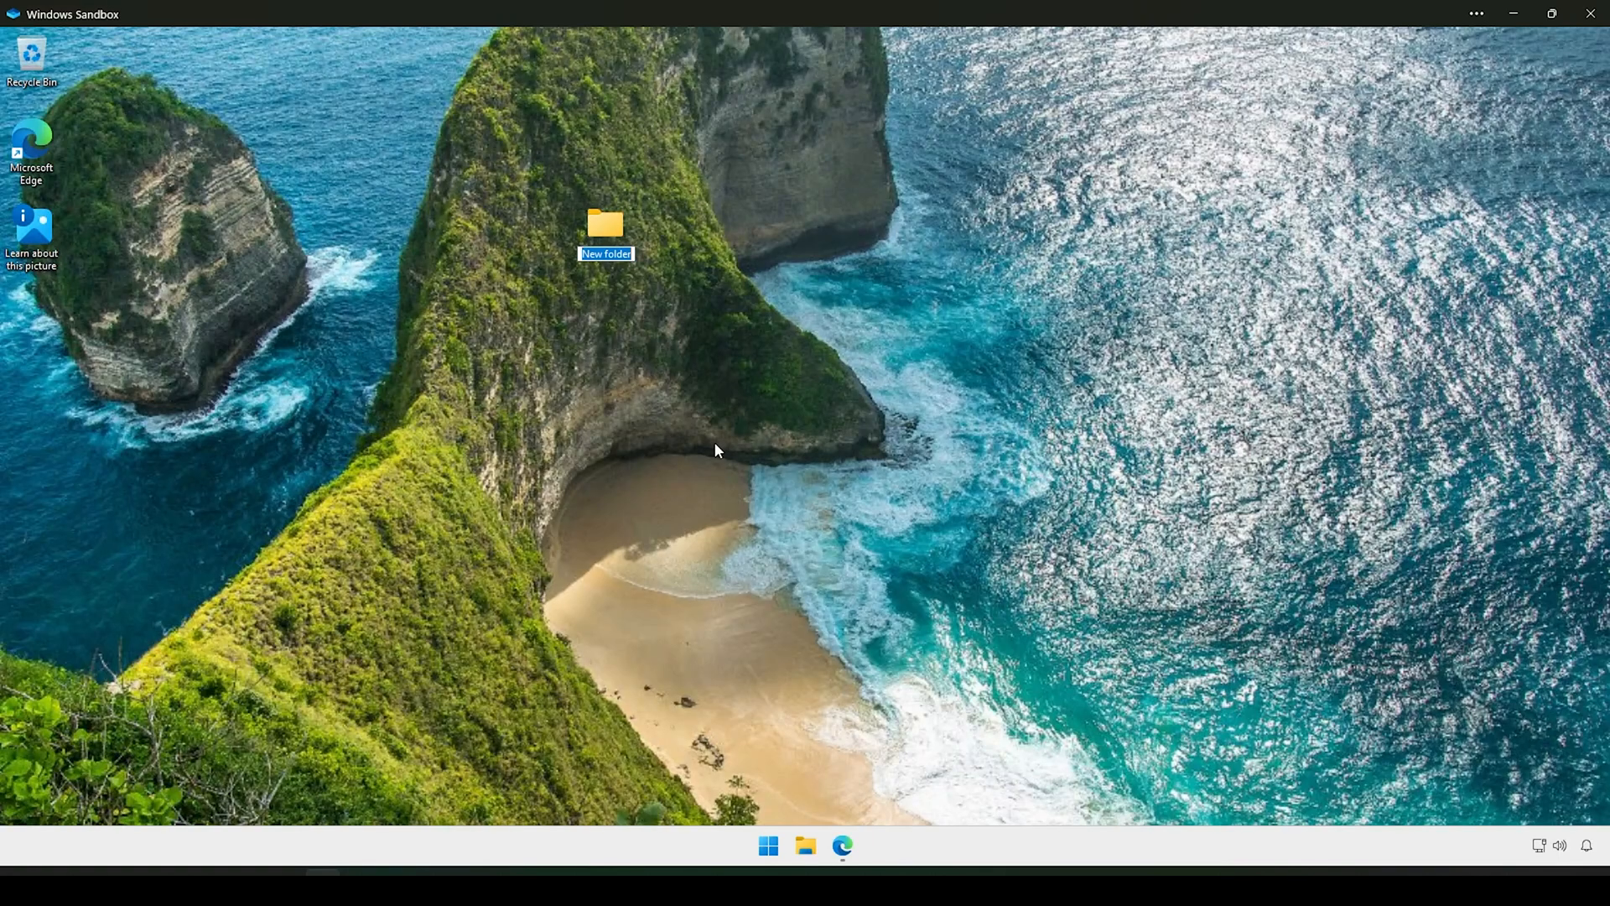
type("project")
key("Return")
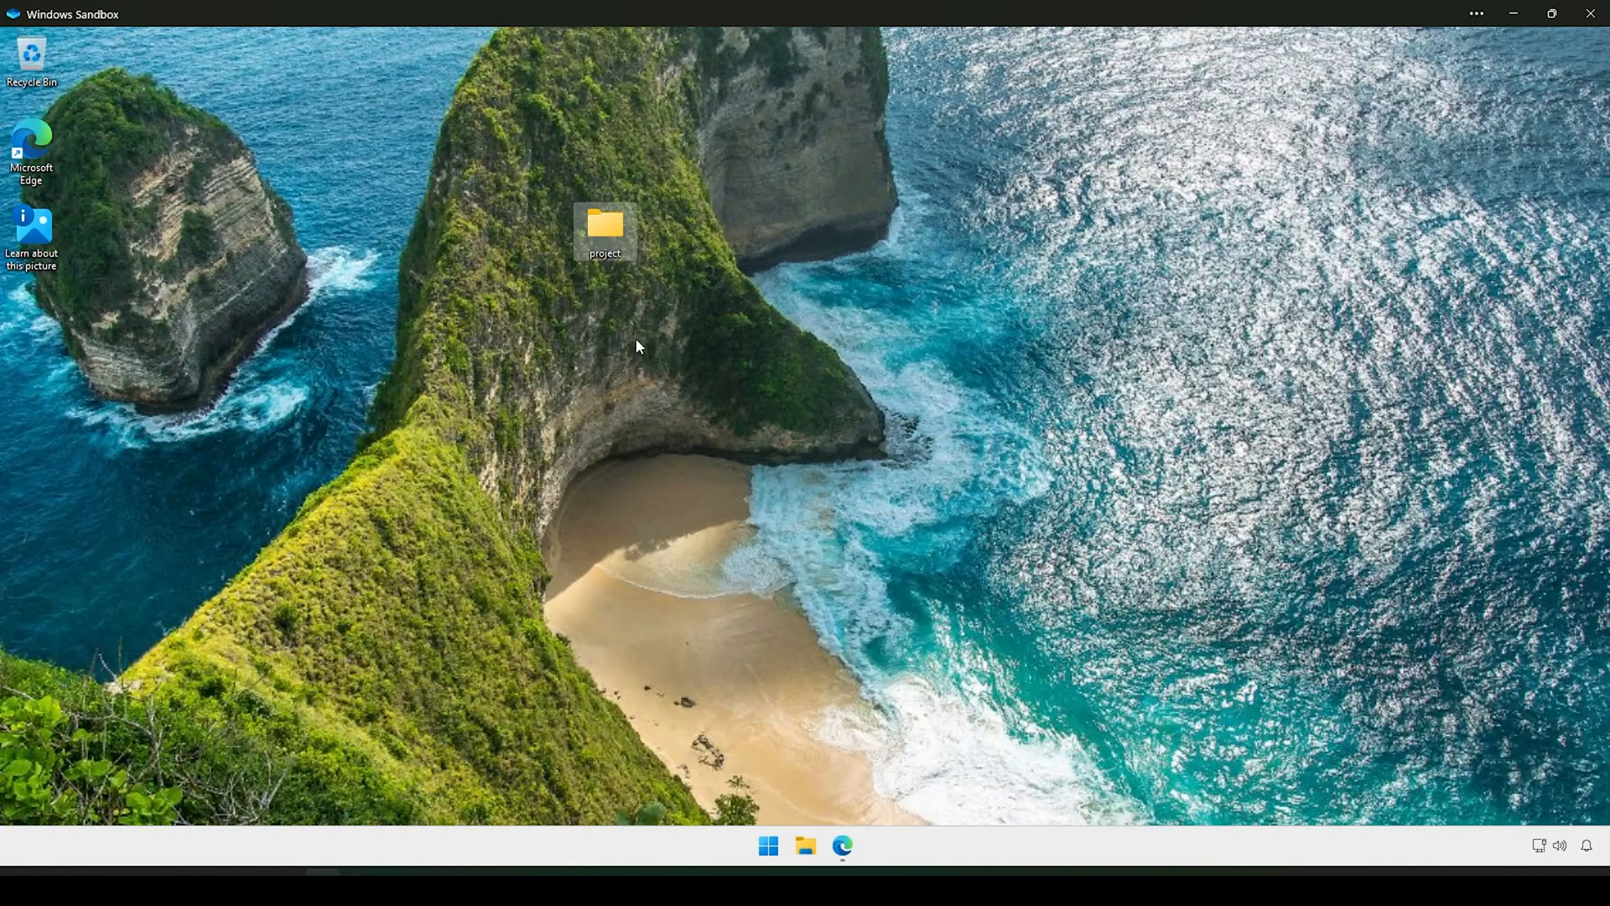
right_click(605, 236)
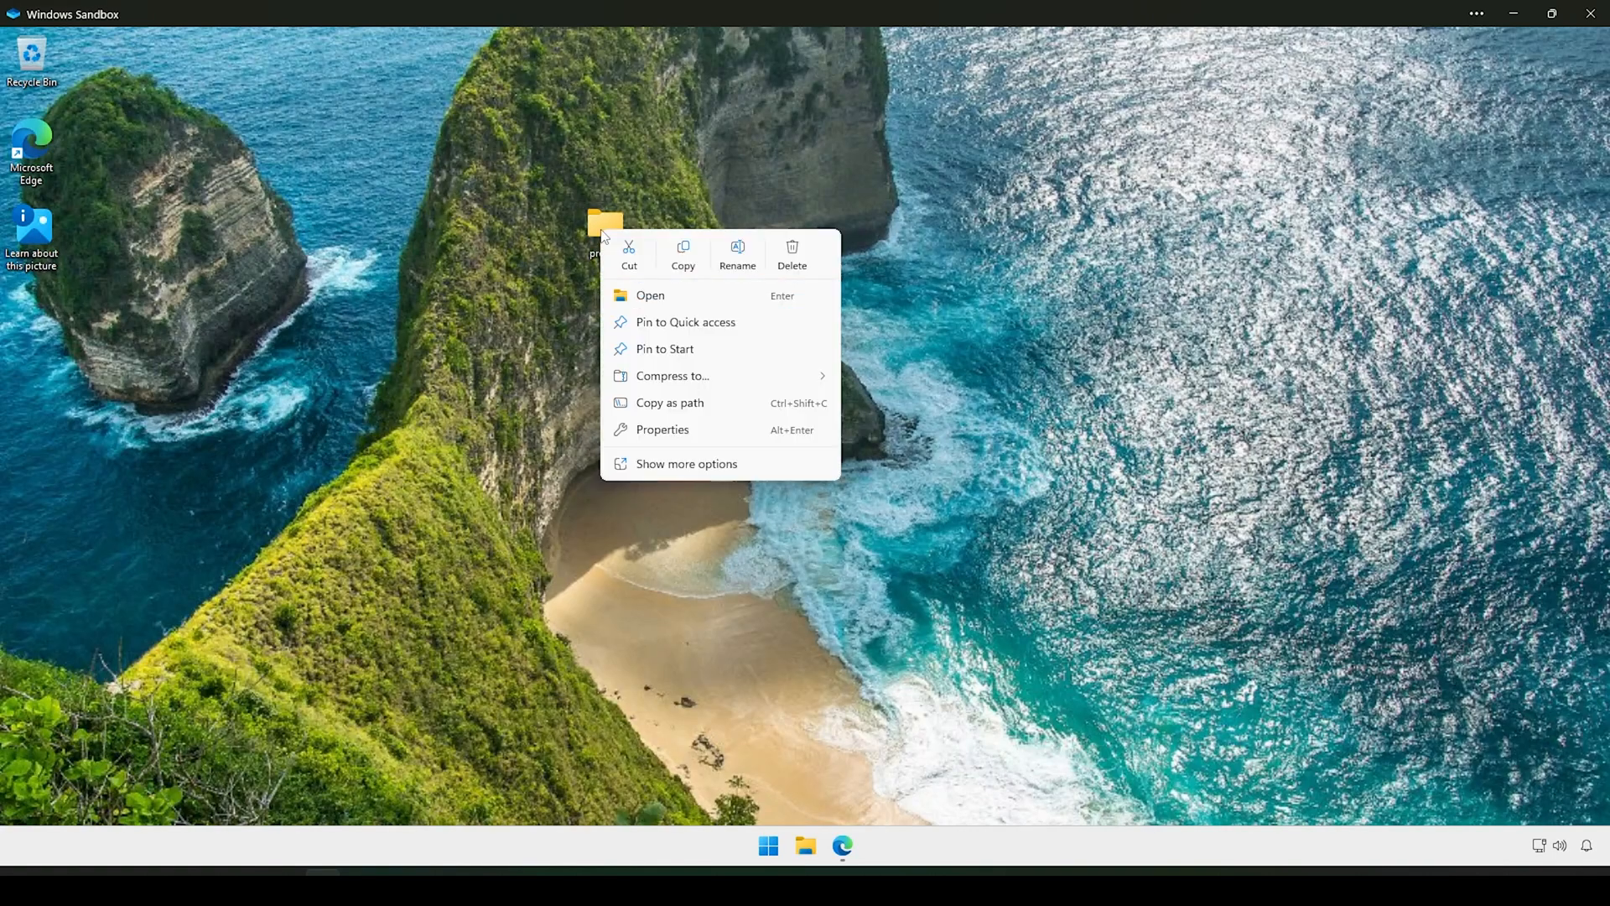
left_click(668, 464)
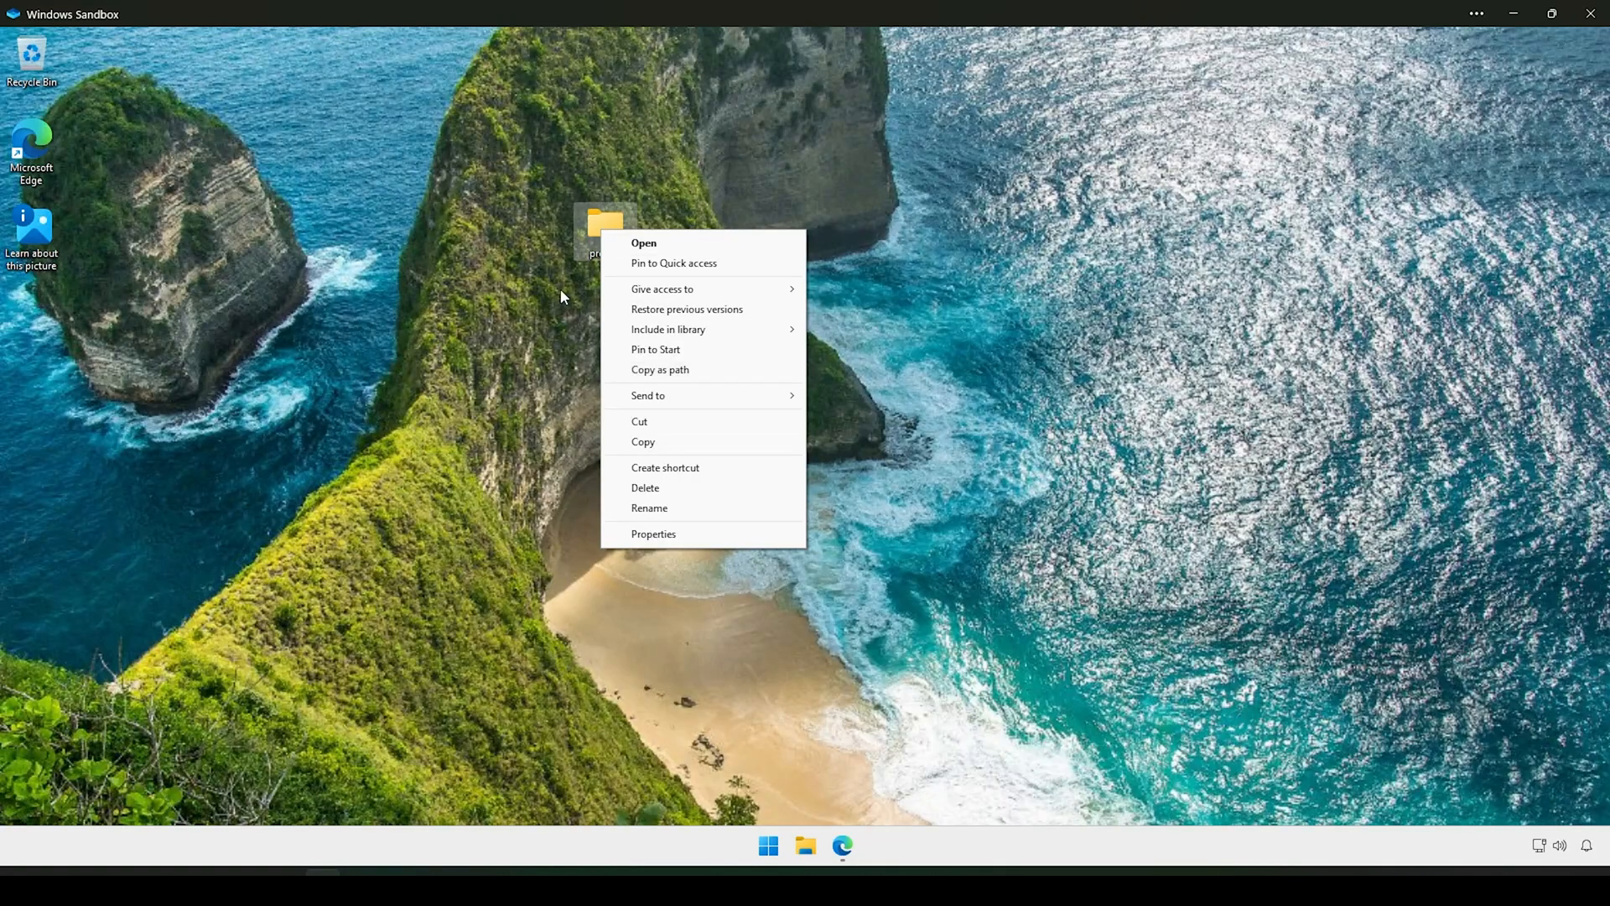
left_click(534, 329)
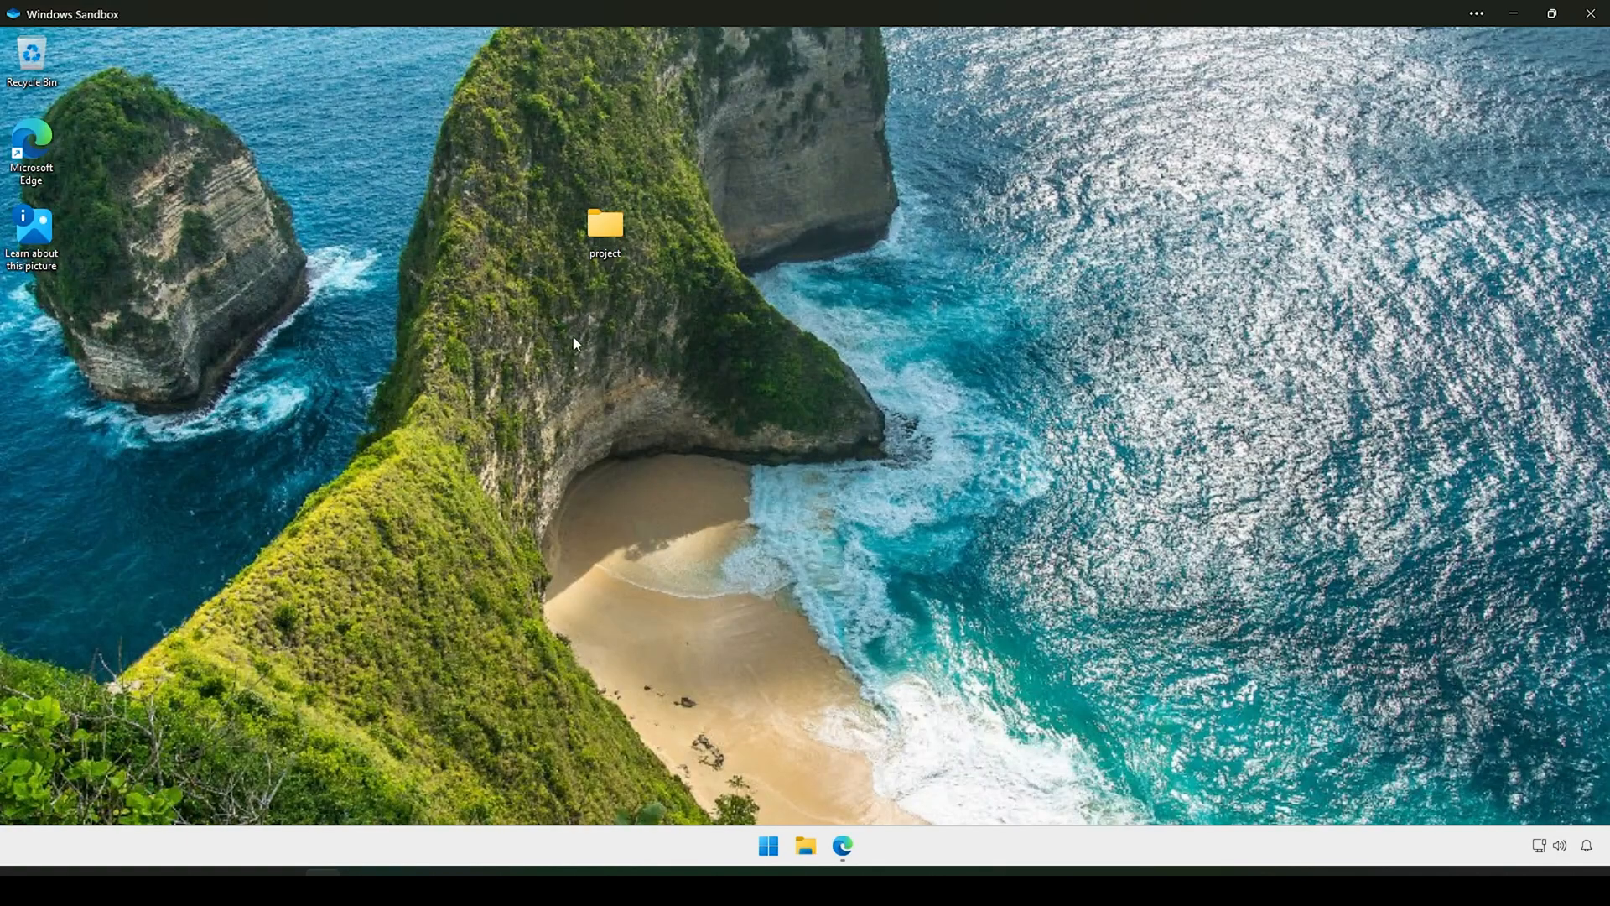
Step: Search the Start menu for 'code' and launch Visual Studio Code
left_click(767, 847)
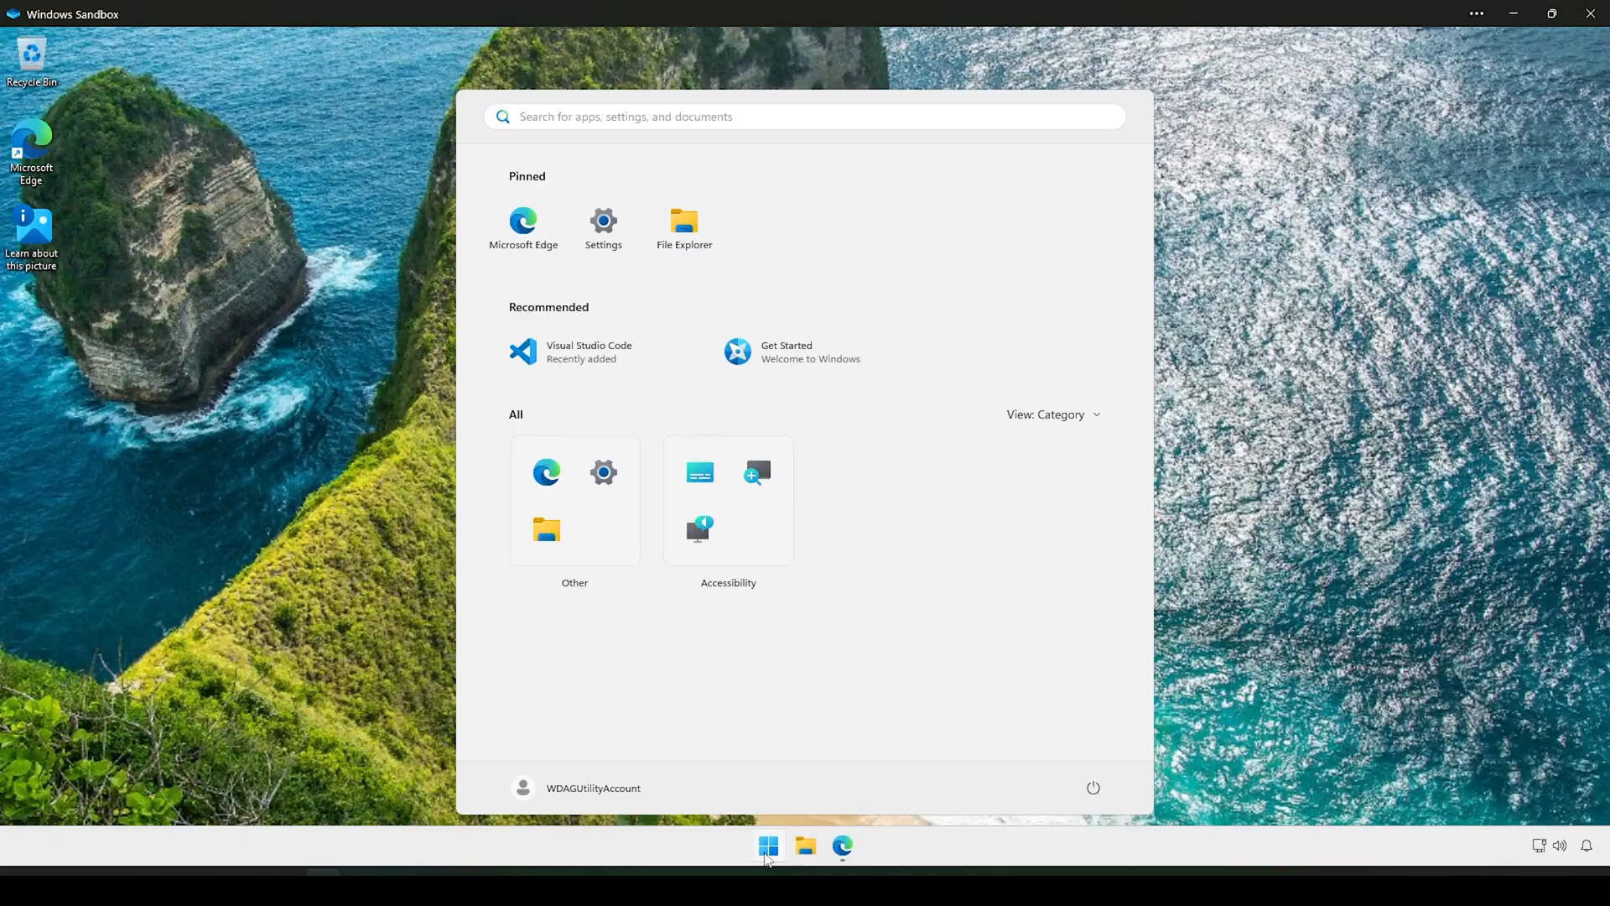
type("code")
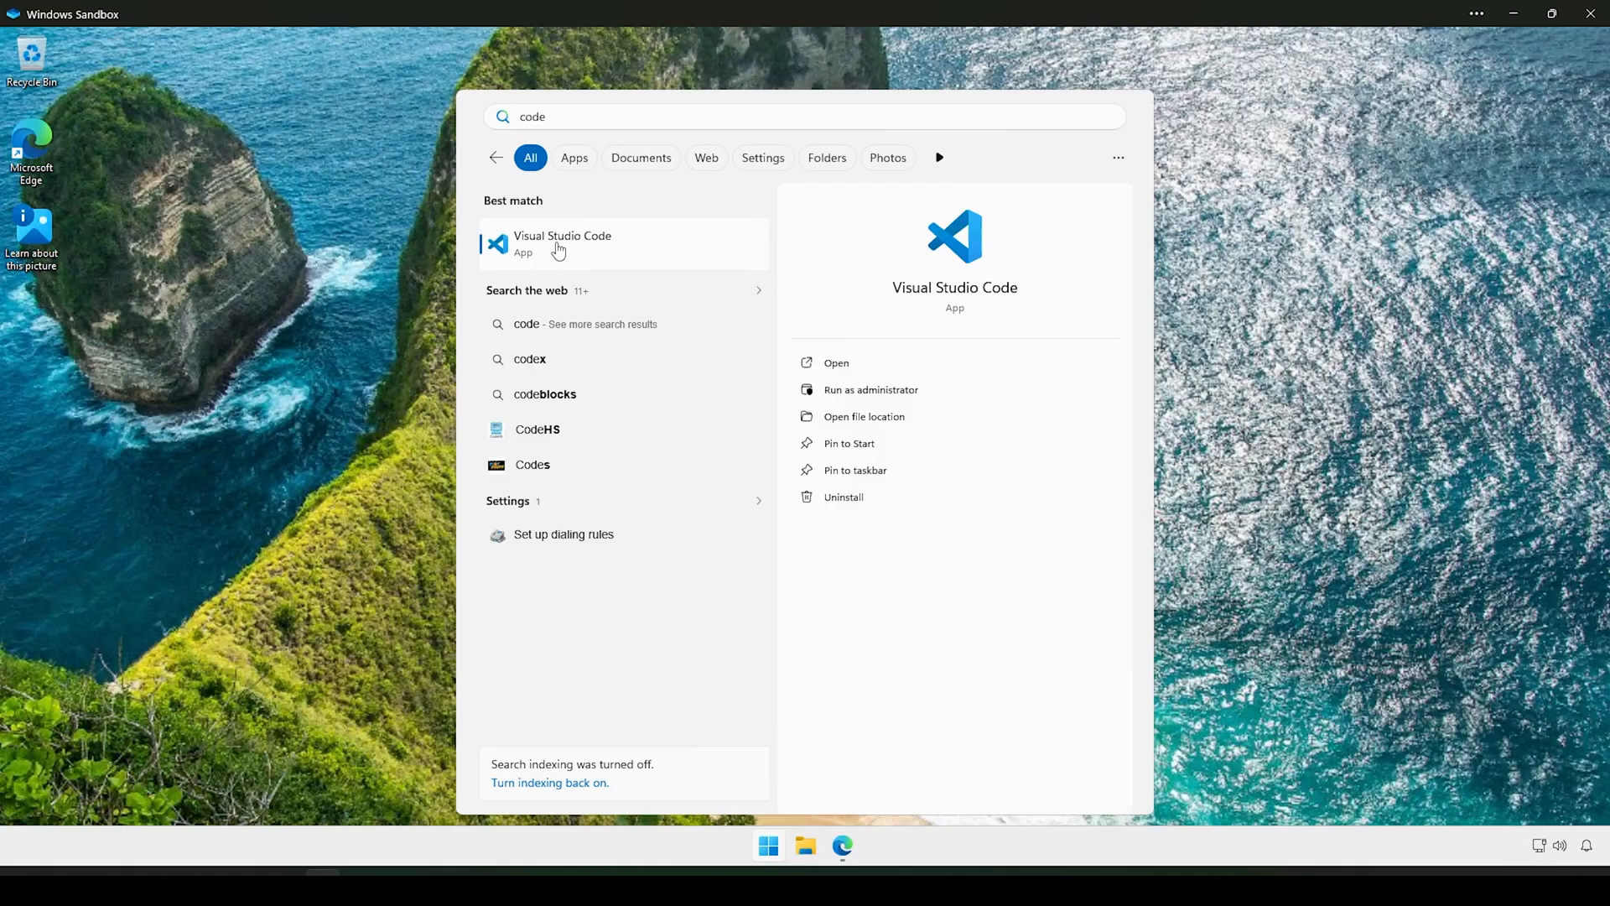
left_click(558, 248)
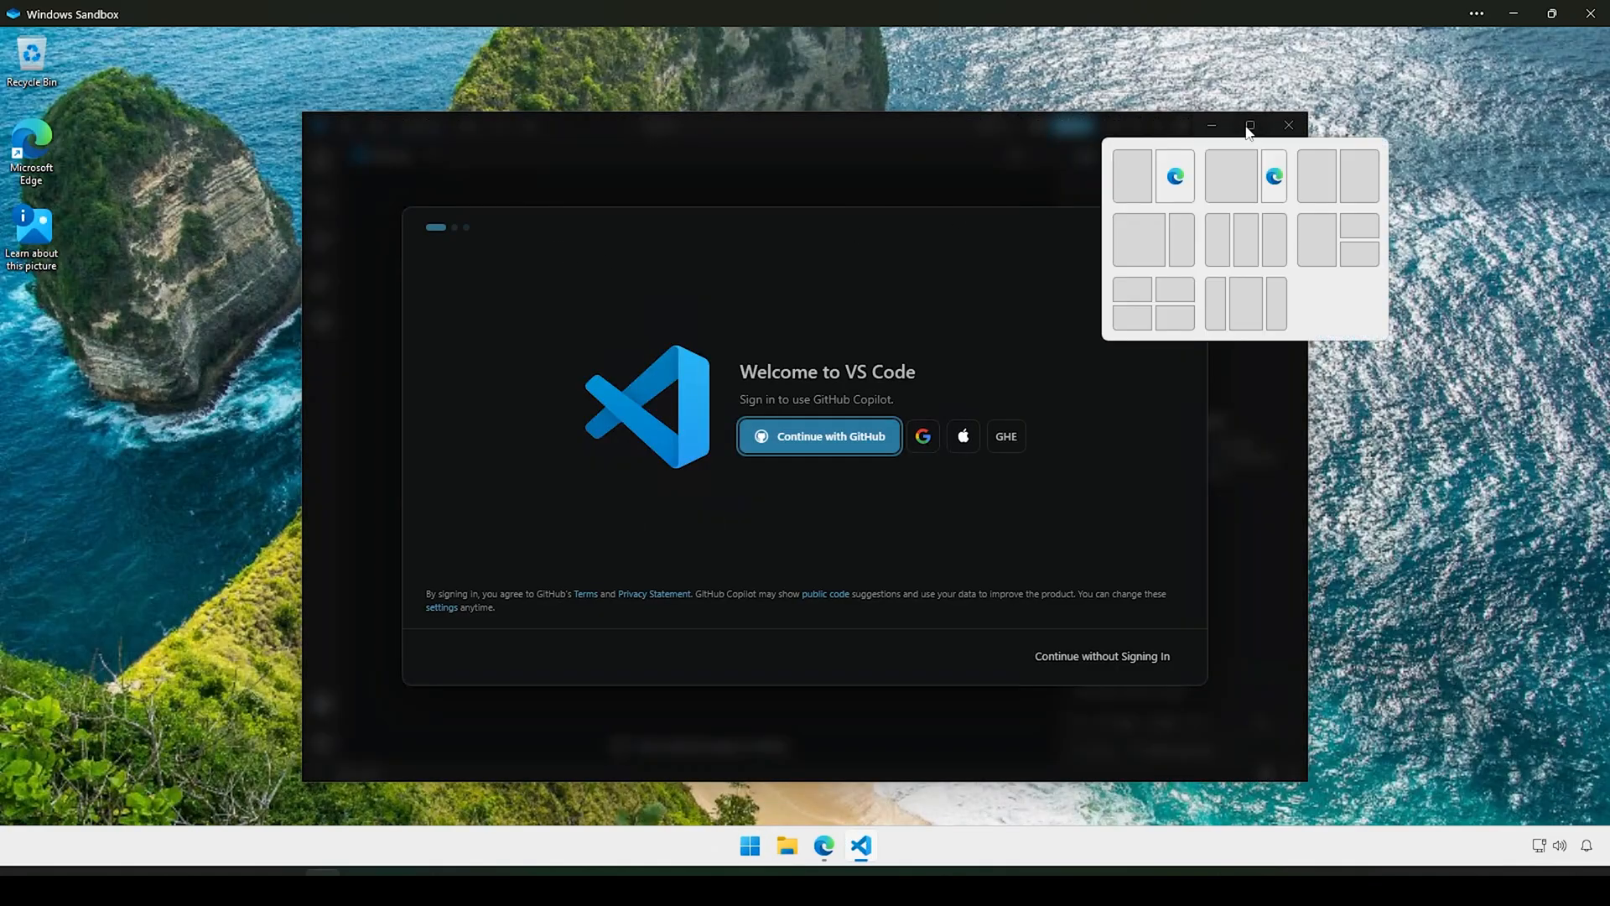
Step: Maximize the window and finish setup without signing in, keeping the Dark 2026 theme
left_click(1249, 128)
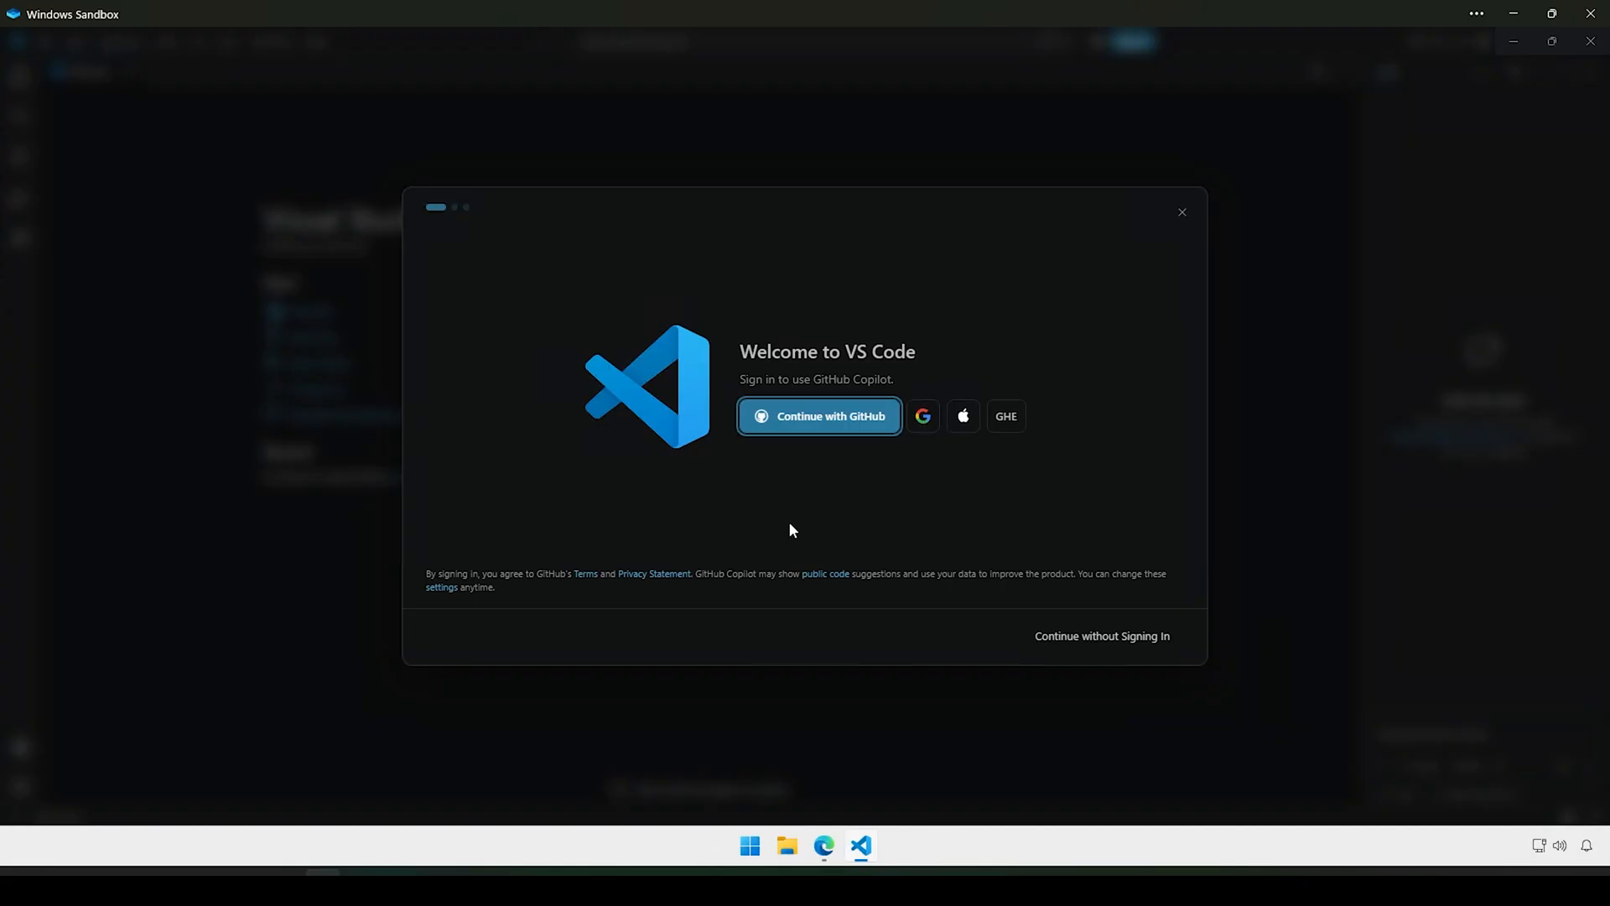
left_click(1131, 646)
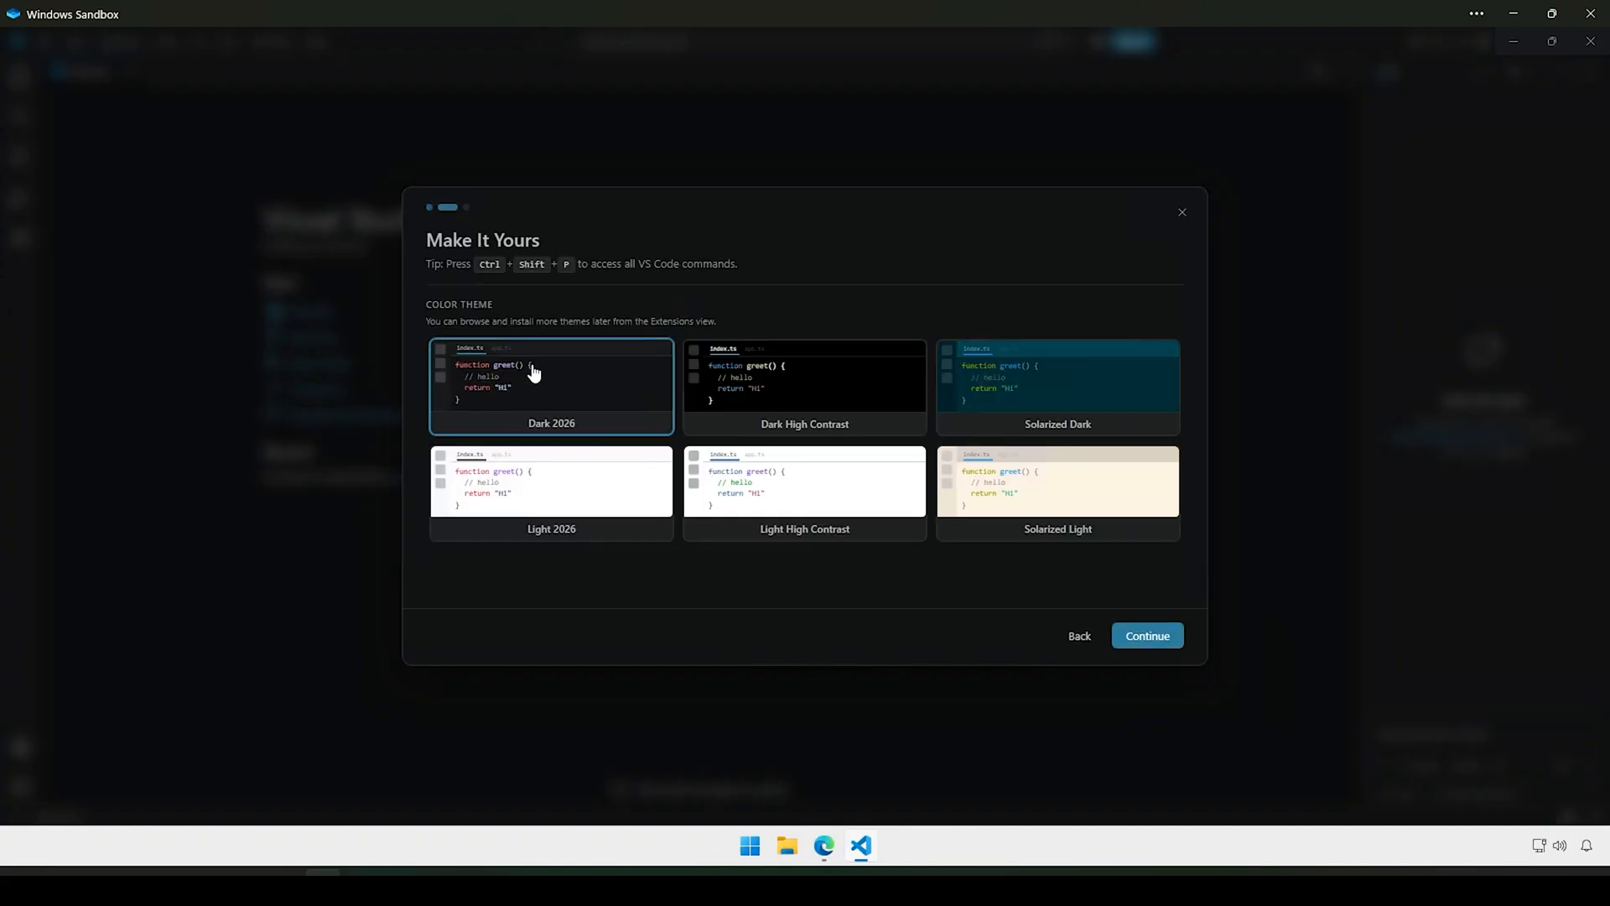
left_click(1163, 643)
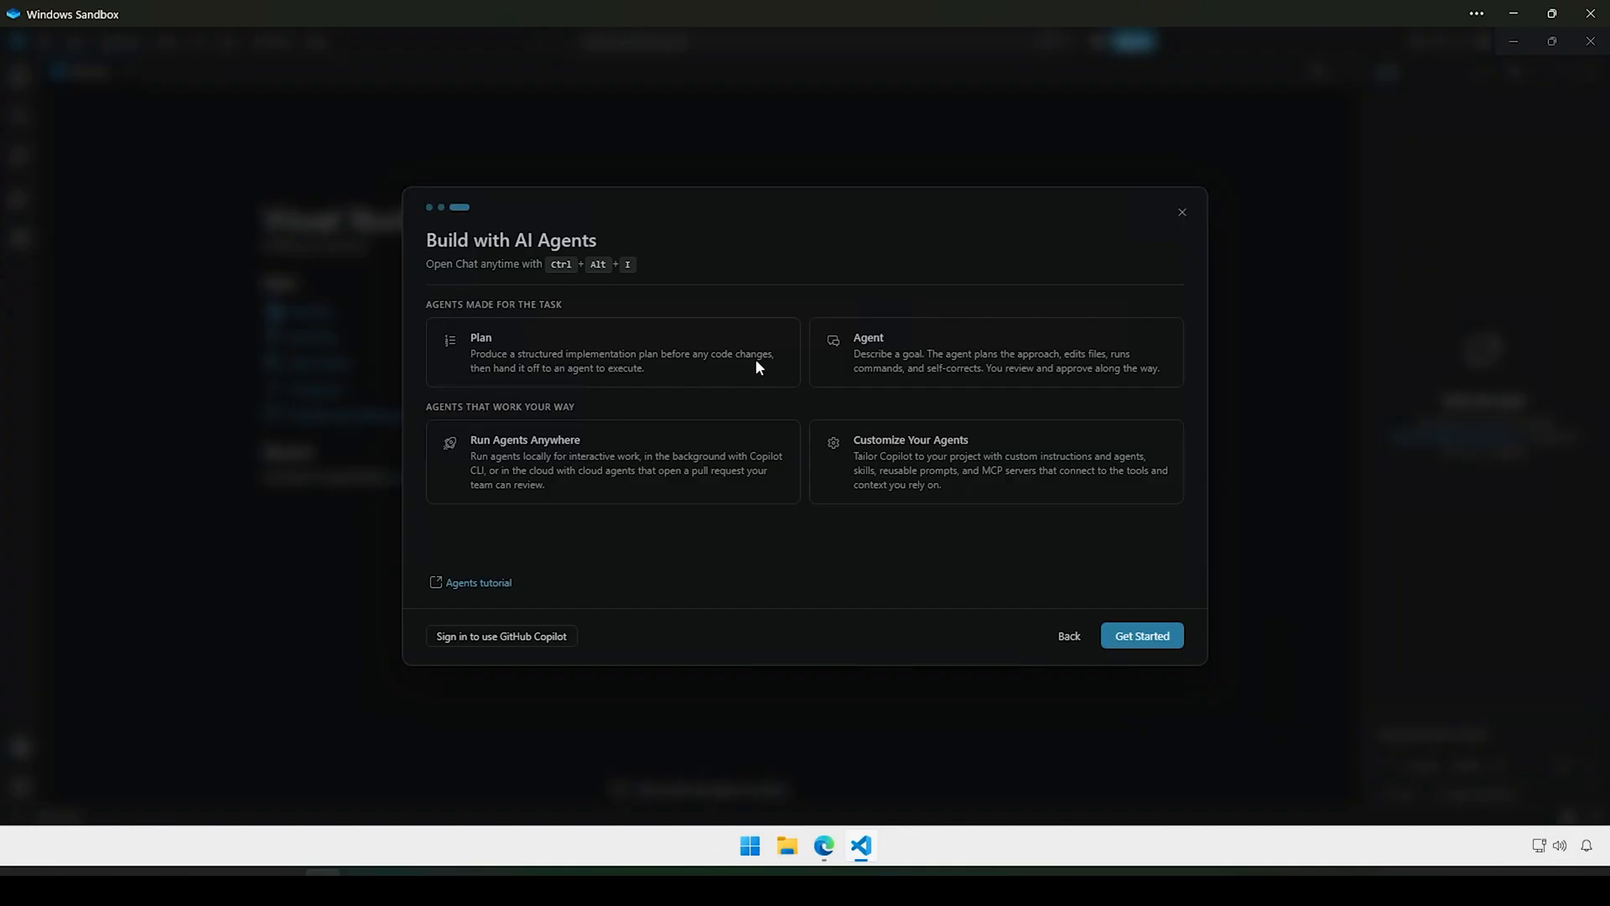
left_click(1181, 217)
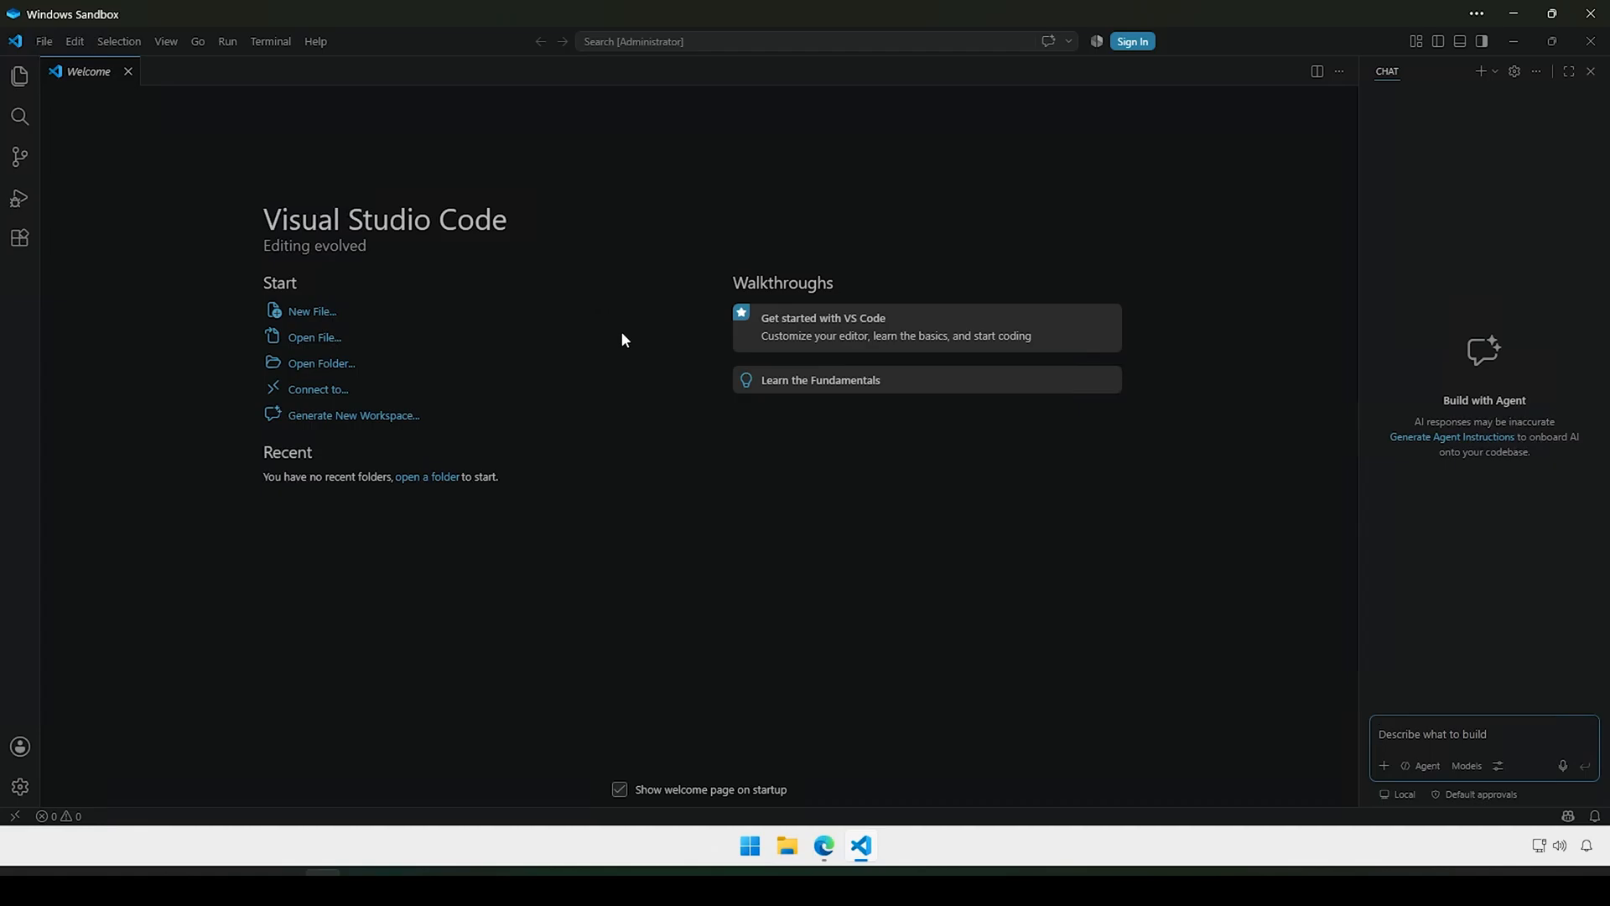
Step: Disable the startup welcome page, close it, zoom in, close Chat, and show the Explorer
left_click(620, 791)
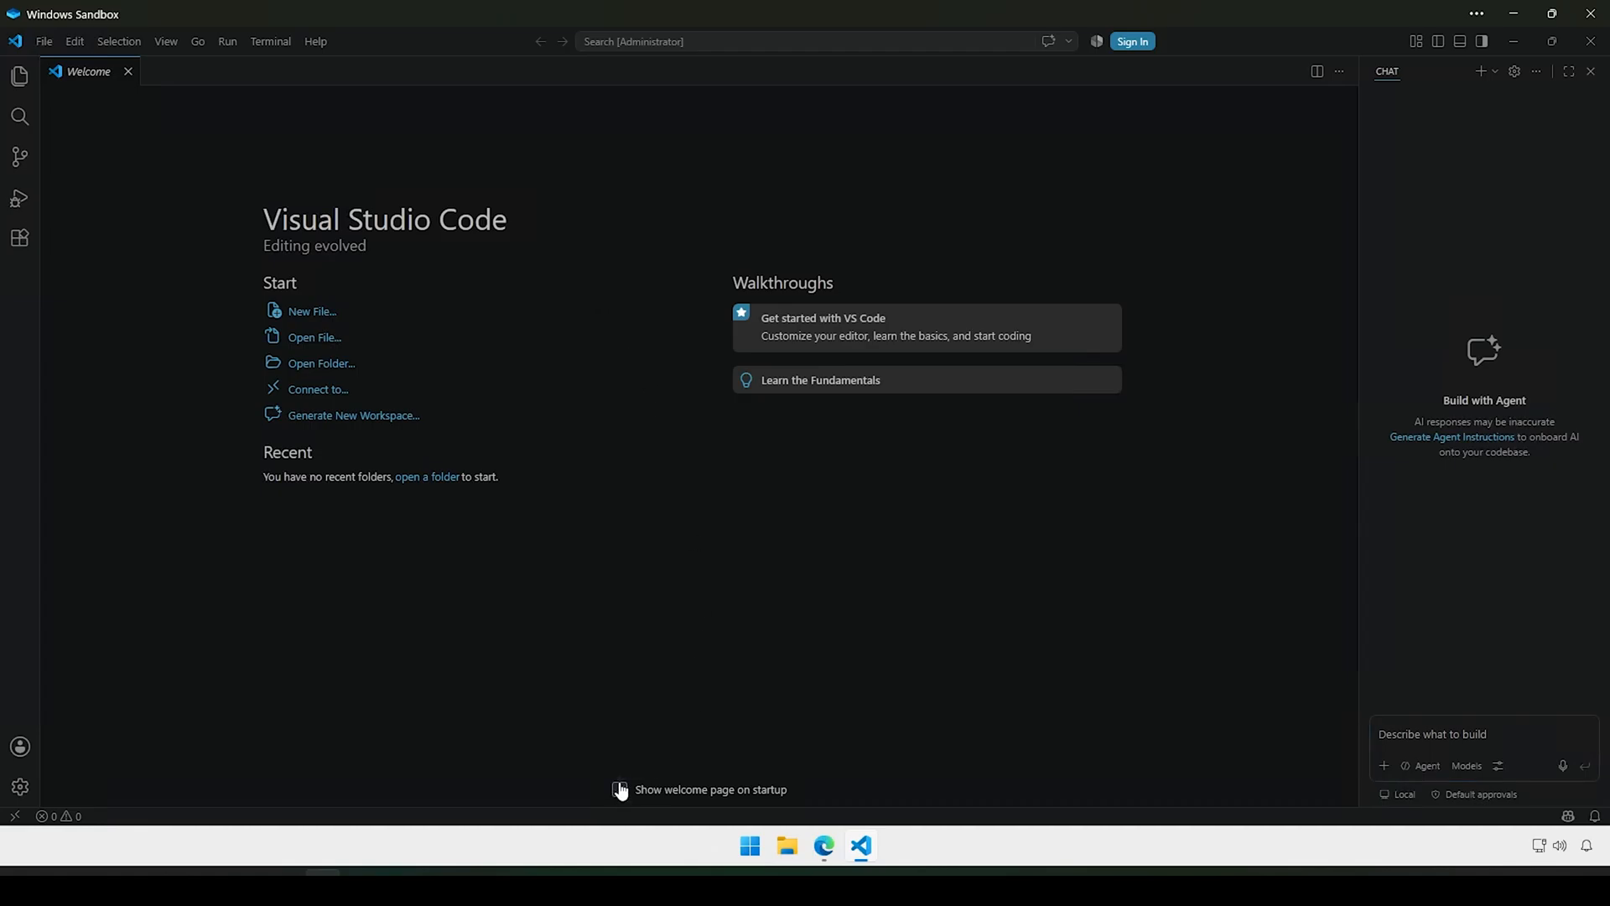
left_click(128, 74)
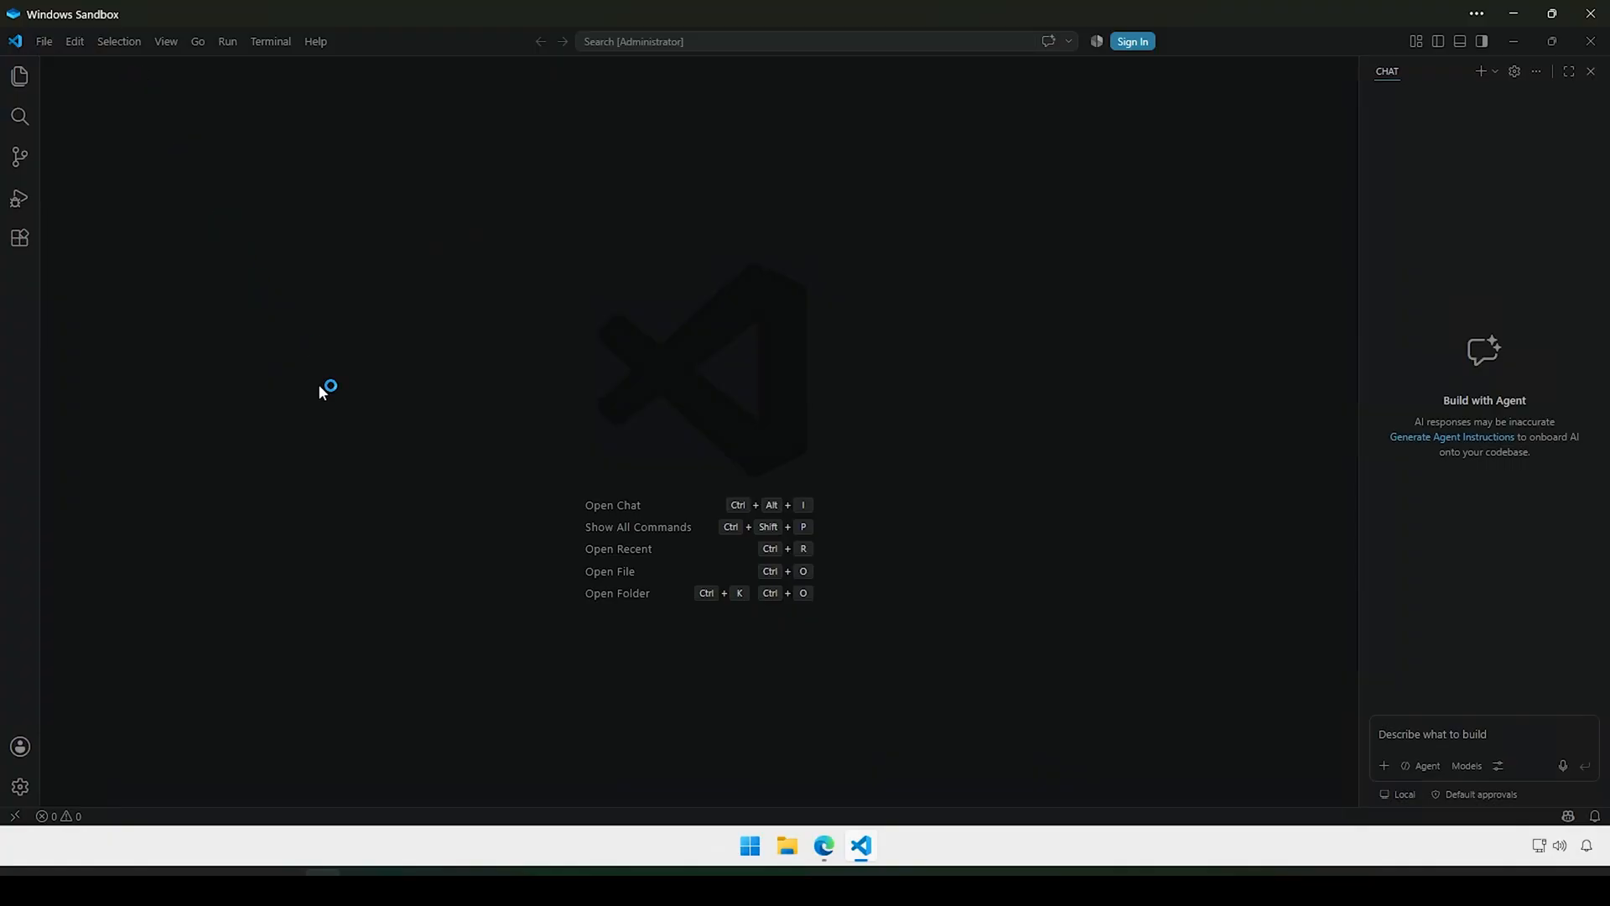
key("ctrl+equal")
key("ctrl+equal")
key("ctrl+equal")
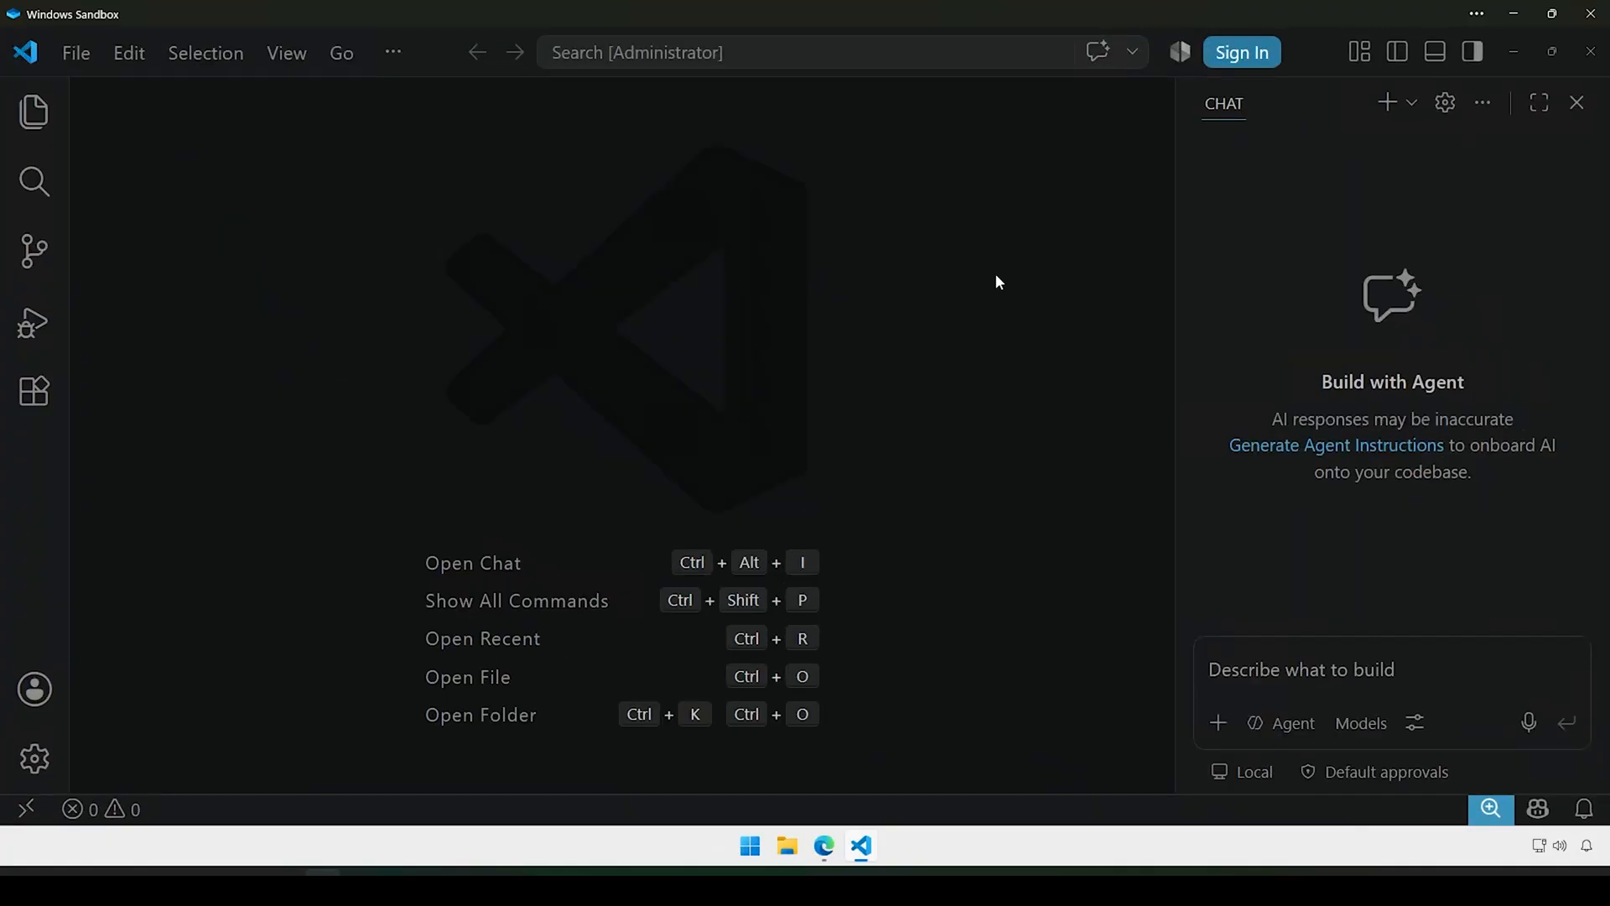
left_click(1577, 103)
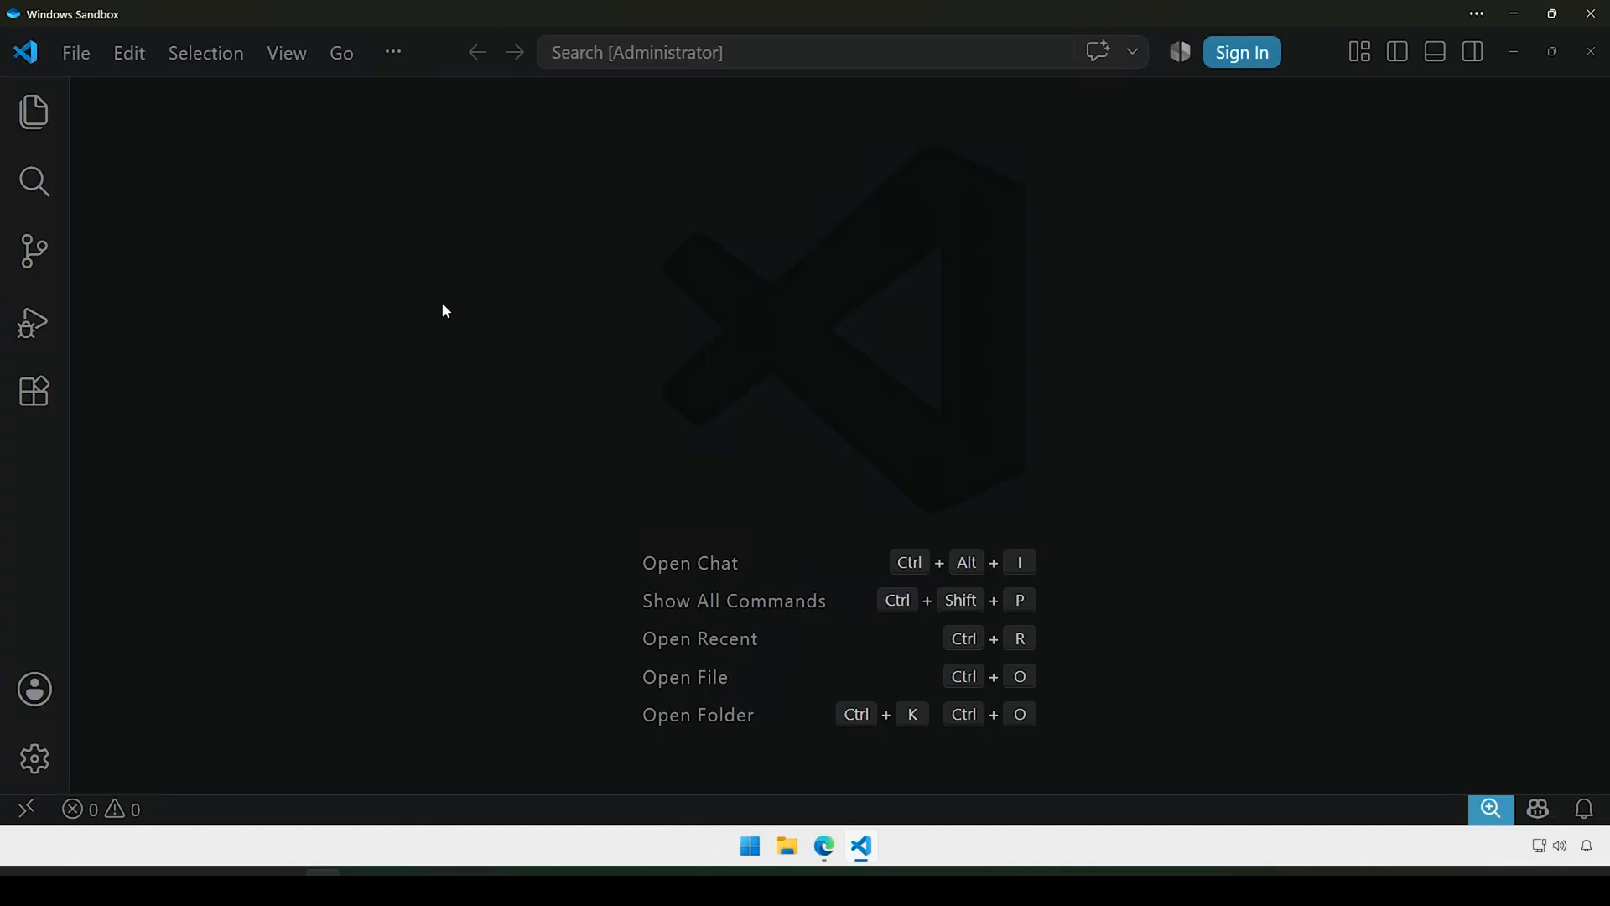
left_click(42, 121)
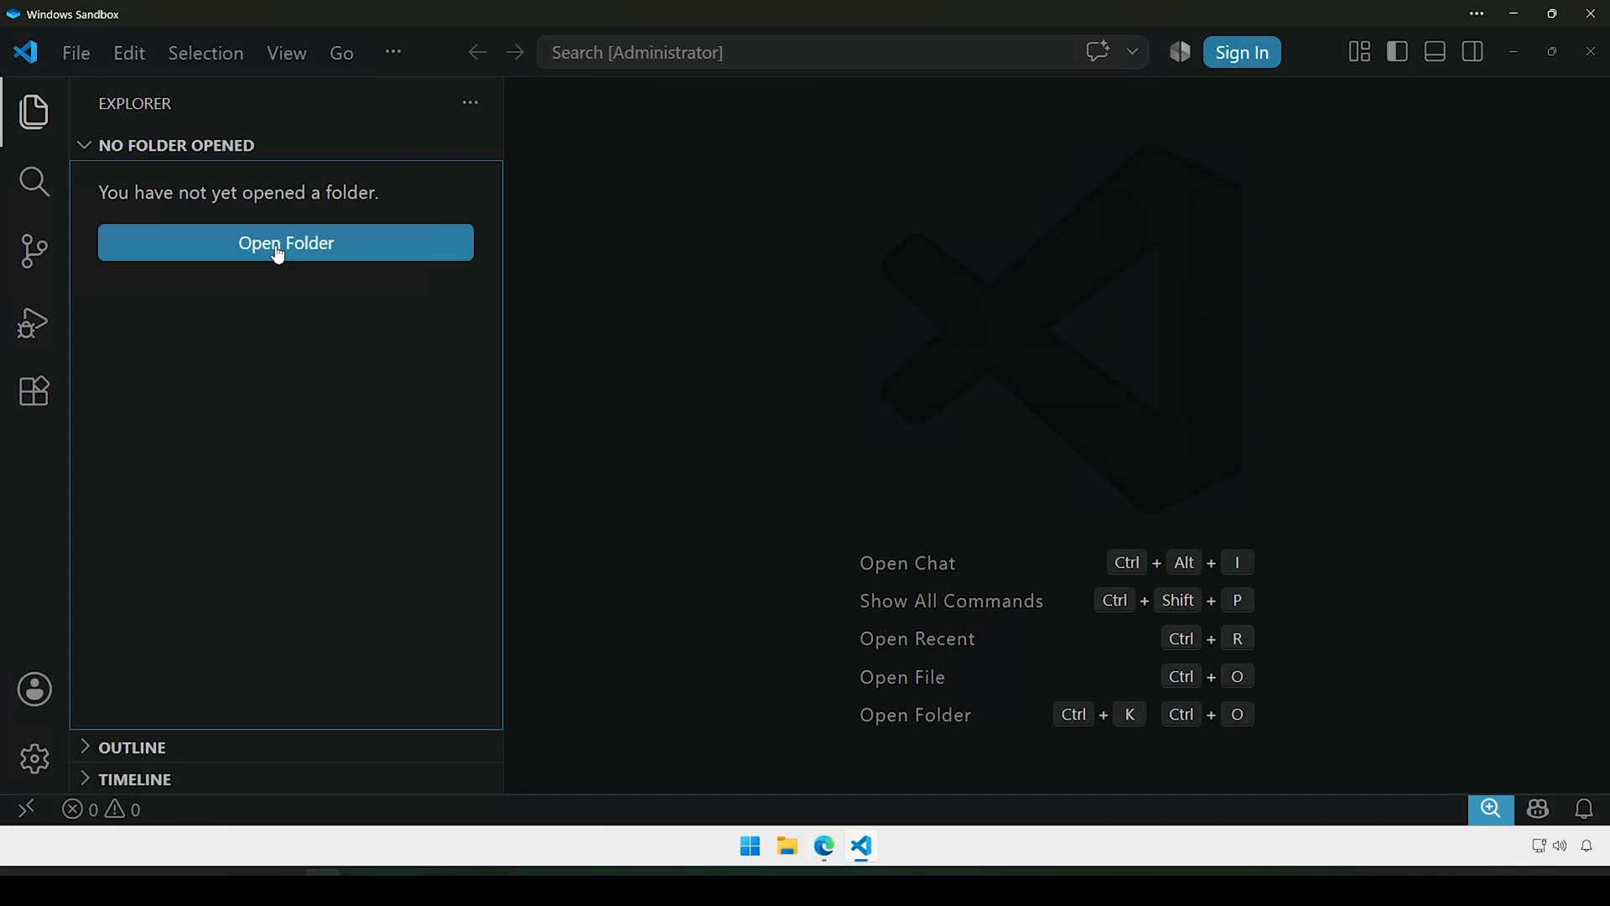
Step: Confirm in File Explorer that the Desktop's project folder is empty, then return to VS Code
left_click(787, 845)
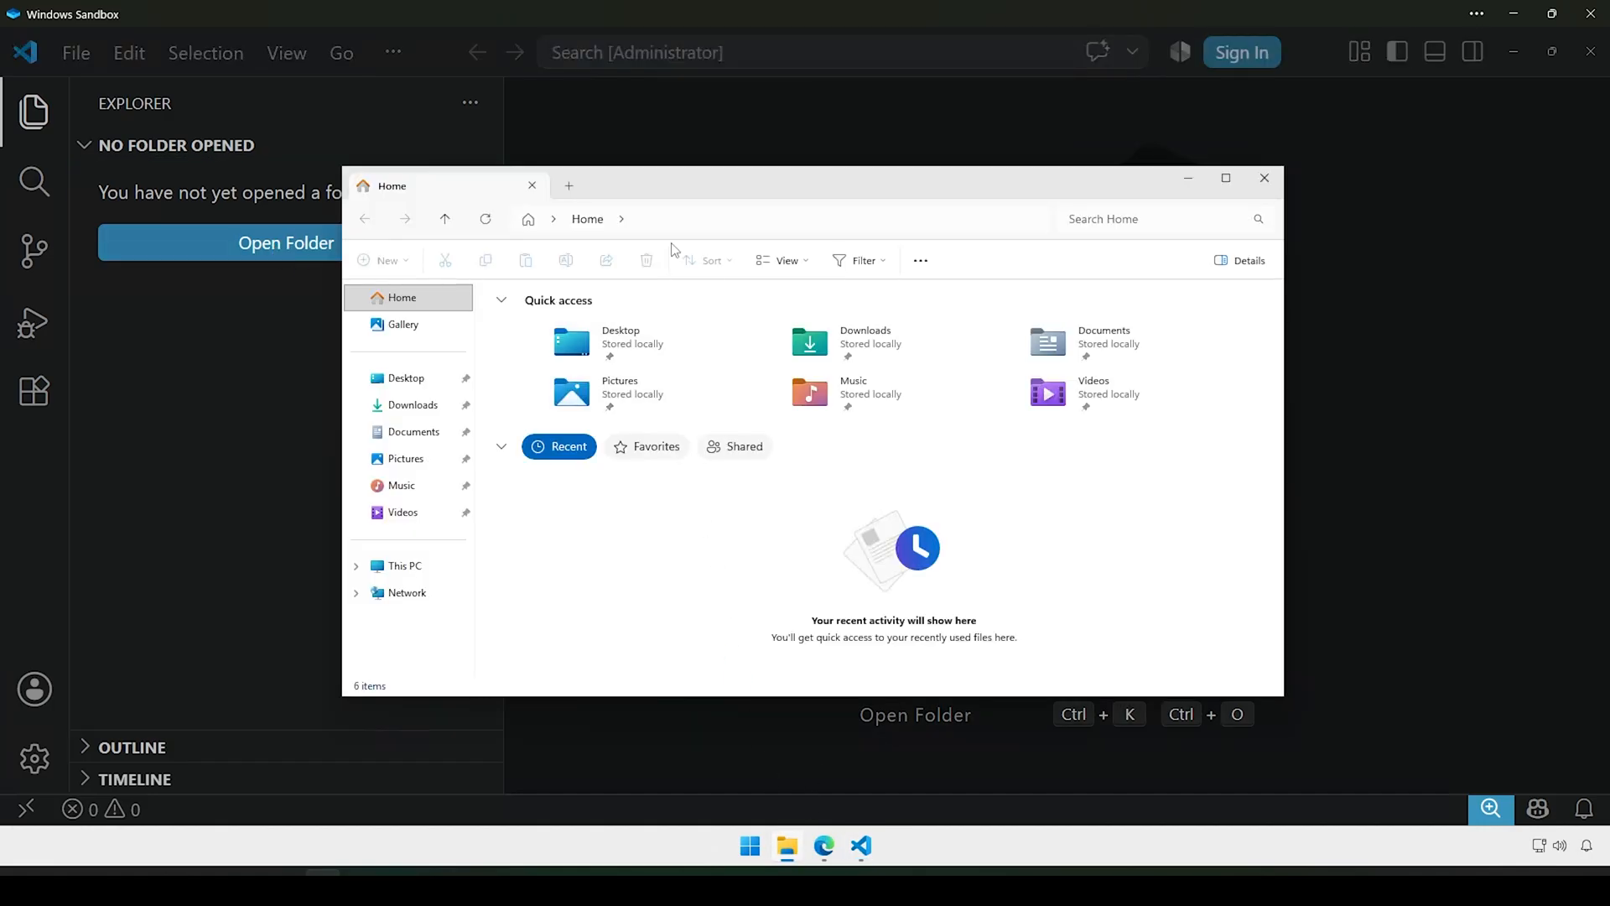
left_click(410, 380)
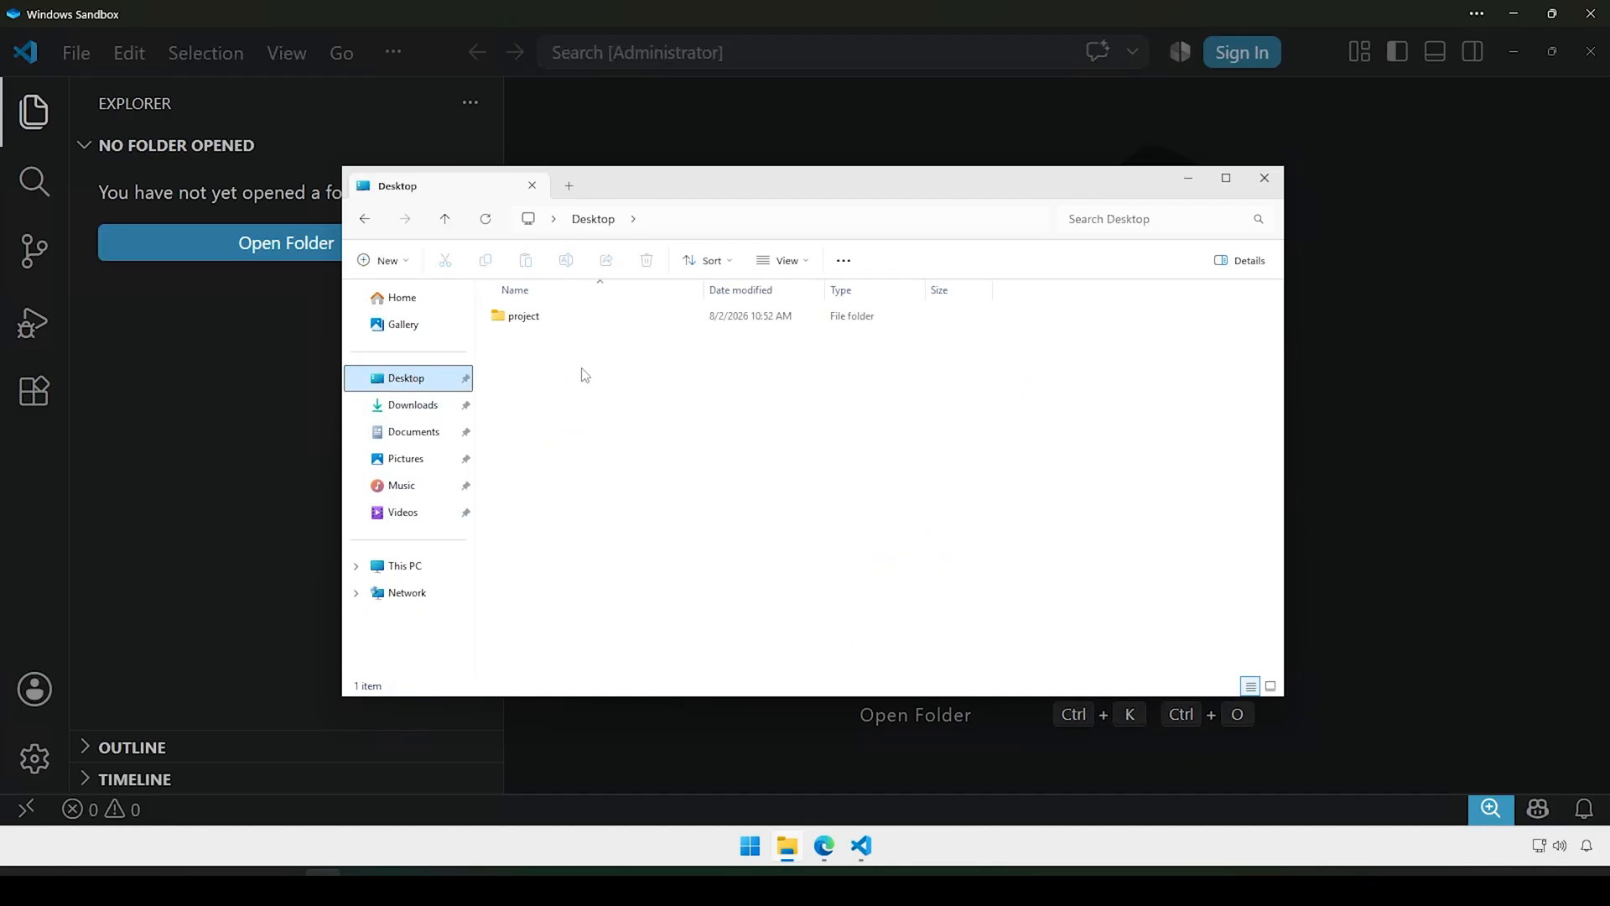
left_click(529, 320)
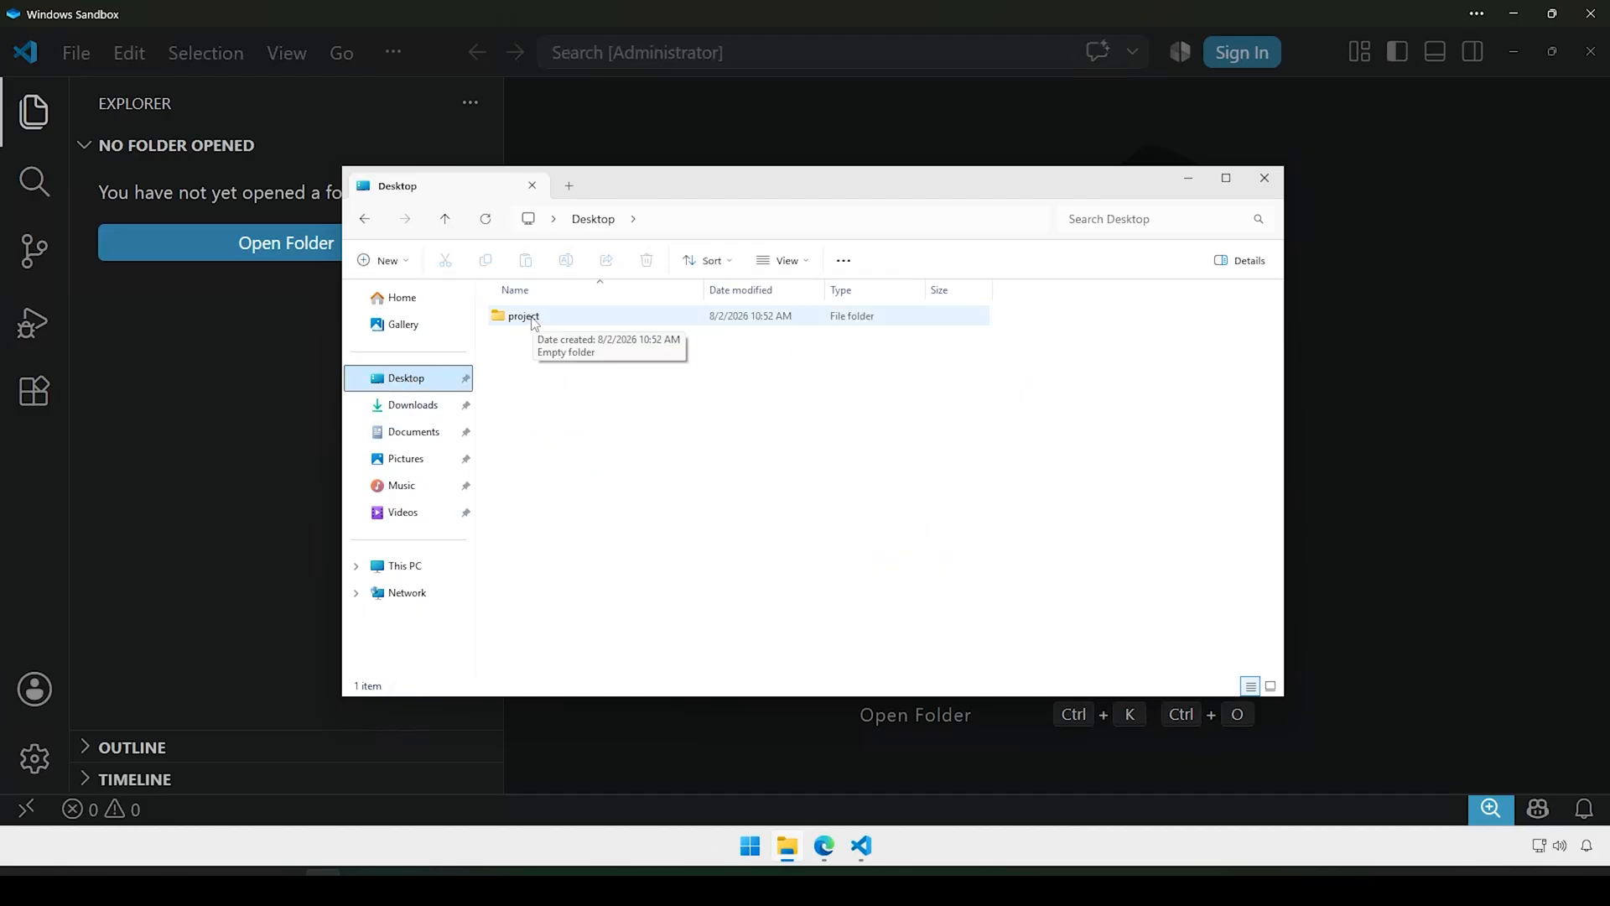
double_click(532, 317)
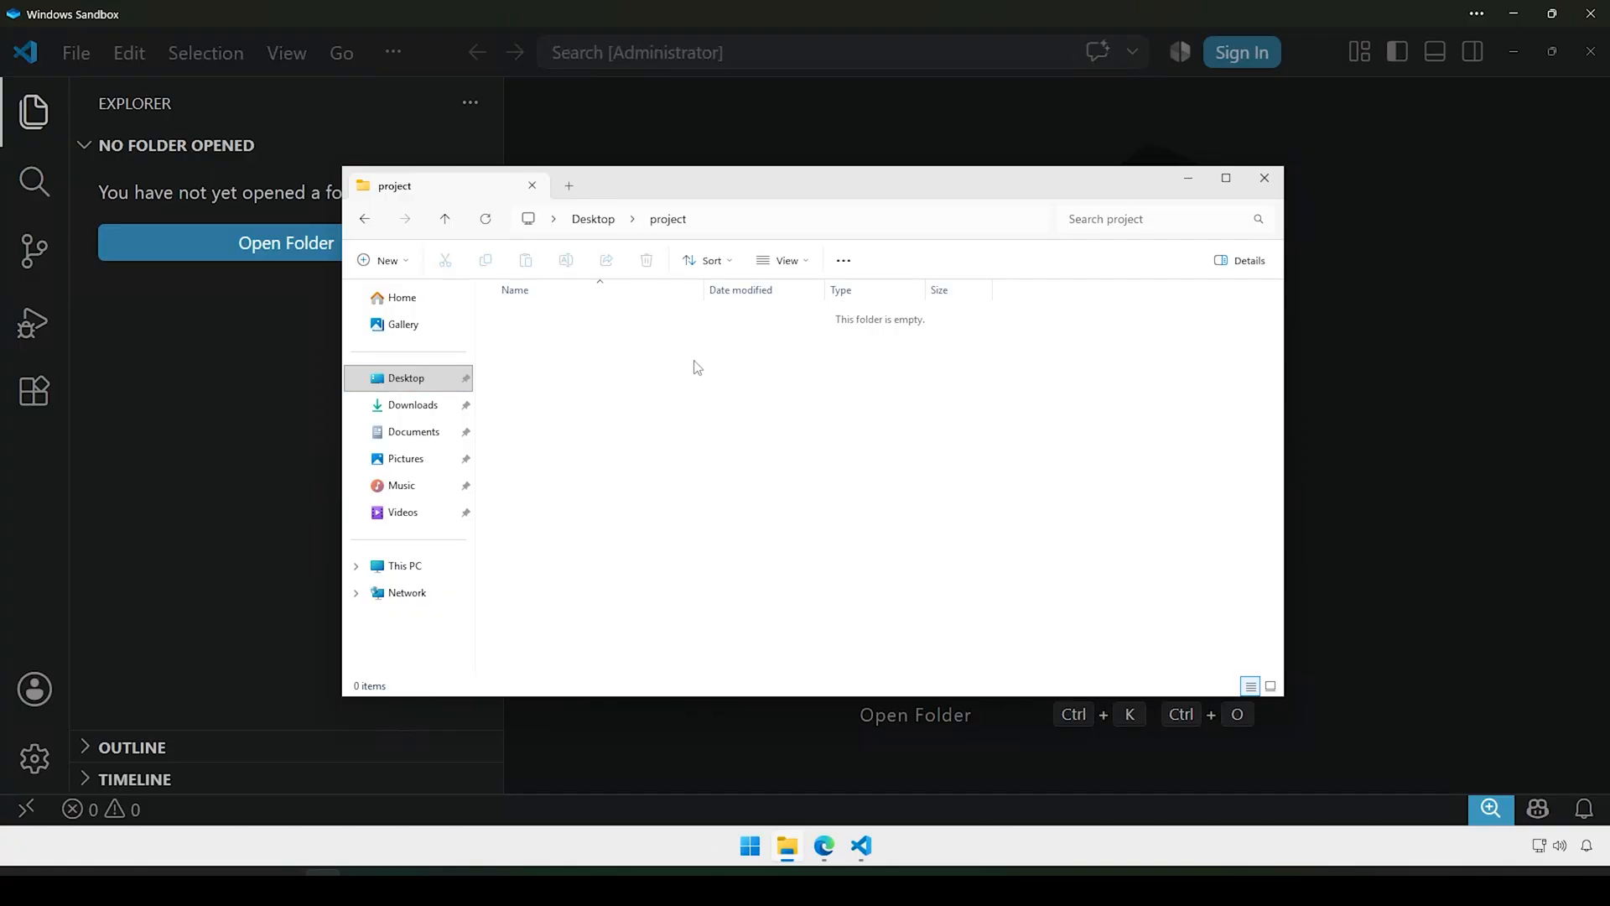
left_click(254, 393)
left_click(262, 243)
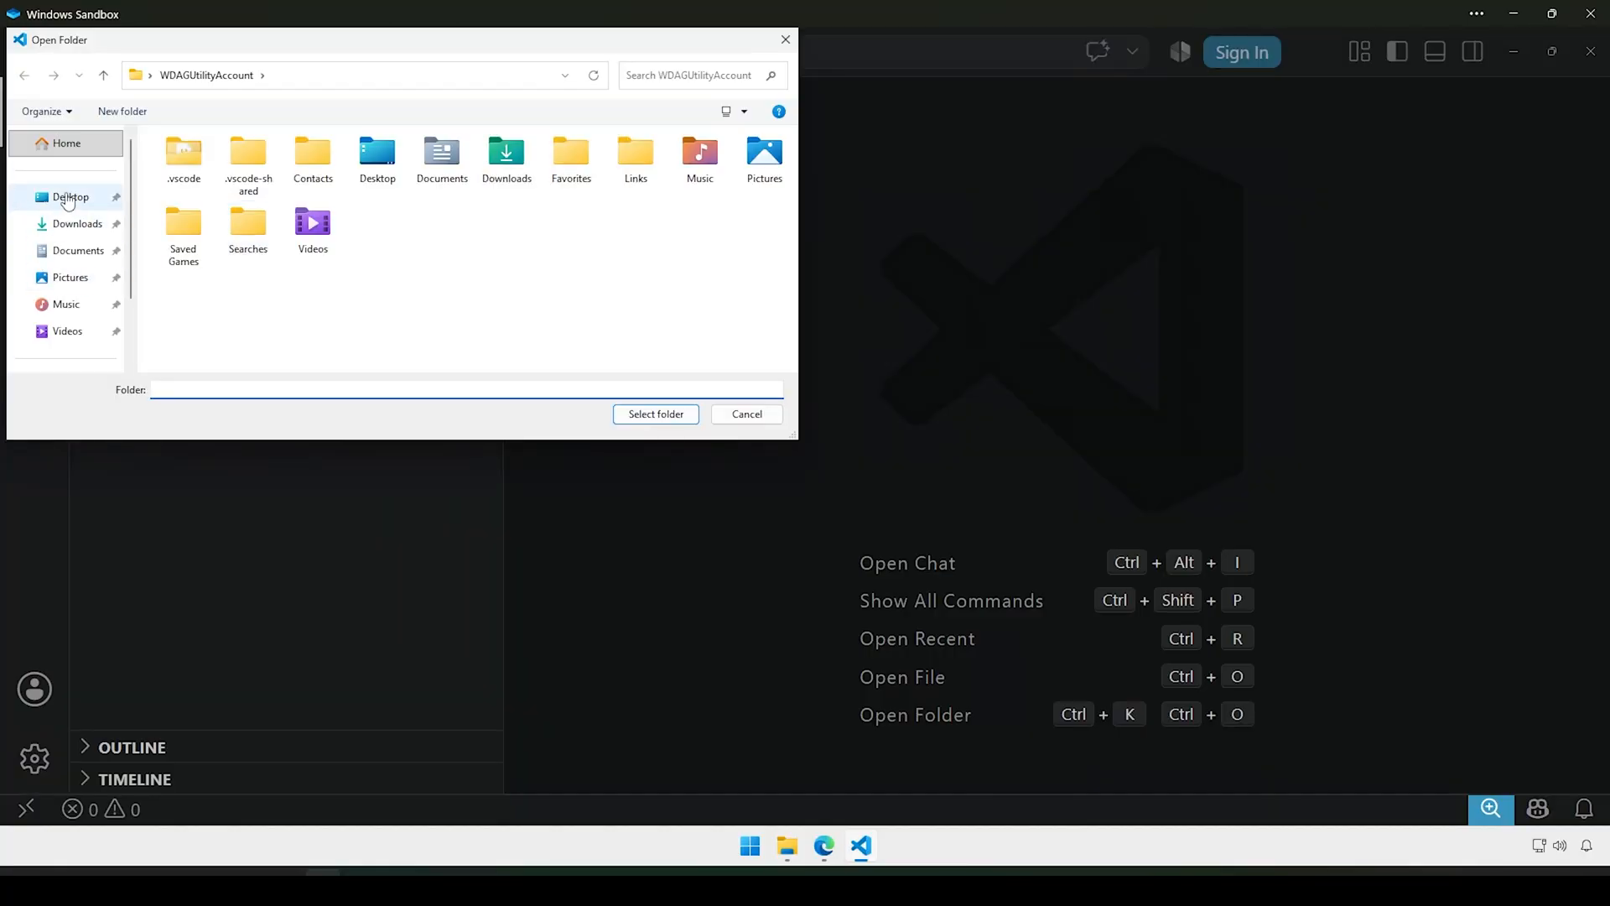
Step: Open the Desktop's project folder as the workspace and close the Chat panel
left_click(68, 198)
left_click(191, 164)
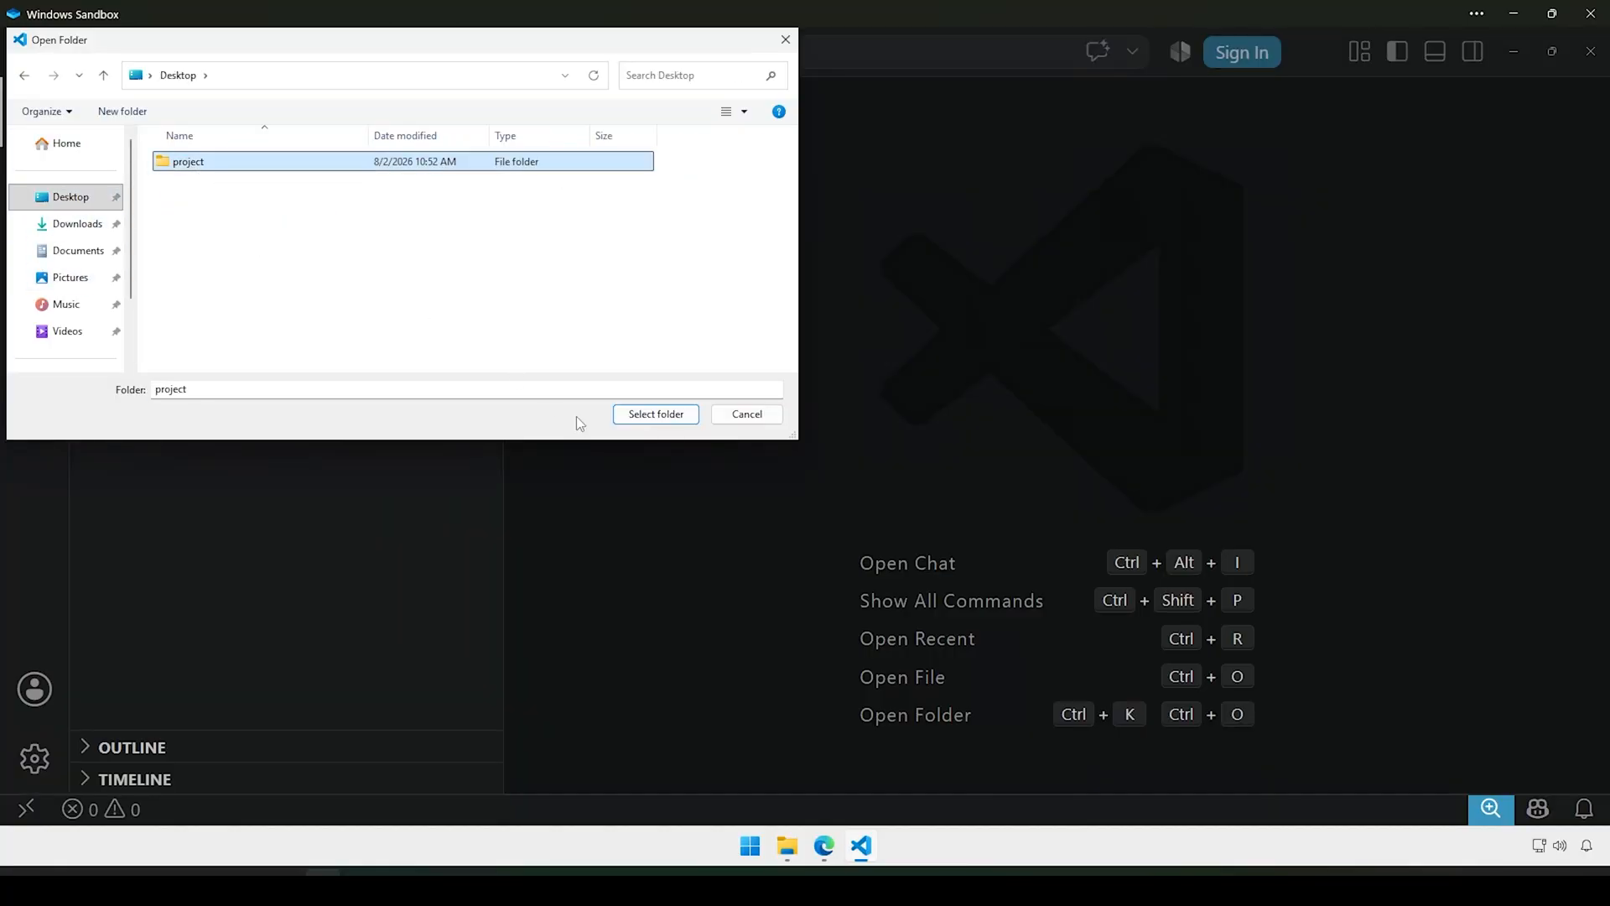
left_click(656, 414)
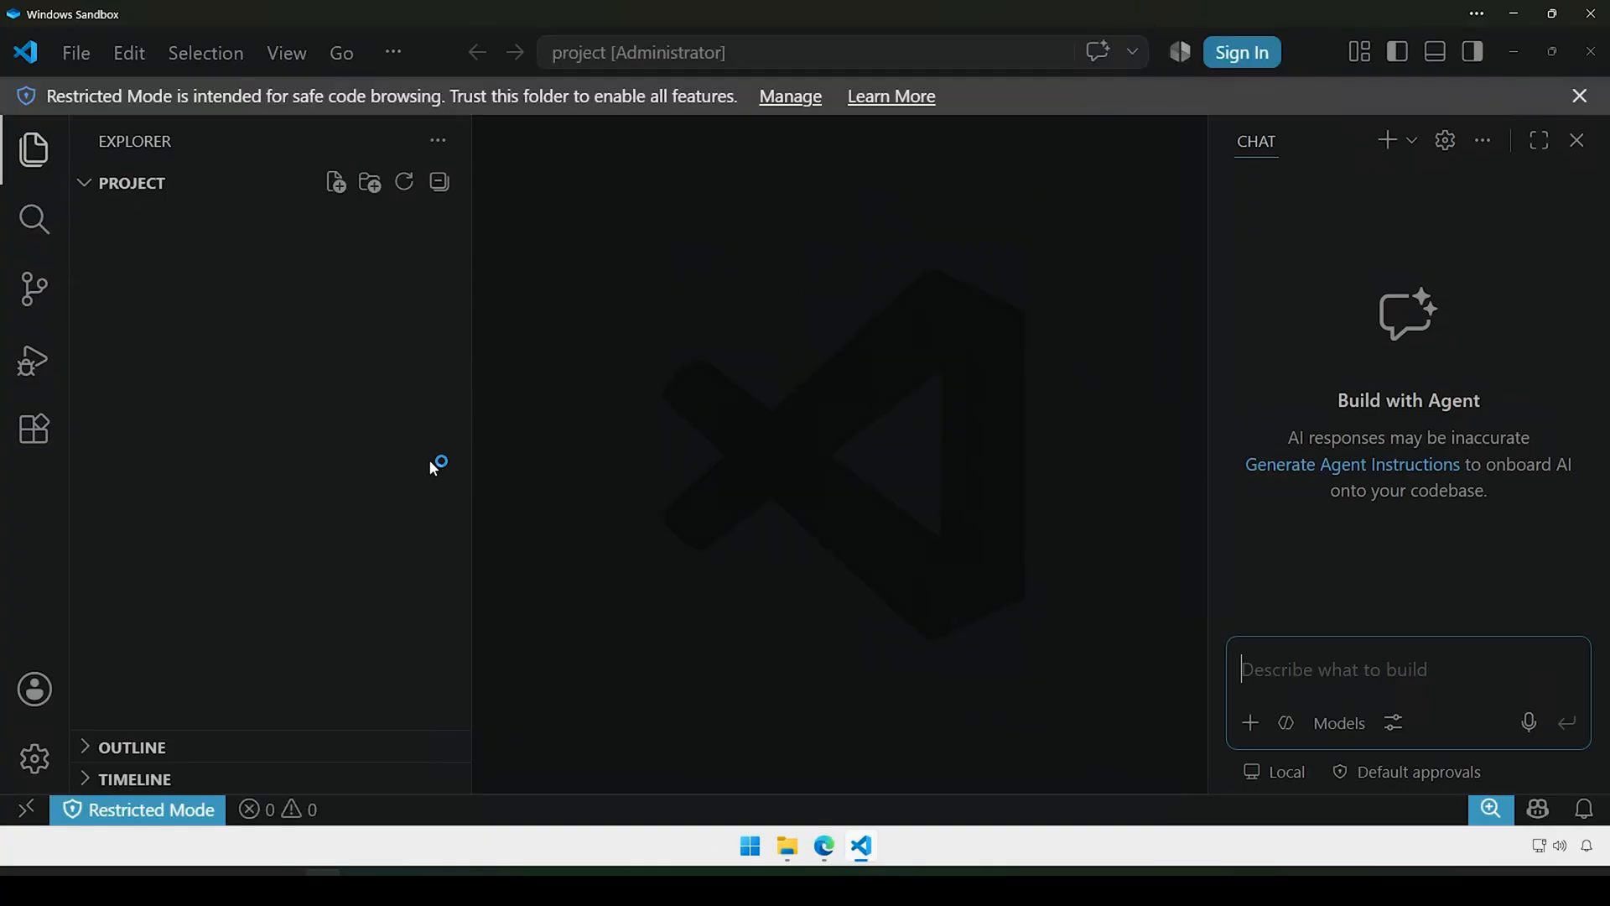
left_click(1577, 140)
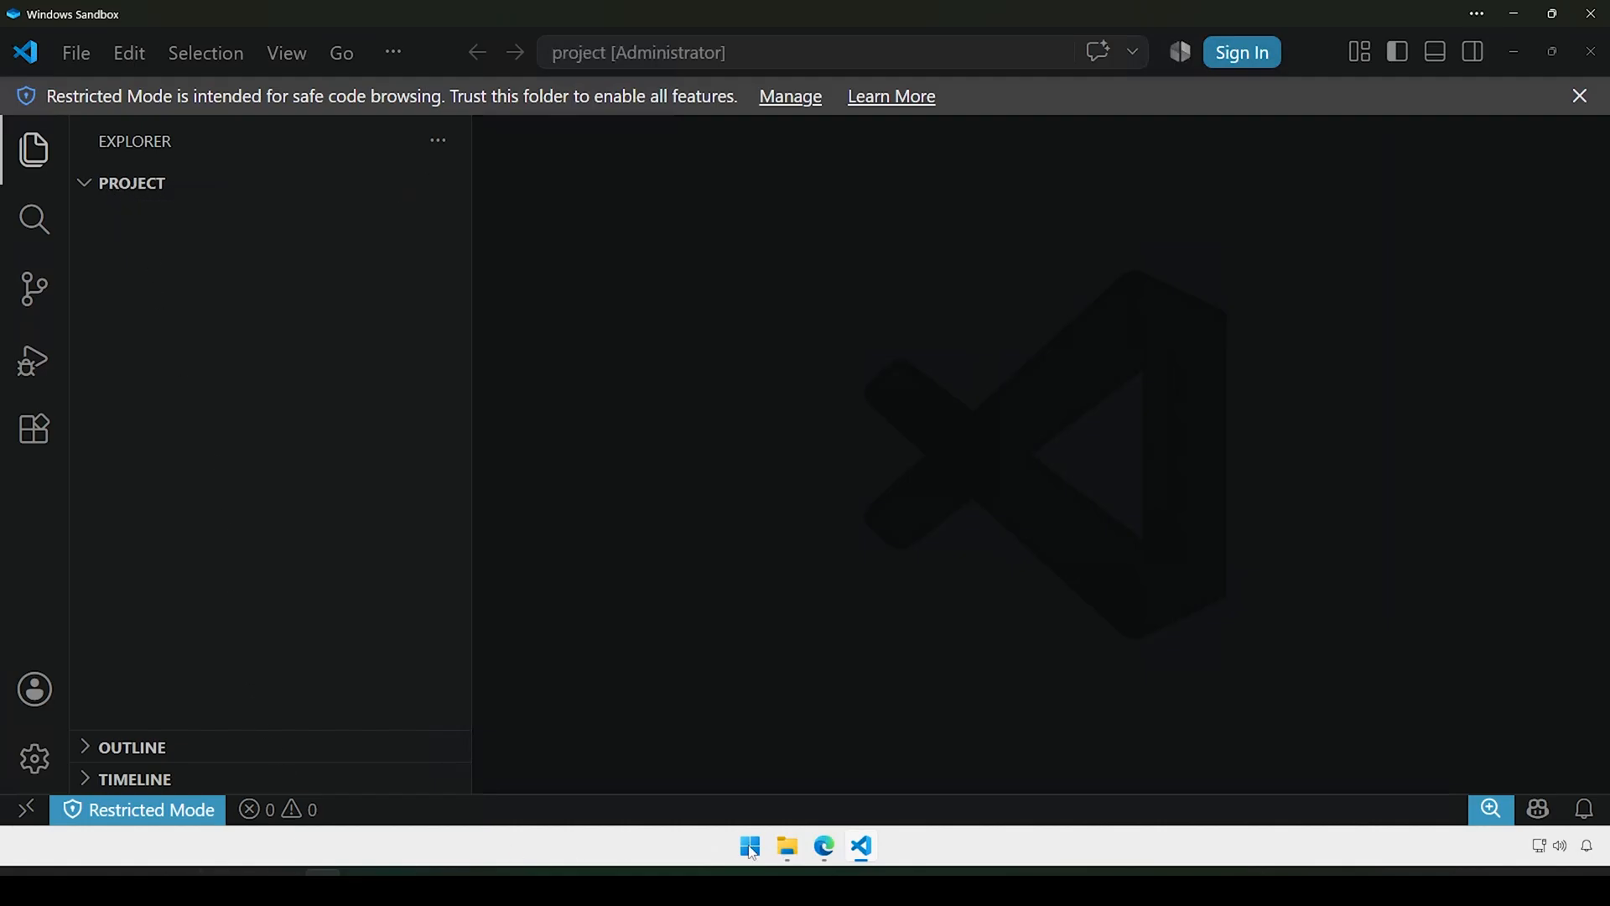
Step: Create a new empty file named main.go in the project folder
left_click(788, 847)
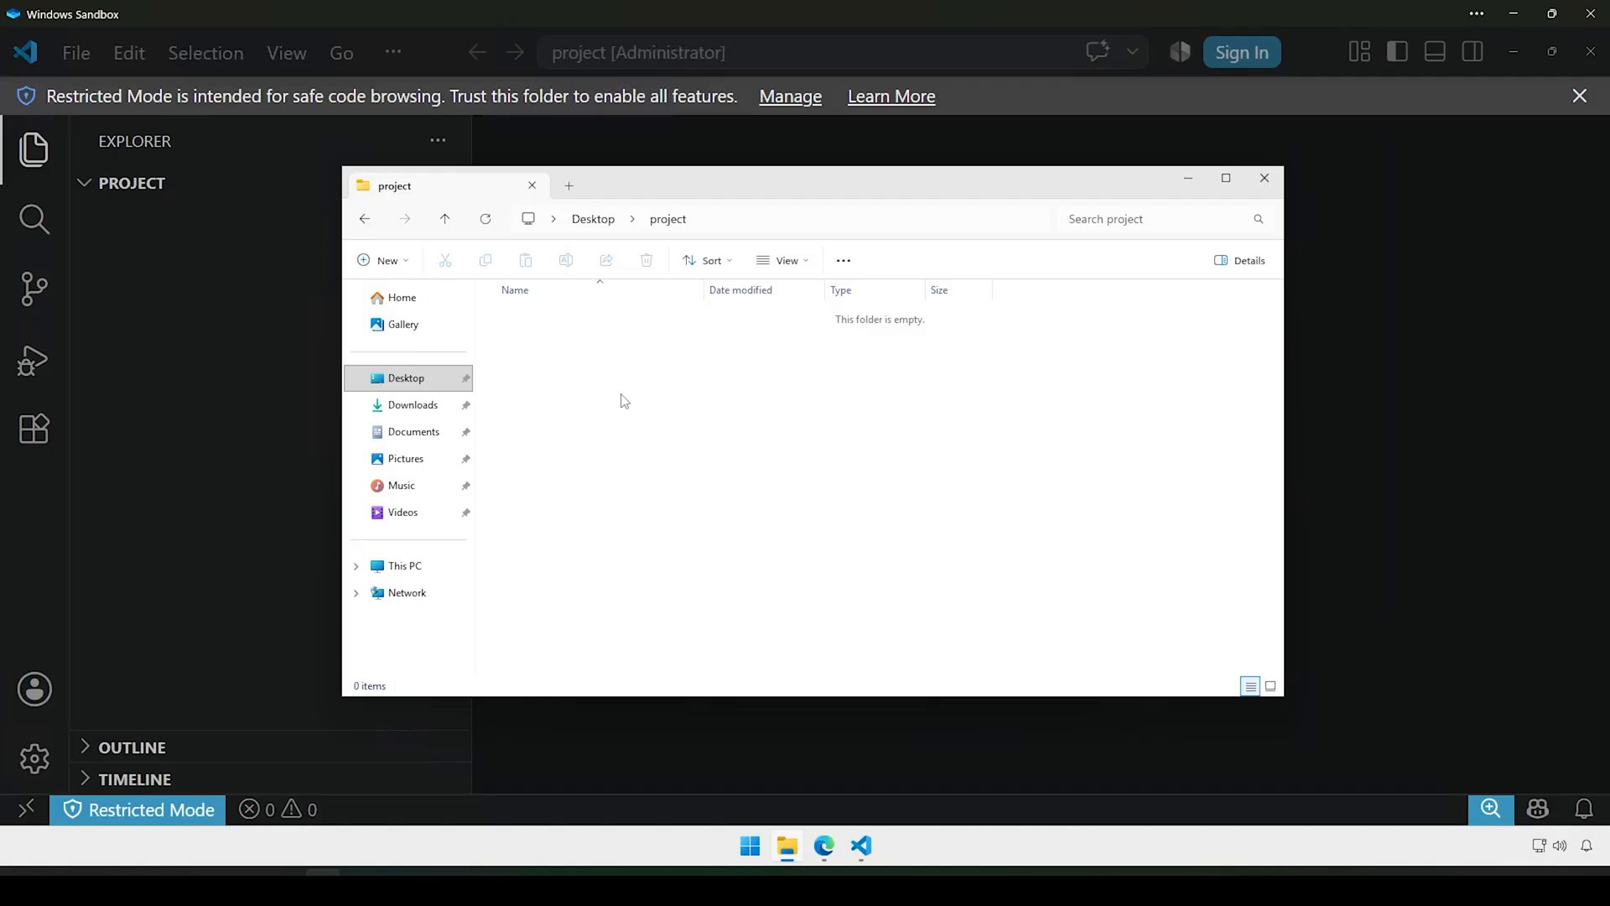
left_click(191, 390)
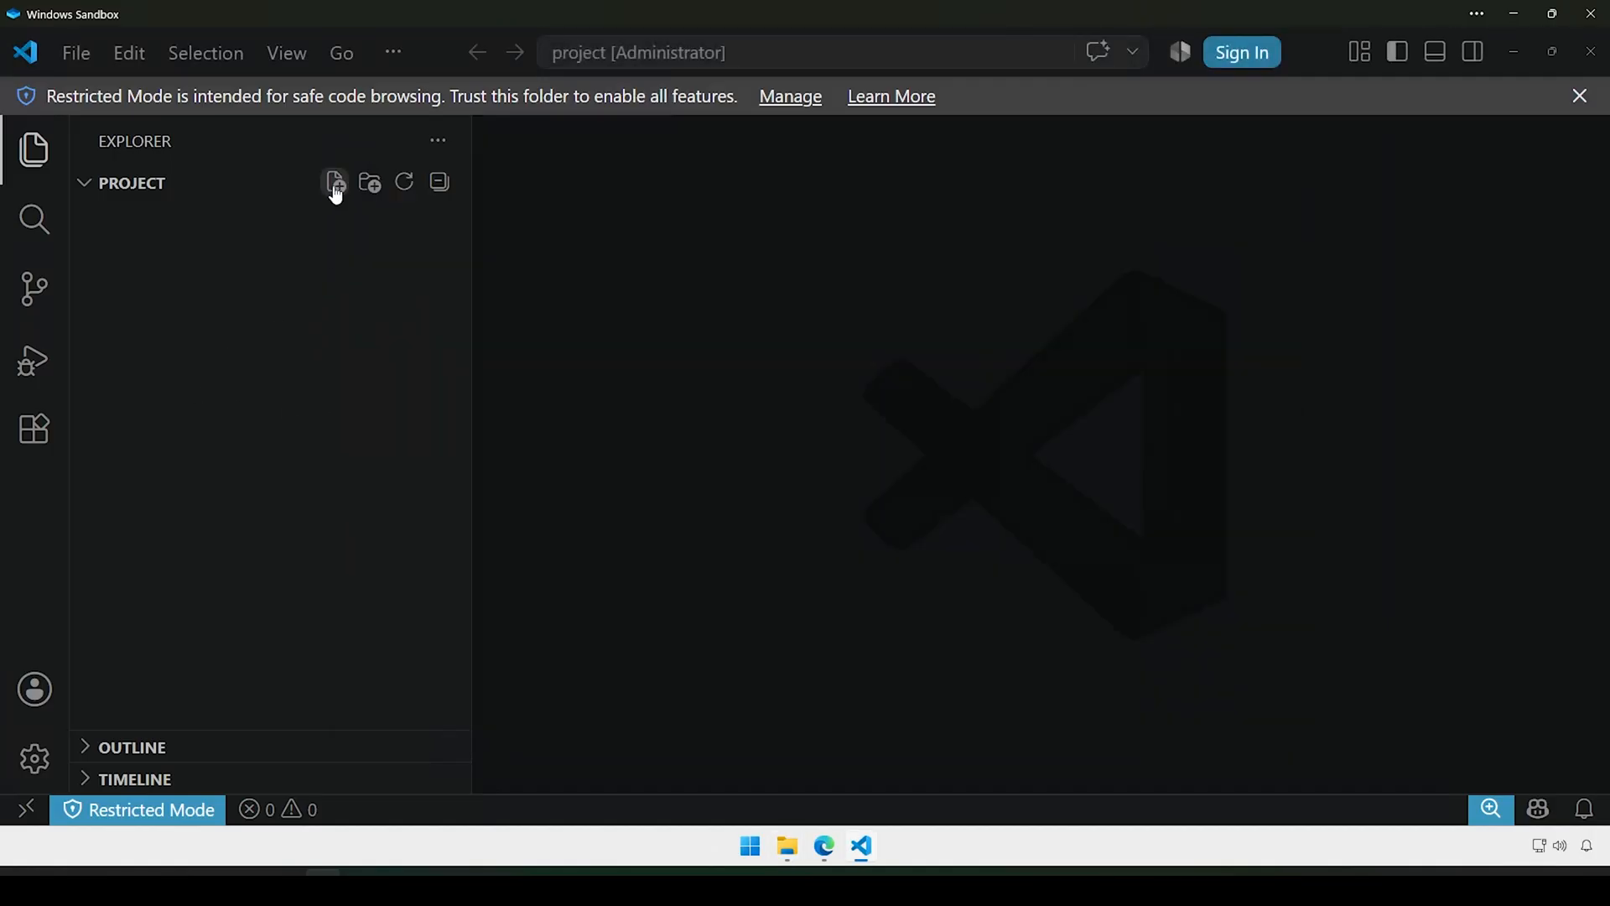
left_click(336, 182)
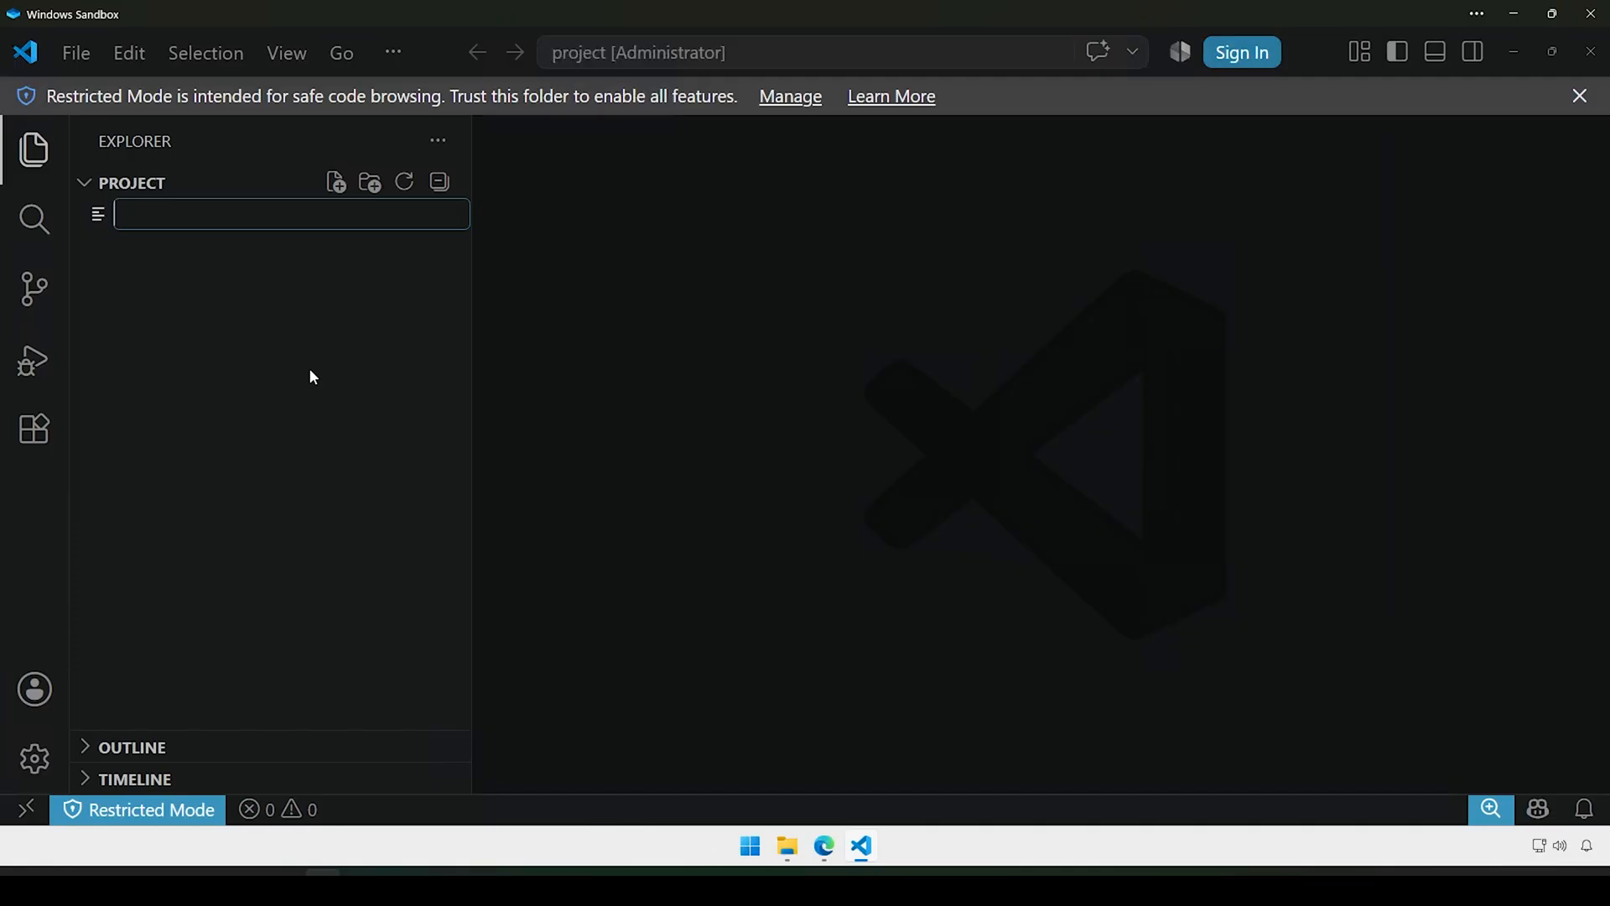
type("main.go")
key("Return")
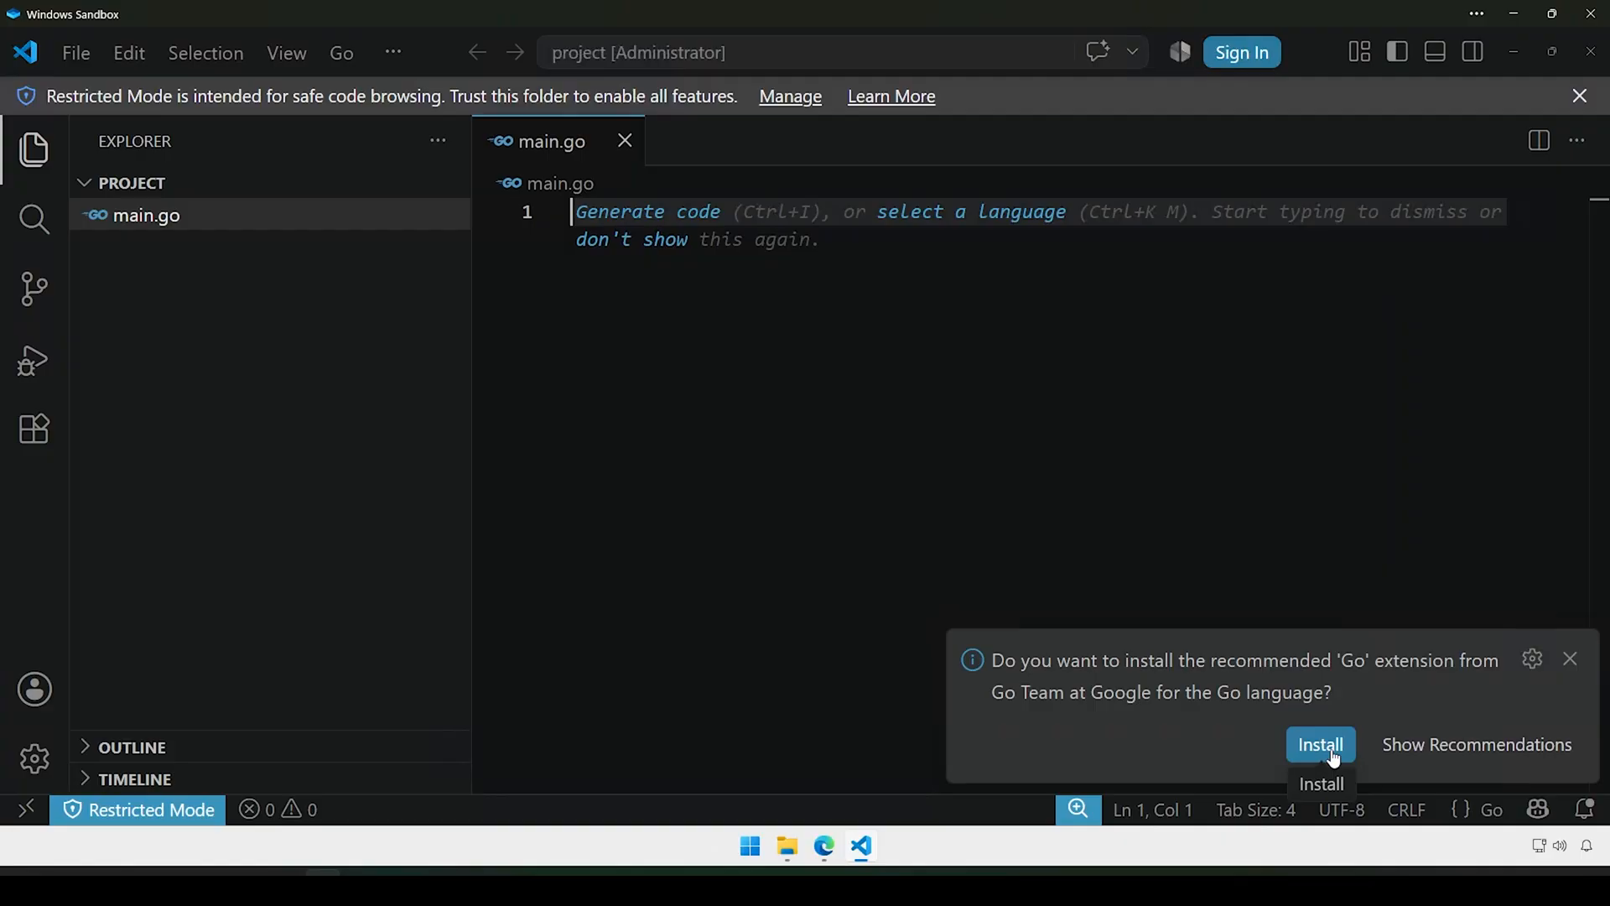
Step: Dismiss the Go extension recommendation and check main.go exists in File Explorer
left_click(1569, 659)
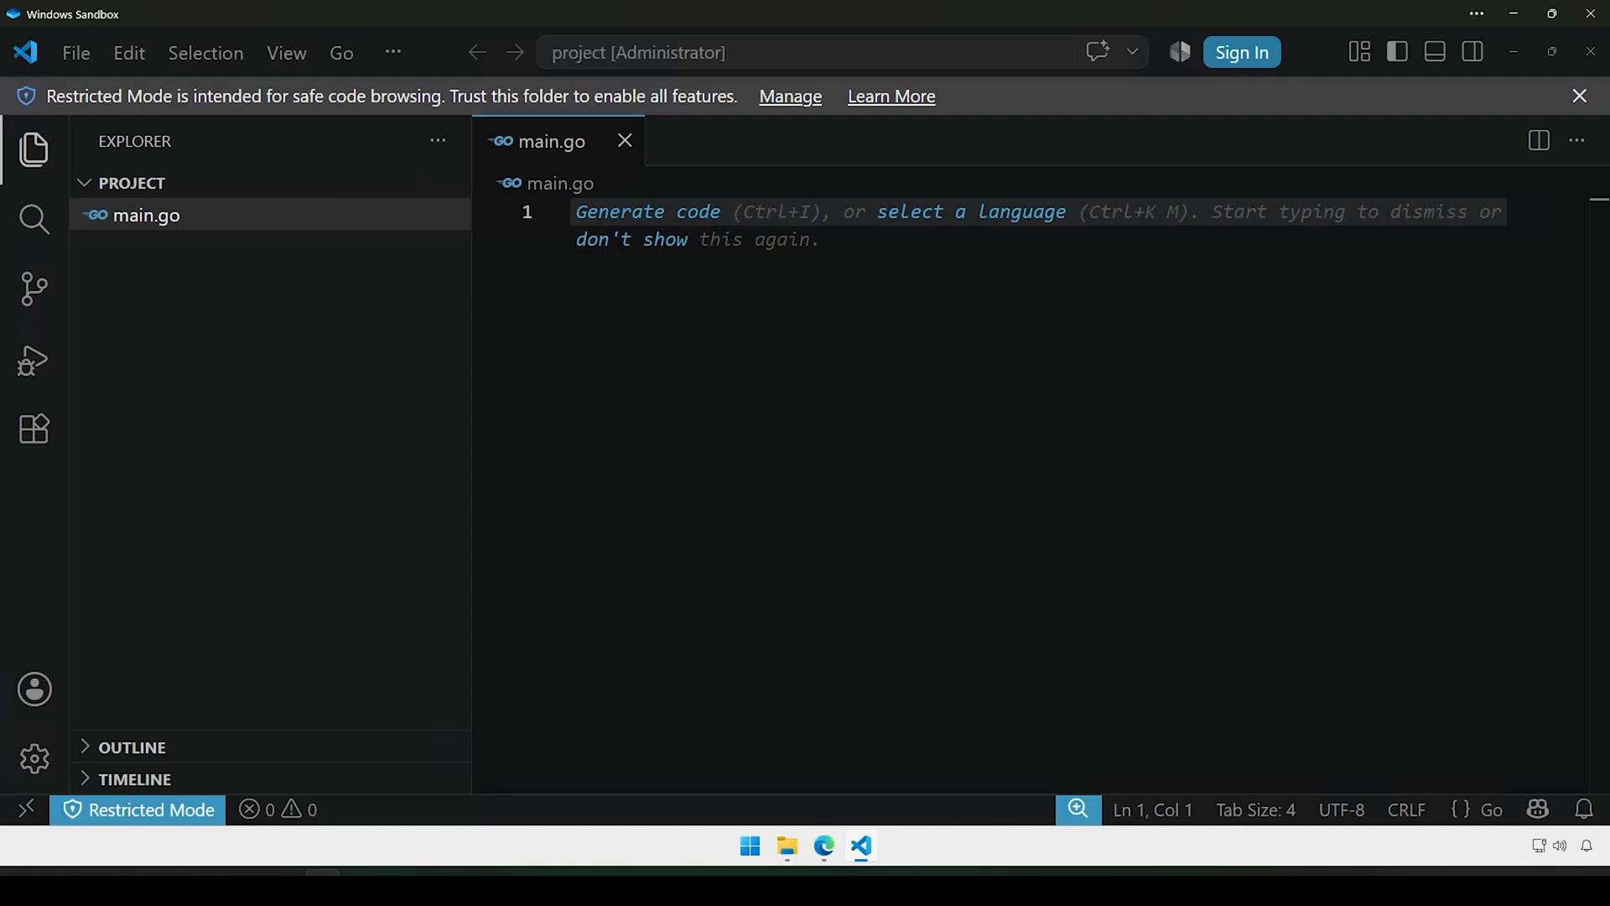
left_click(788, 847)
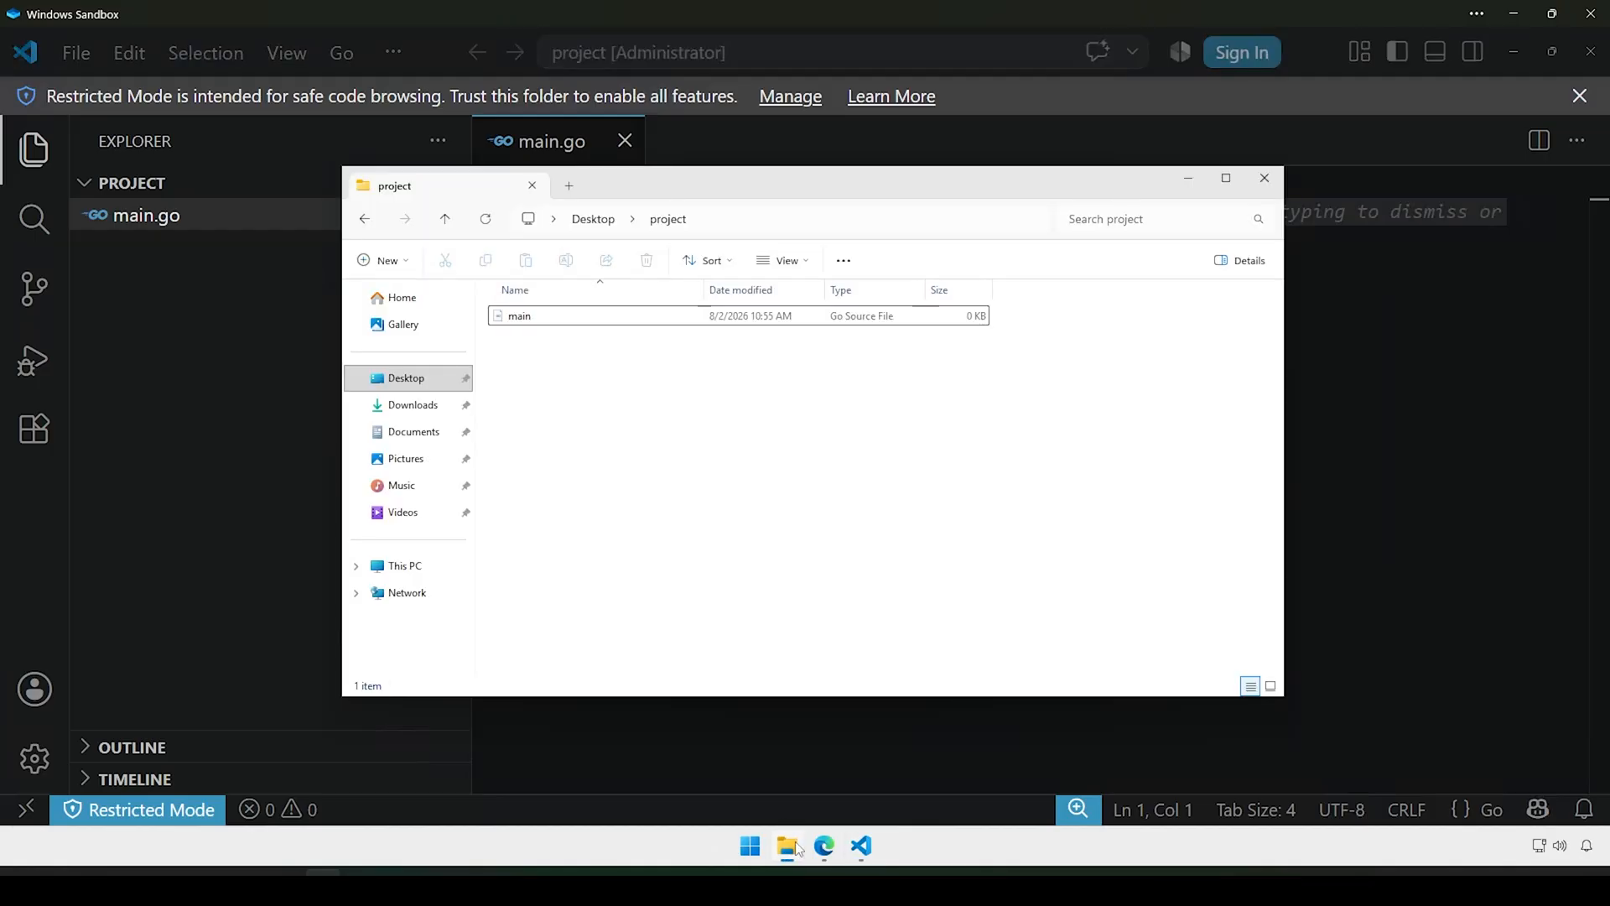
left_click(524, 323)
left_click(254, 339)
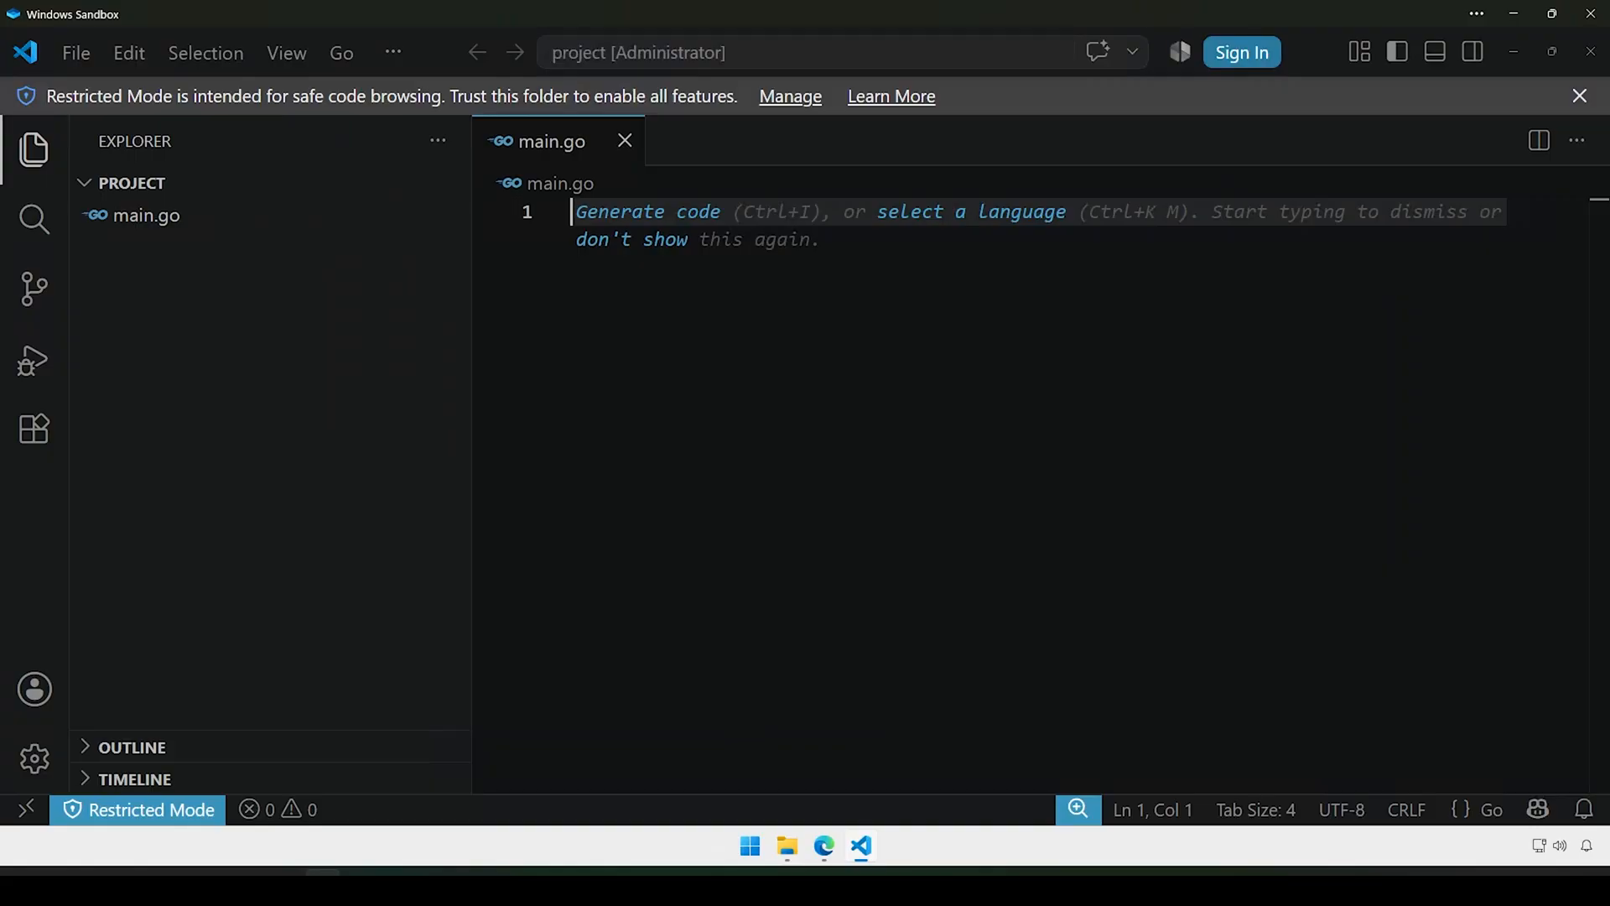
Step: Write 'package main' followed by blank lines in main.go and save it
type("p")
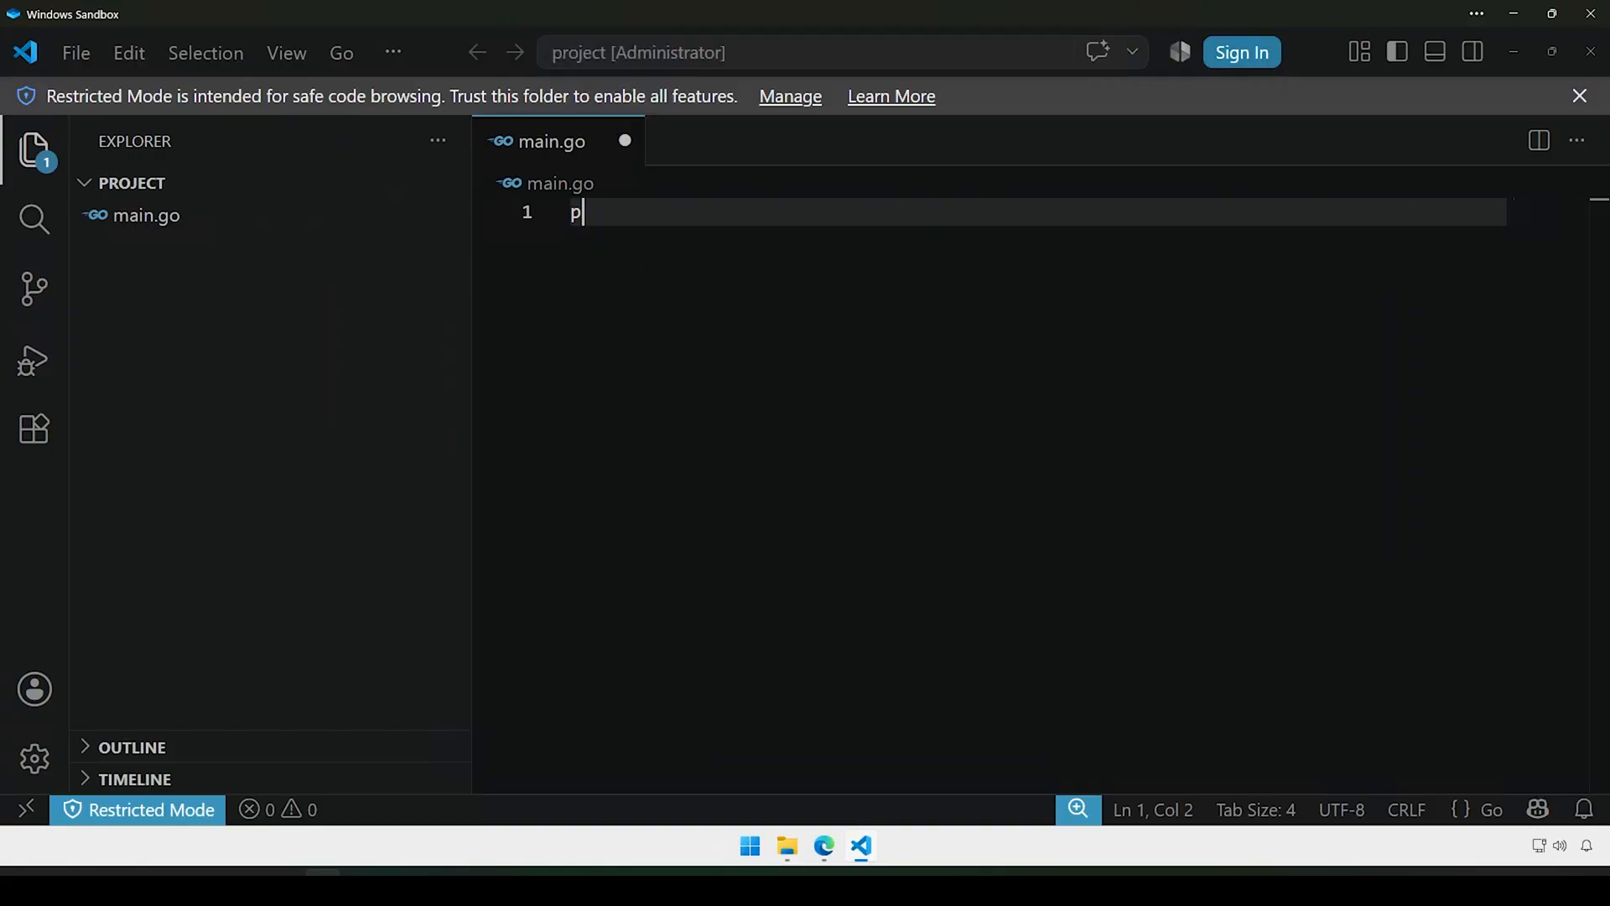
type("ackage main")
key("Return")
key("Return")
key("ctrl+s")
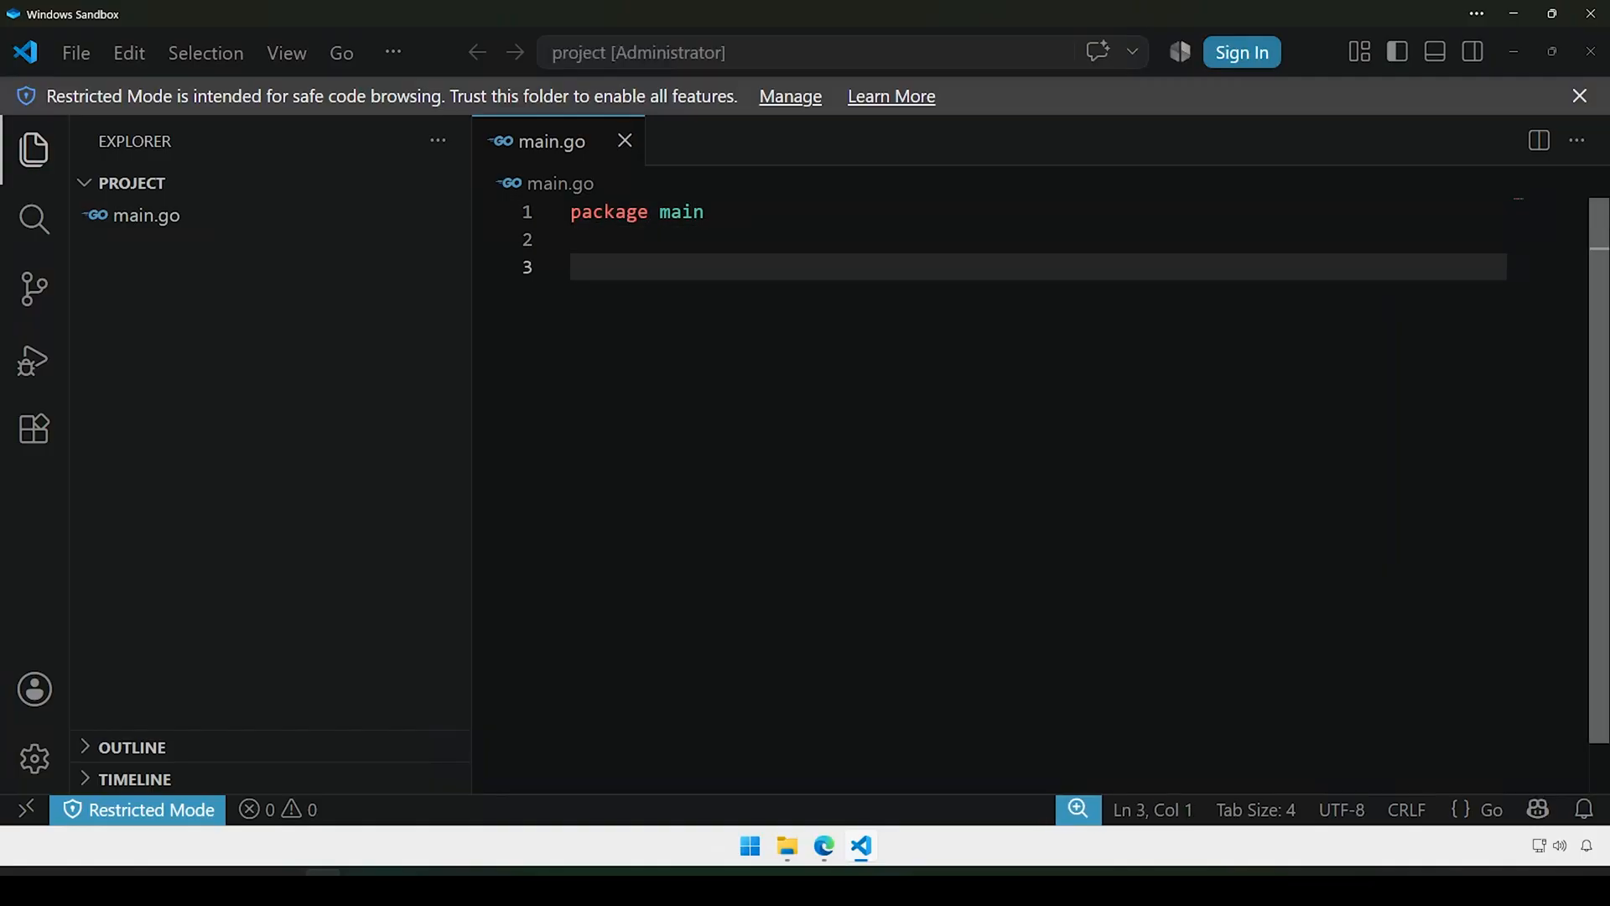
Step: Check main.go's new size in File Explorer, then dismiss the Restricted Mode banner
left_click(789, 853)
left_click(522, 317)
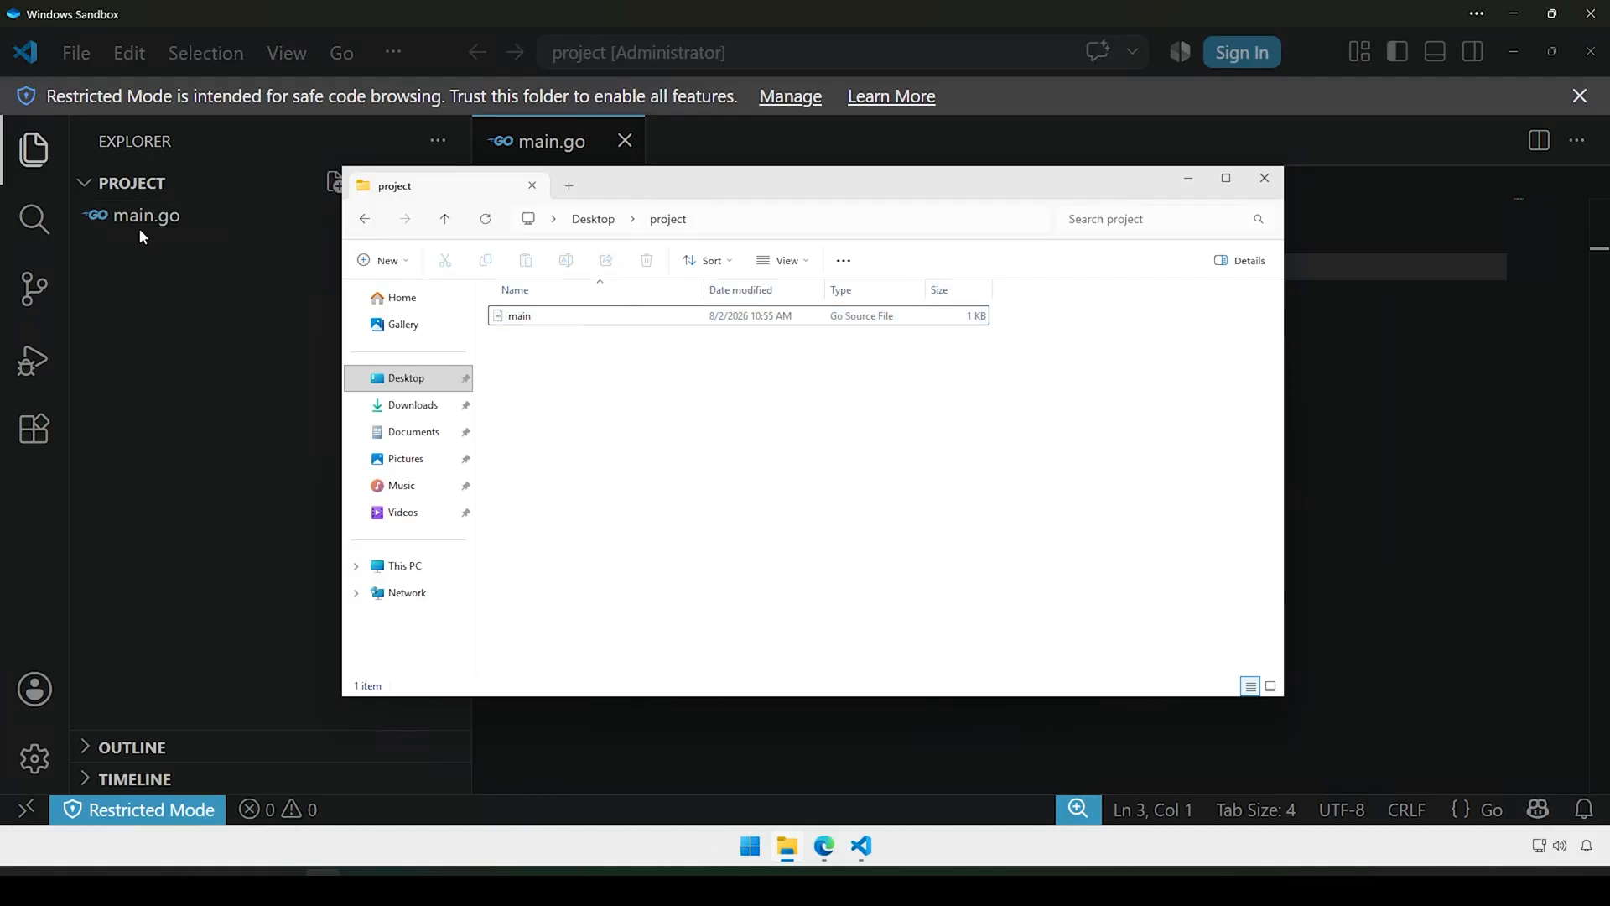
left_click(270, 394)
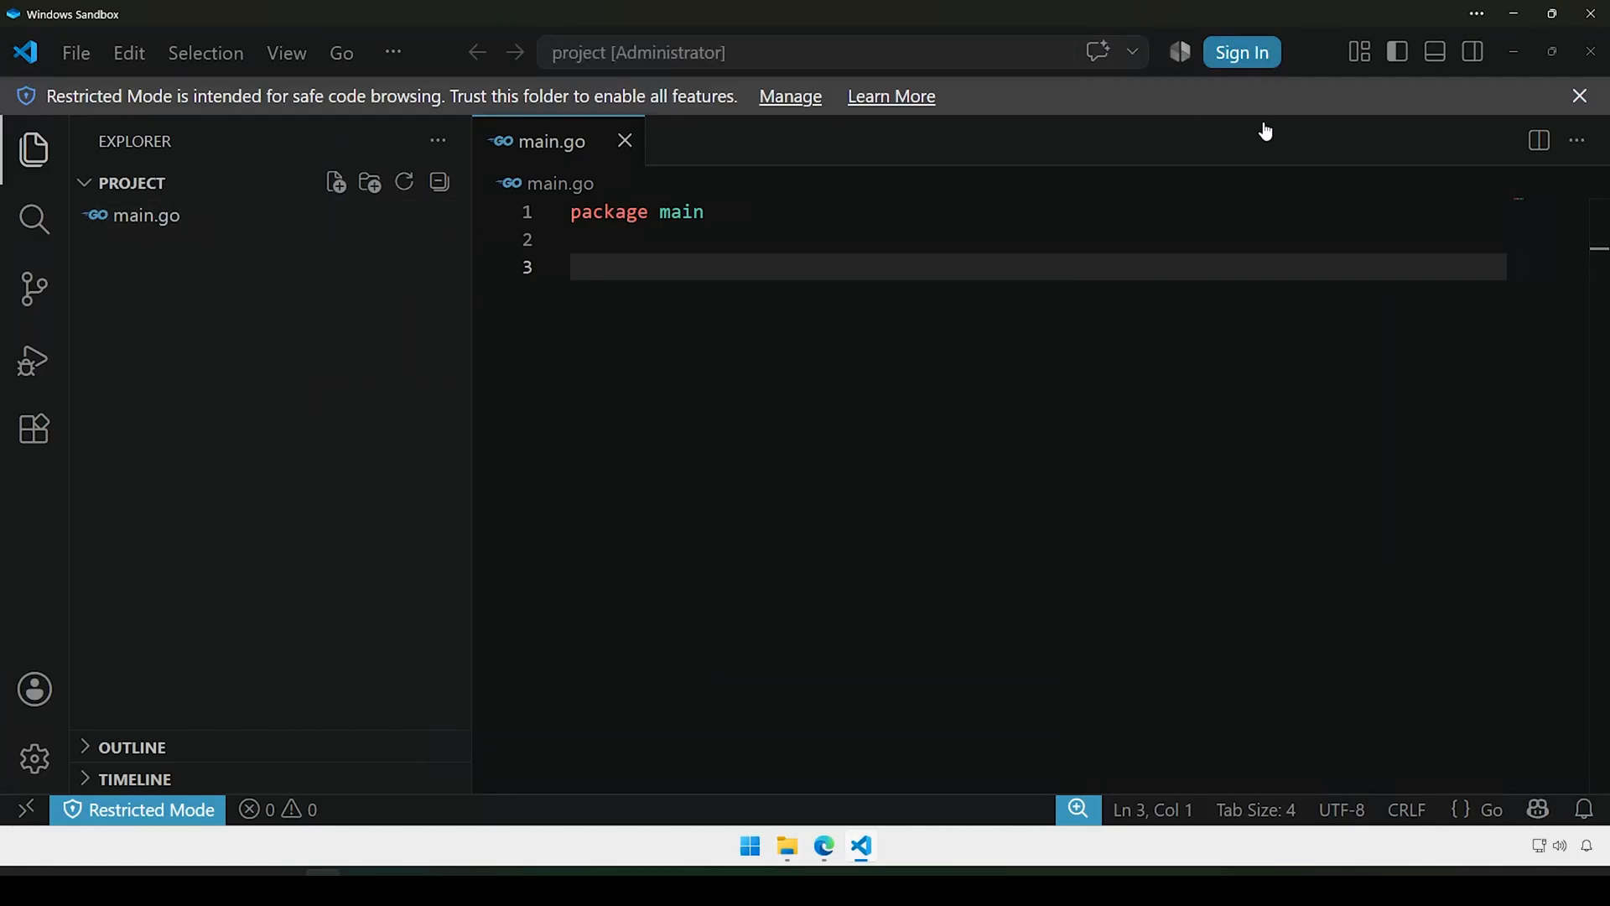
left_click(1579, 95)
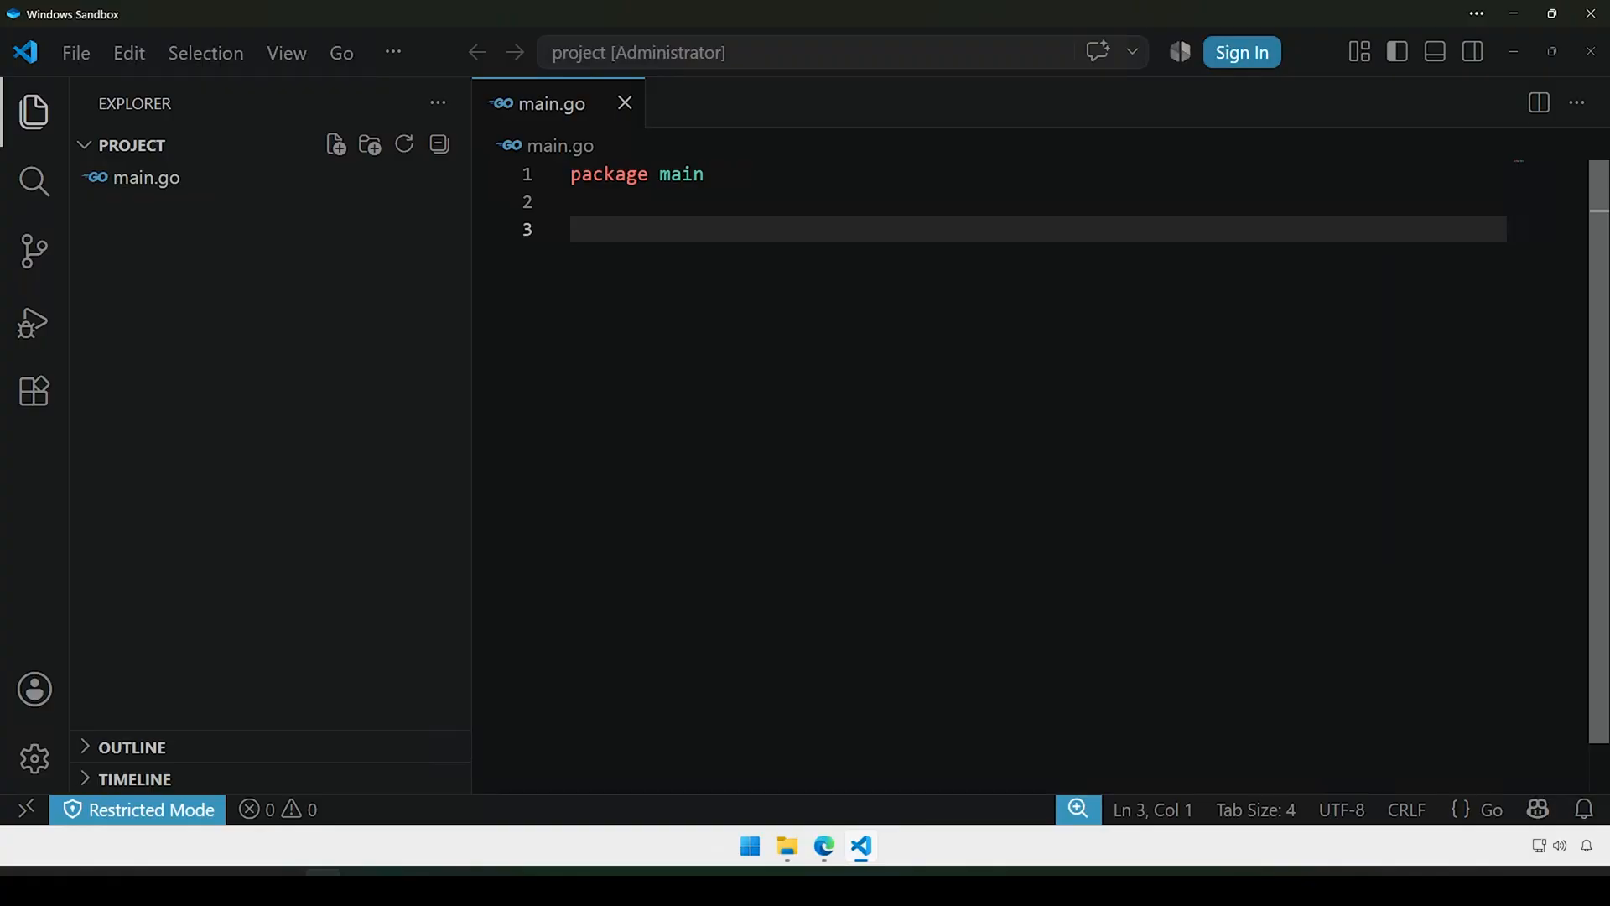
Step: Search extensions for 'go' and open the Go Team at Google extension's details, widening the page
left_click(36, 399)
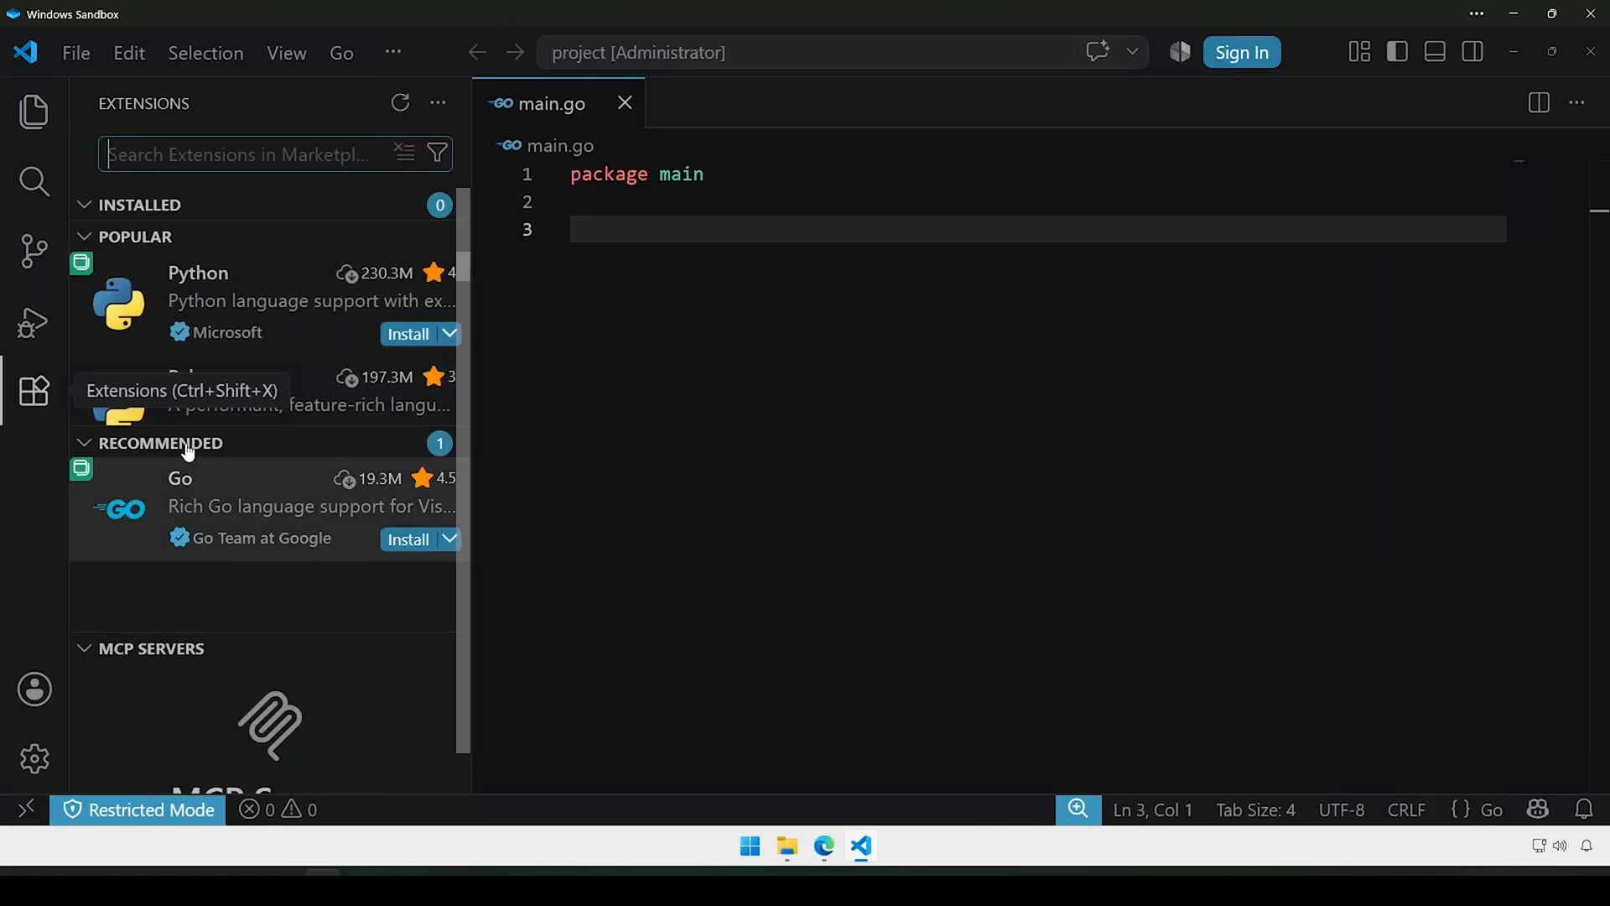
mouse_move(179, 289)
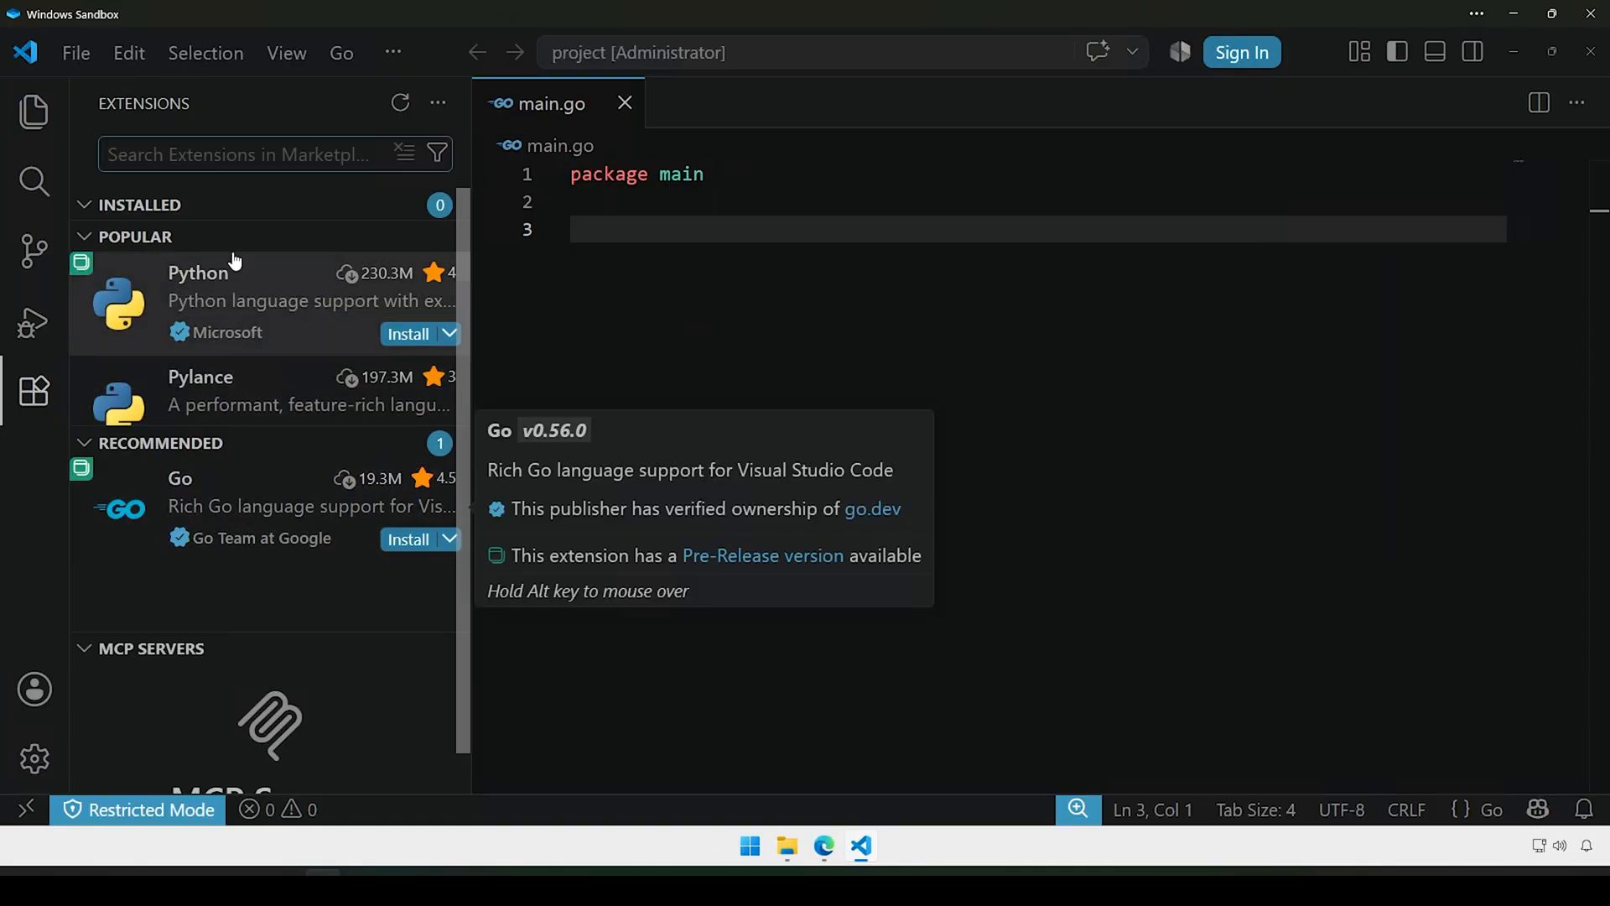
mouse_move(197, 529)
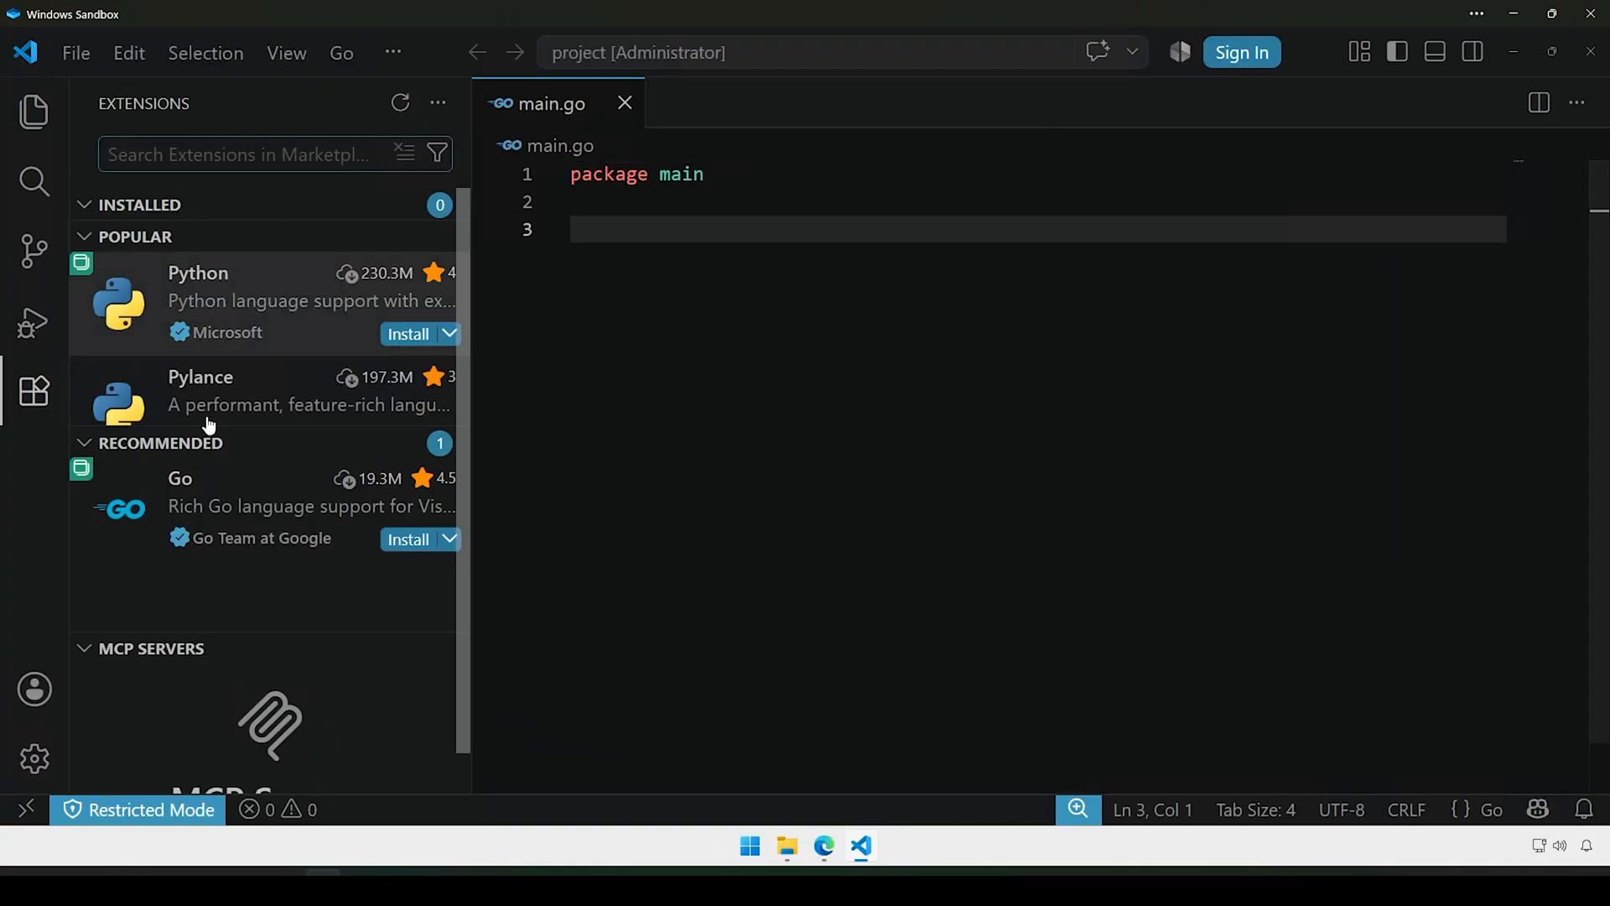
type("go")
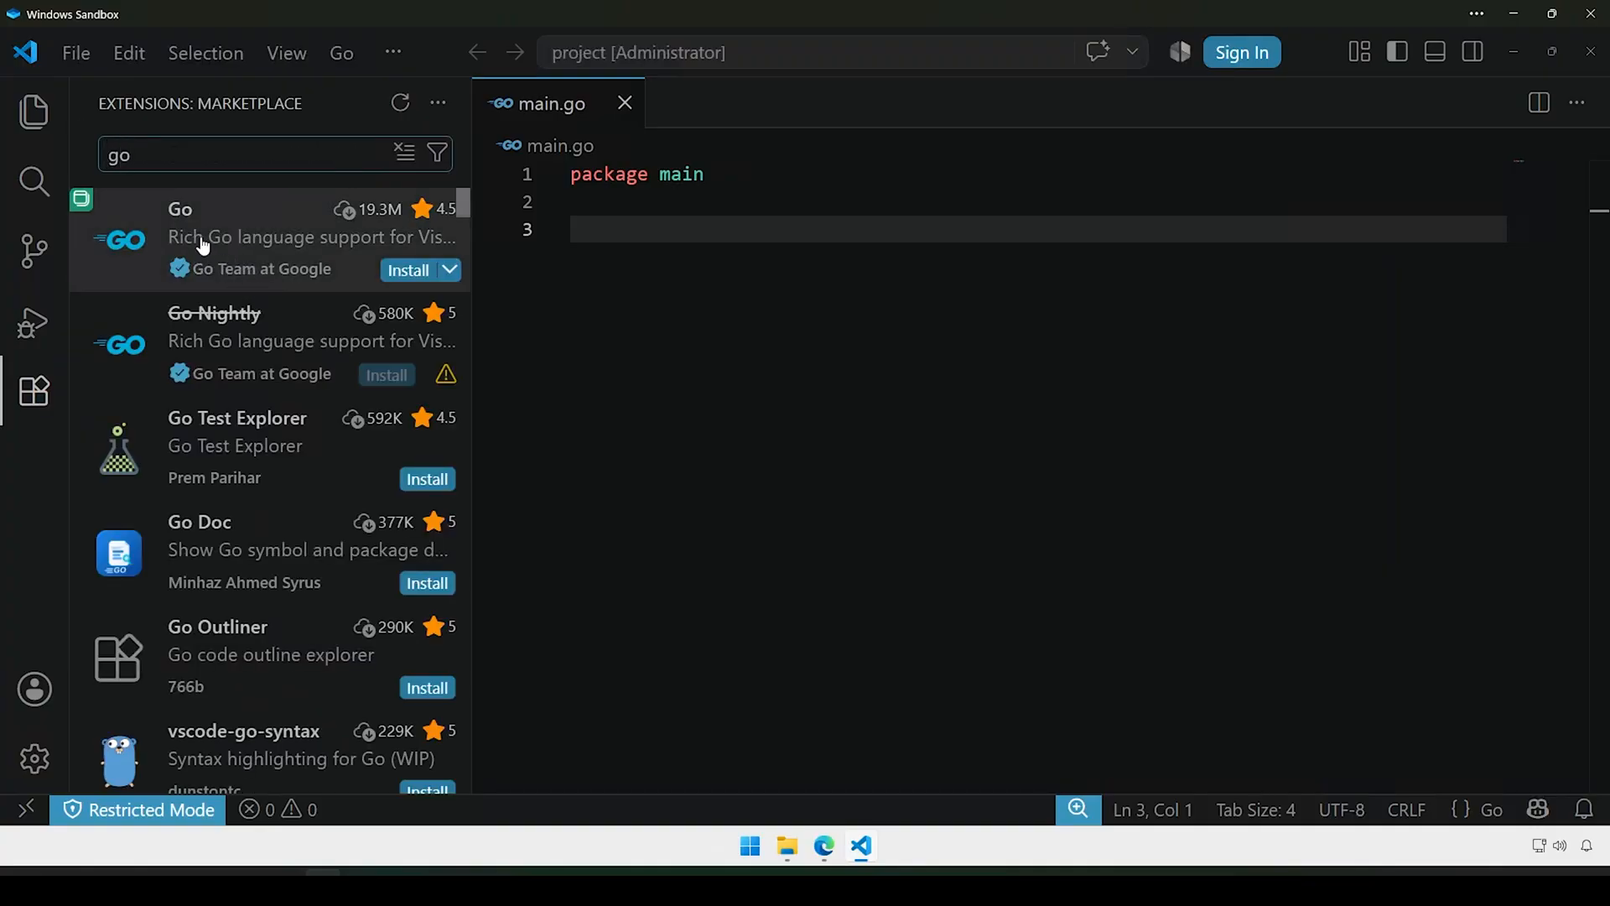
left_click(204, 244)
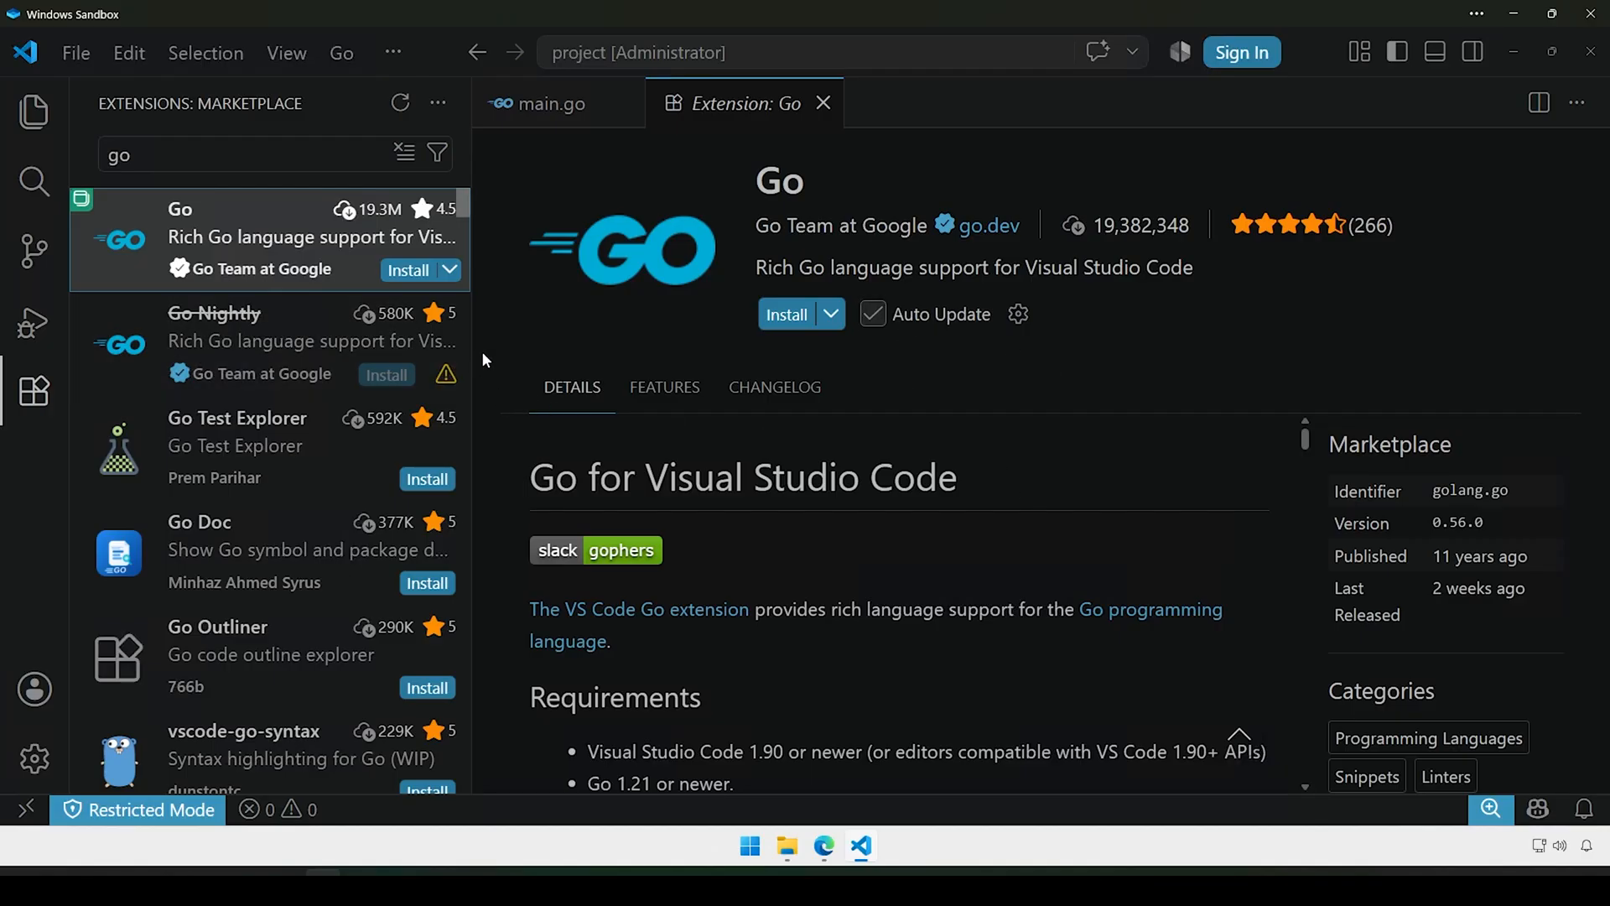
left_click_drag(472, 349, 361, 348)
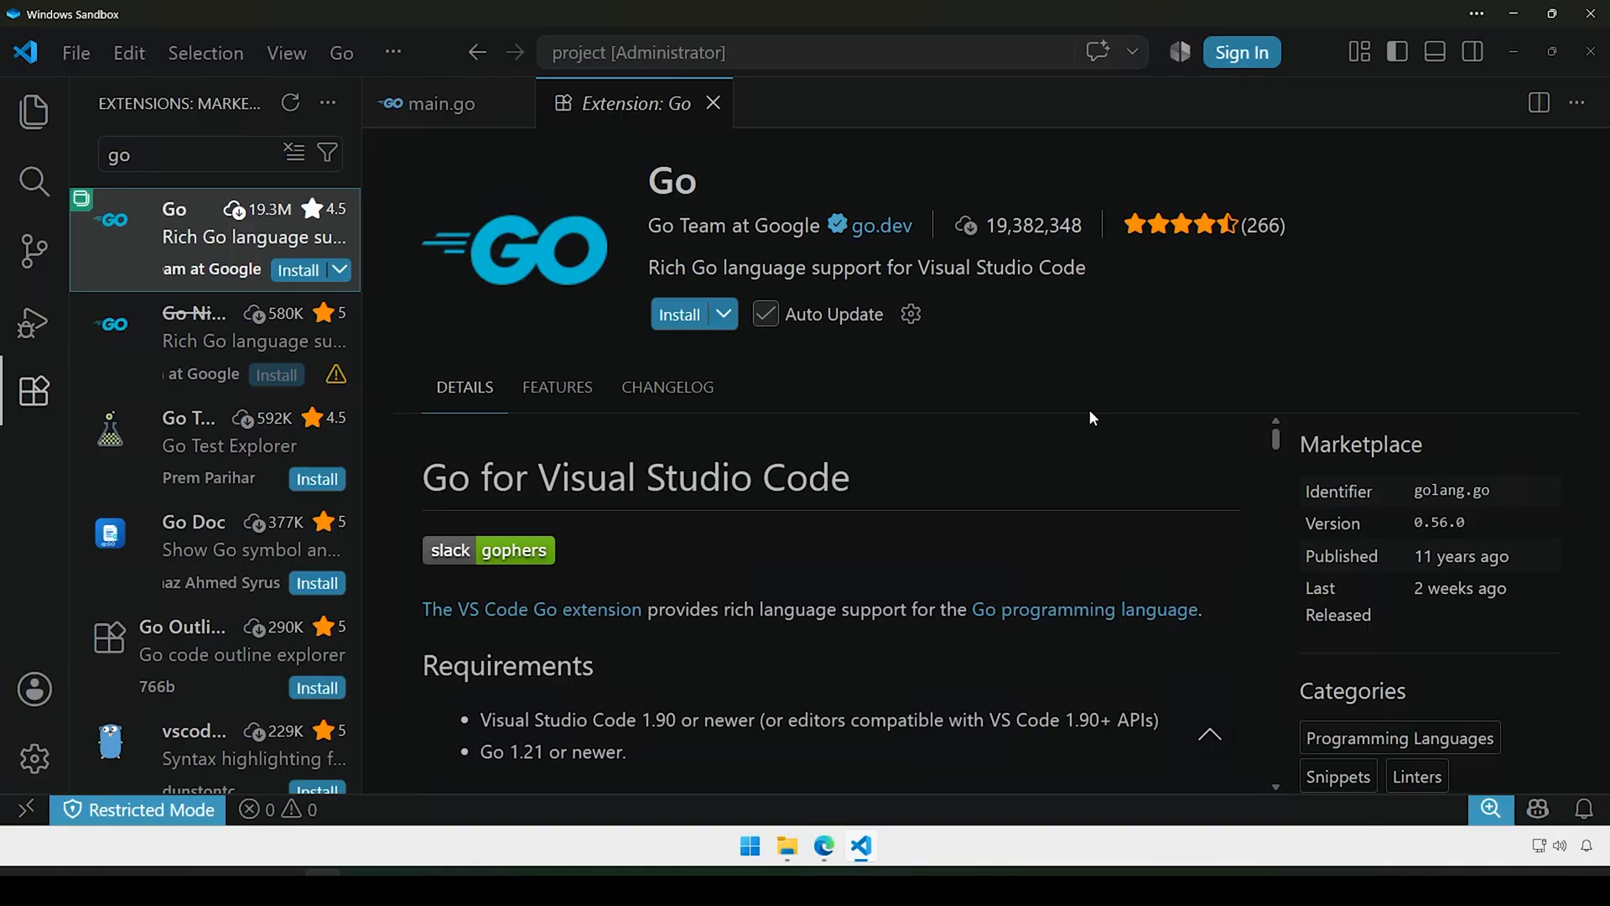
Step: Install the Go extension v0.56.0, trusting the Go Team at Google publisher and the workspace
left_click(721, 314)
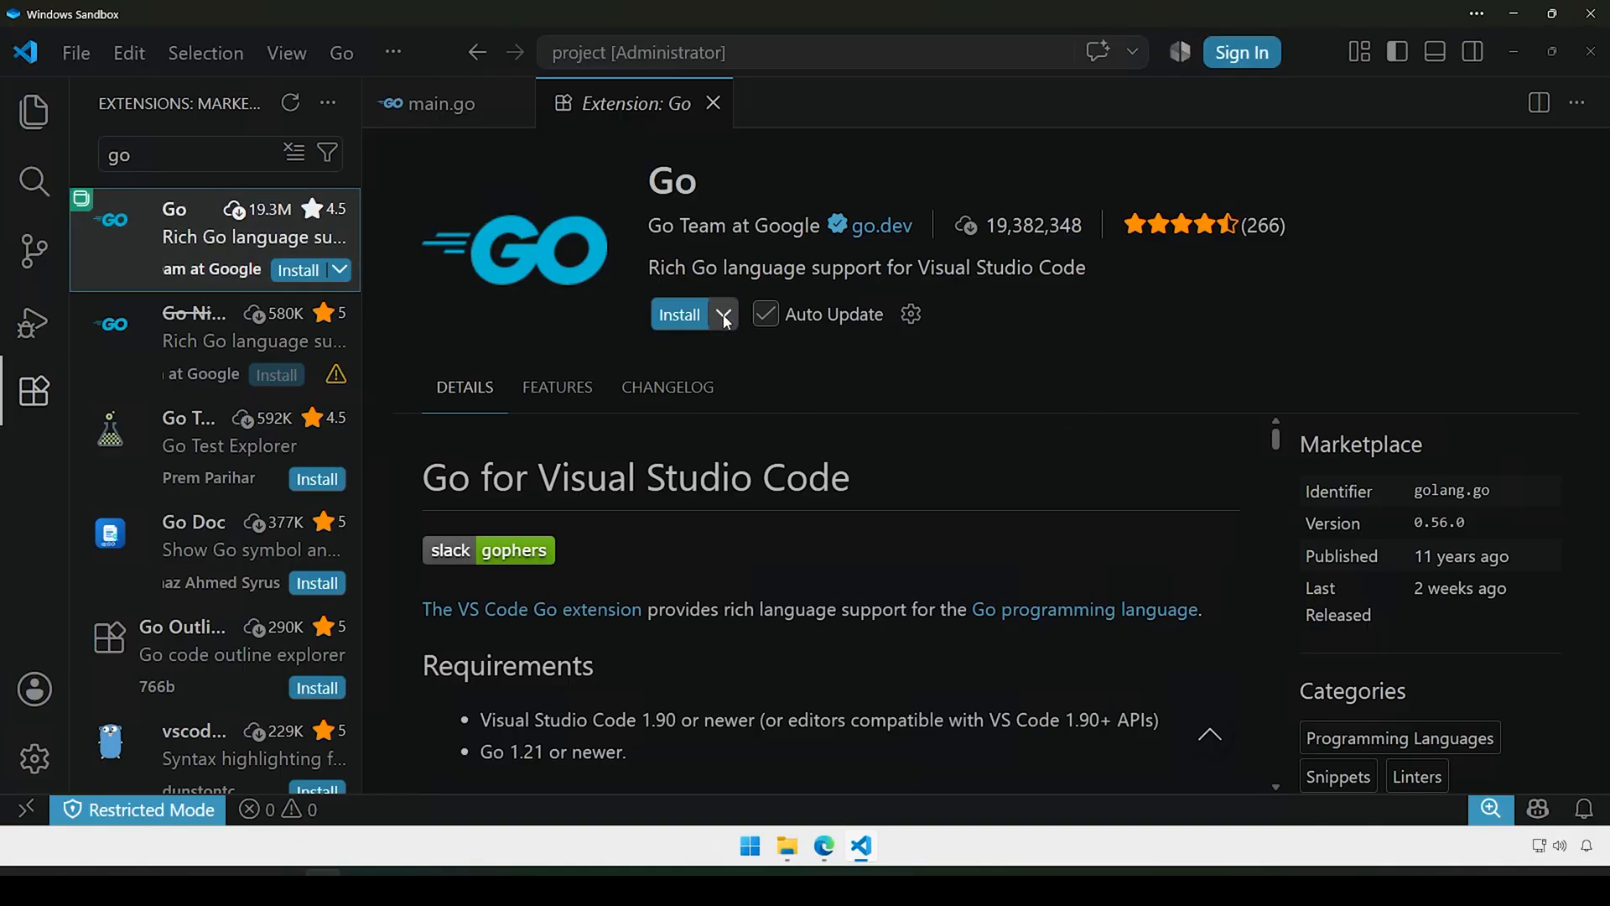
left_click(1144, 345)
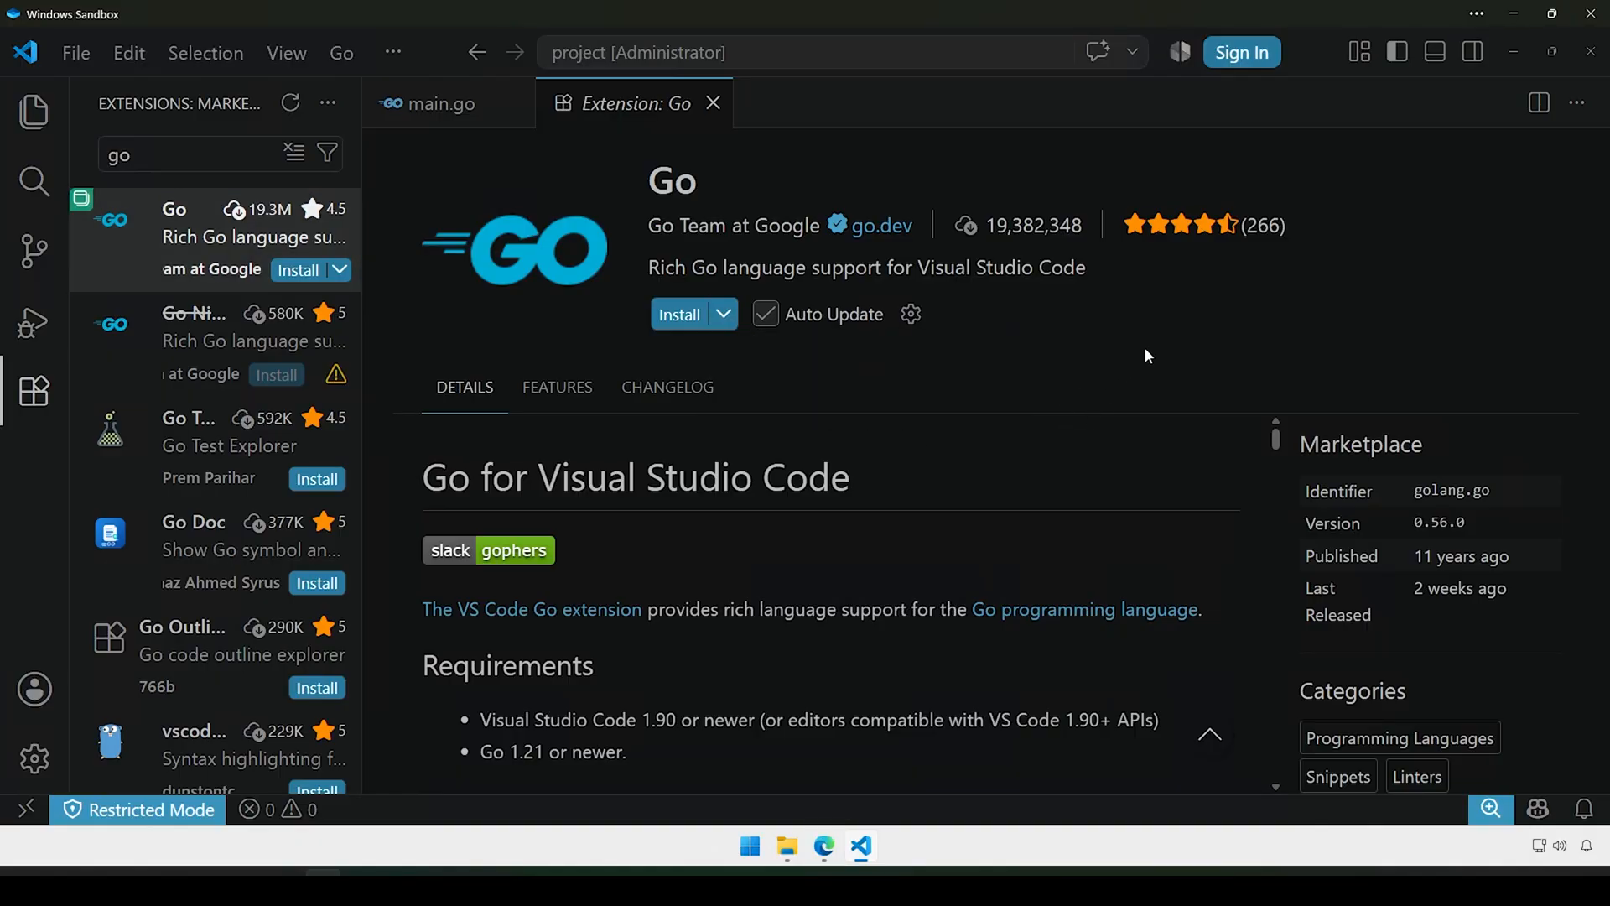
left_click(681, 316)
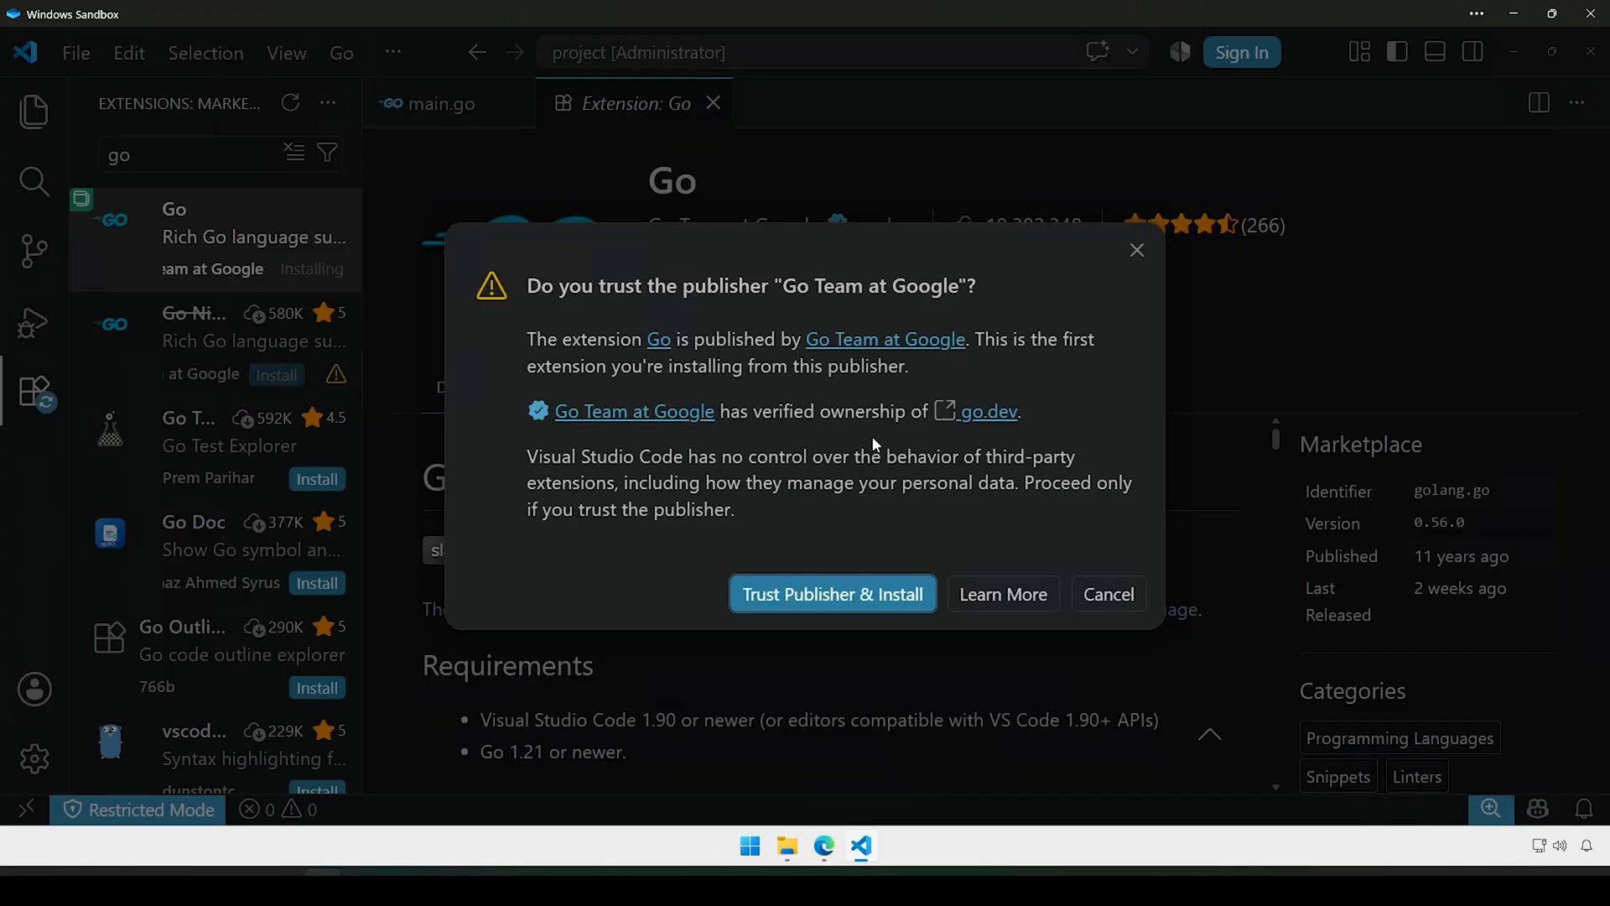
left_click(829, 595)
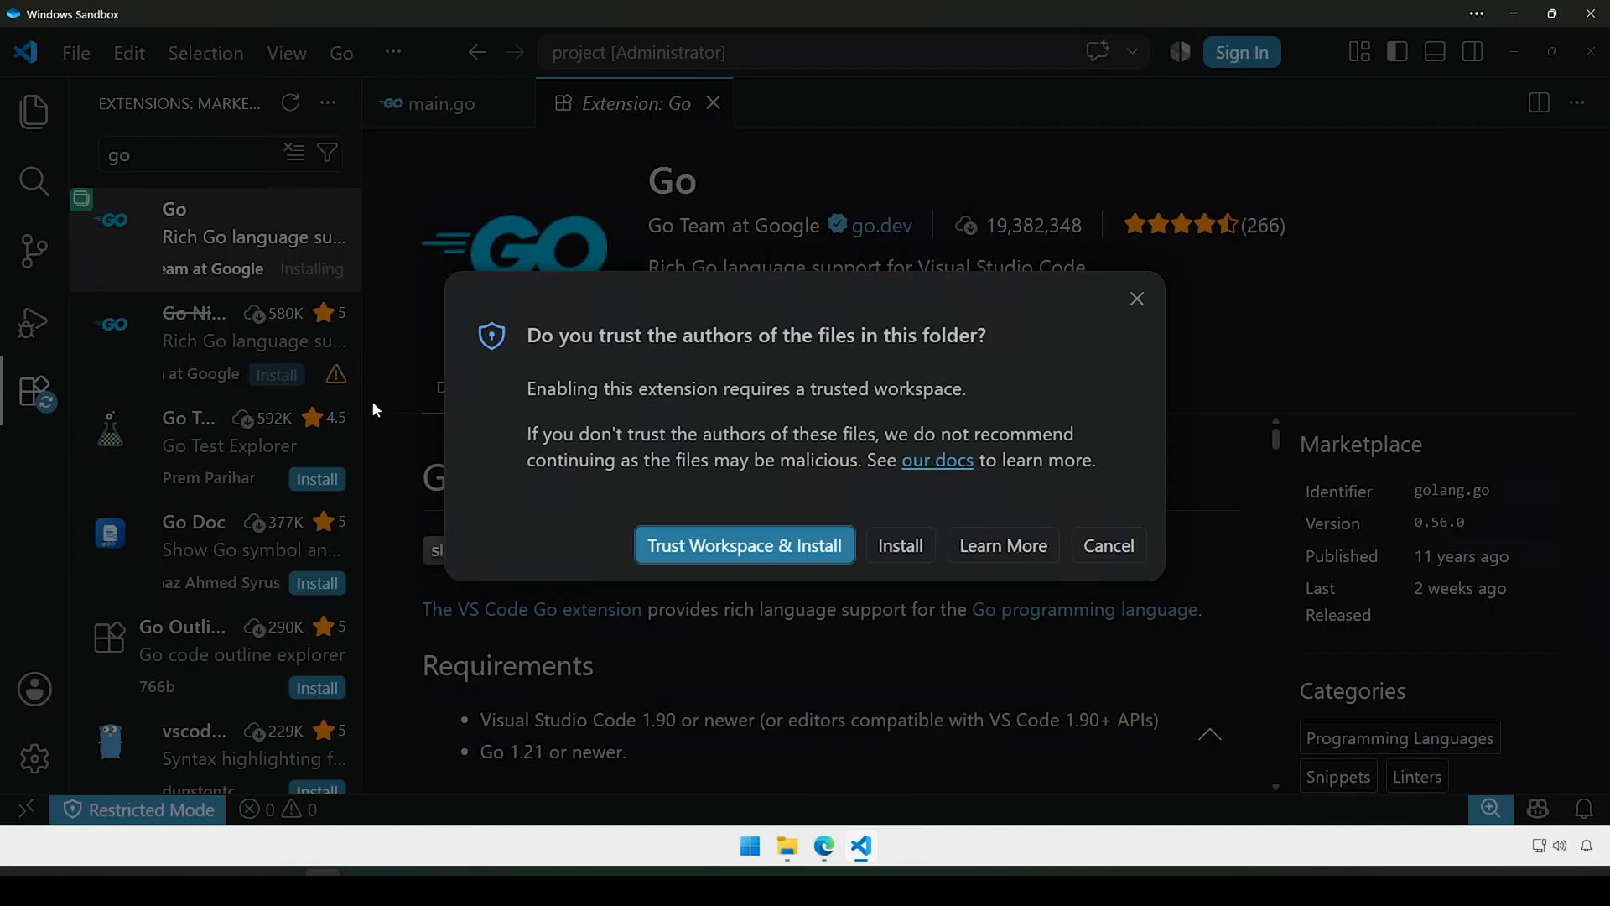
left_click(767, 550)
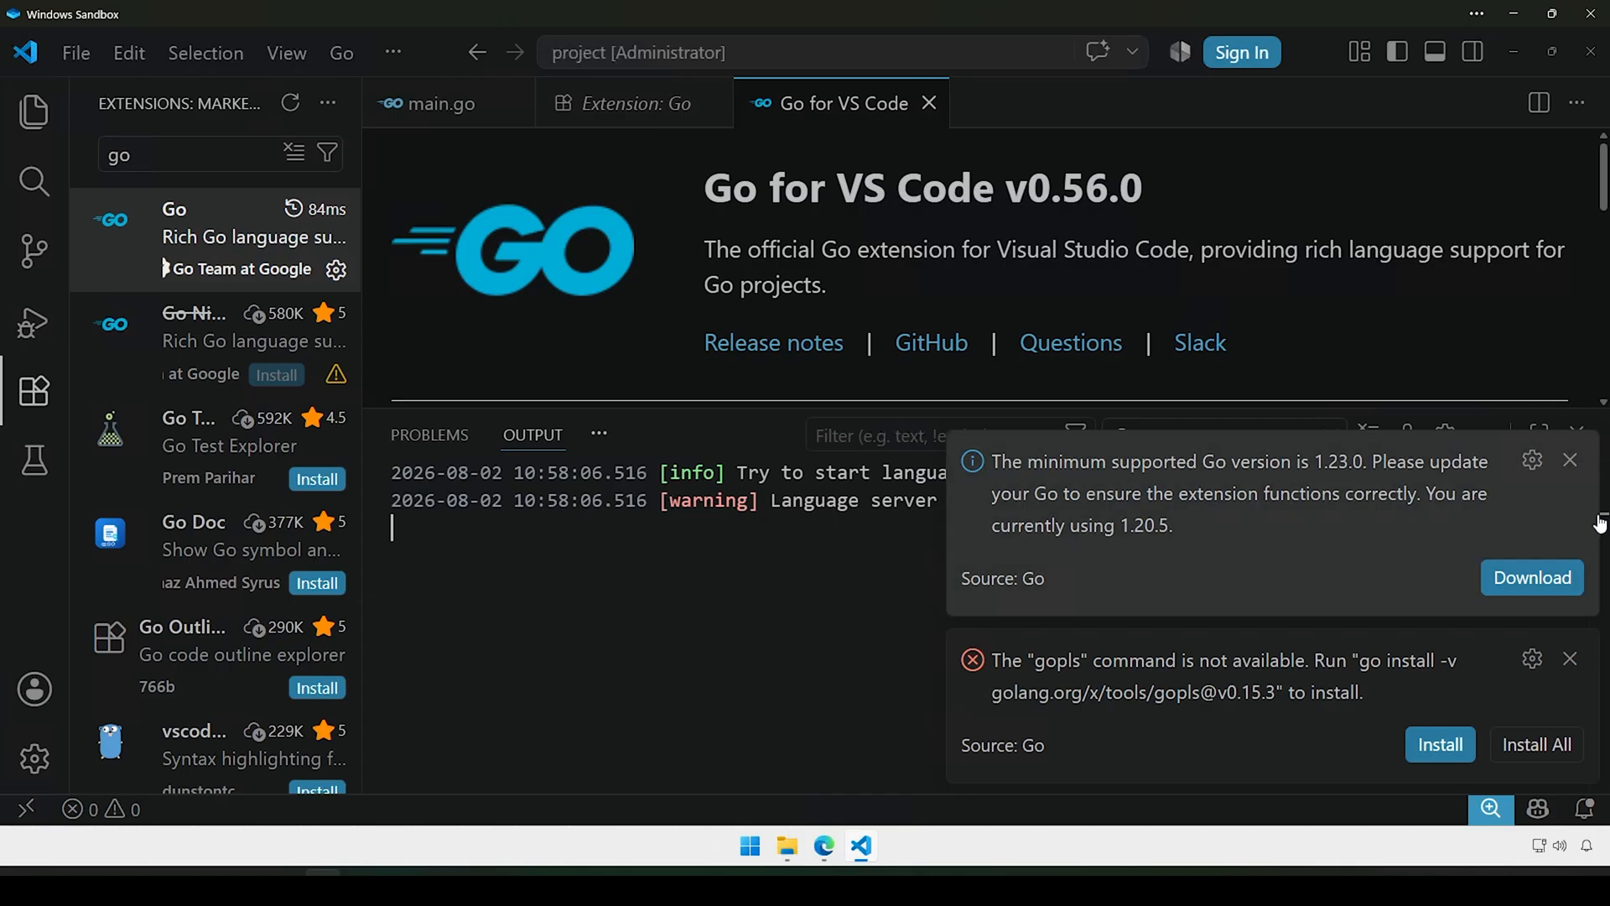
Step: Dismiss the Go version and gopls warnings, close the welcome page, shrink Output, reopen Go's details
left_click(1570, 460)
left_click(1570, 659)
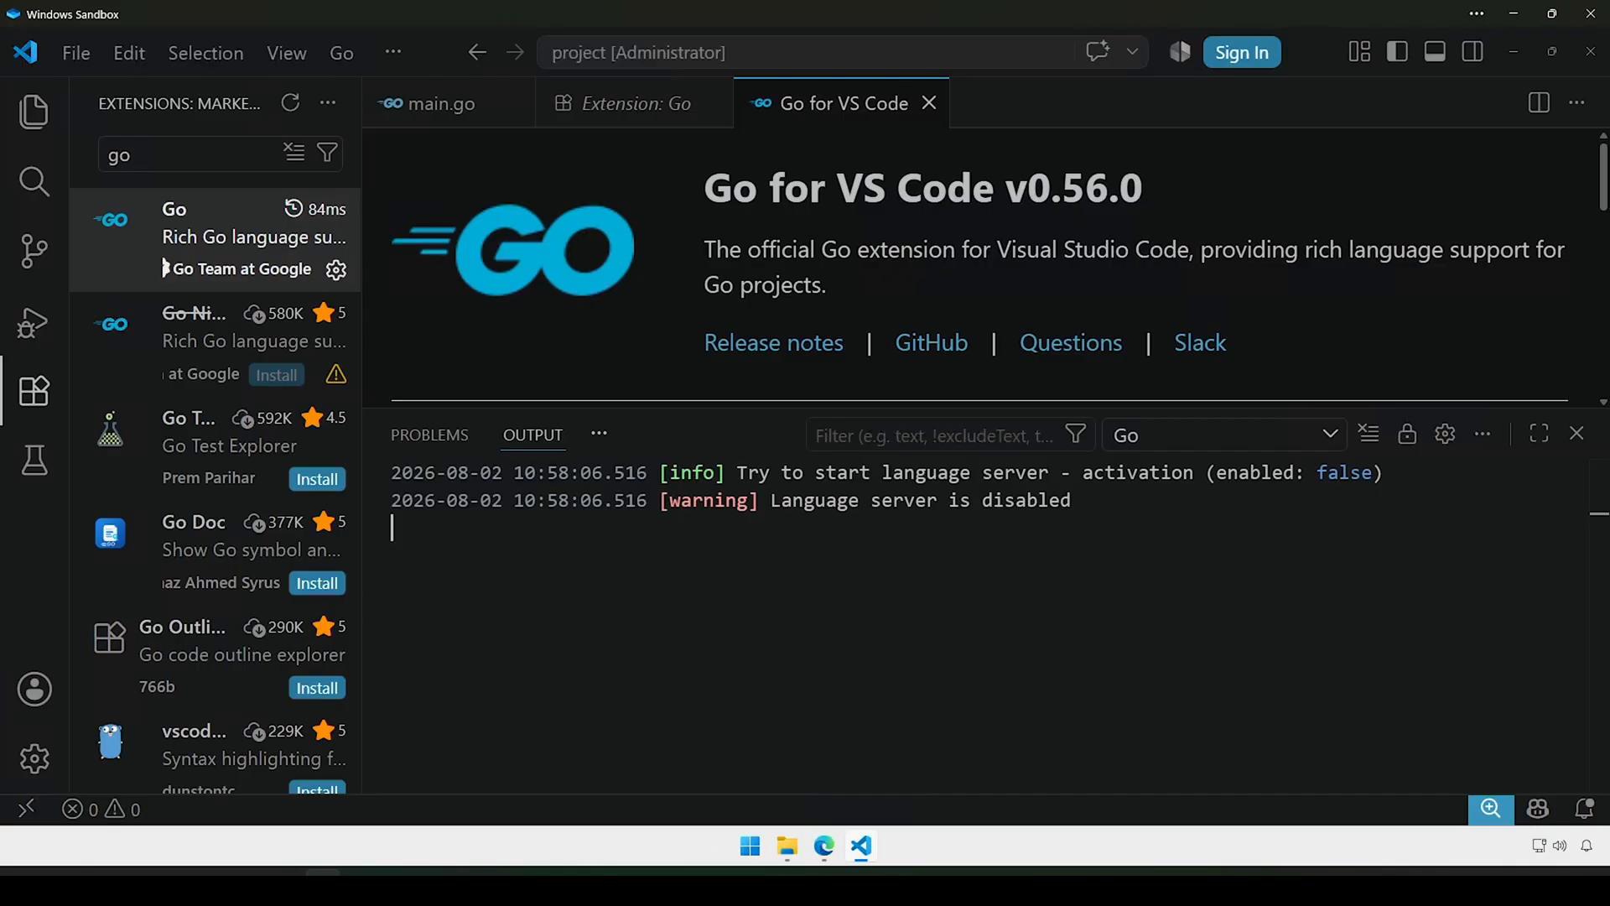
left_click(929, 102)
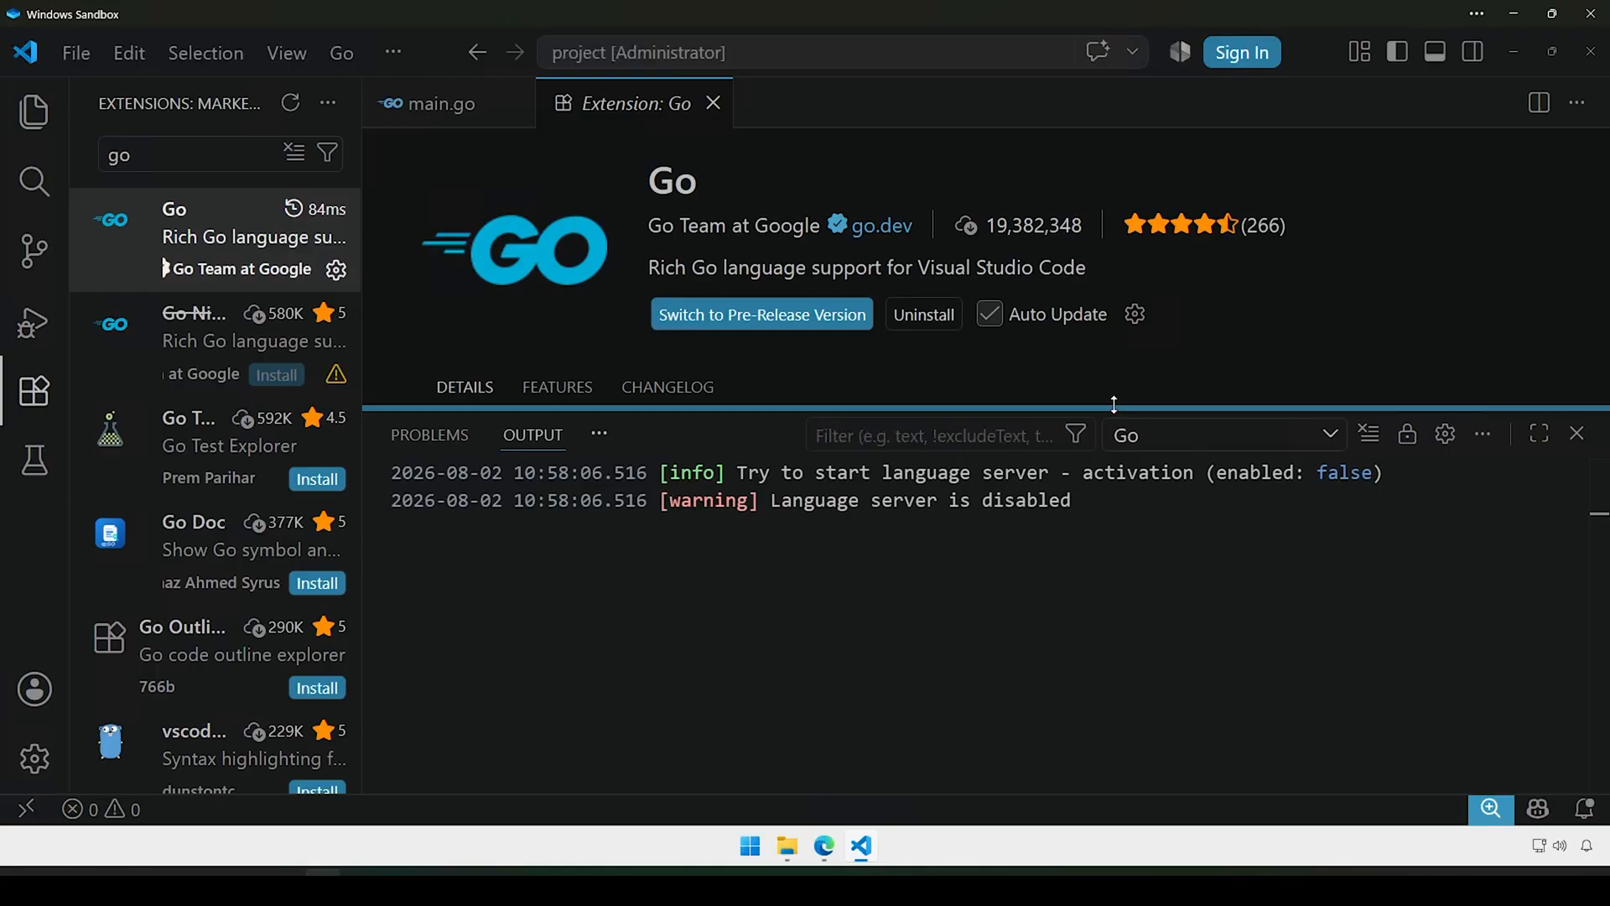
left_click_drag(1114, 405, 1113, 560)
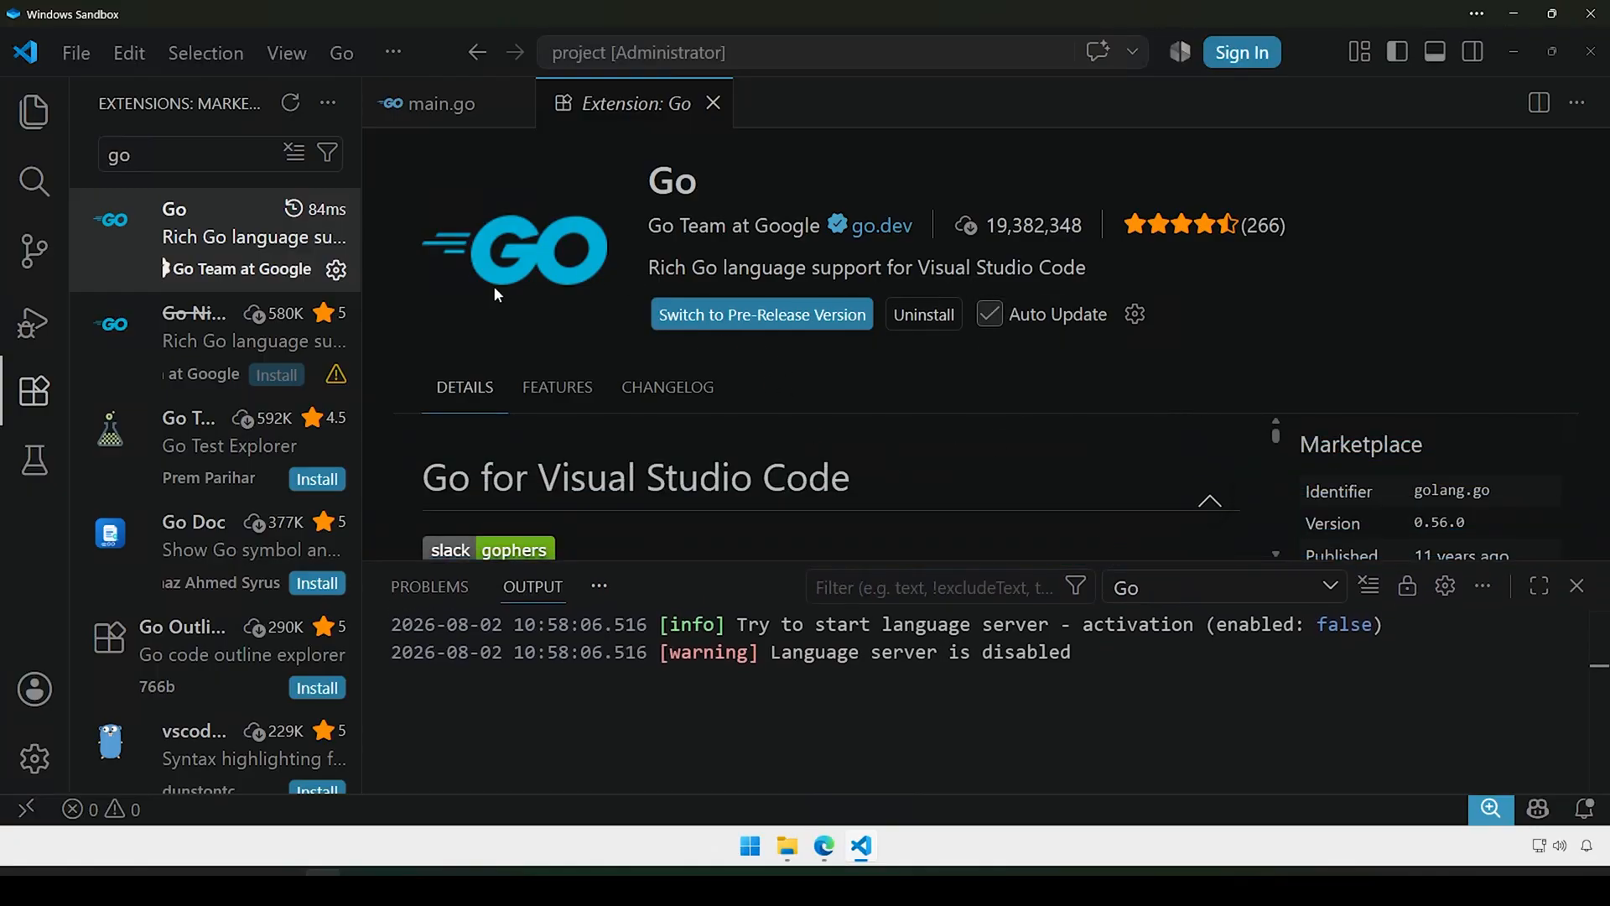
left_click(713, 103)
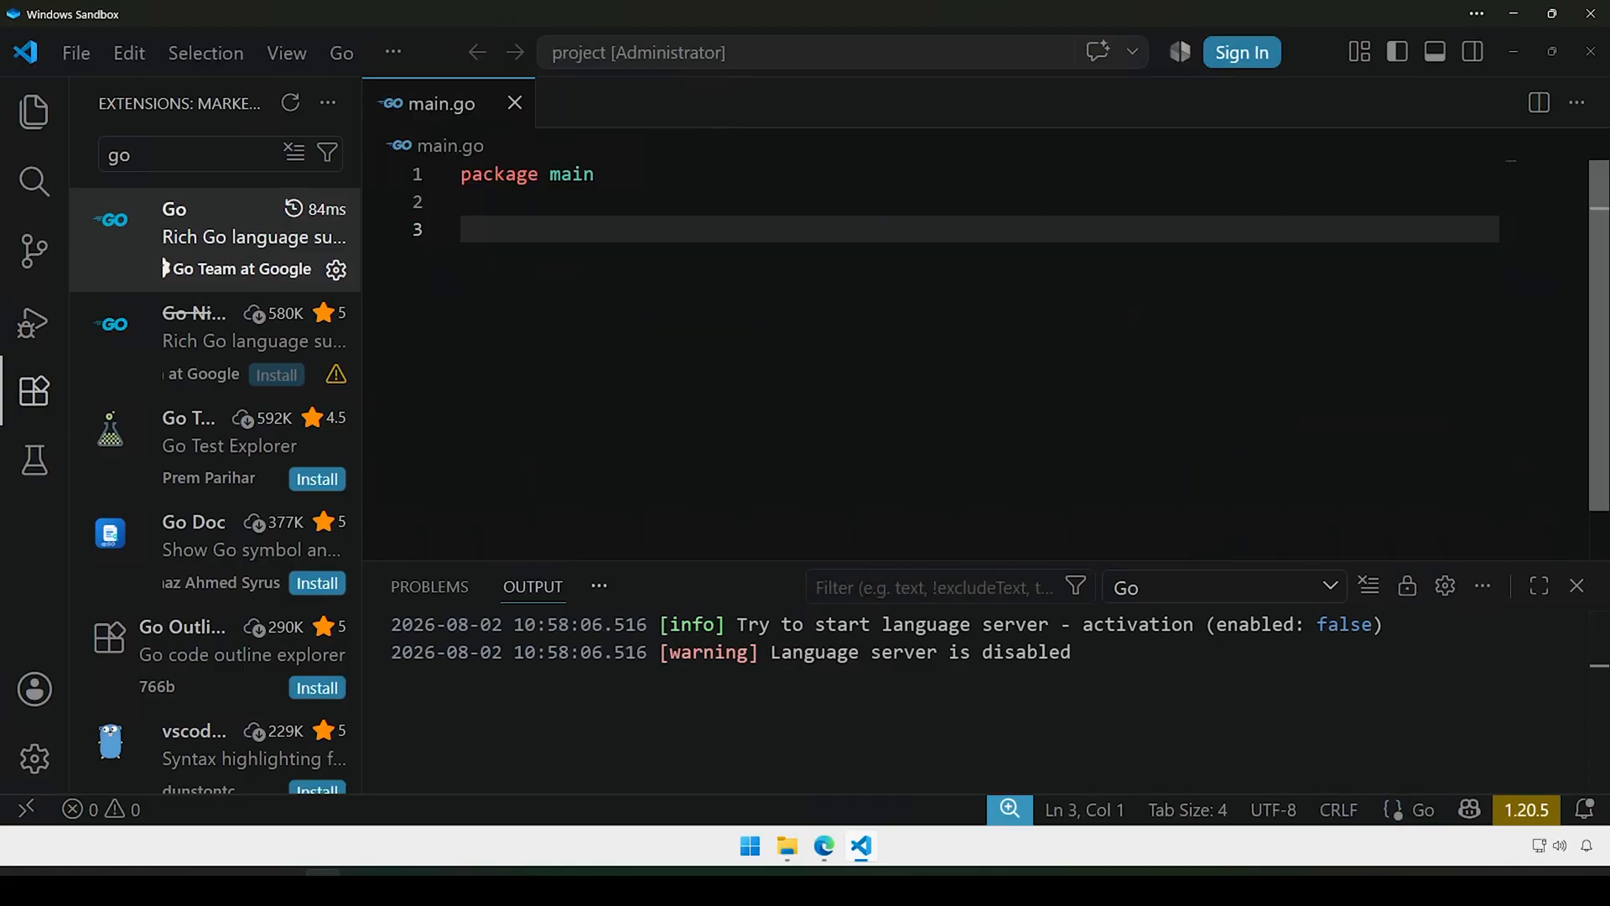
left_click(183, 225)
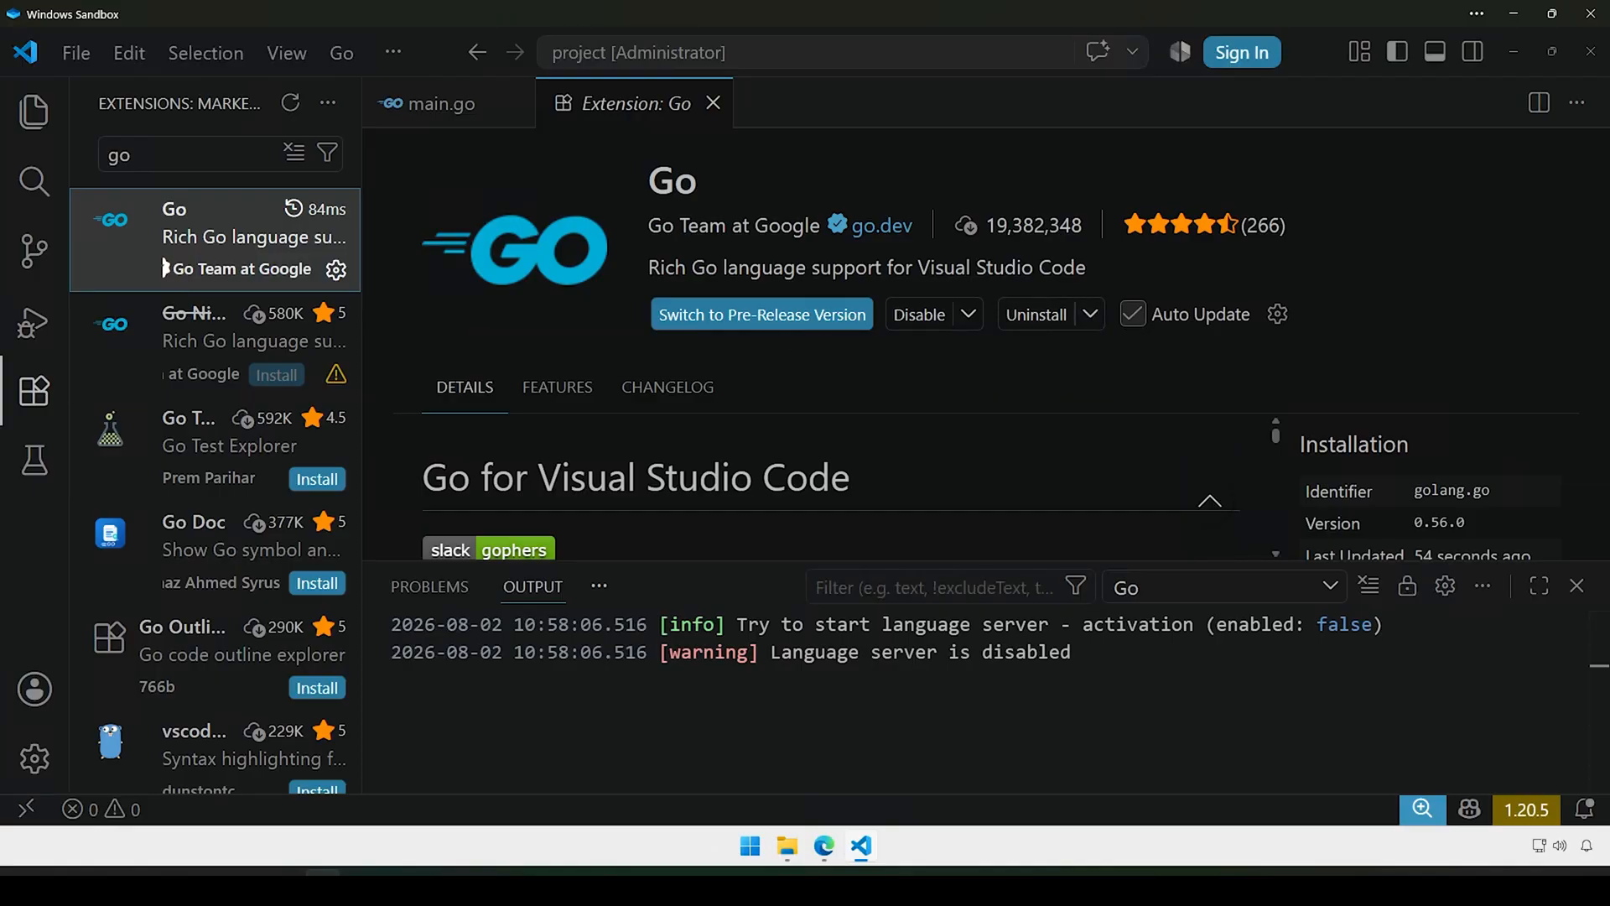
Step: Install specific version 0.42.1 of the Go extension from the Uninstall dropdown
left_click(1092, 316)
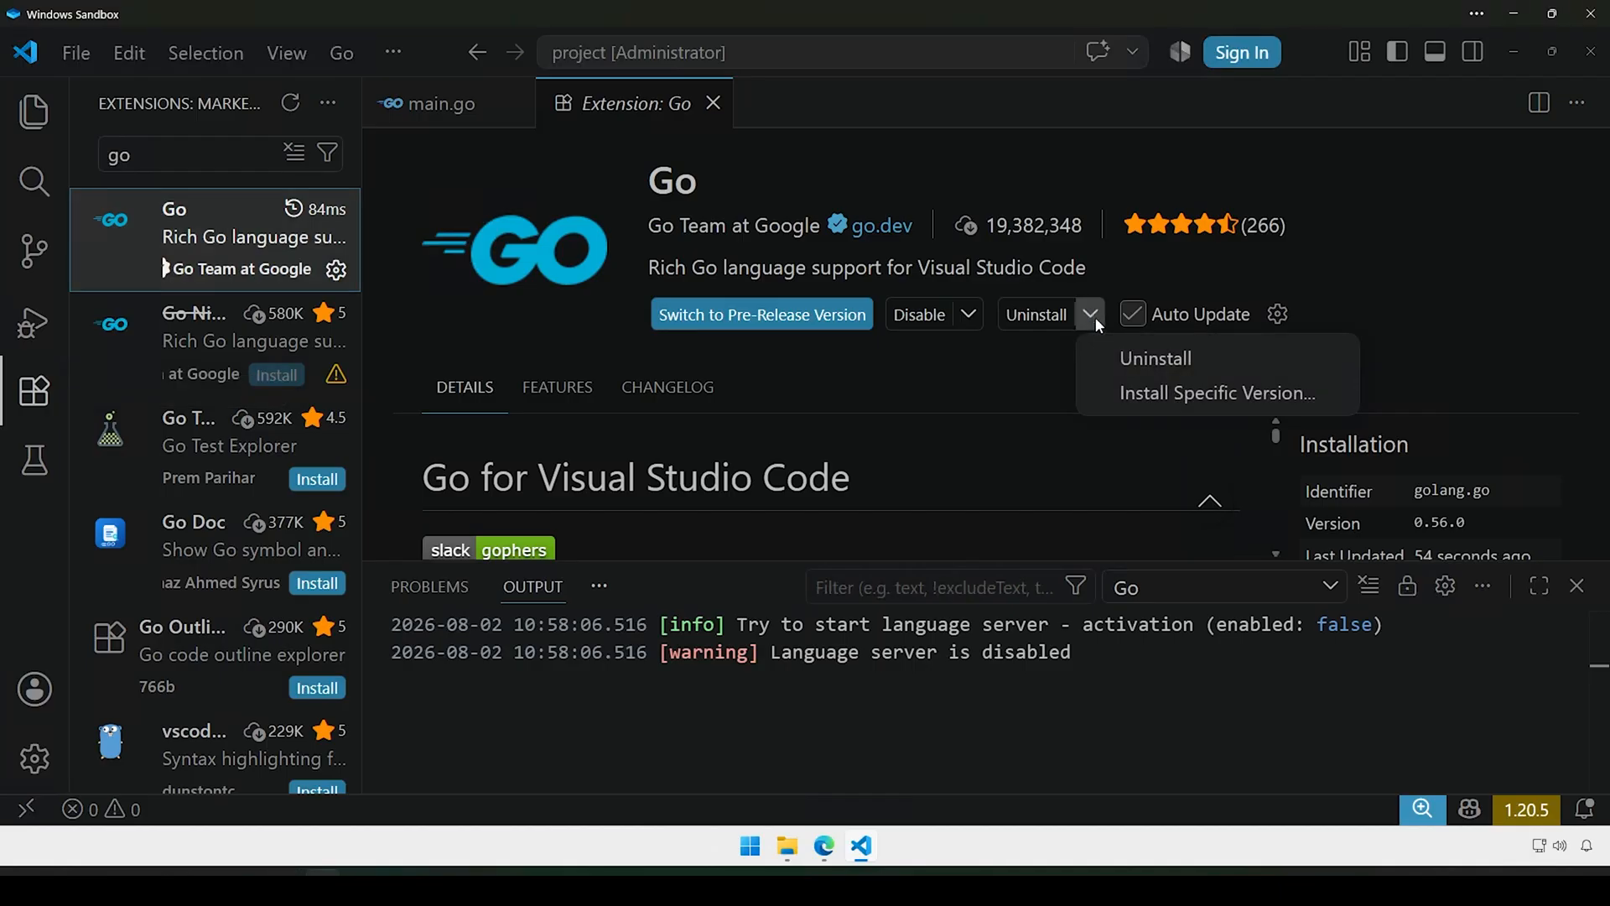
left_click(1143, 394)
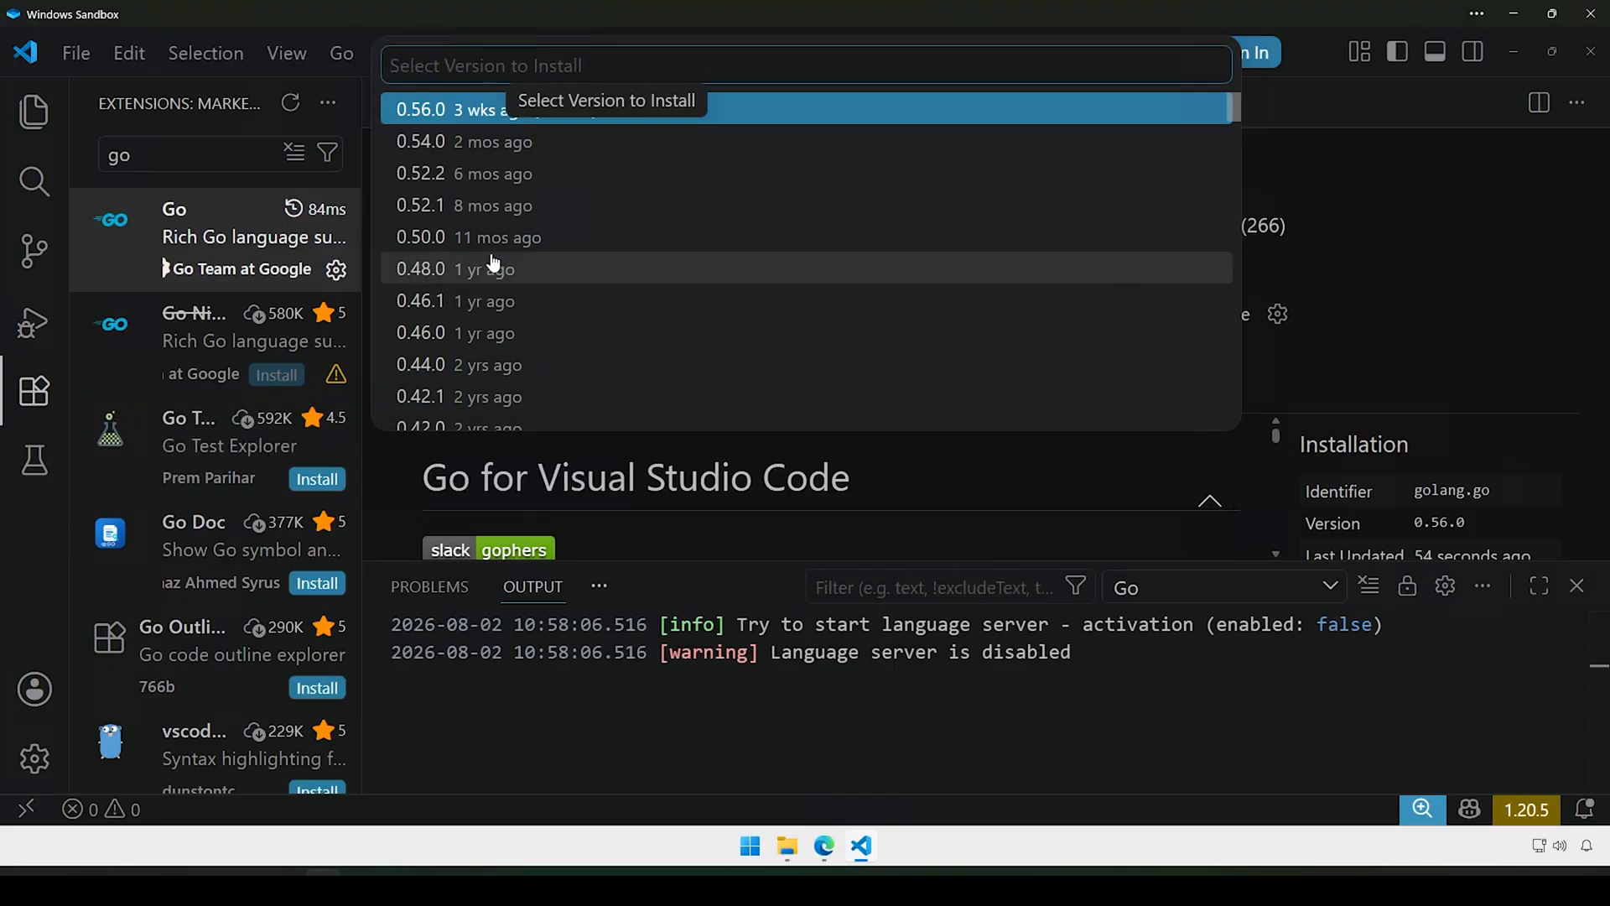
scroll(453, 268, "down", 1)
scroll(494, 268, "down", 1)
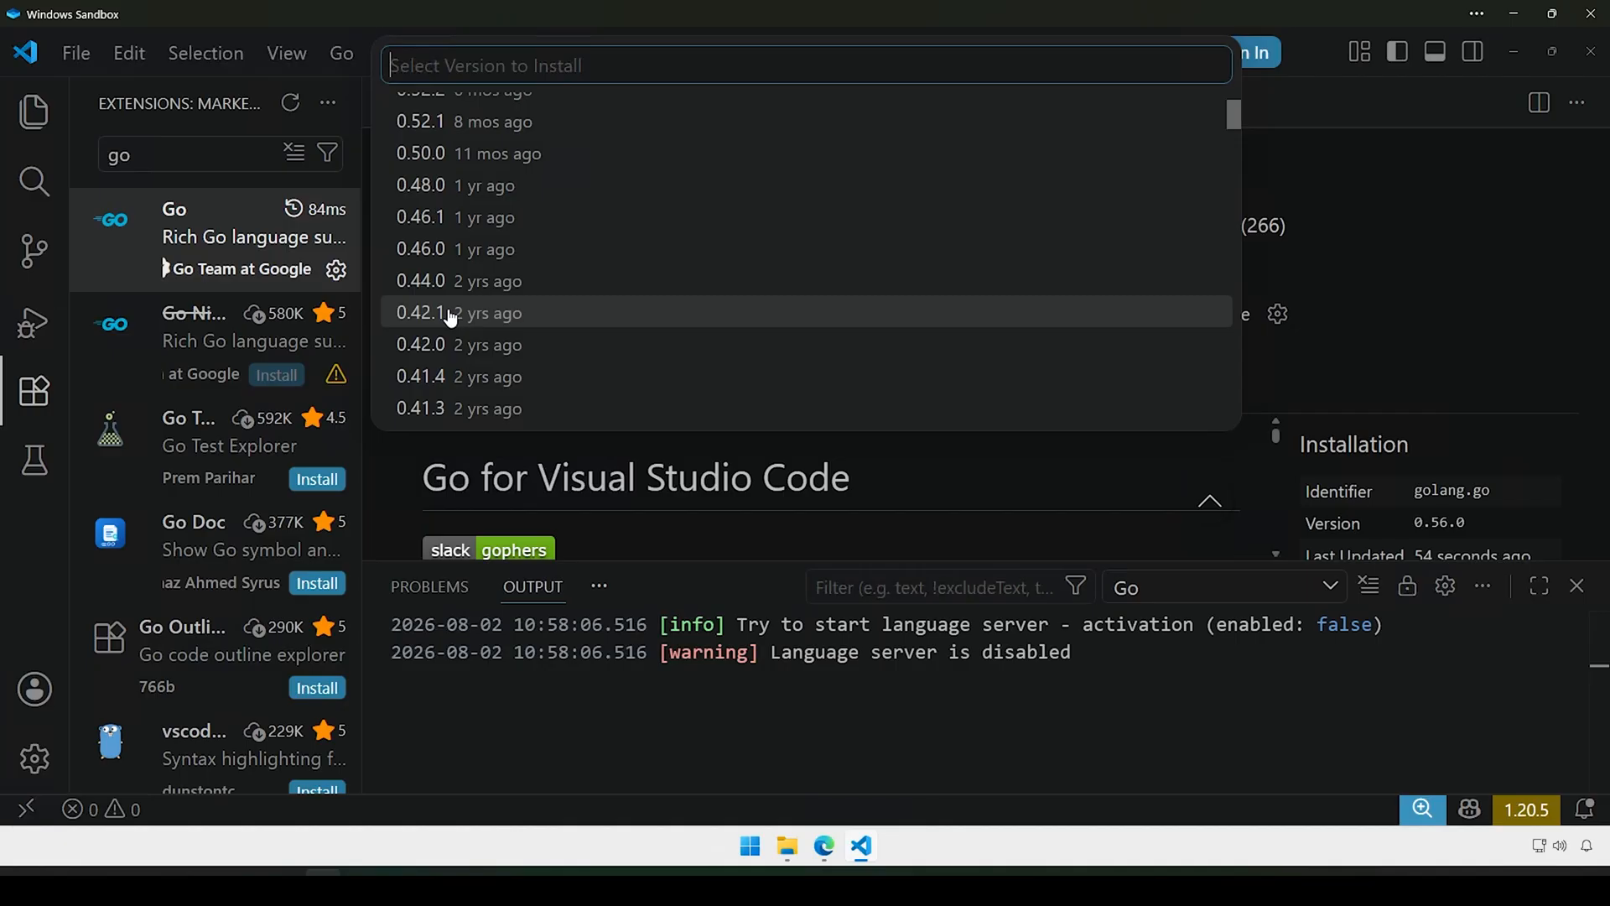
left_click(450, 313)
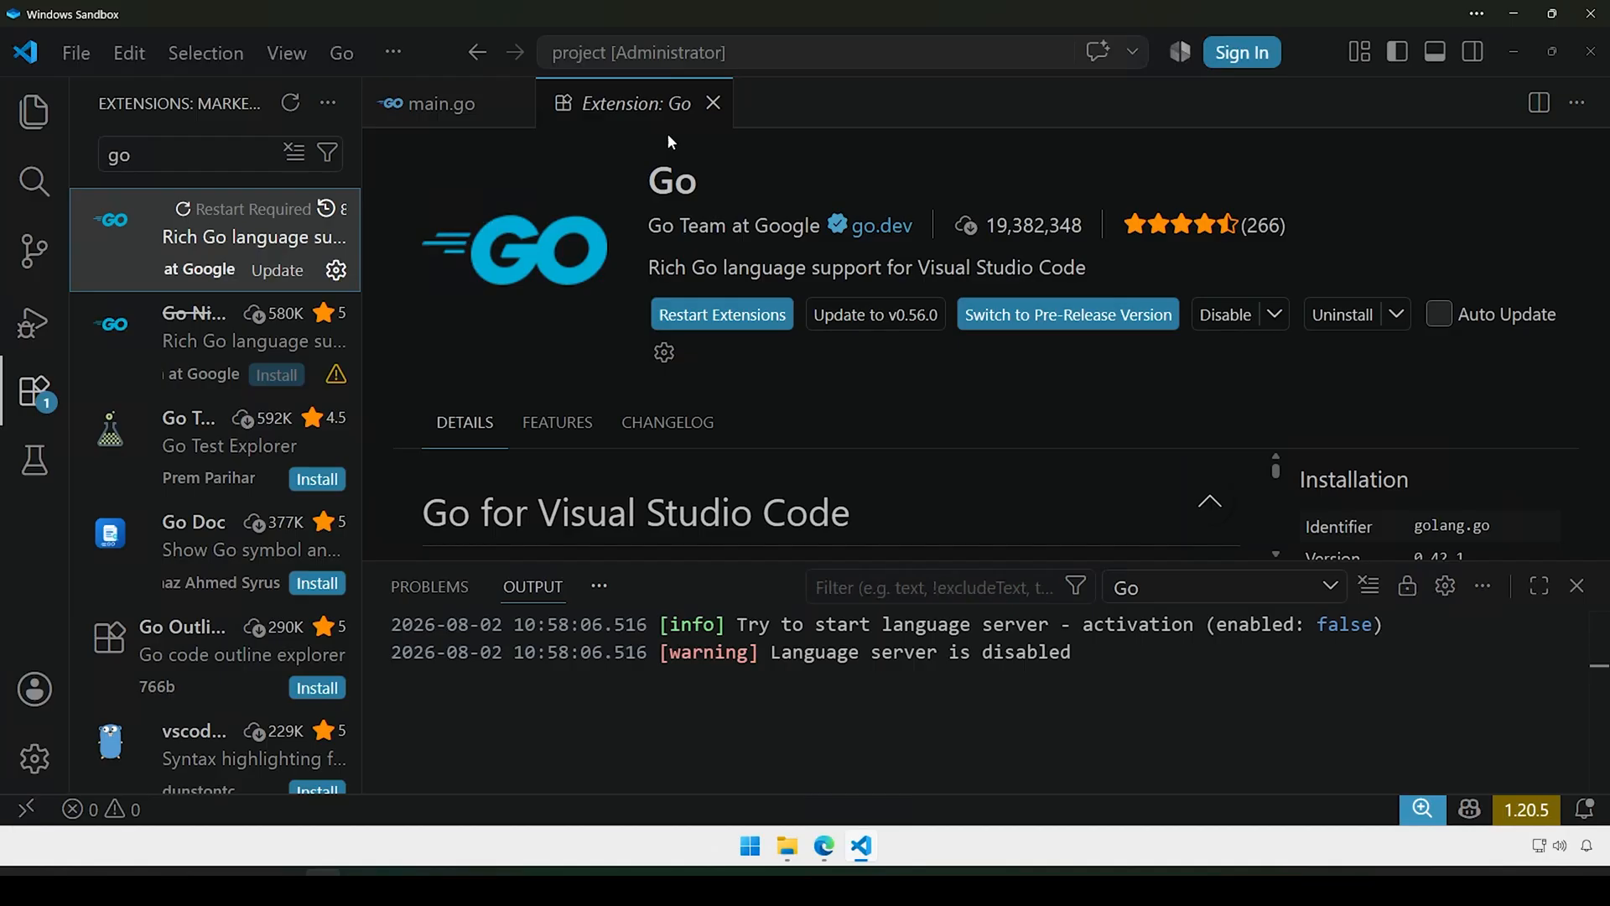
Step: Close the Go extension details tab to show main.go, then make the Output panel taller
left_click(714, 102)
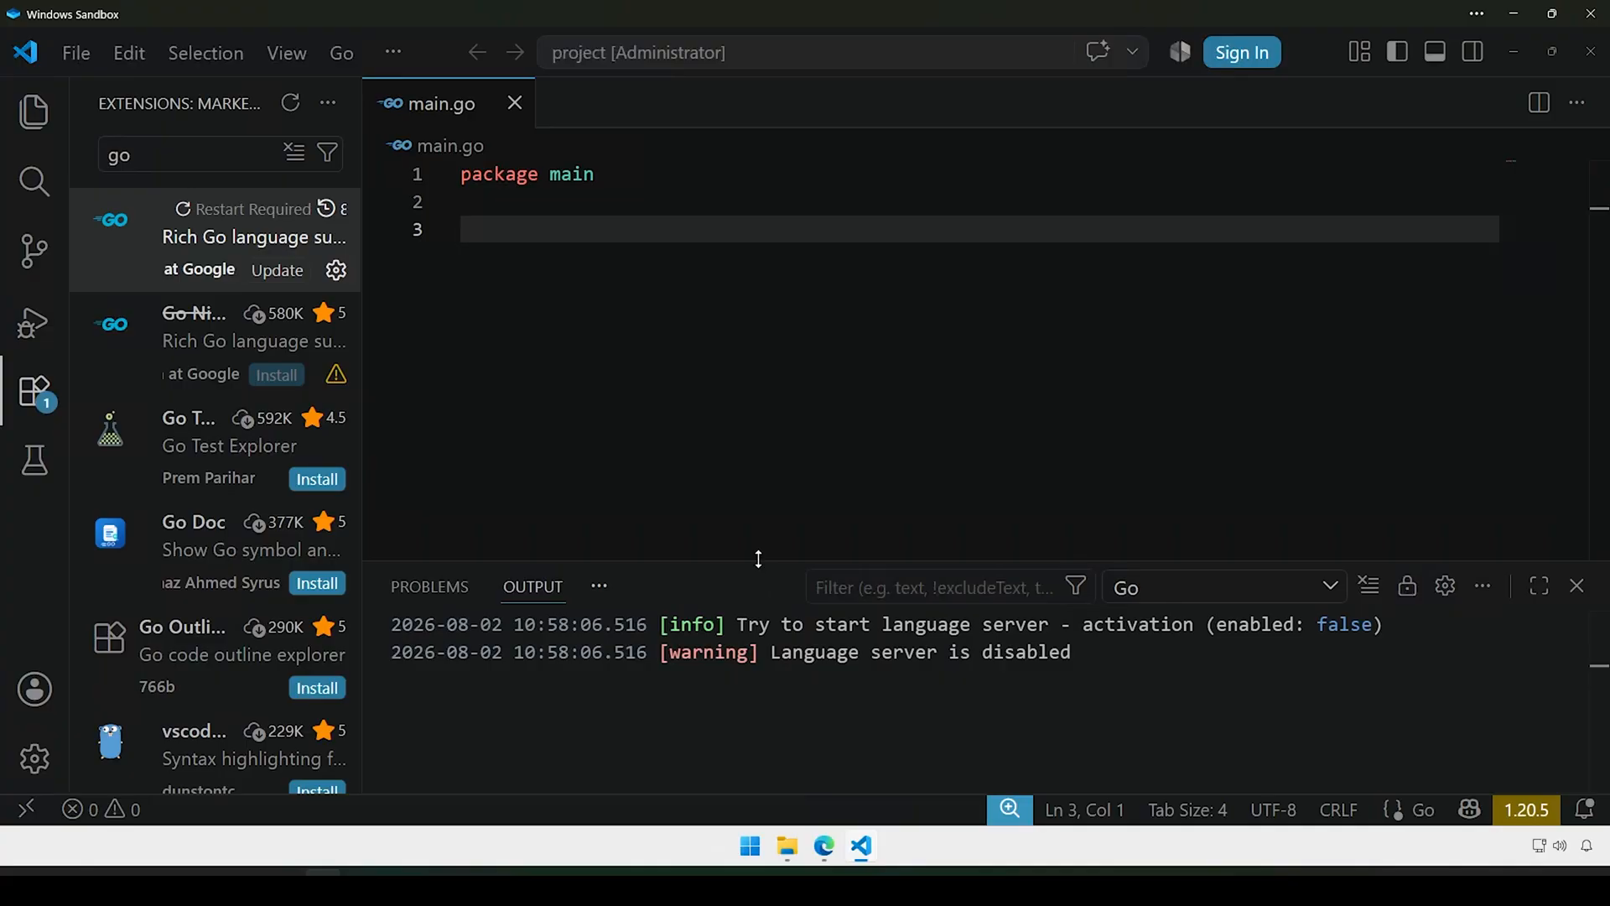
left_click_drag(758, 559, 741, 429)
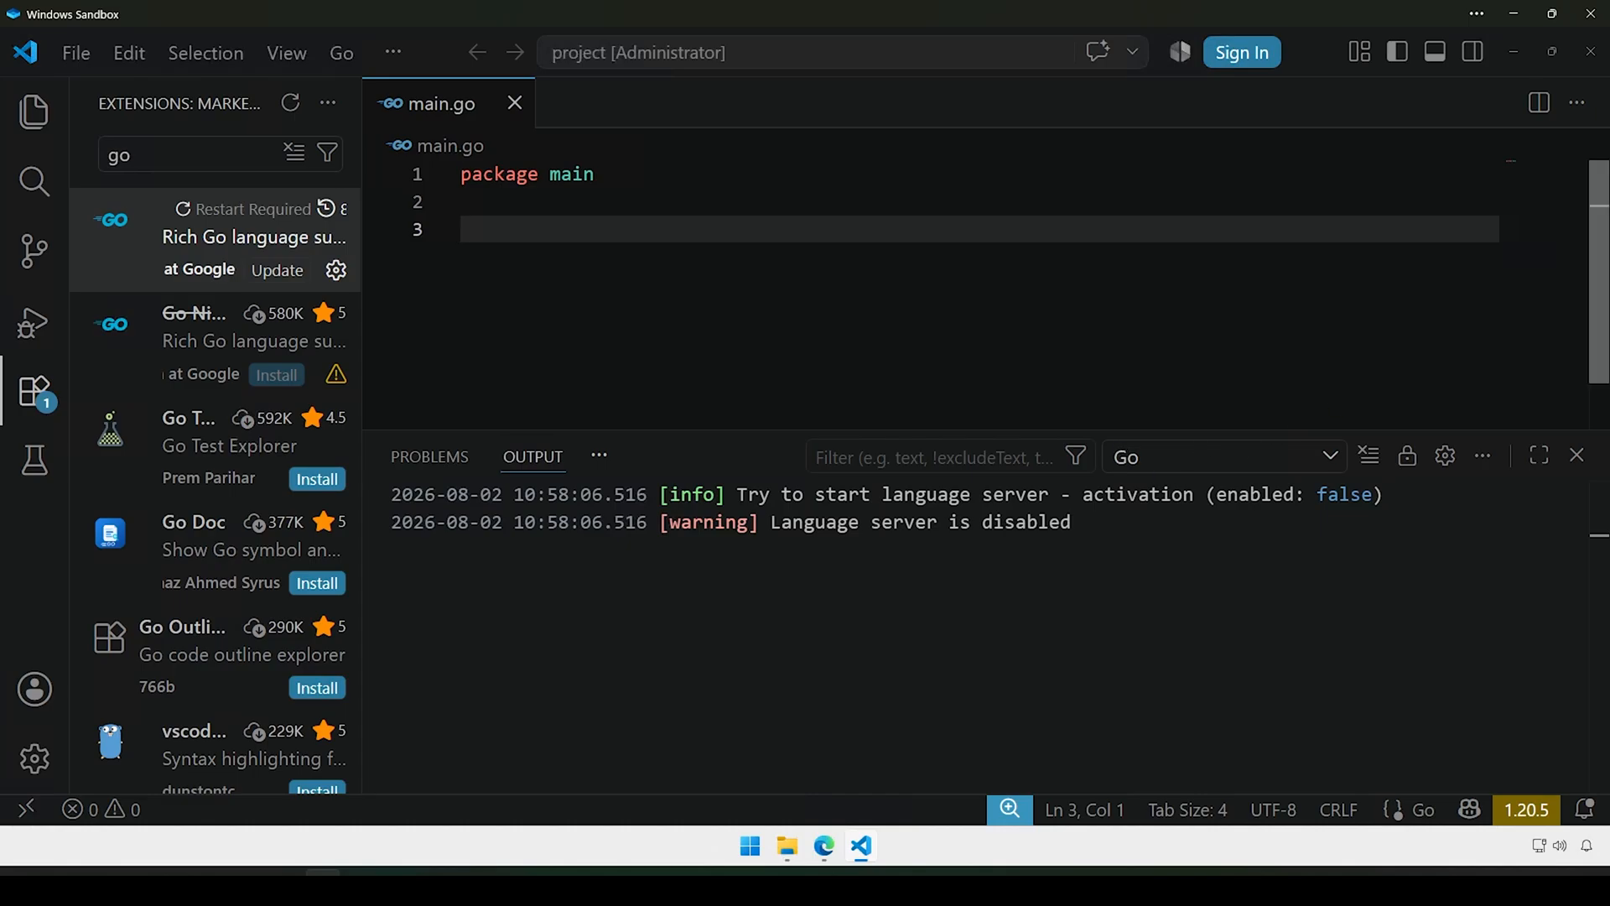
Step: Close Visual Studio Code and relaunch it by searching 'vscode' in the Start menu
left_click(1591, 55)
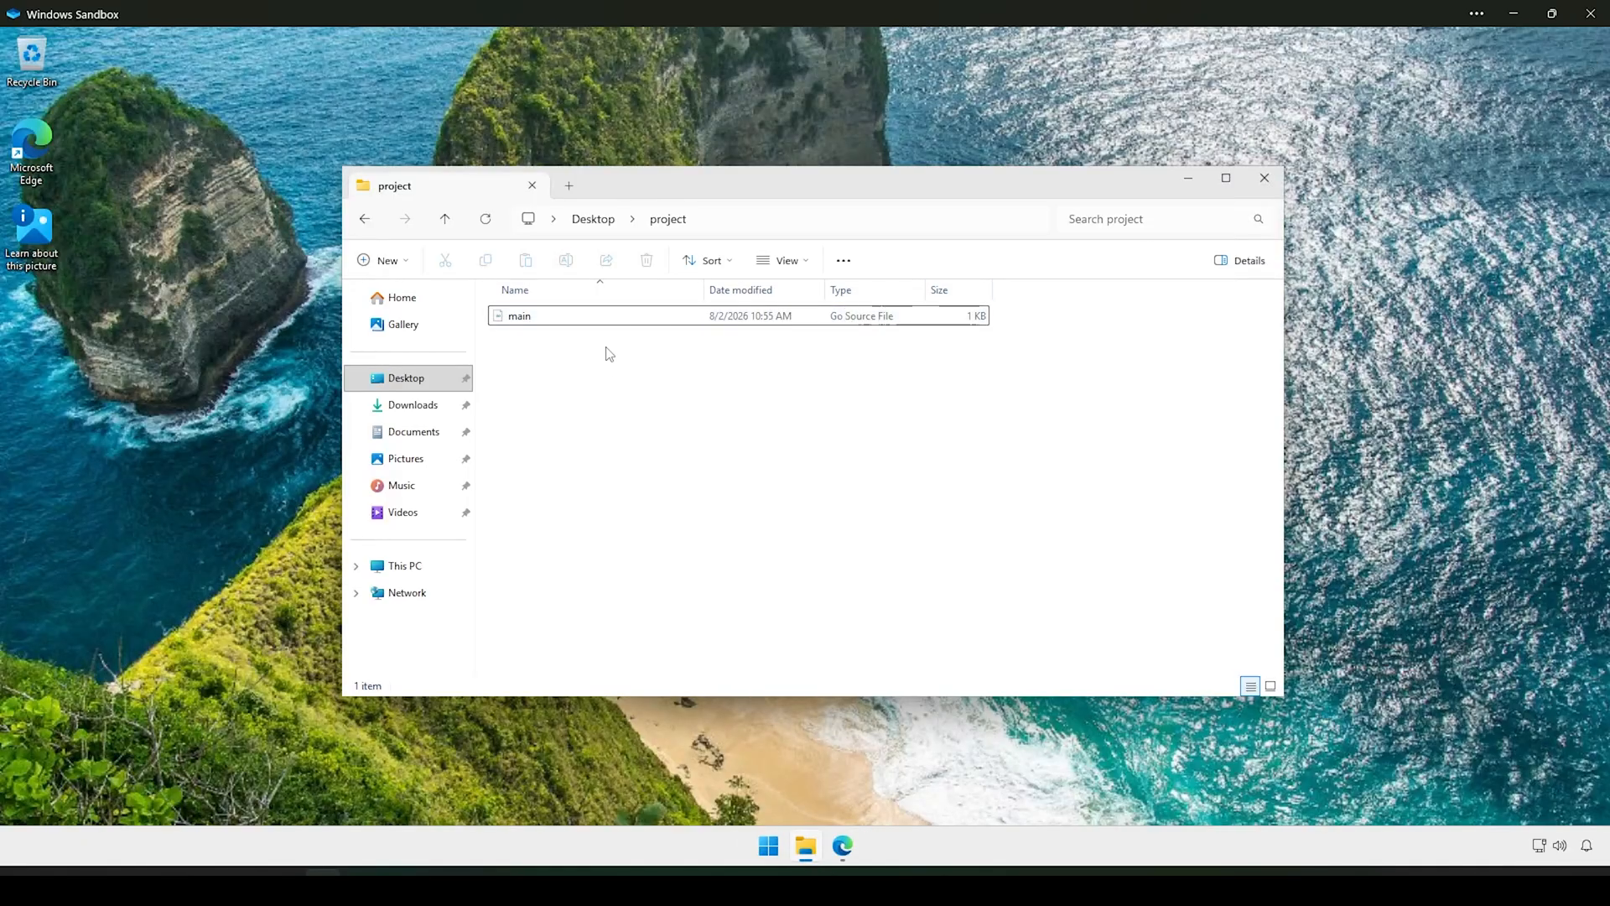
left_click(768, 845)
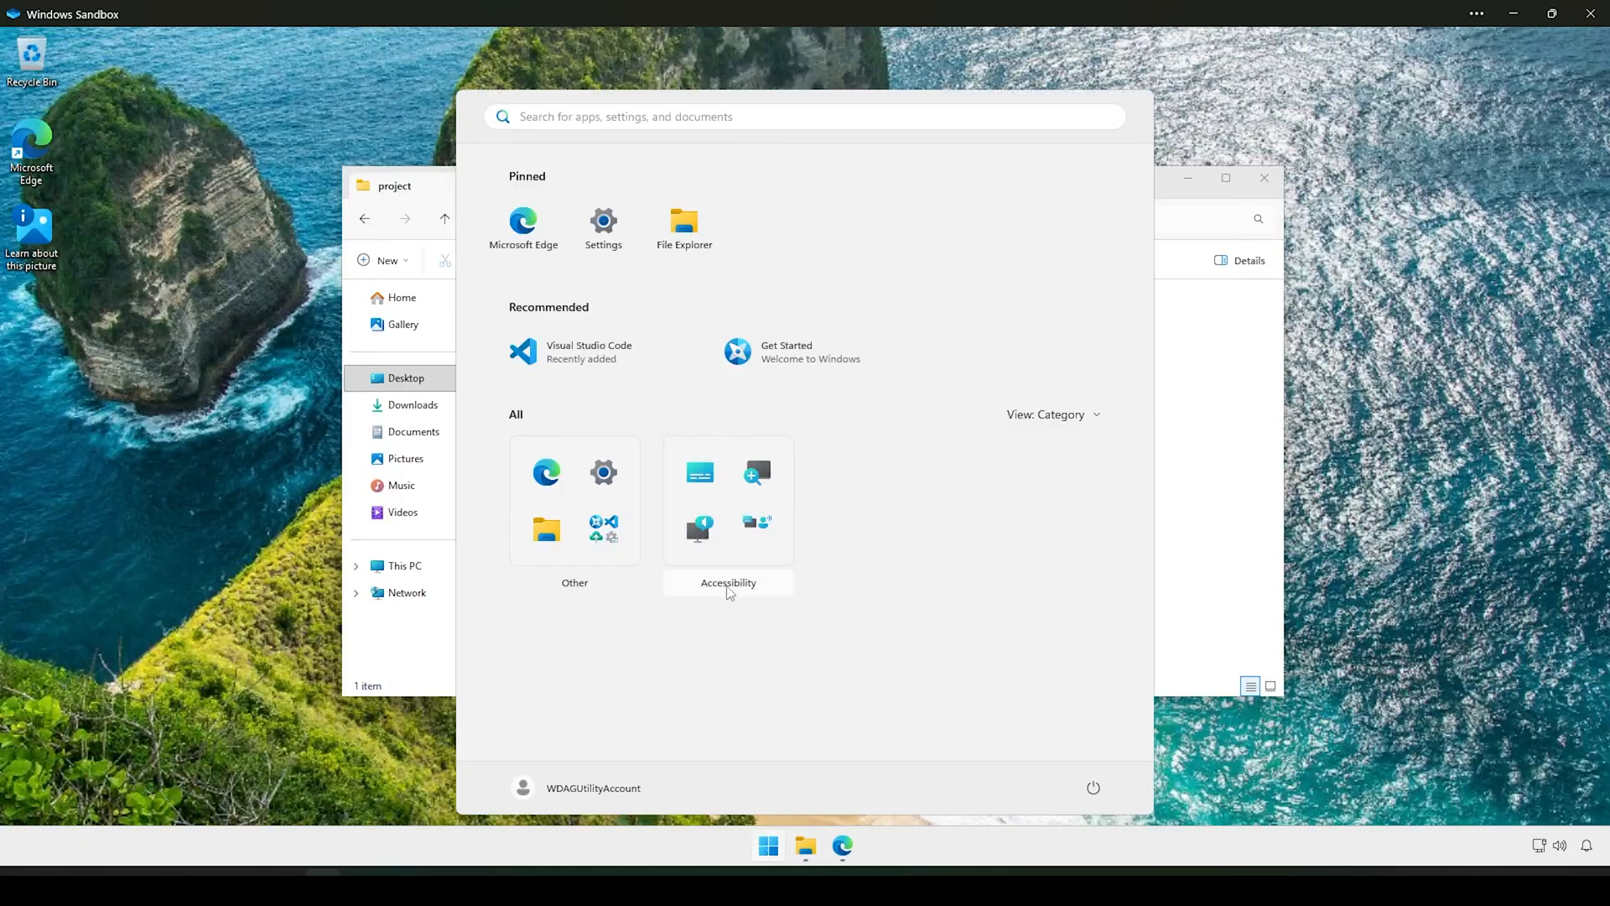
type("v")
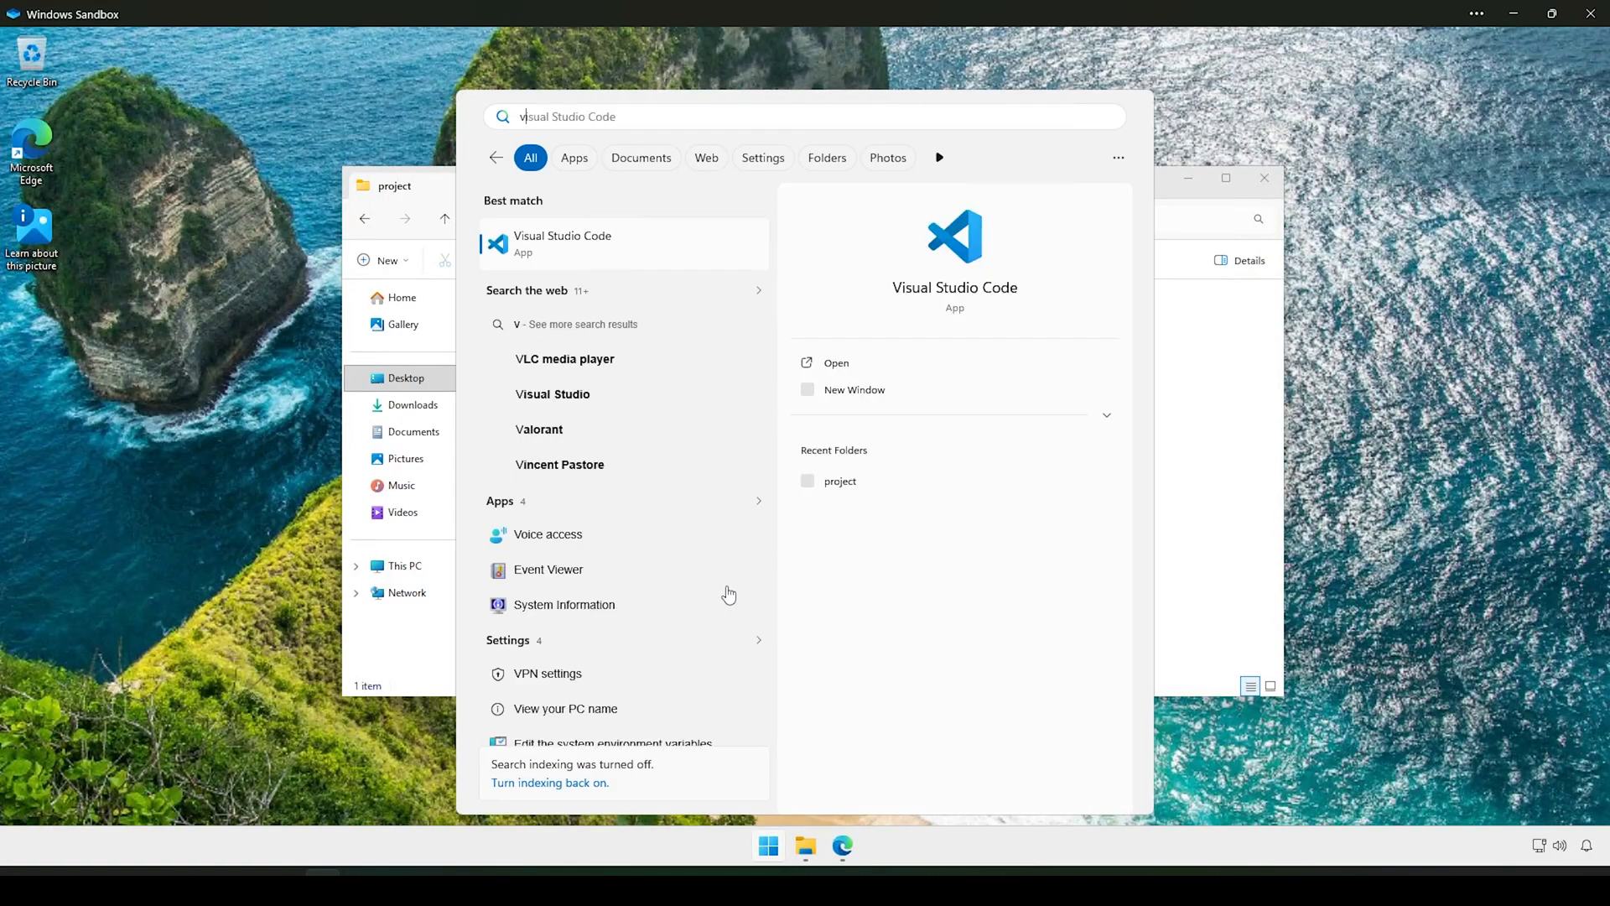
type("scode")
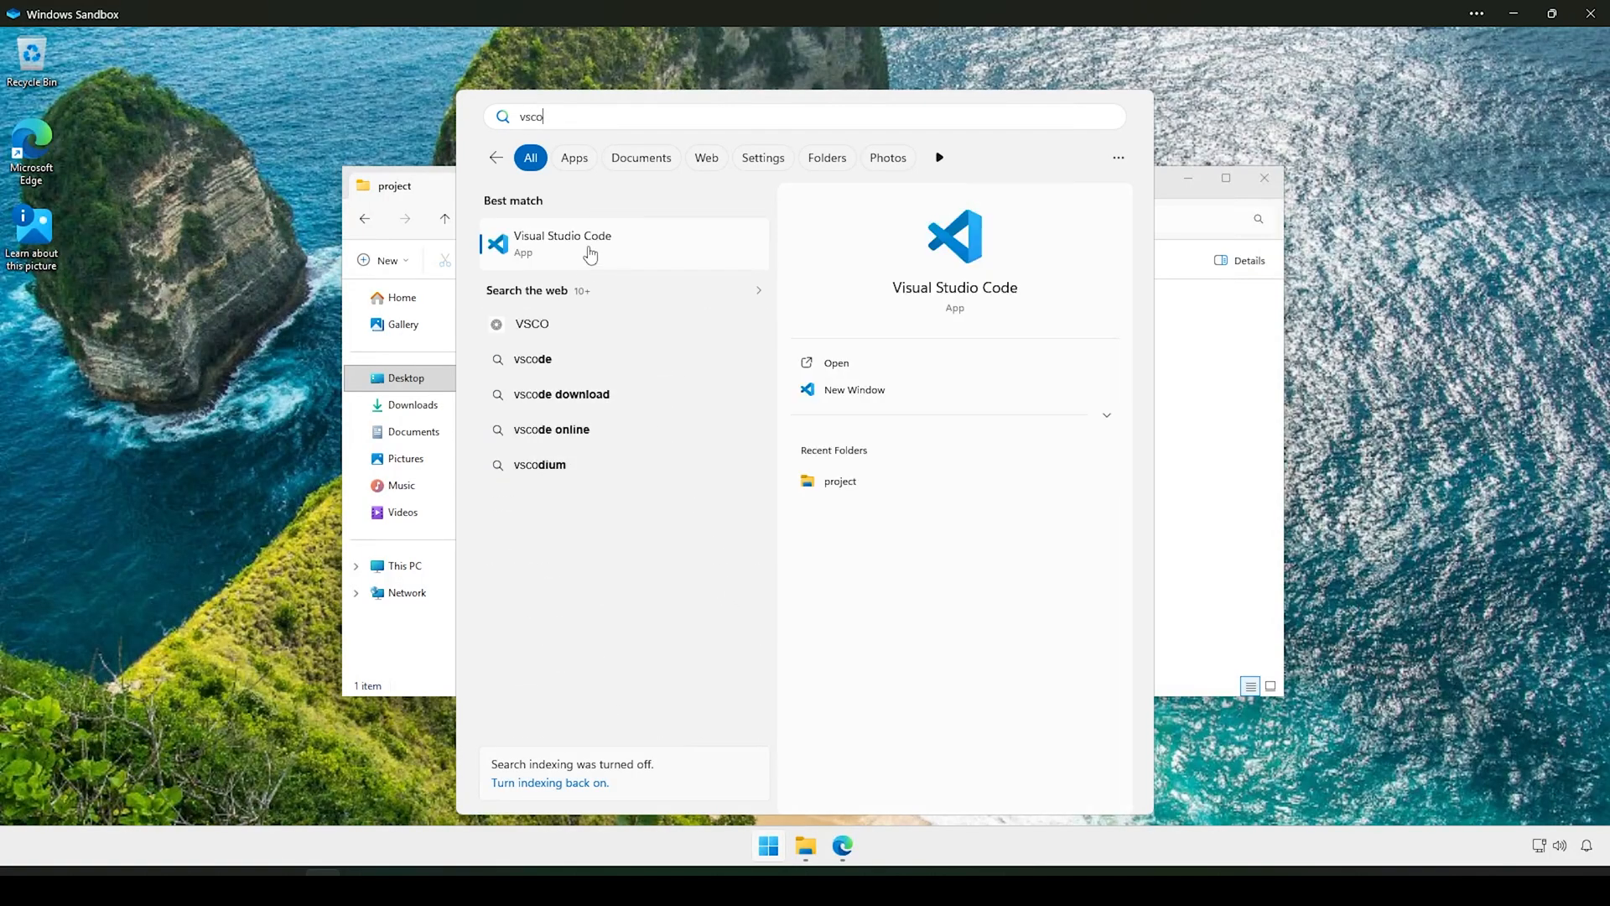
left_click(593, 252)
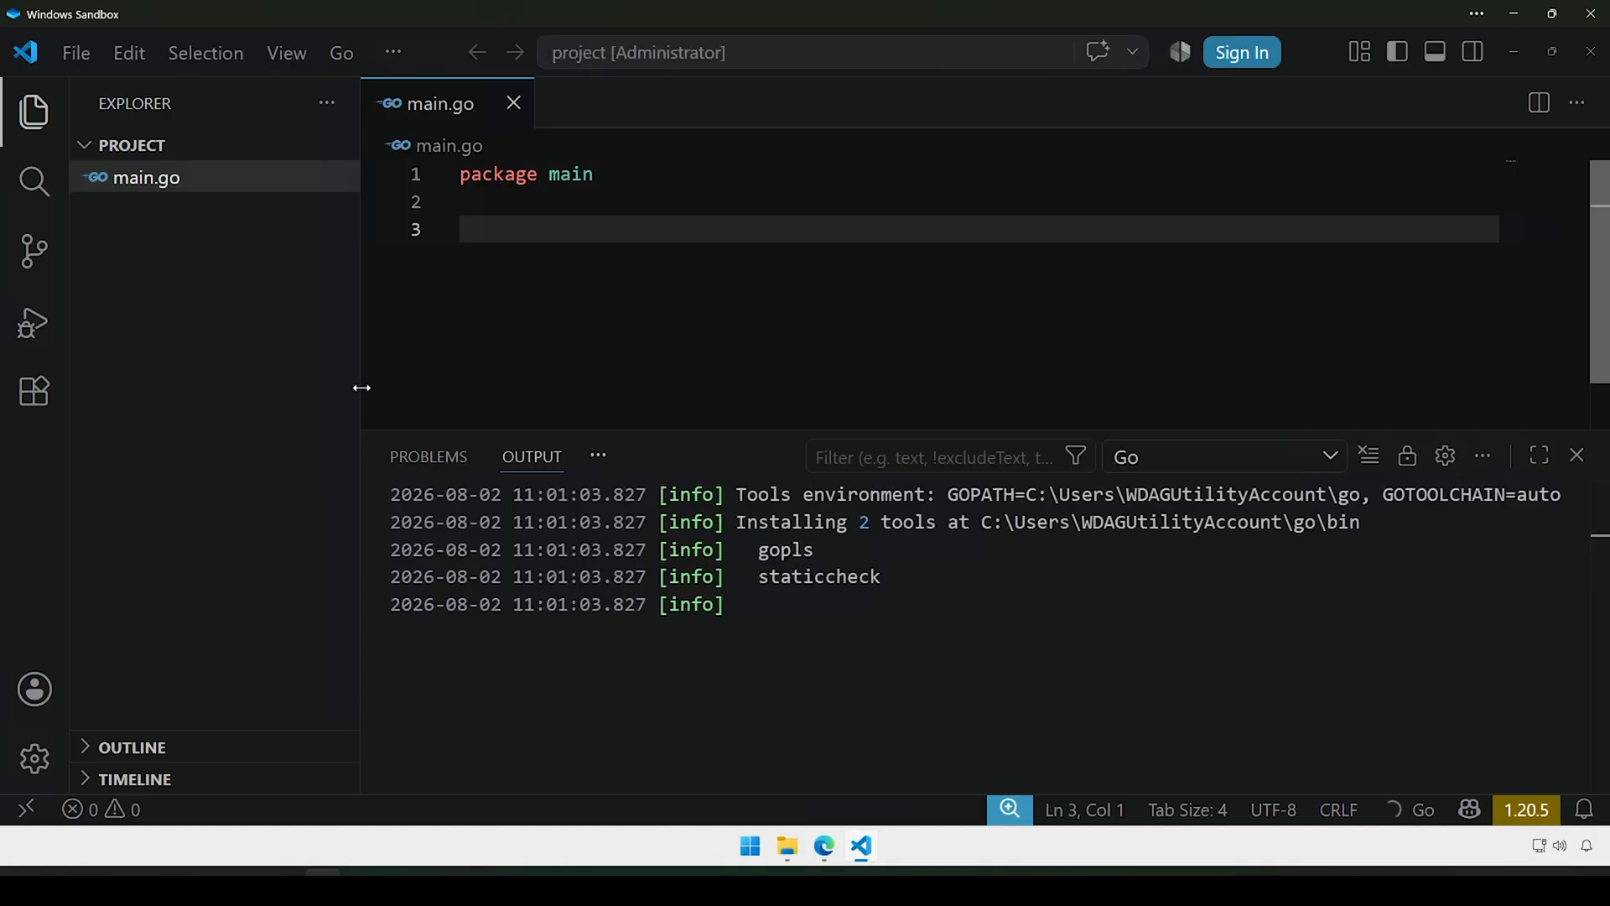
Step: Narrow the file tree and shrink the output panel while gopls and staticcheck install
left_click_drag(359, 385, 294, 394)
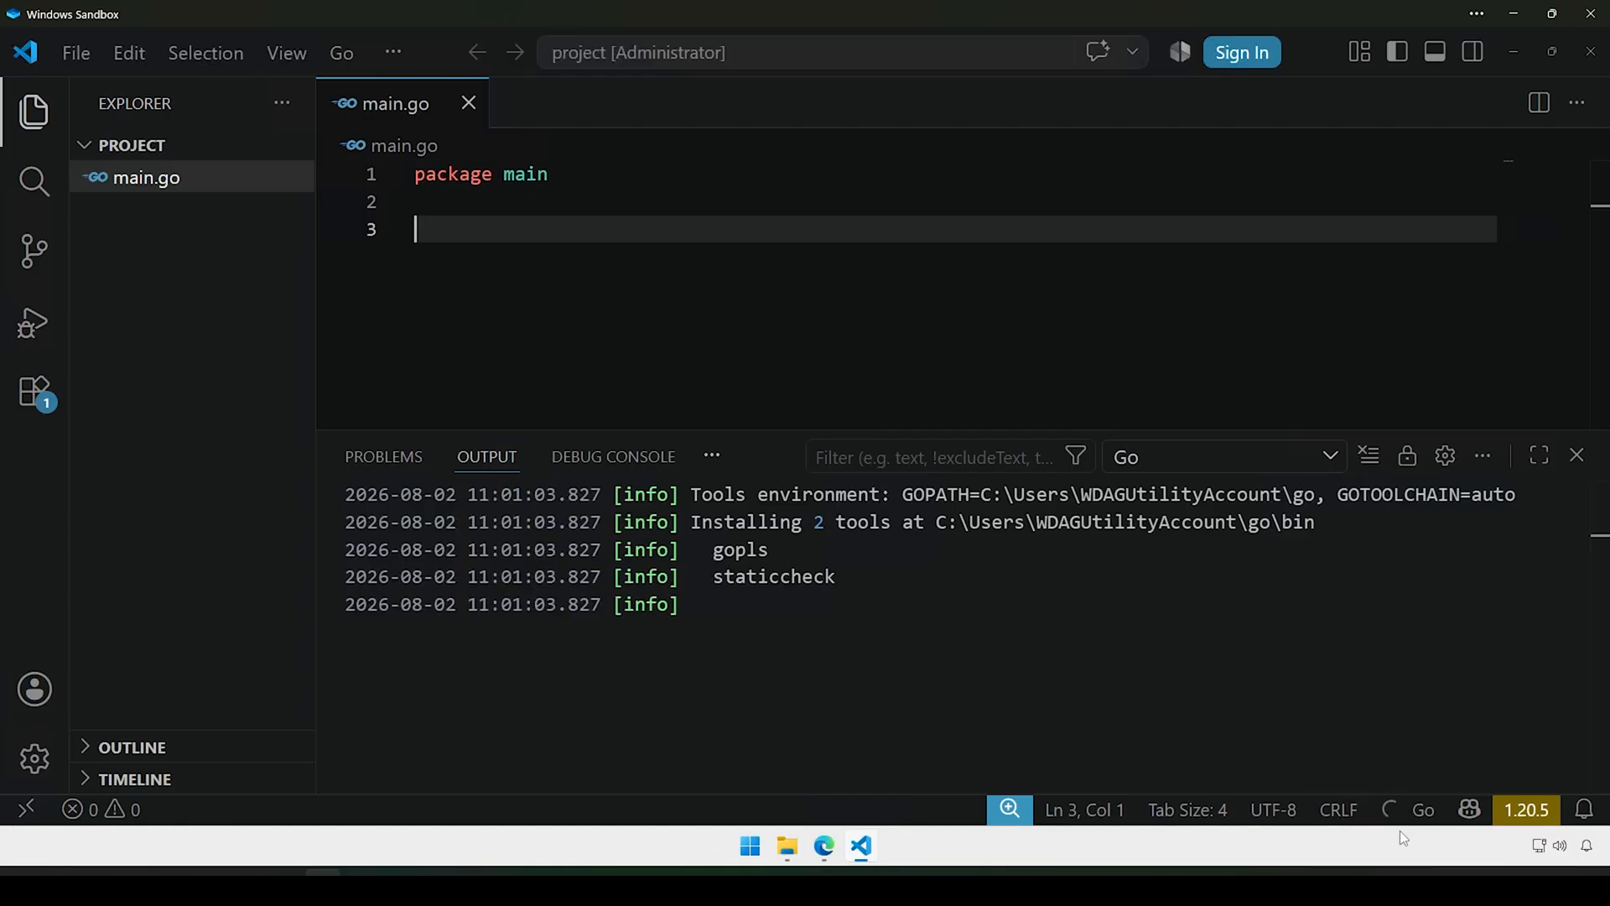
mouse_move(1389, 817)
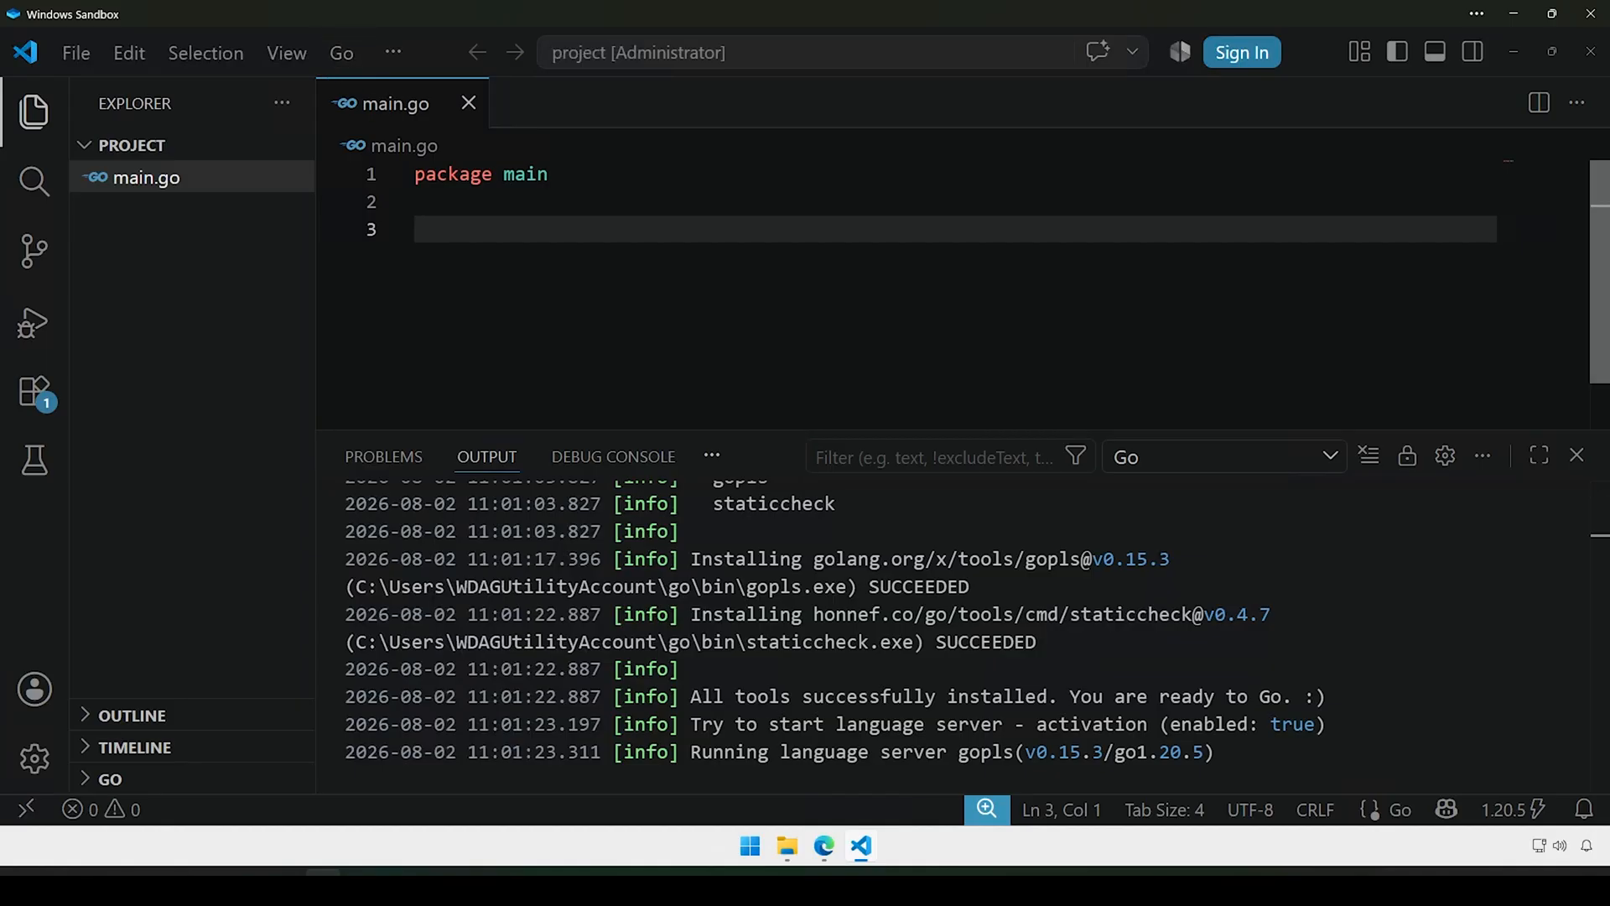
left_click_drag(578, 429, 579, 447)
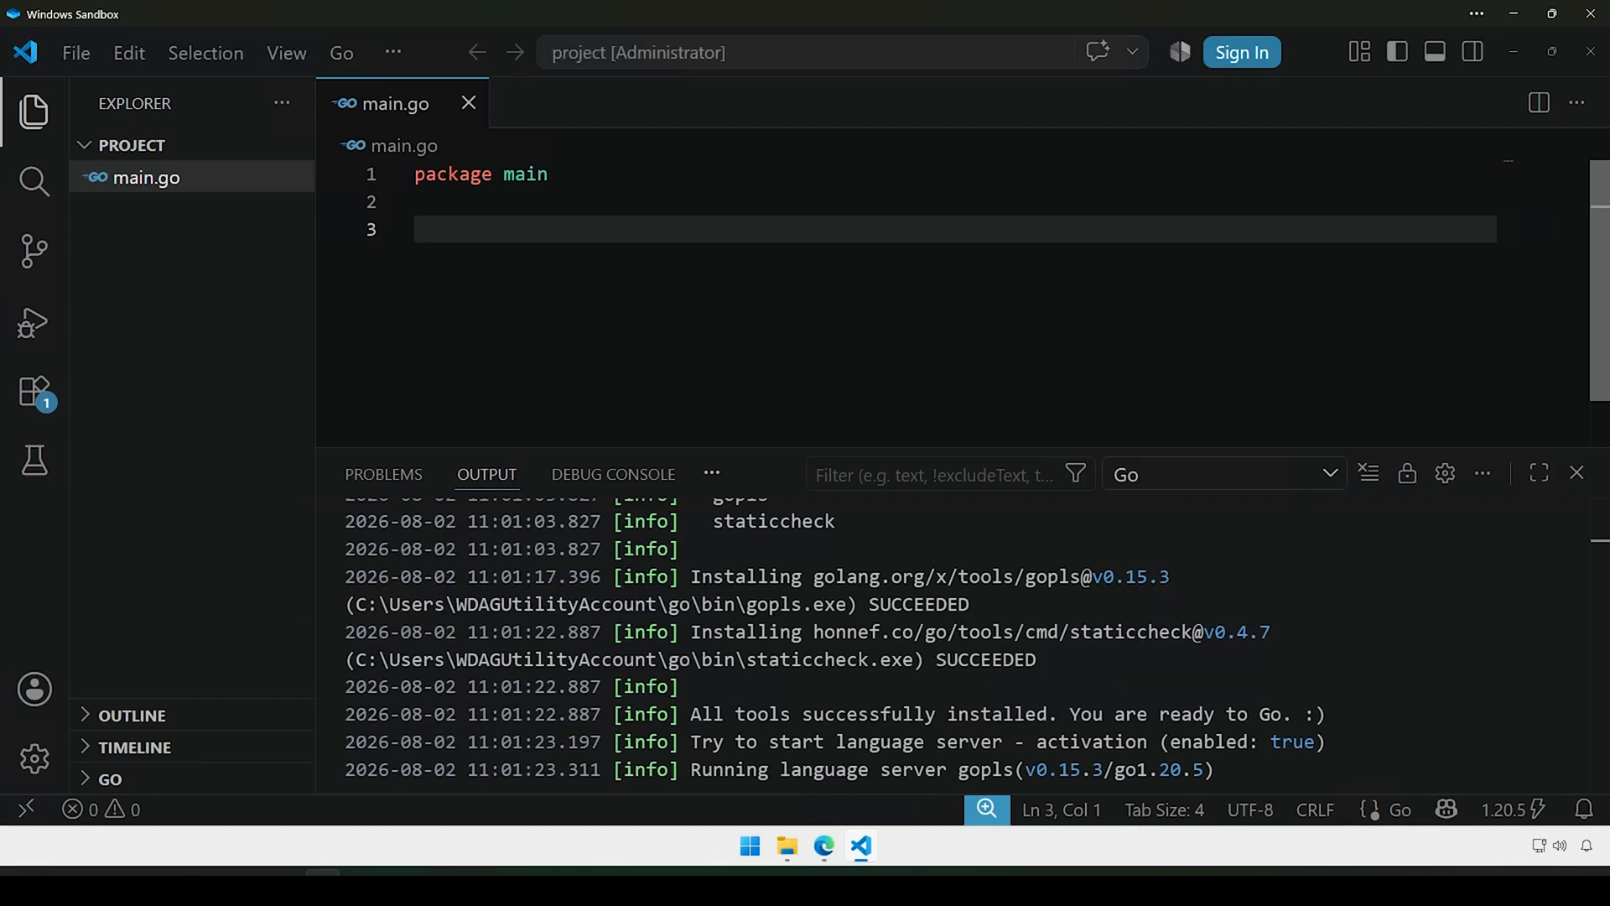
Step: Write import "fmt" and a main function printing "hello world" in main.go, and save it
type("import \"fmt")
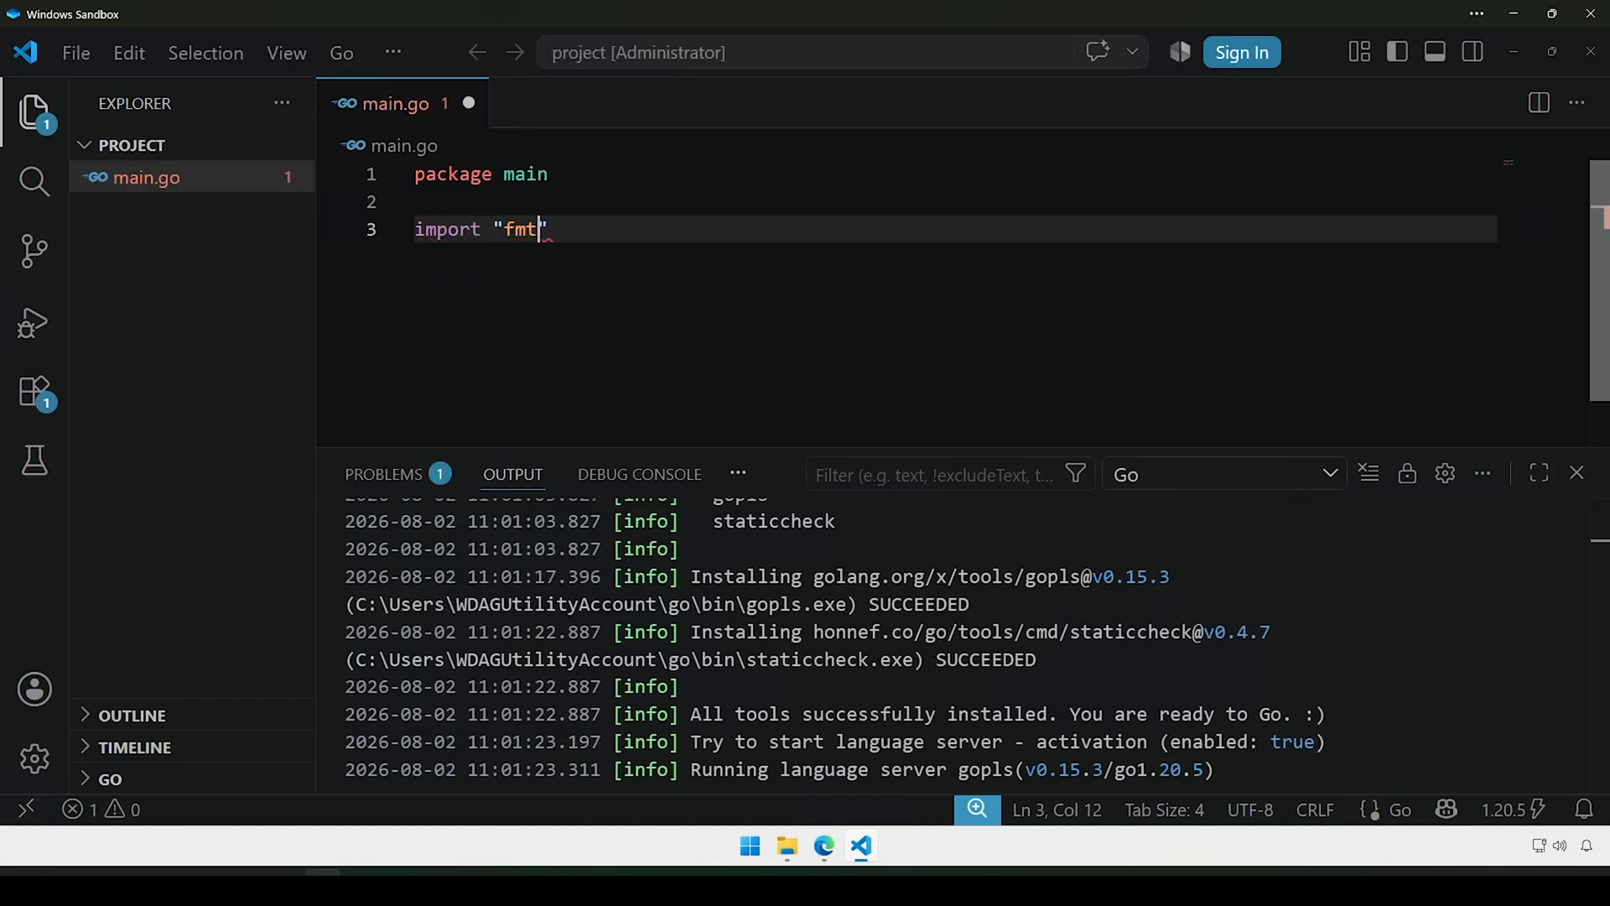
type("\"")
key("Return")
key("Return")
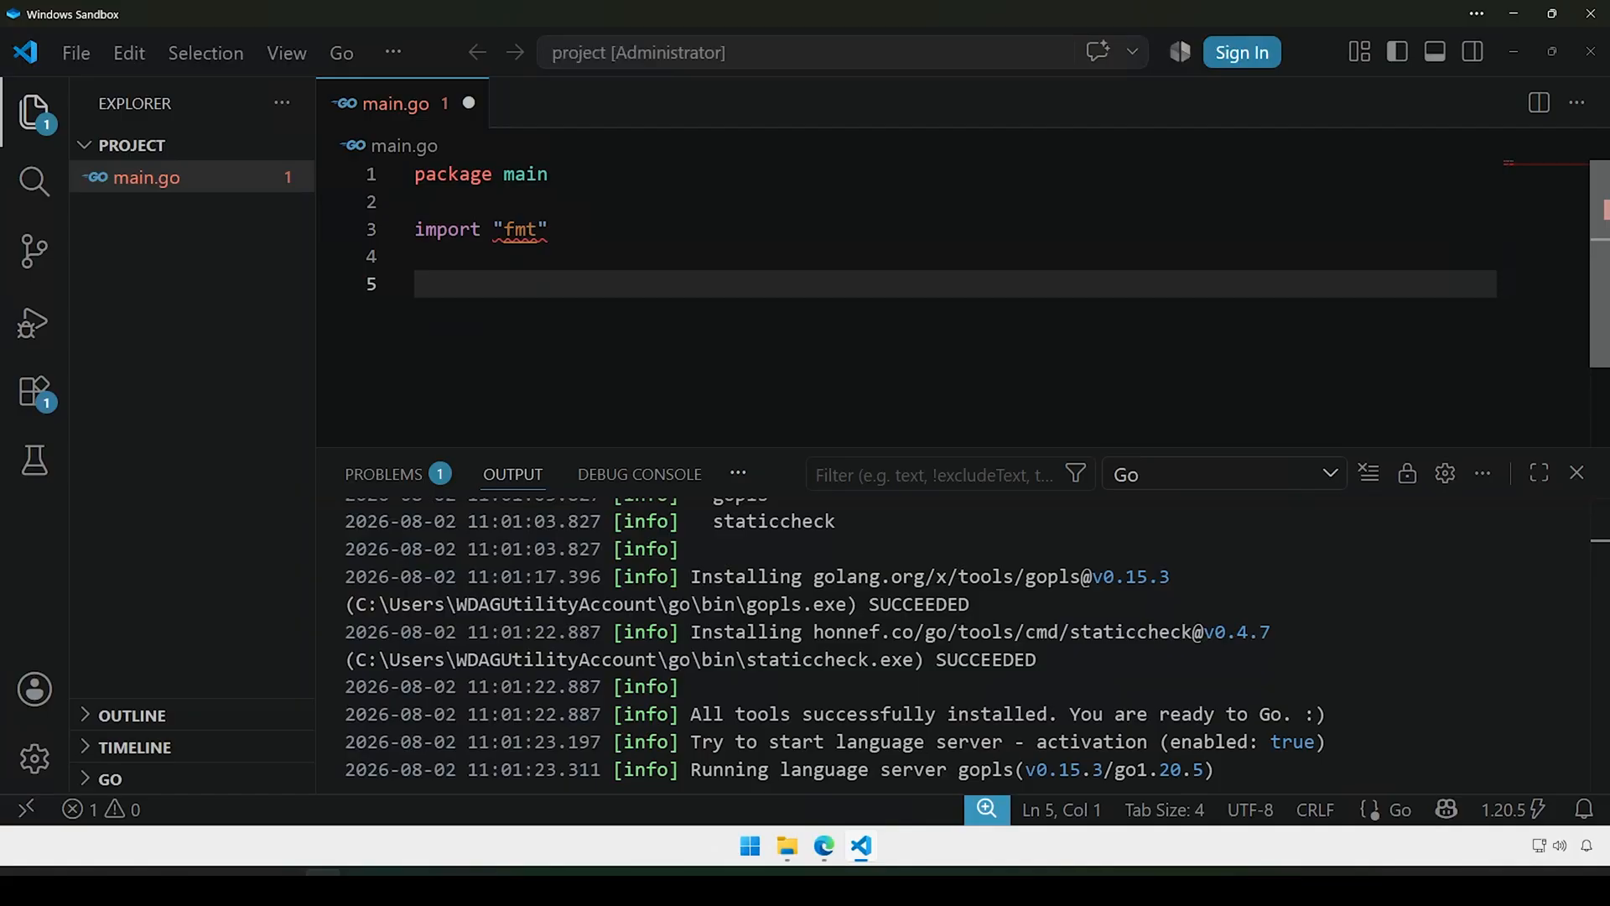
type("func main()")
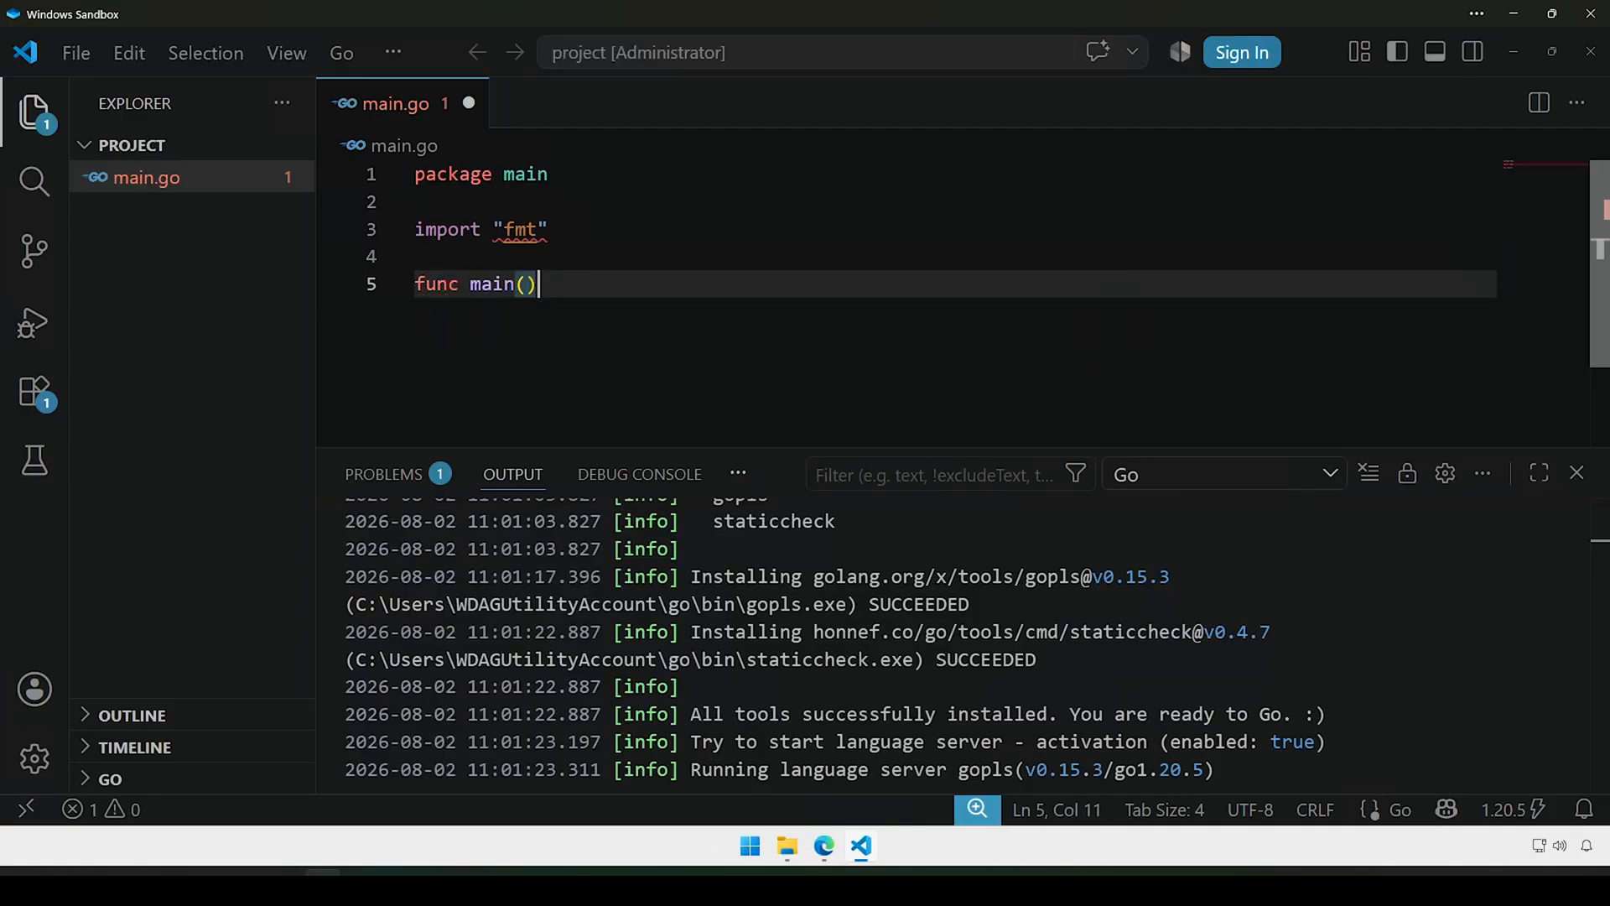
type(" {")
key("Return")
type("fmt.")
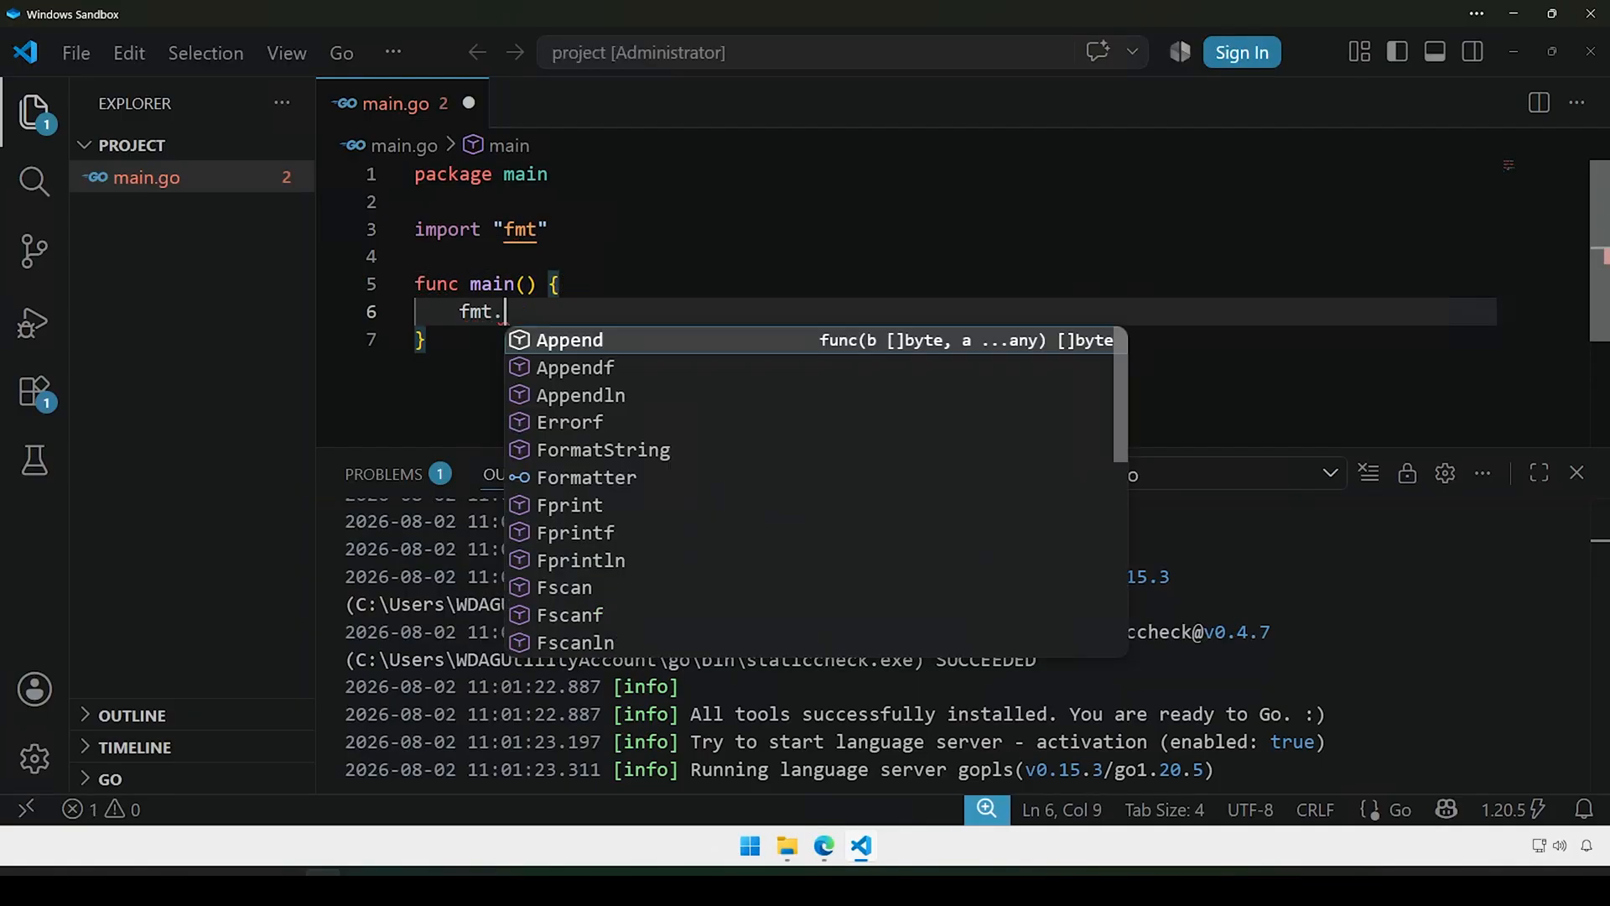
type("Println(\"hello")
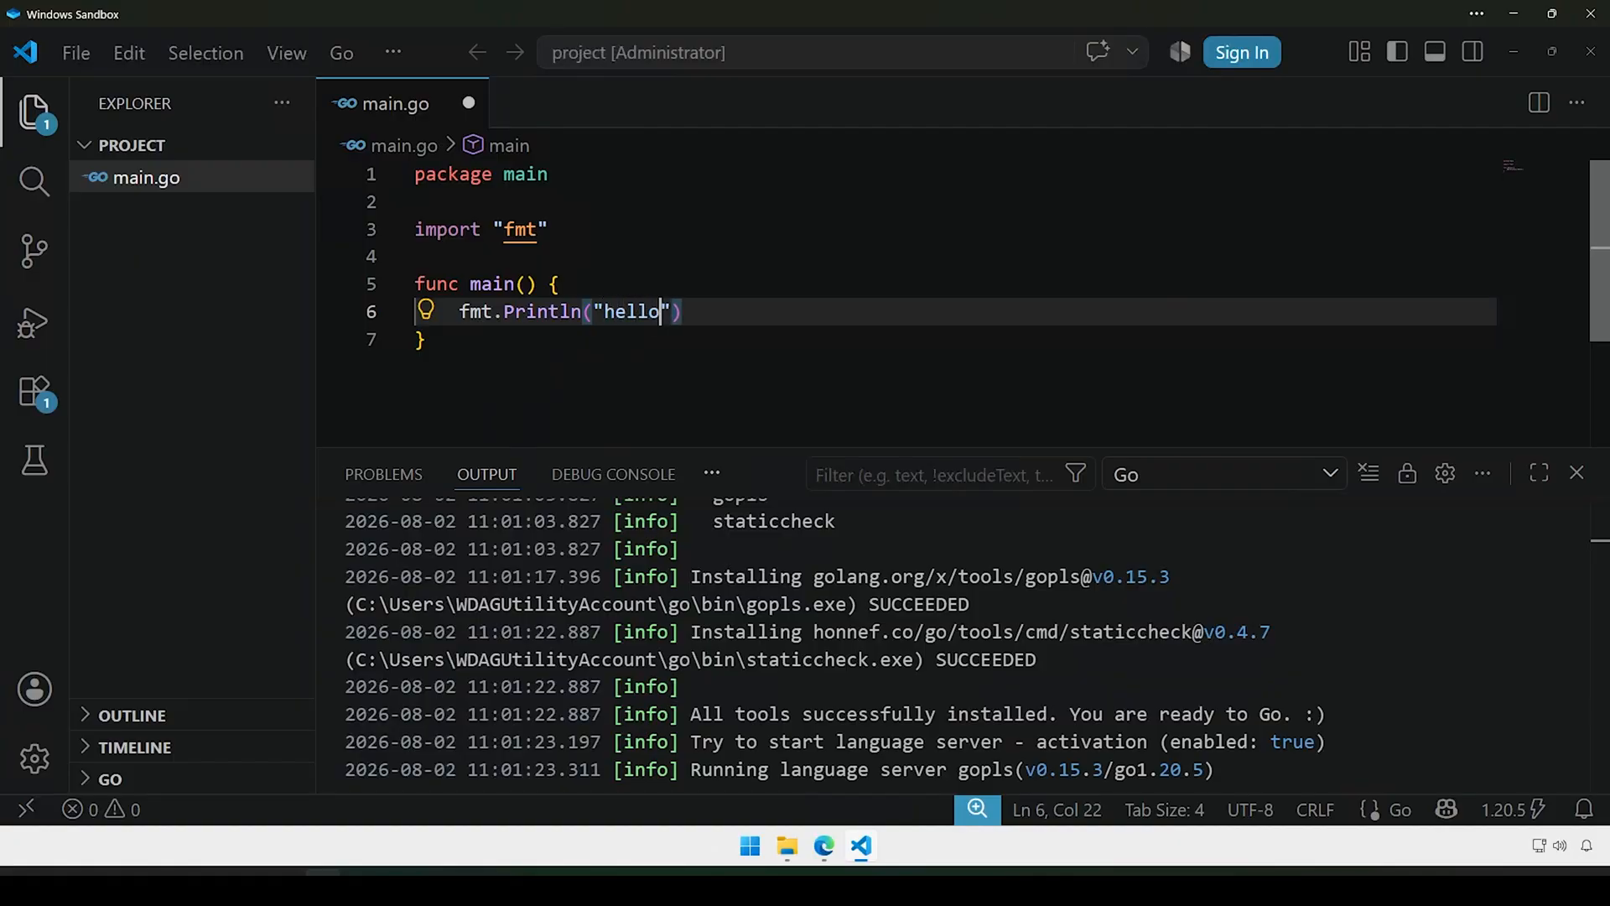
type(" world")
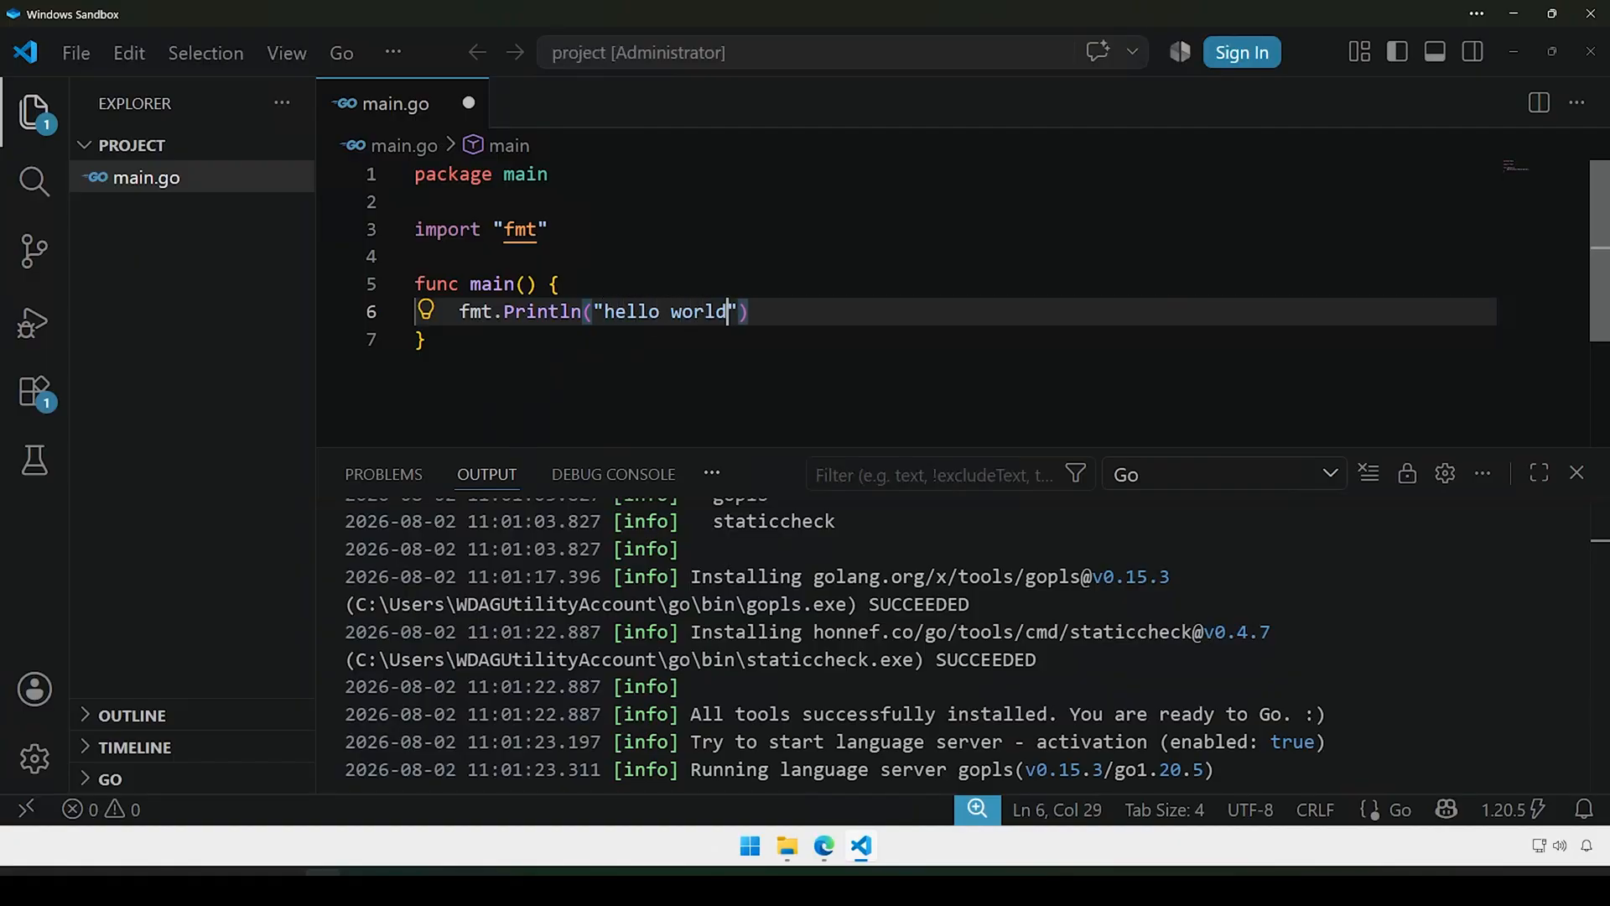
key("ctrl+s")
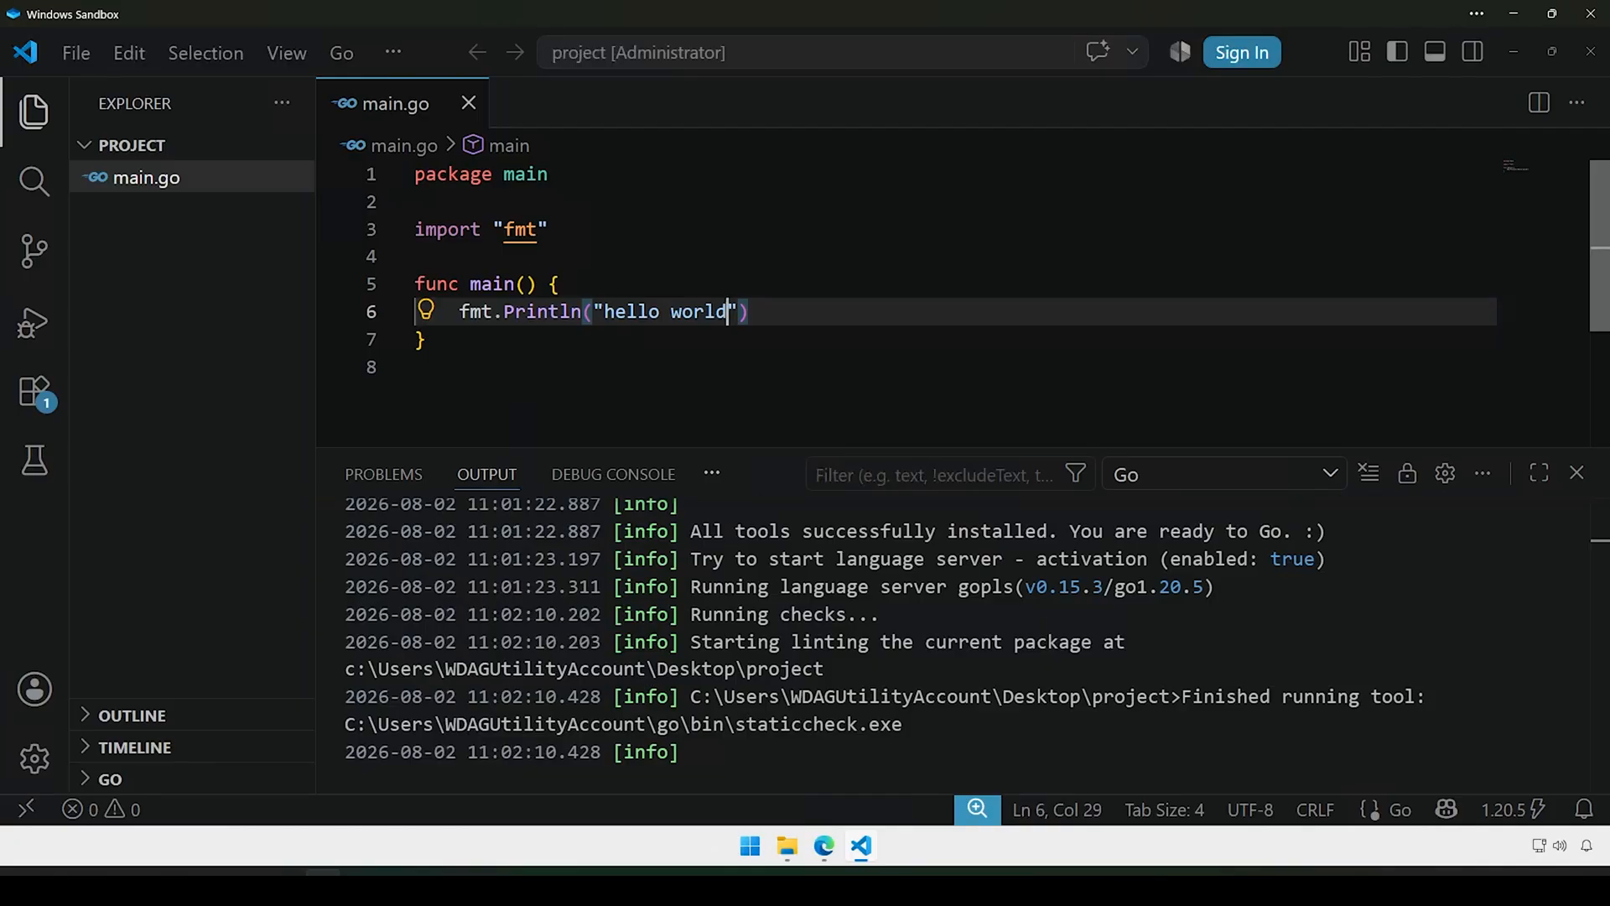
left_click(428, 340)
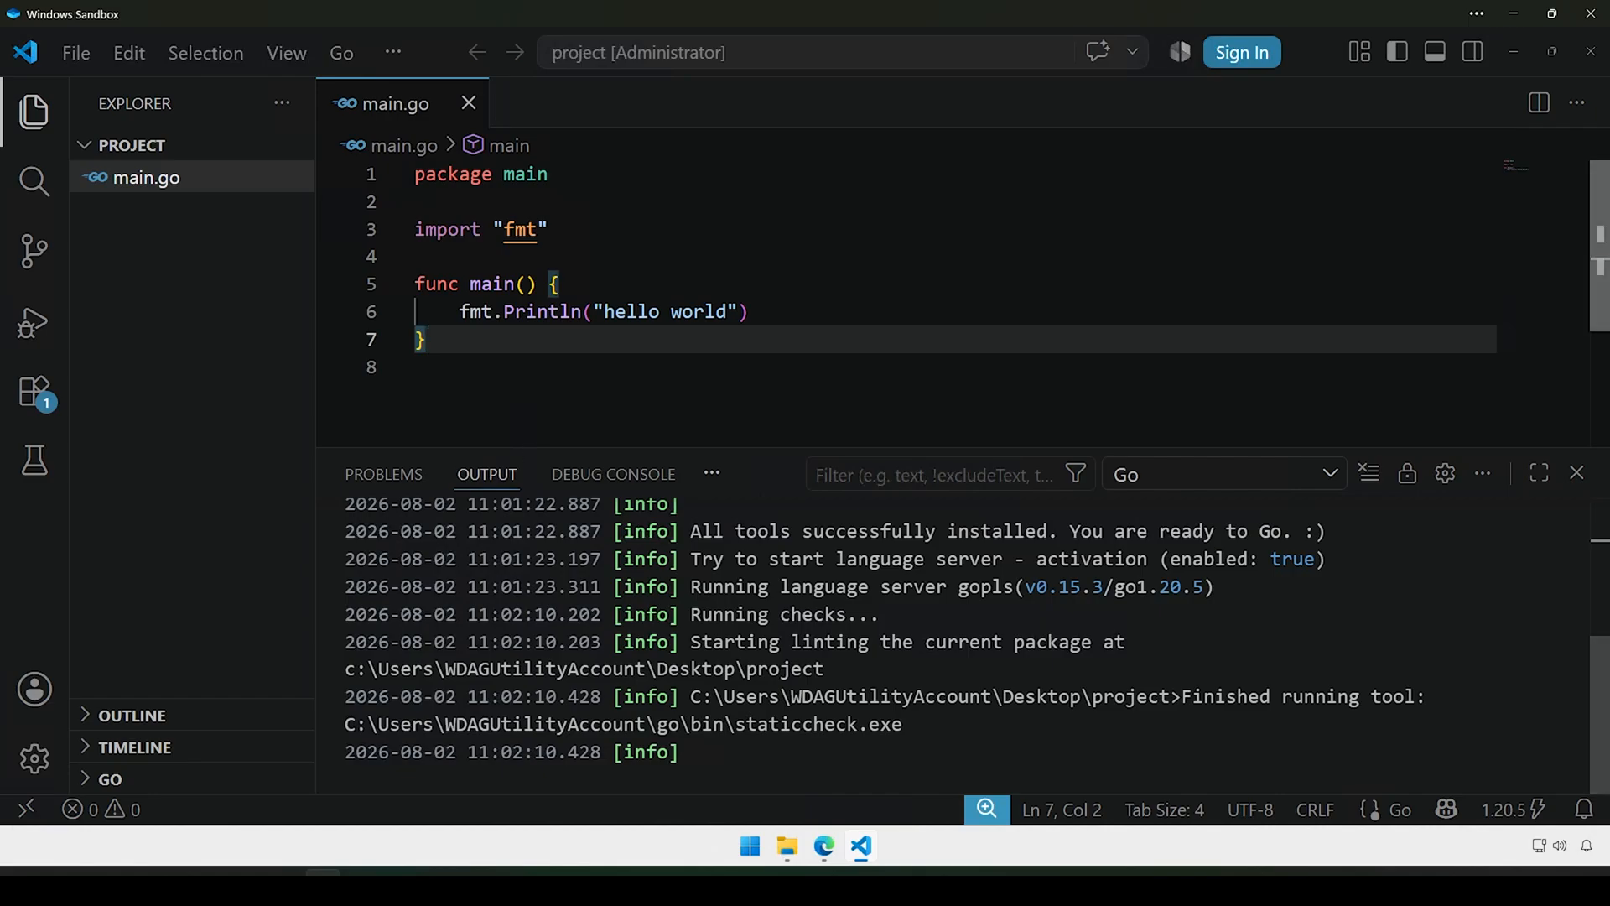
Step: Open a new PowerShell terminal in the project folder
left_click(397, 52)
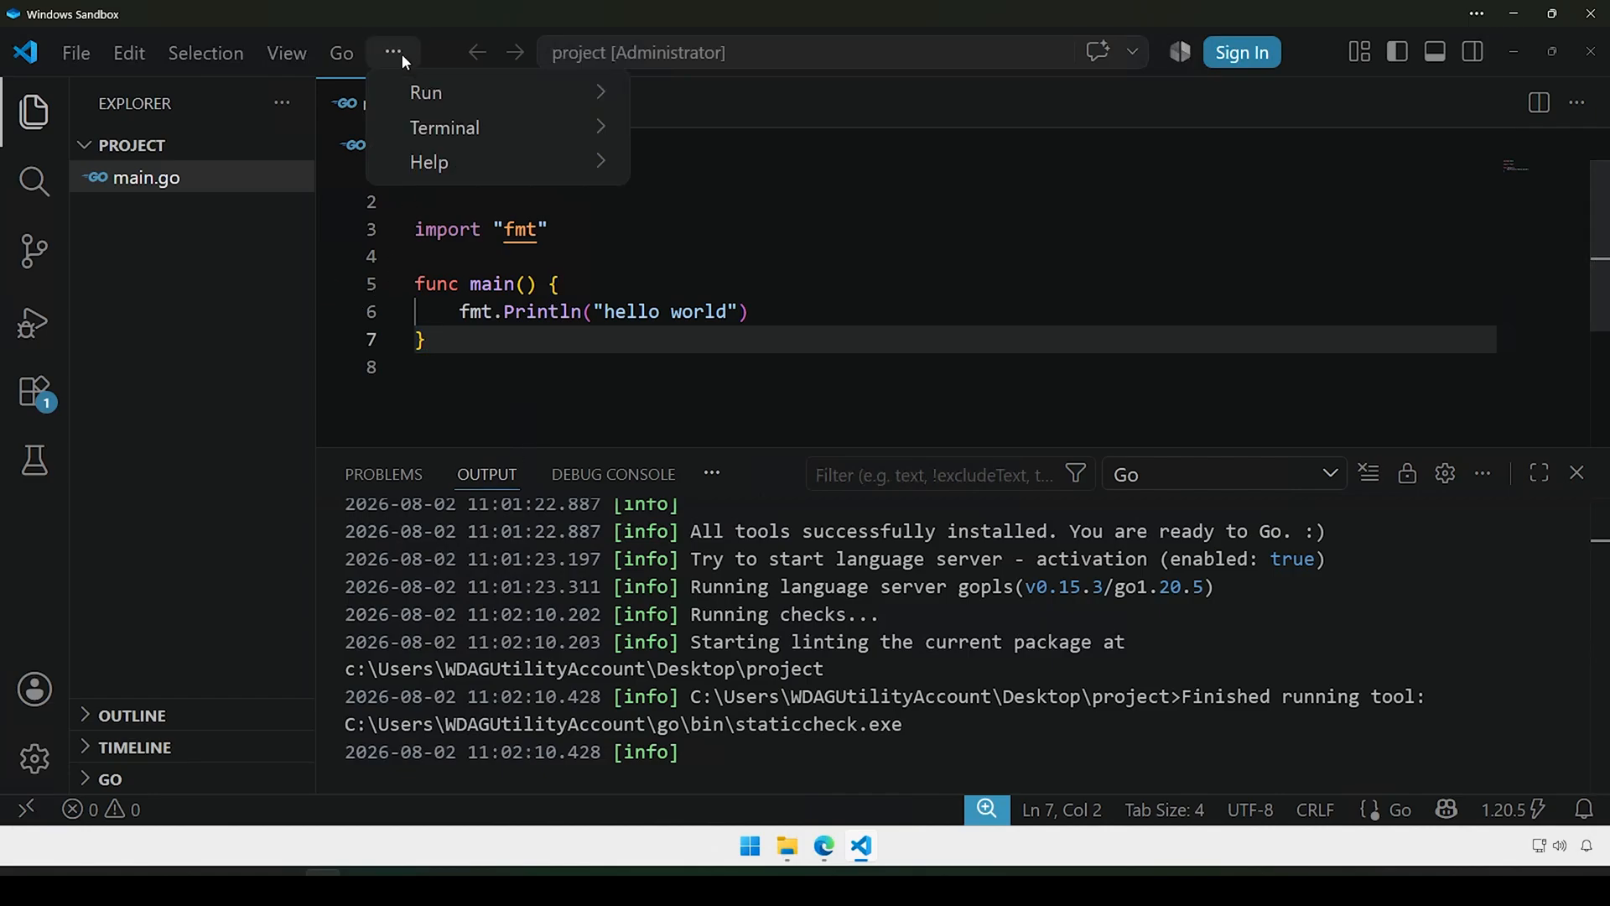
mouse_move(499, 133)
left_click(699, 128)
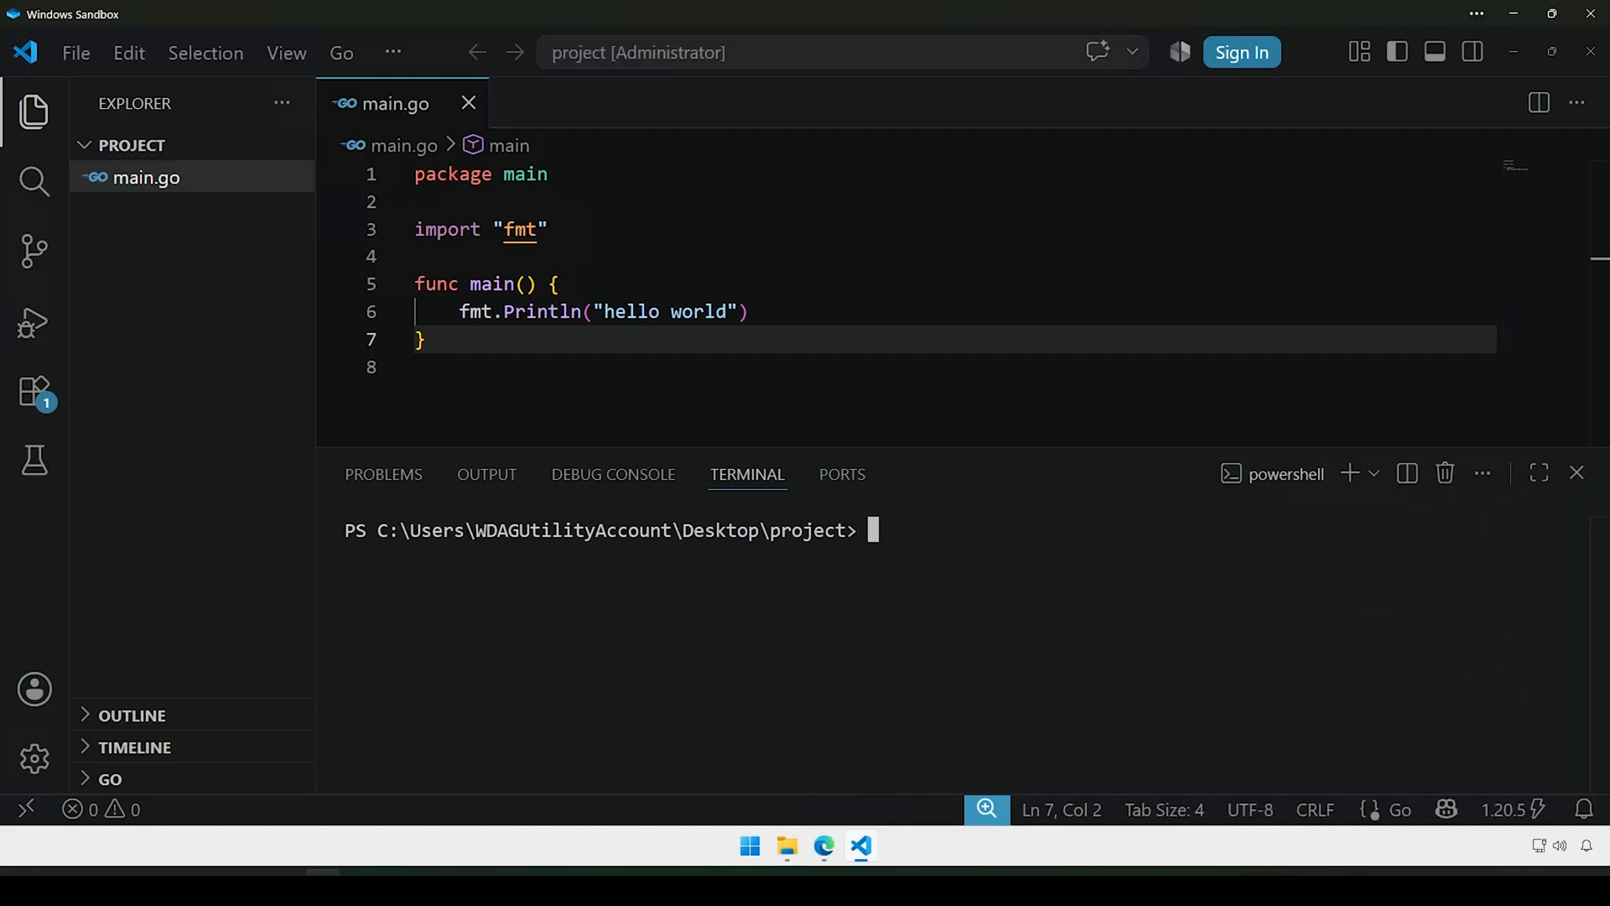
left_click_drag(379, 530, 851, 530)
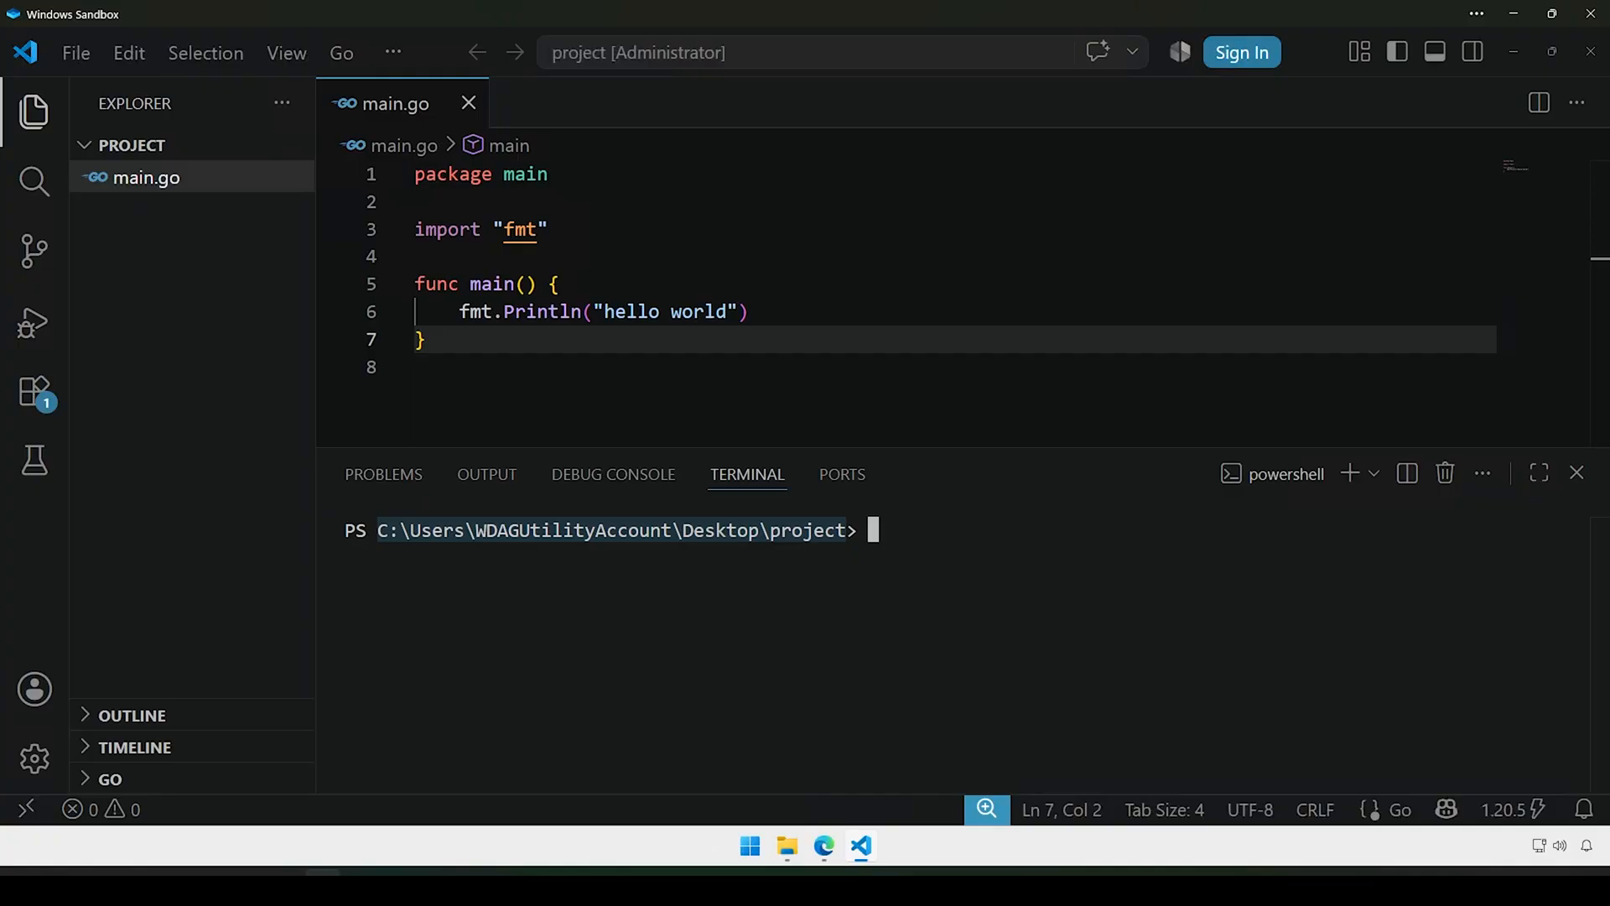
left_click(637, 616)
Step: Run 'go version' and then 'go run .\main.go' to print hello world
type("go ver")
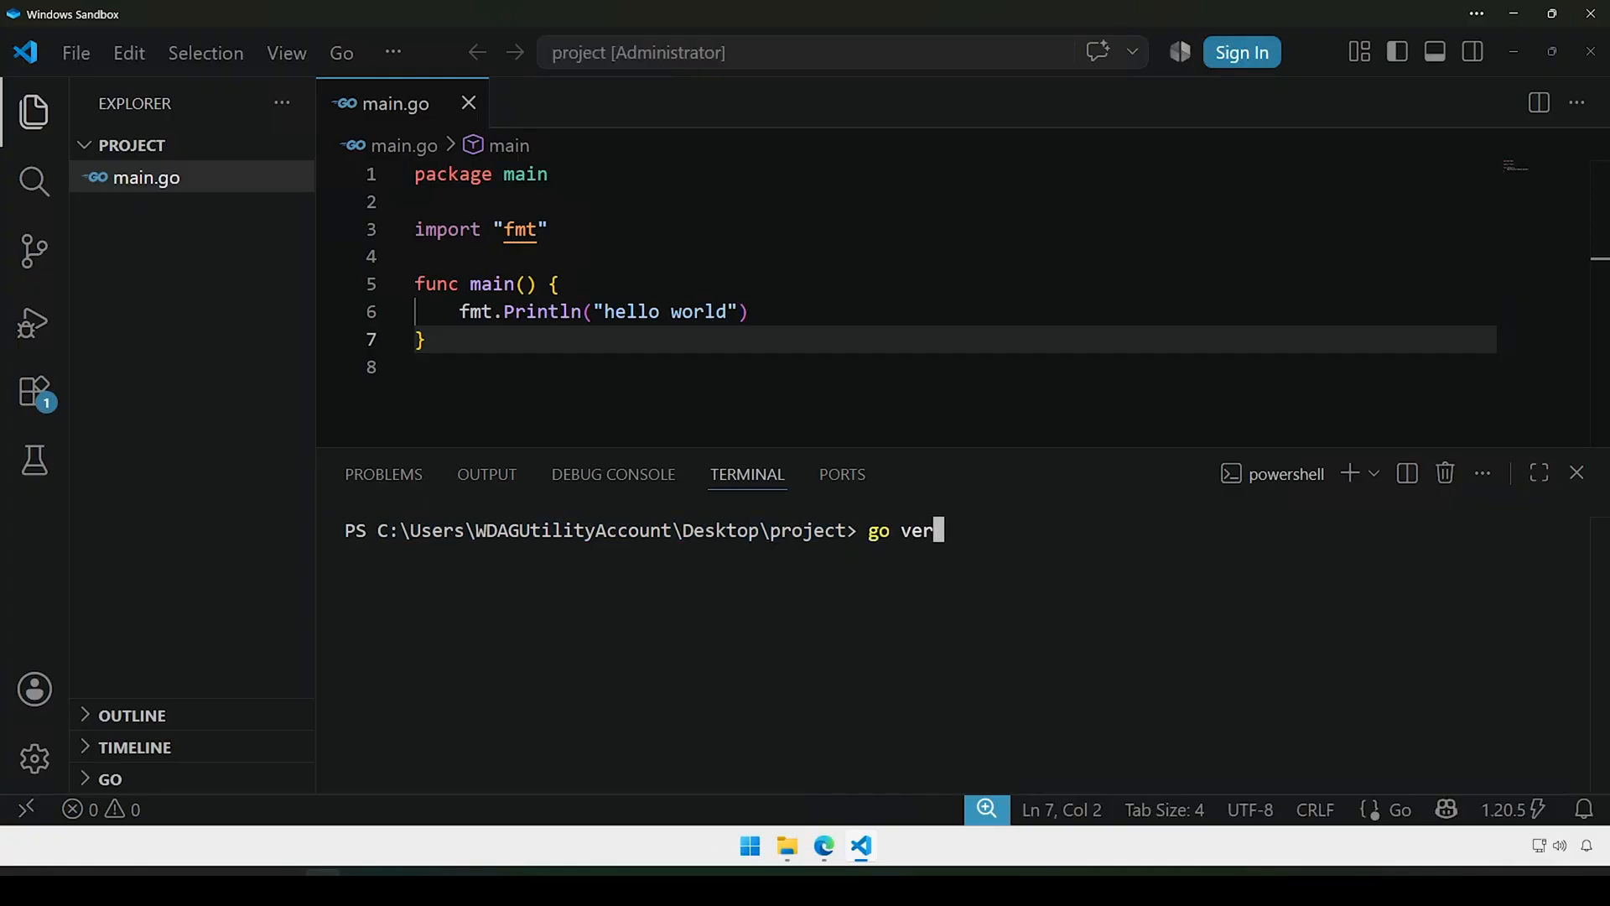
type("sion")
key("Return")
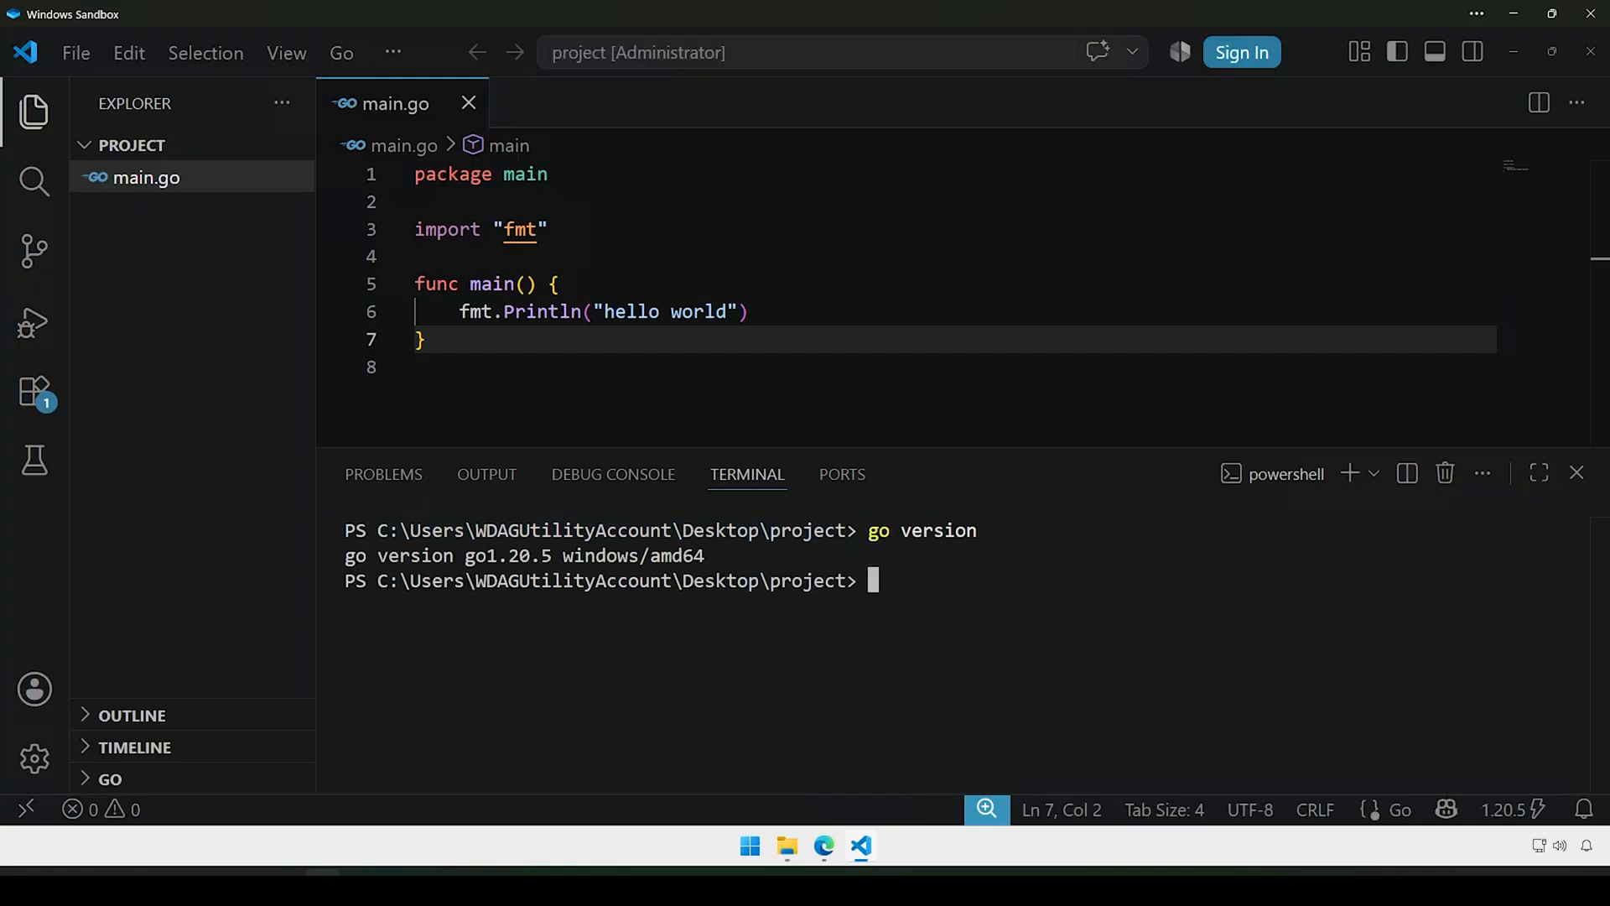
type("go run .\\")
type("m")
key("Tab")
key("Return")
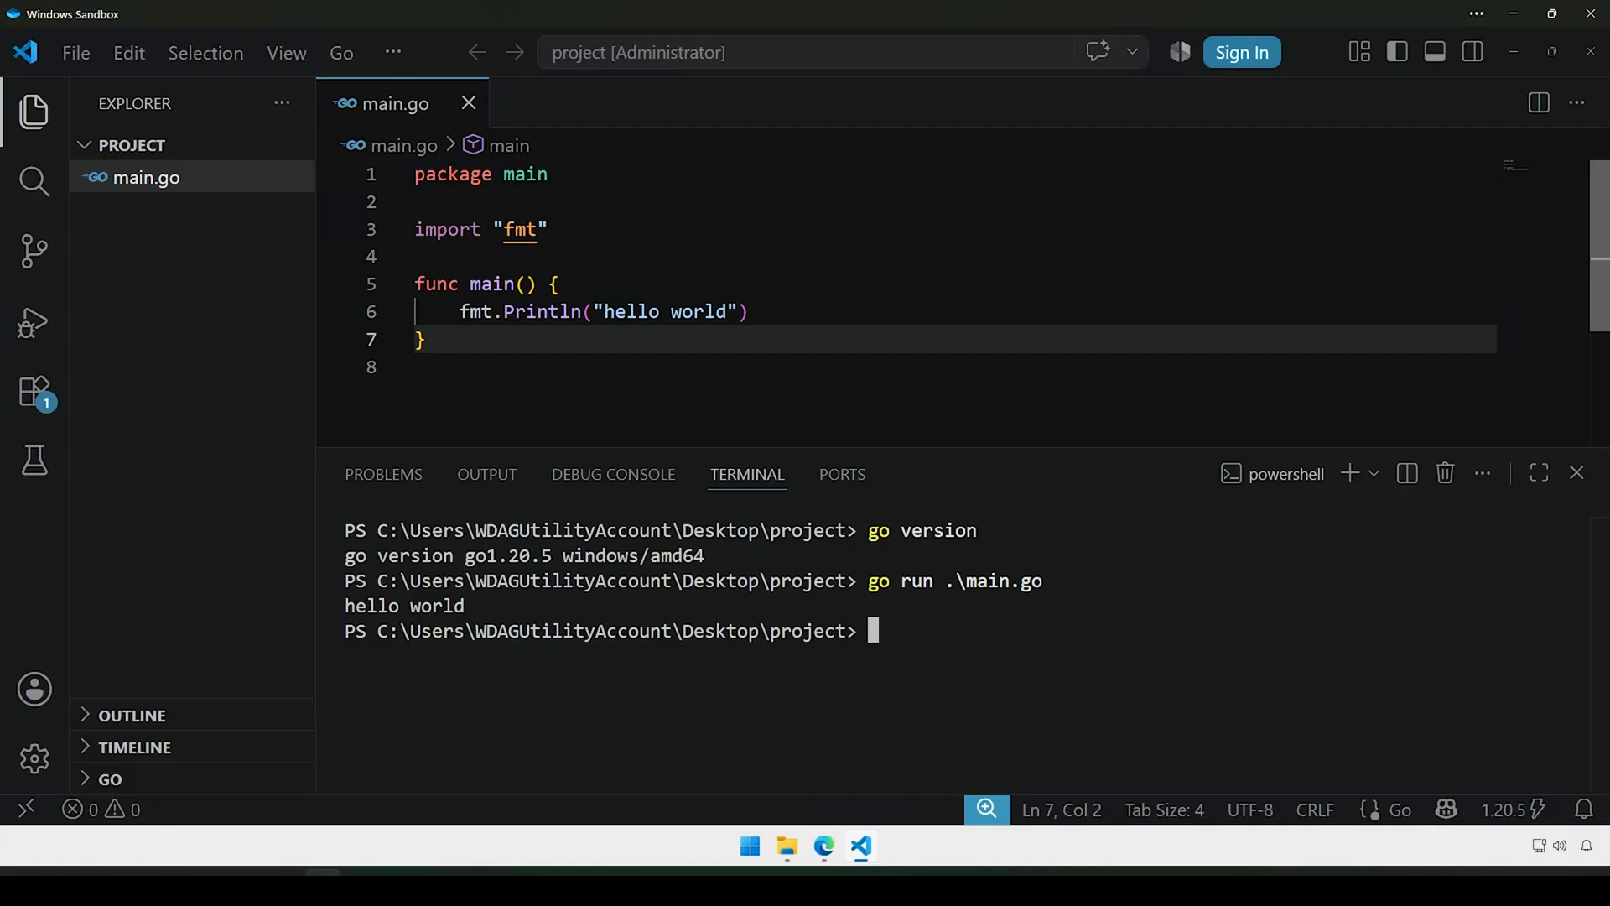
Step: Add ' from' plus the author's first name to the greeting, save, and rerun main.go
left_click(727, 312)
type("from ma")
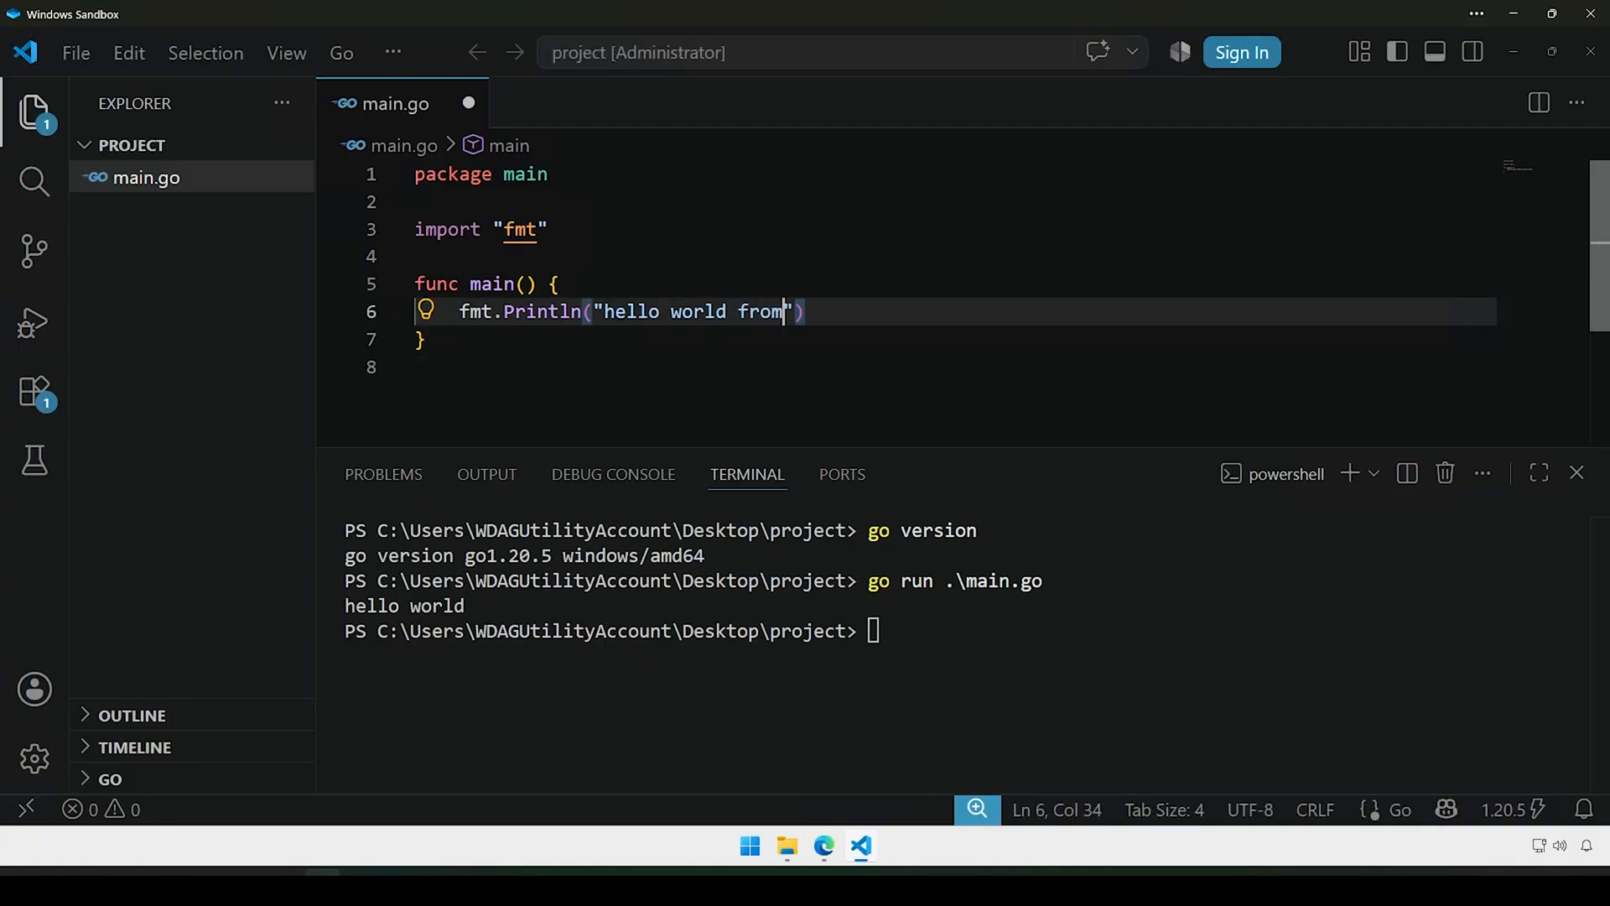
key("BackSpace")
key("BackSpace")
type("Matt")
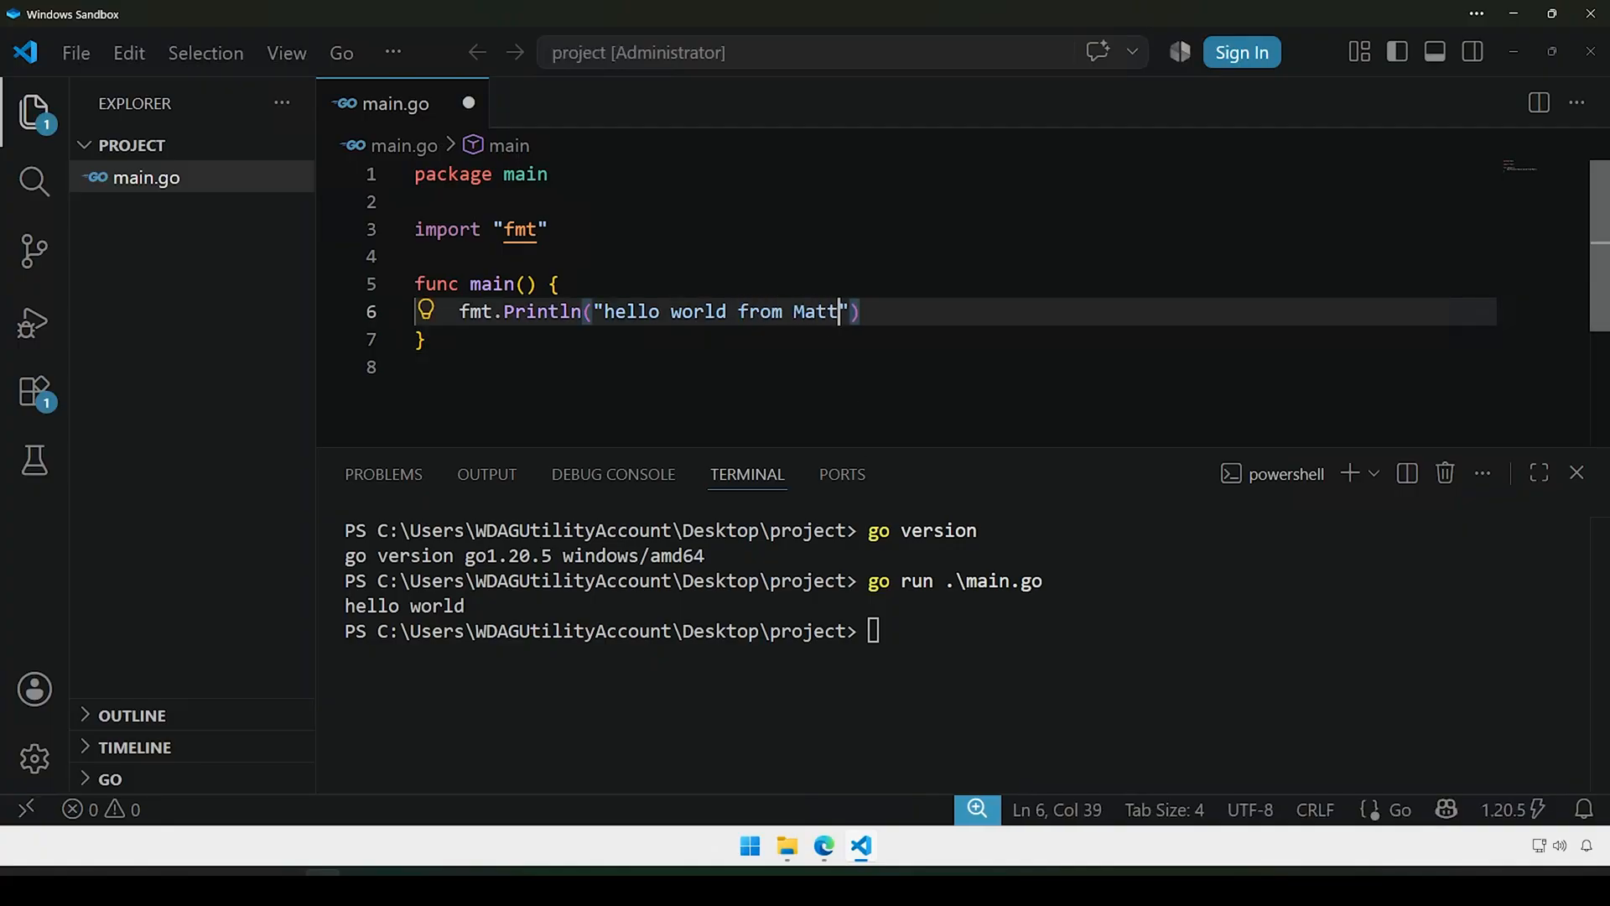
key("ctrl+s")
key("ctrl+grave")
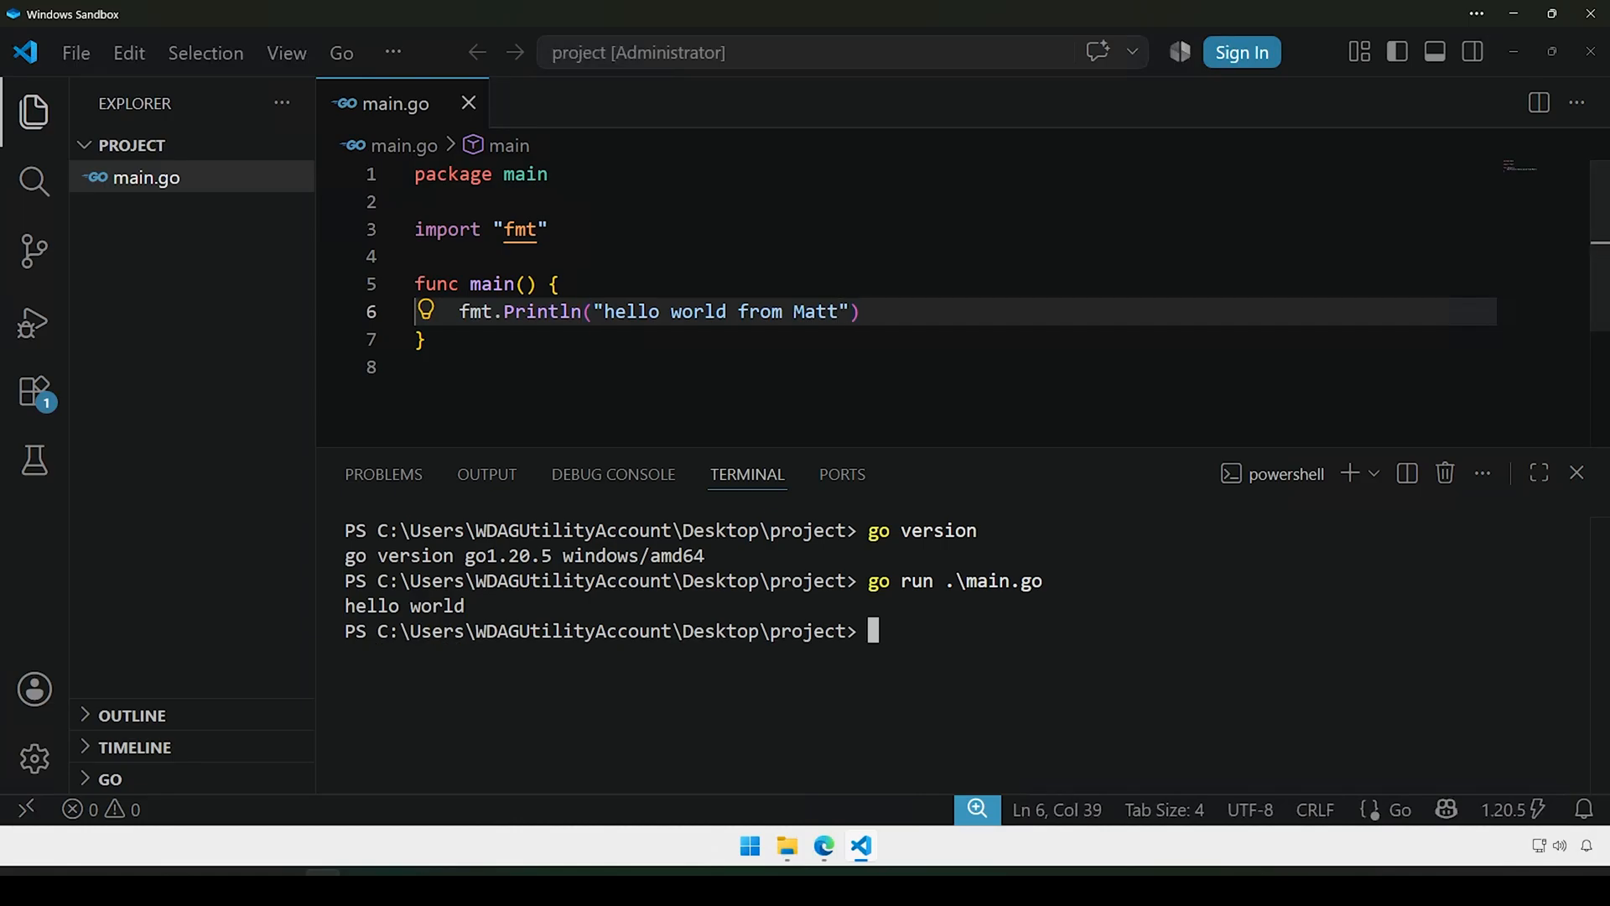
key("Up")
key("Return")
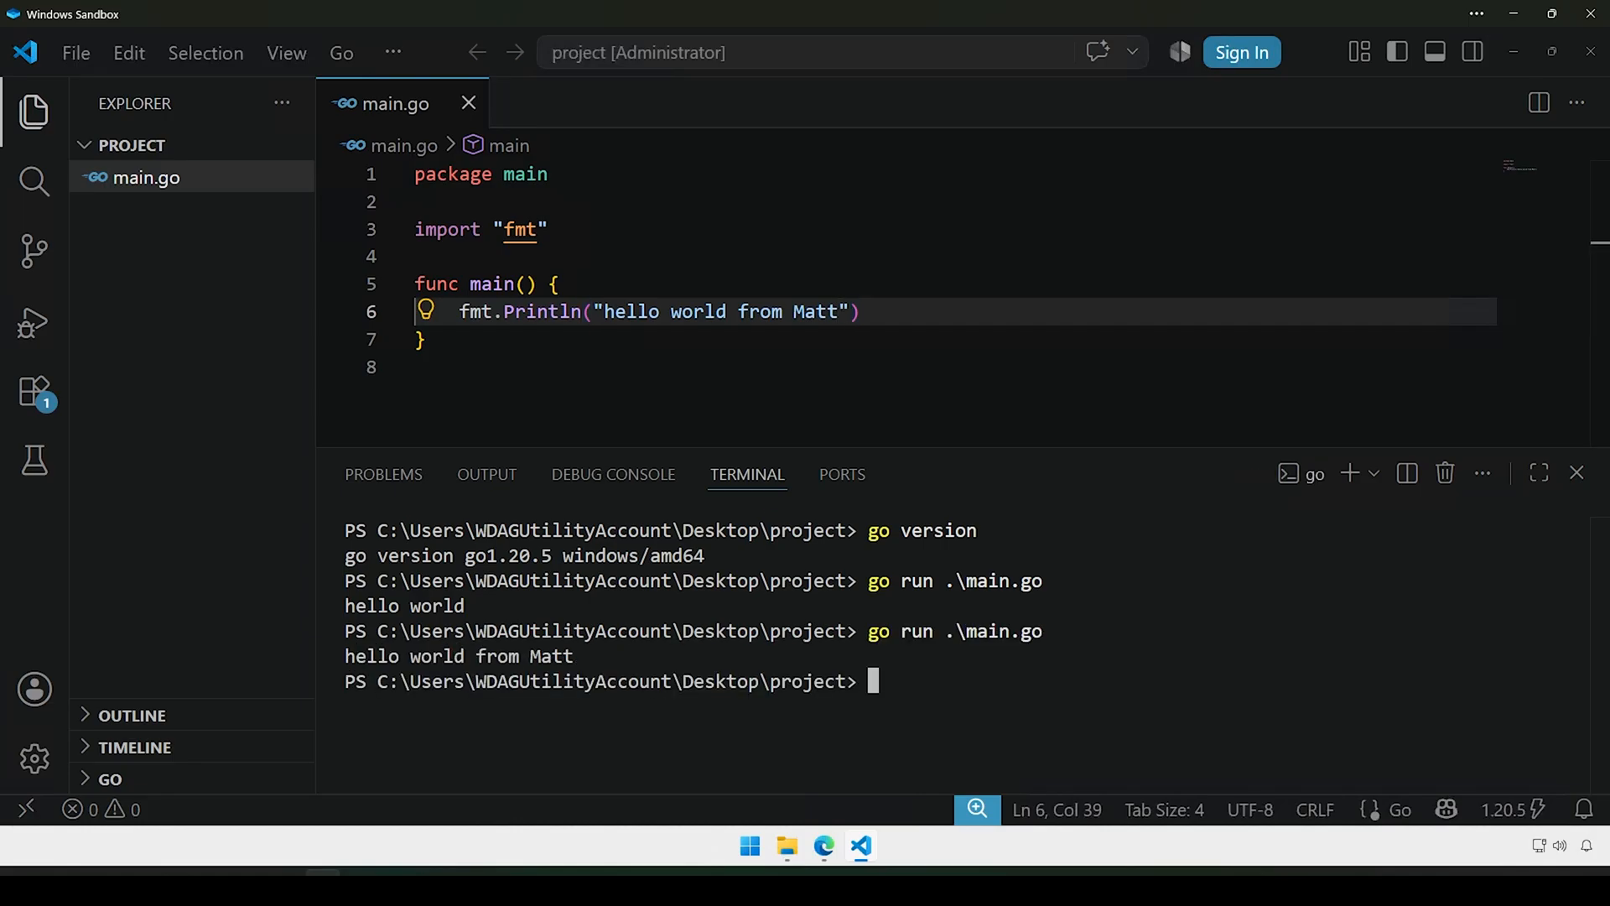